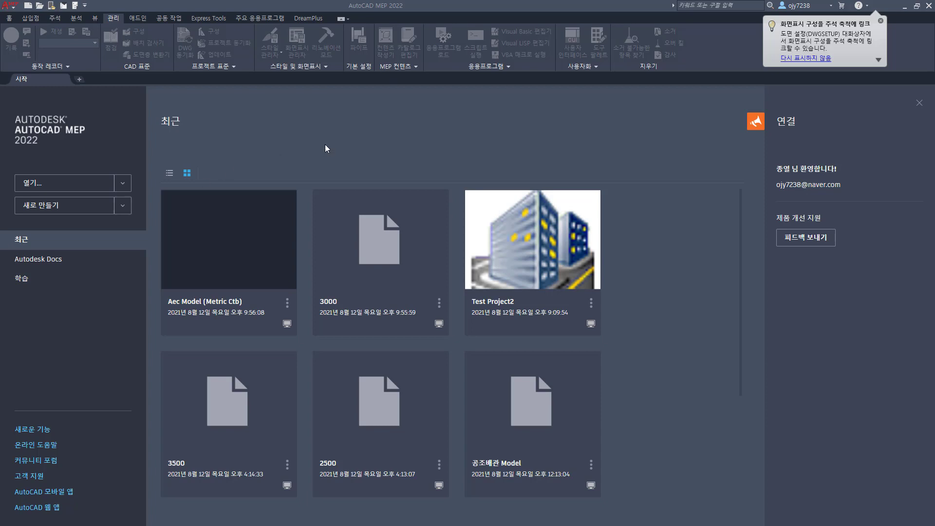
# Create a new drawing from the Aecb Model (Global Ctb).dwt template after previewing several of the Aec and Aecb templates.
pyautogui.click(123, 205)
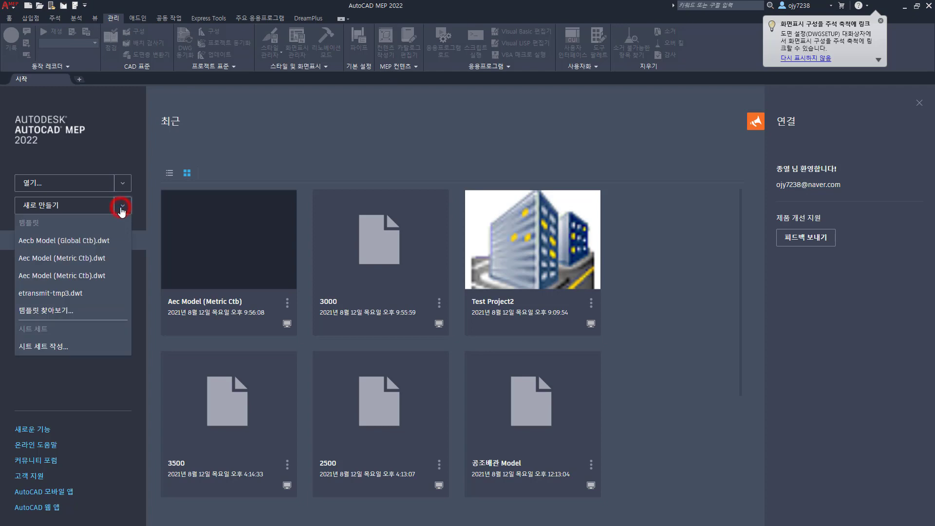
pyautogui.click(49, 310)
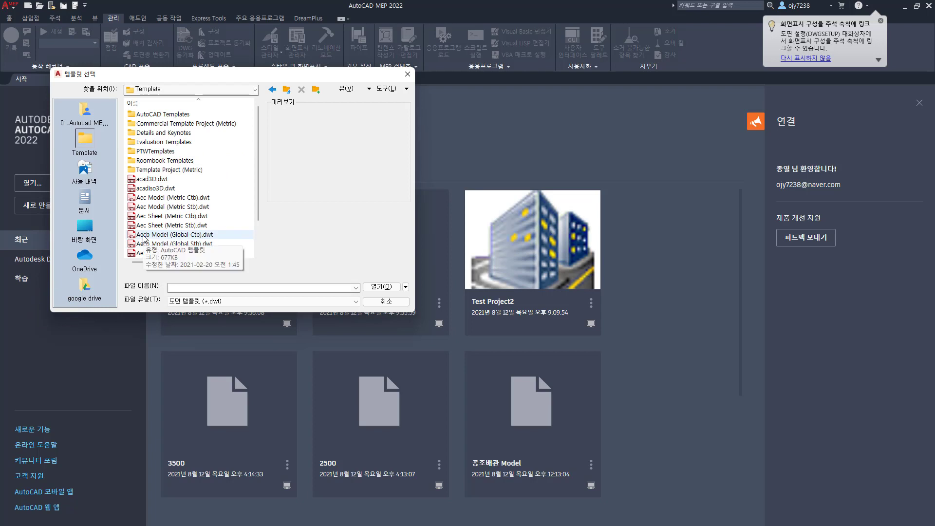
pyautogui.click(144, 217)
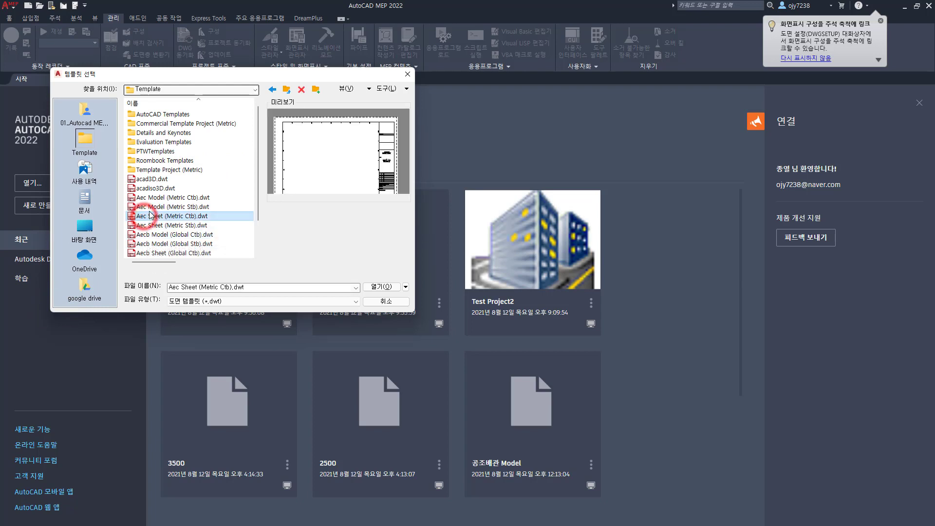
pyautogui.click(146, 207)
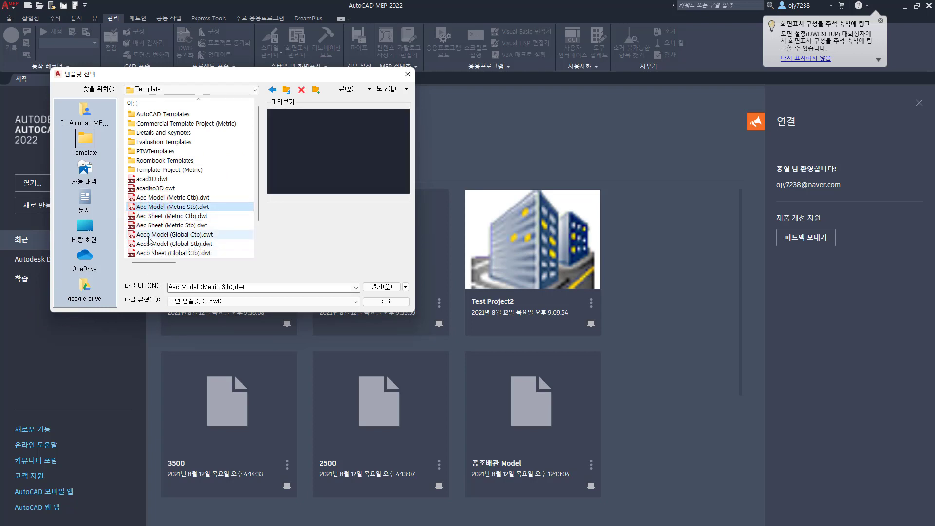
pyautogui.click(149, 235)
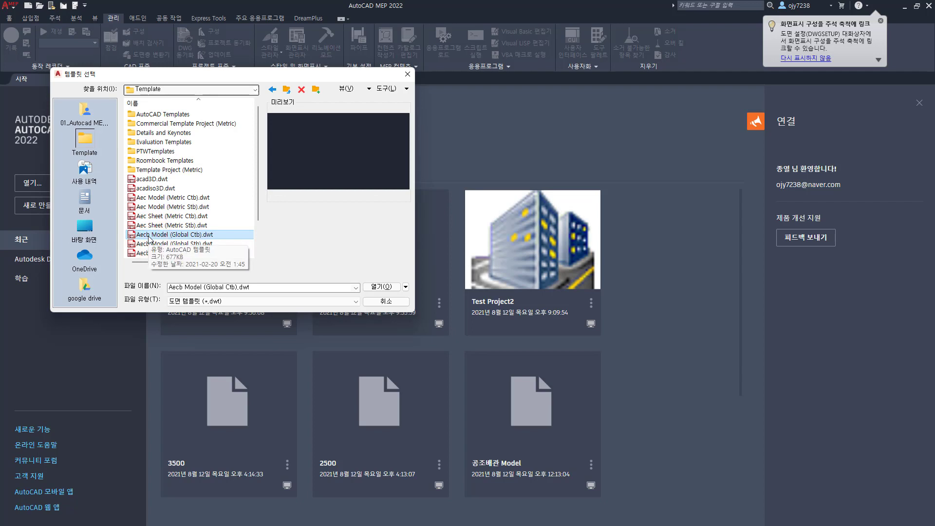
pyautogui.scroll(-2, 148, 237)
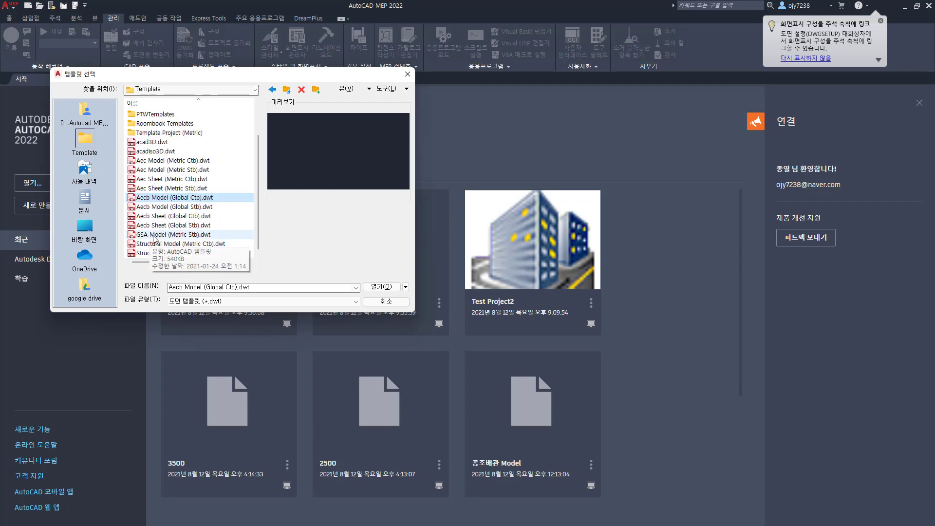
pyautogui.click(159, 217)
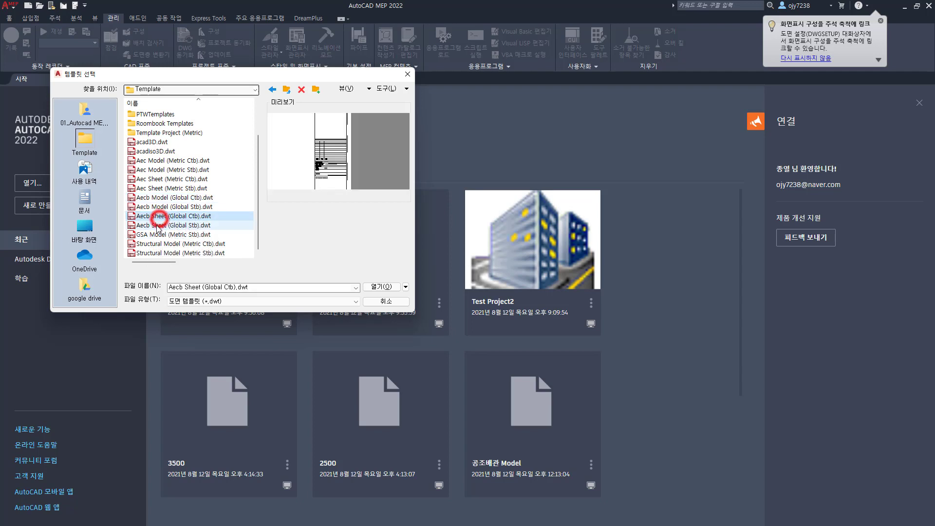
pyautogui.click(156, 225)
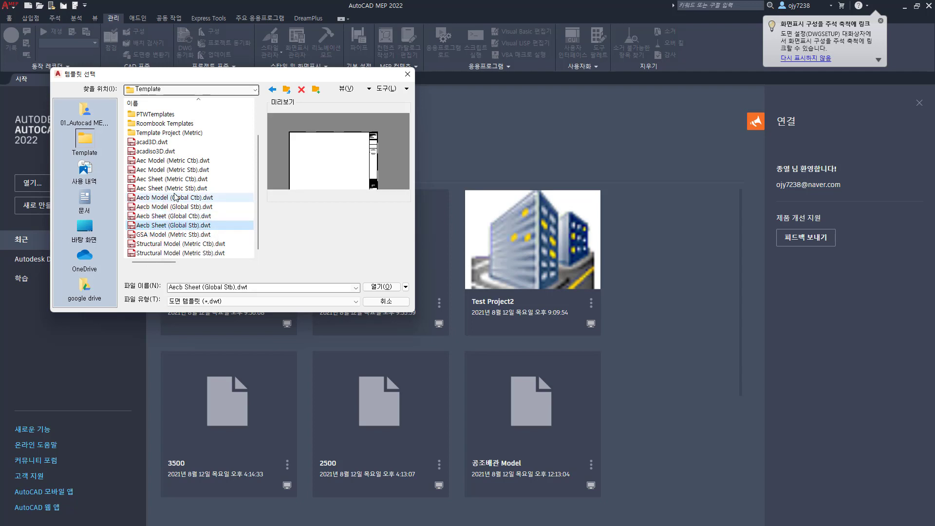
pyautogui.click(196, 208)
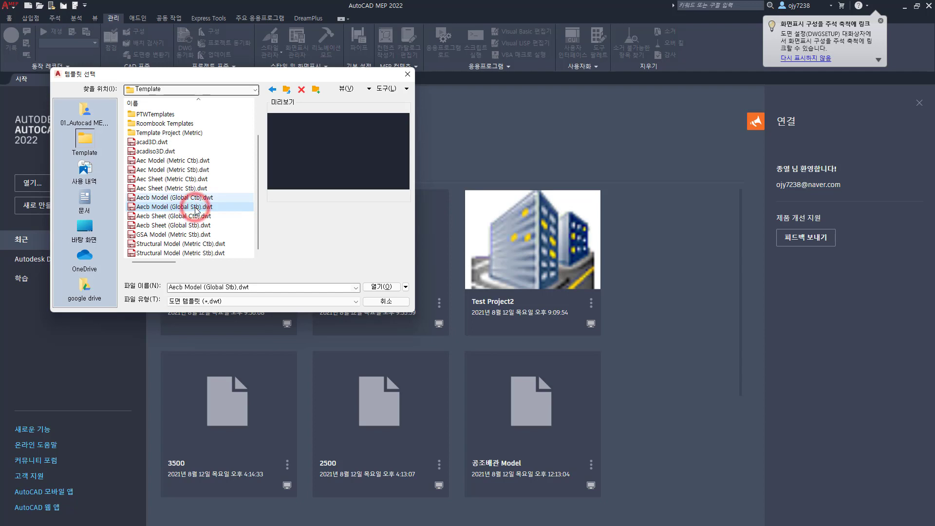
pyautogui.click(189, 198)
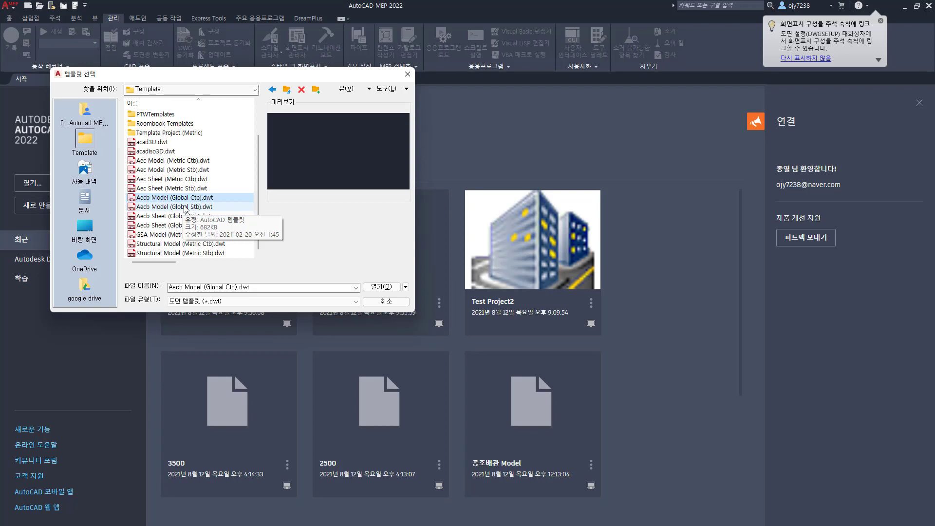
pyautogui.click(164, 199)
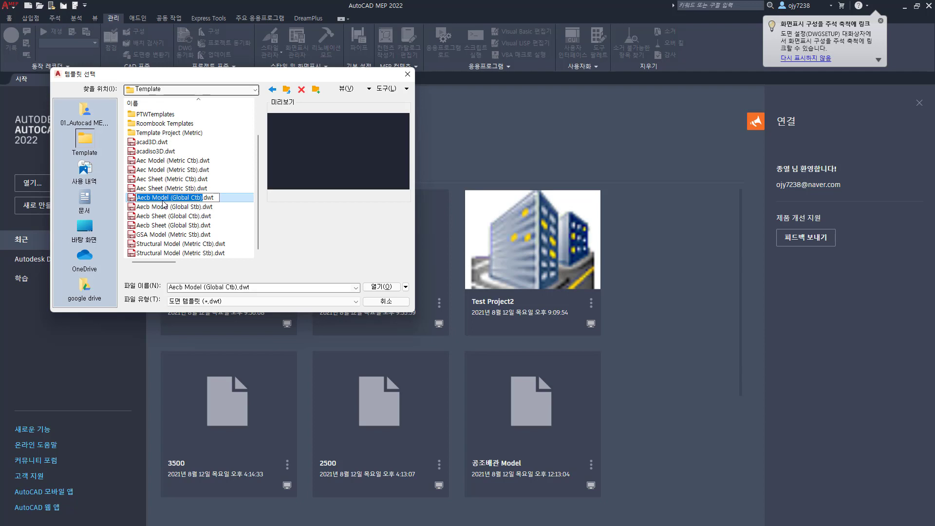
pyautogui.click(386, 286)
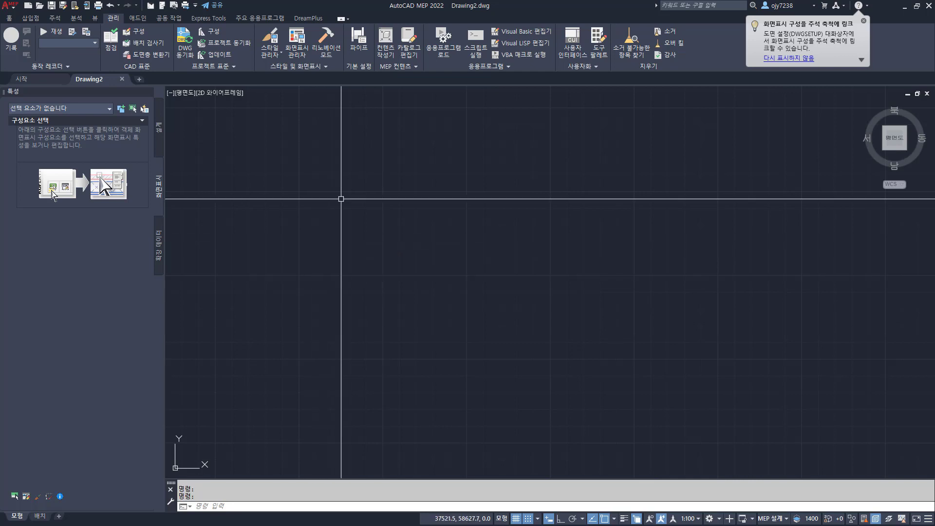
pyautogui.click(274, 56)
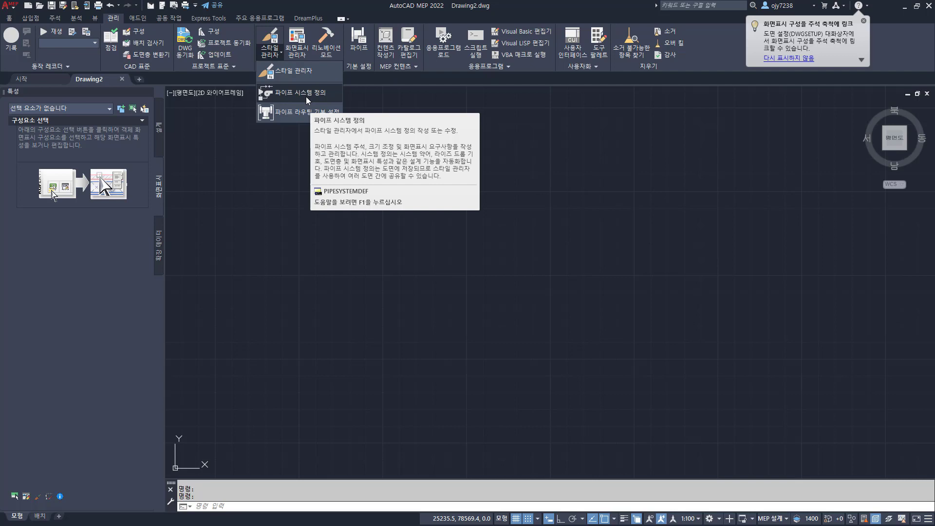
pyautogui.click(306, 178)
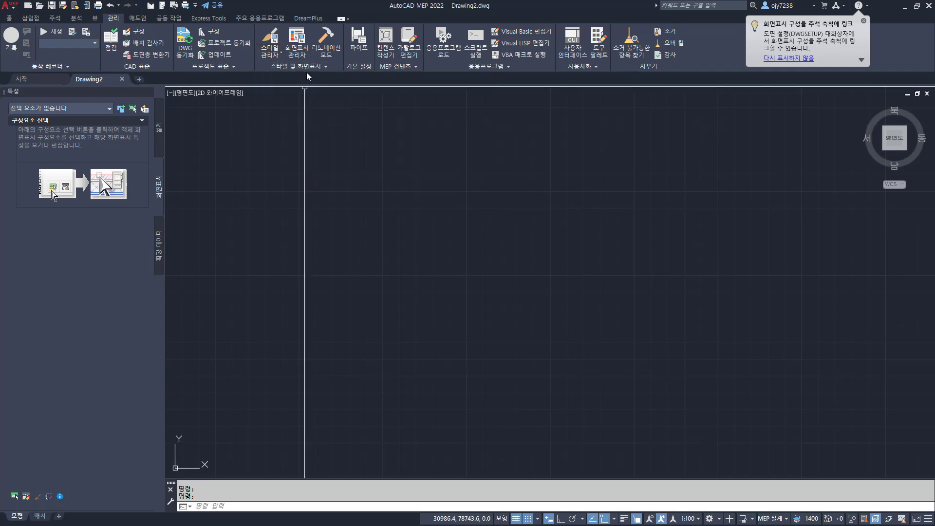
# Examine the display components of the pipe (파이프) plan representation (평면) in the Display Manager, leaving without saving.
pyautogui.click(297, 43)
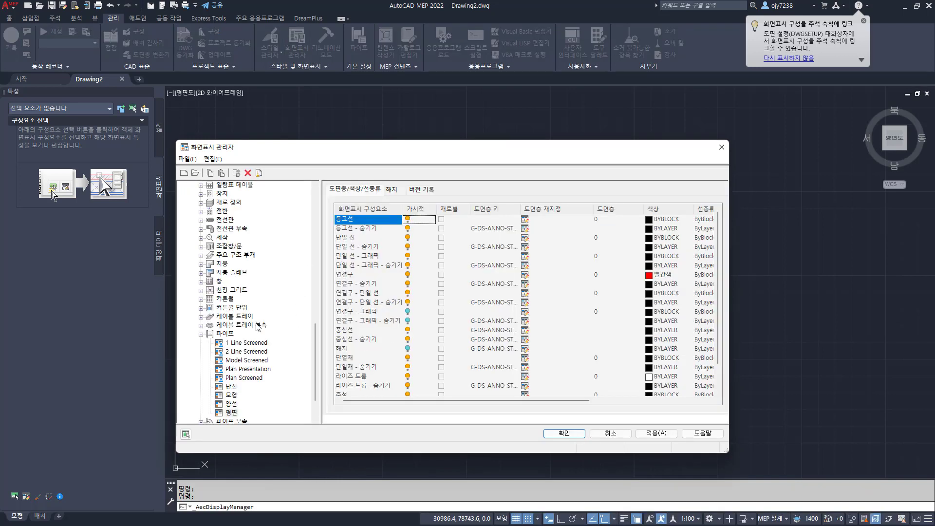
pyautogui.click(225, 333)
pyautogui.scroll(-1, 229, 339)
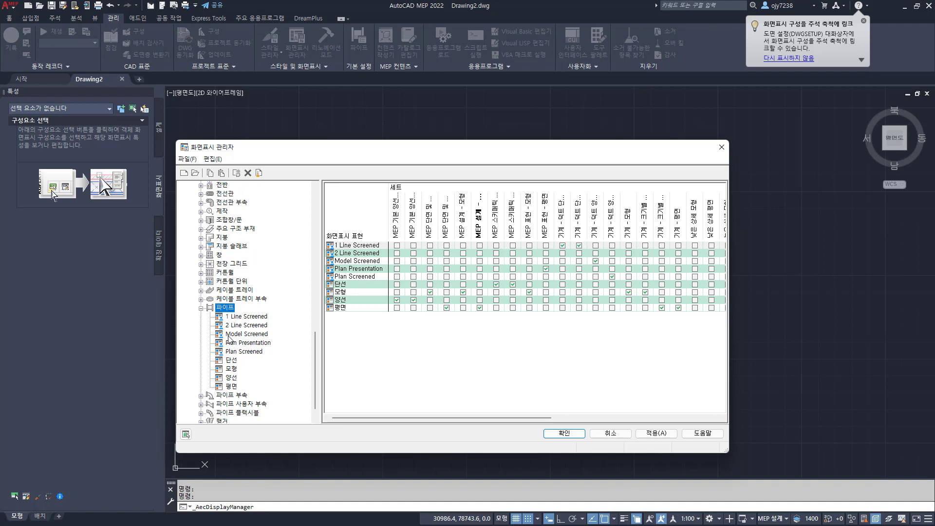
pyautogui.click(230, 386)
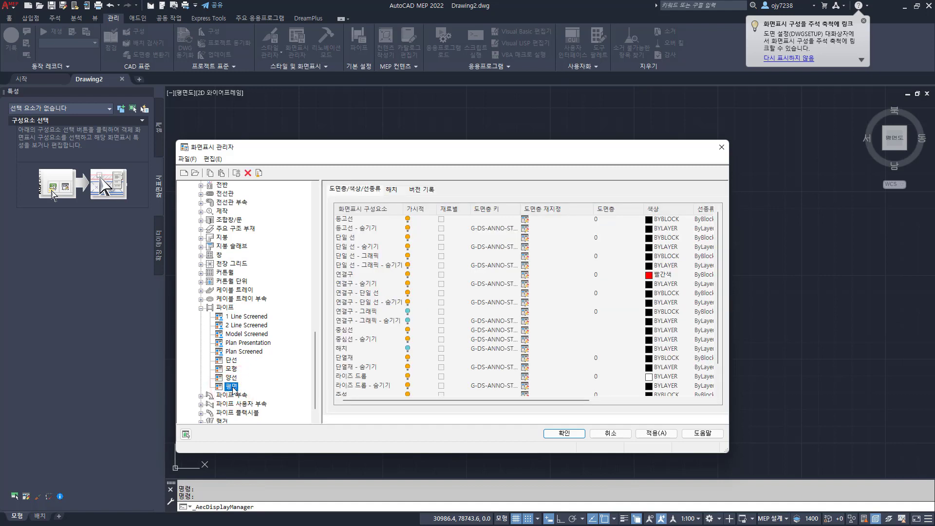
pyautogui.click(368, 192)
pyautogui.click(614, 433)
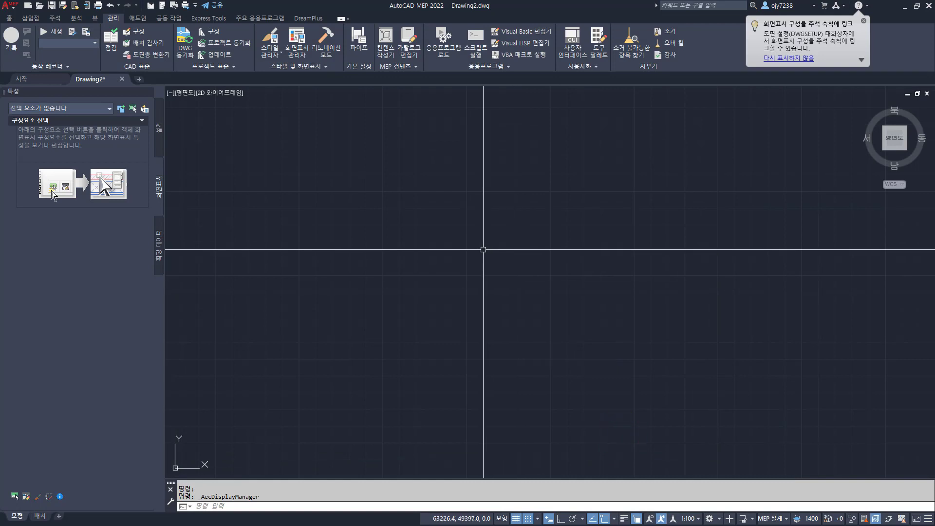
# Enable display by elevation (입면별 화면표시 사용) in the MEP display control options and apply it.
pyautogui.rightClick(471, 488)
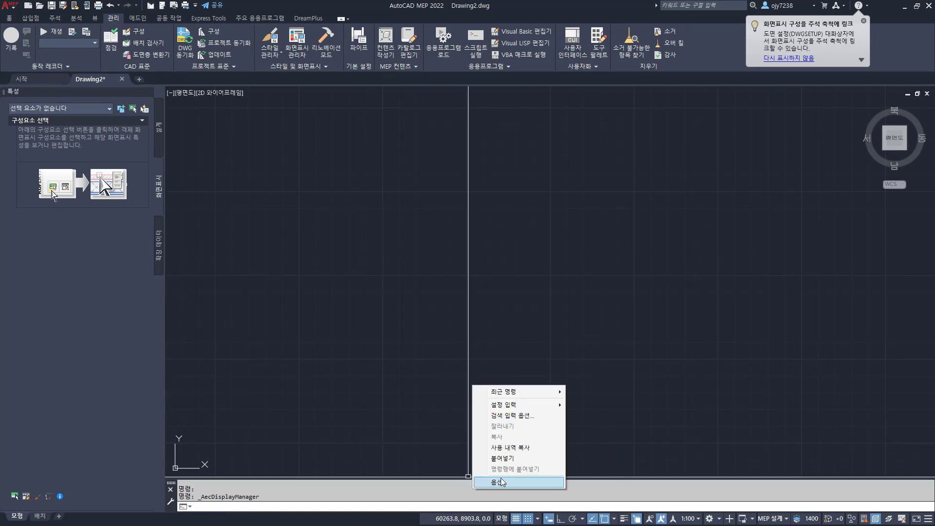
pyautogui.click(502, 482)
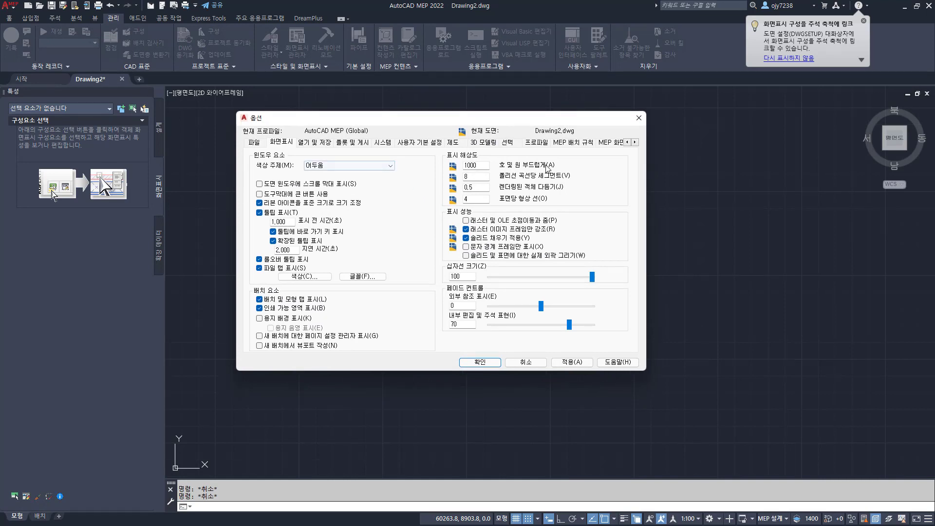
pyautogui.click(608, 143)
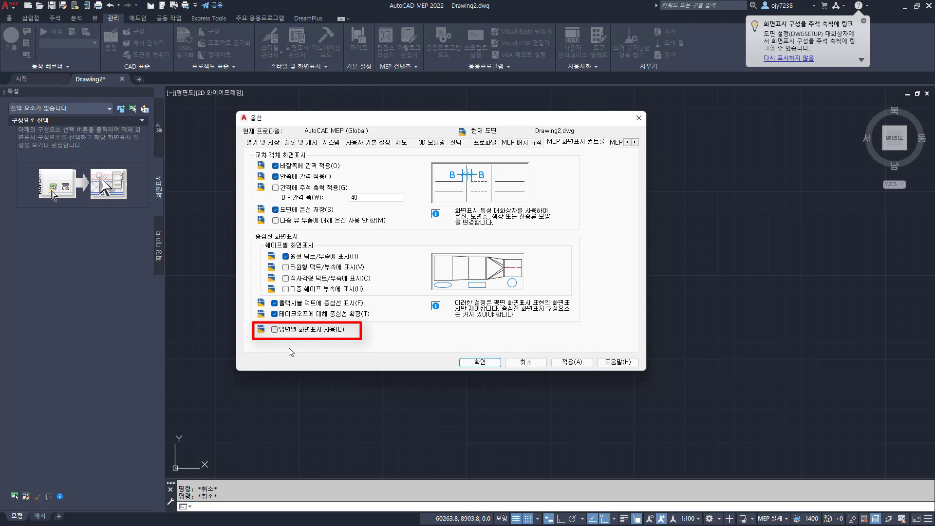
pyautogui.click(274, 329)
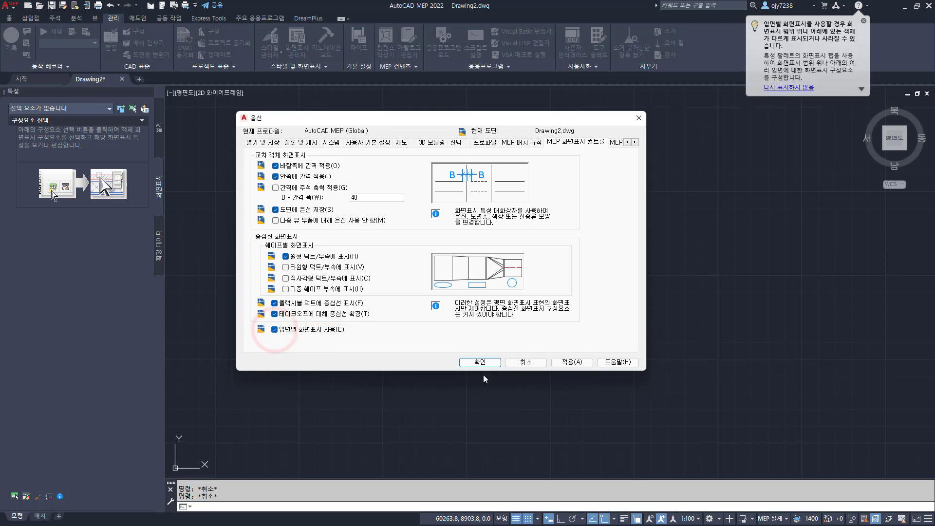
pyautogui.click(571, 361)
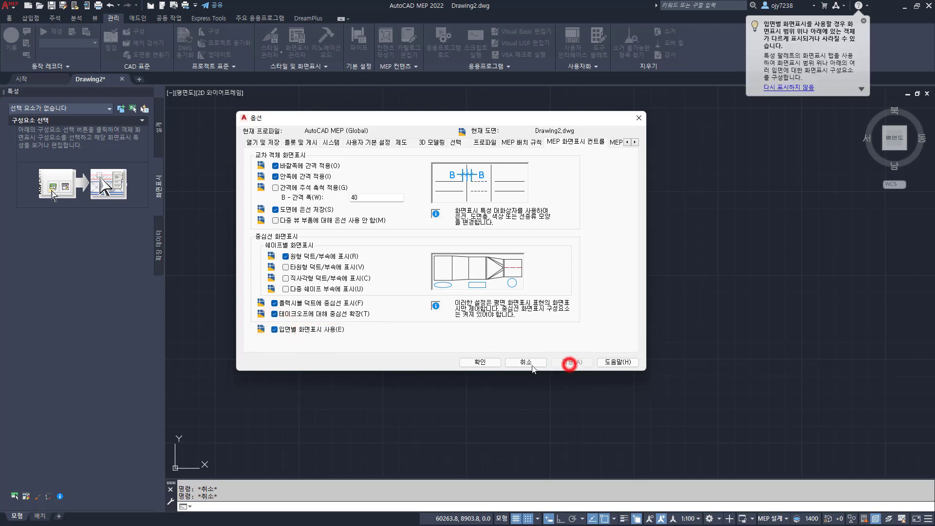
pyautogui.click(480, 361)
# Examine the full list of elevation-based display components for the pipe plan representation (파이프 > 평면) in the Display Manager.
pyautogui.click(295, 45)
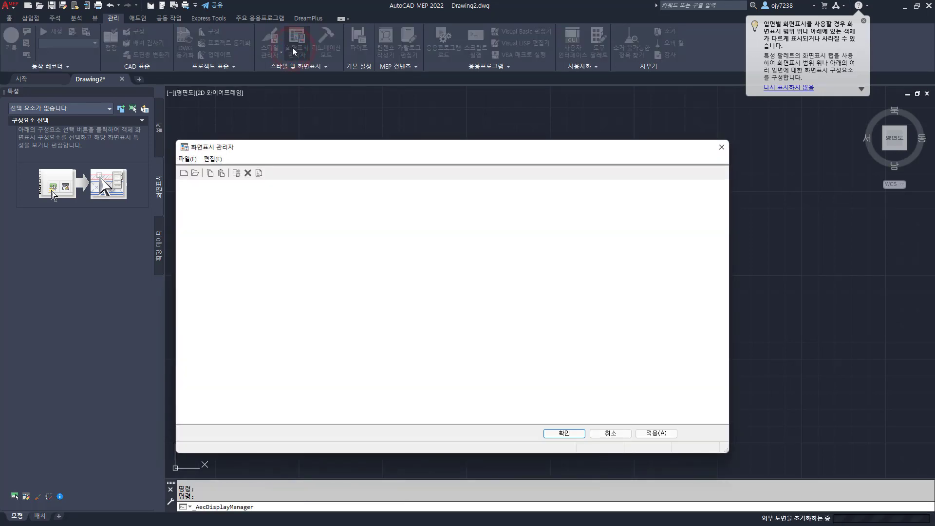
pyautogui.click(218, 213)
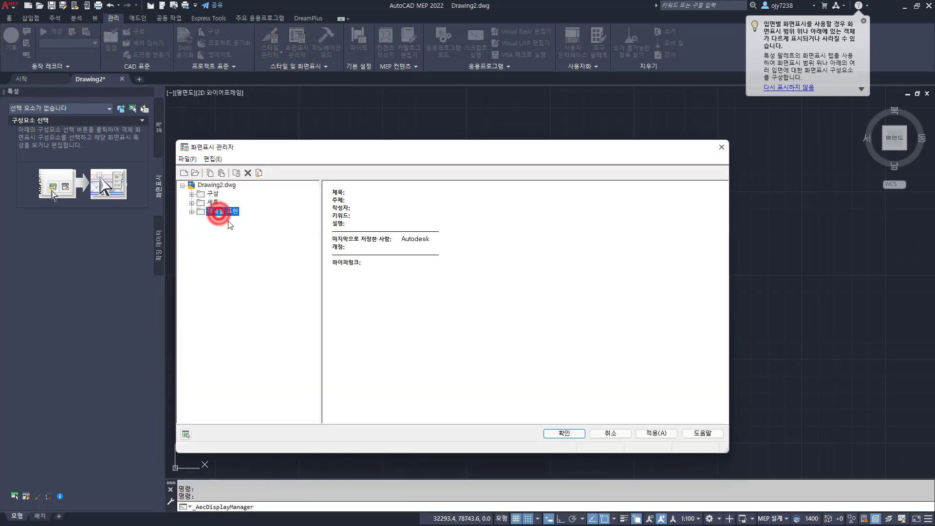
pyautogui.moveTo(316, 230); pyautogui.dragTo(316, 370)
pyautogui.doubleClick(229, 370)
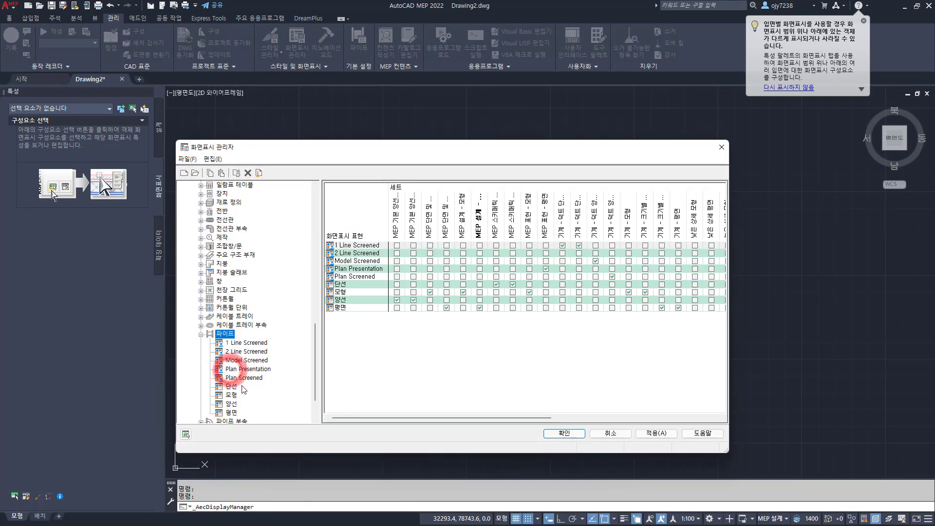
pyautogui.click(232, 412)
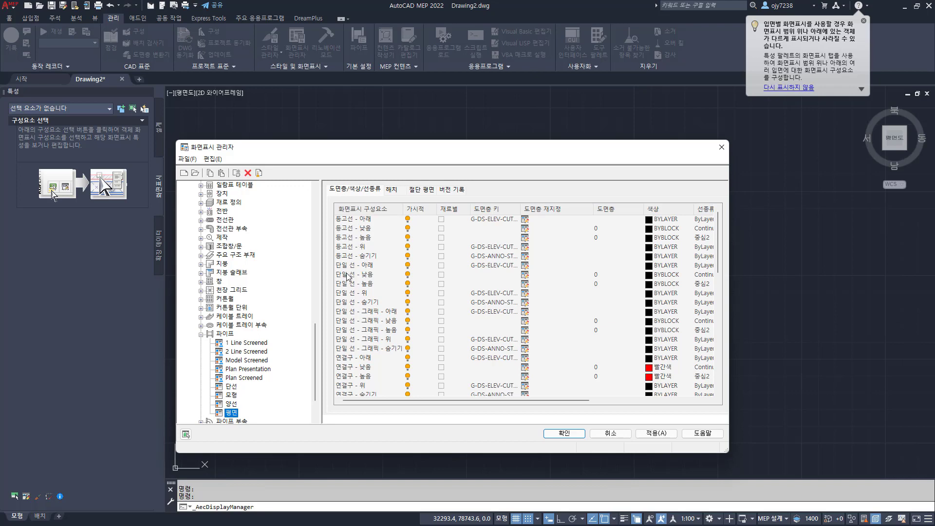
pyautogui.scroll(-5, 345, 375)
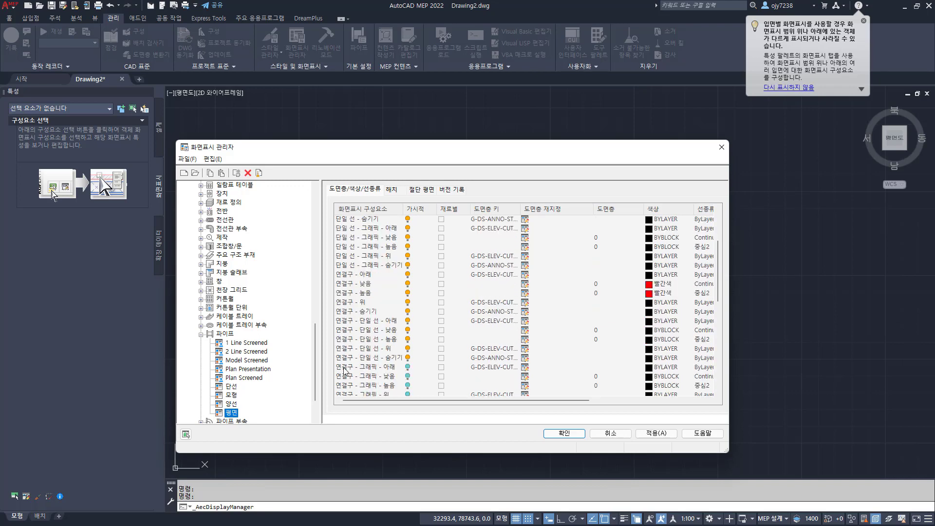
pyautogui.scroll(-2, 346, 380)
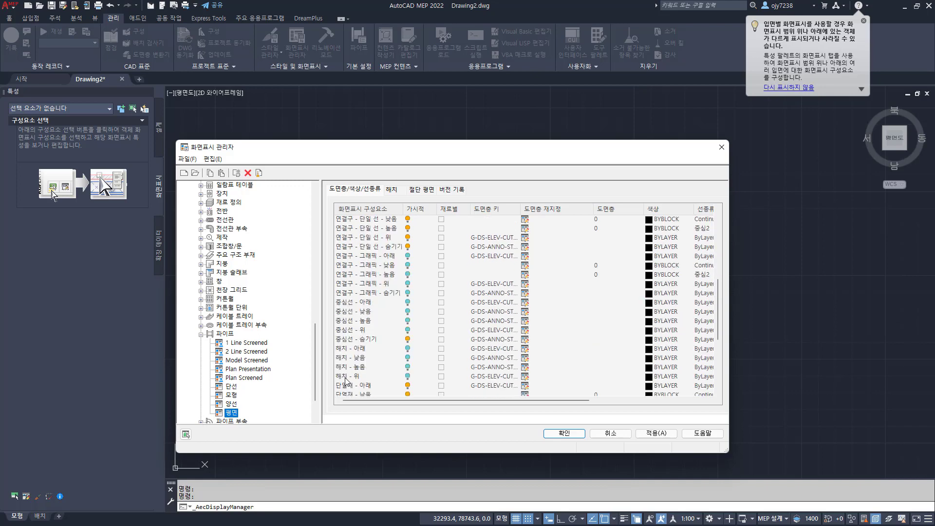
pyautogui.scroll(7, 345, 380)
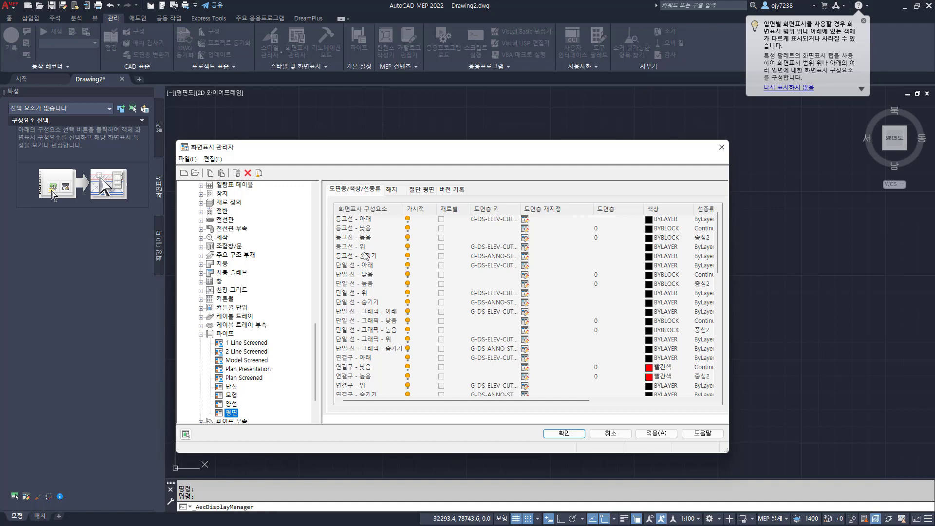
# Inspect the pipe contour (등고선) components for below, low, high and above (아래, 낮음, 높음, 위) and close the Display Manager.
pyautogui.click(366, 220)
pyautogui.click(368, 227)
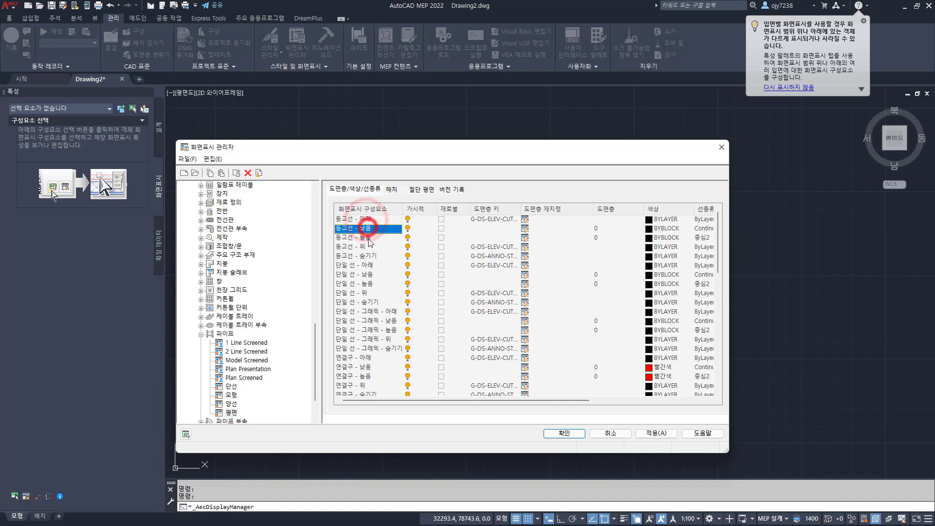
pyautogui.click(368, 238)
pyautogui.click(366, 247)
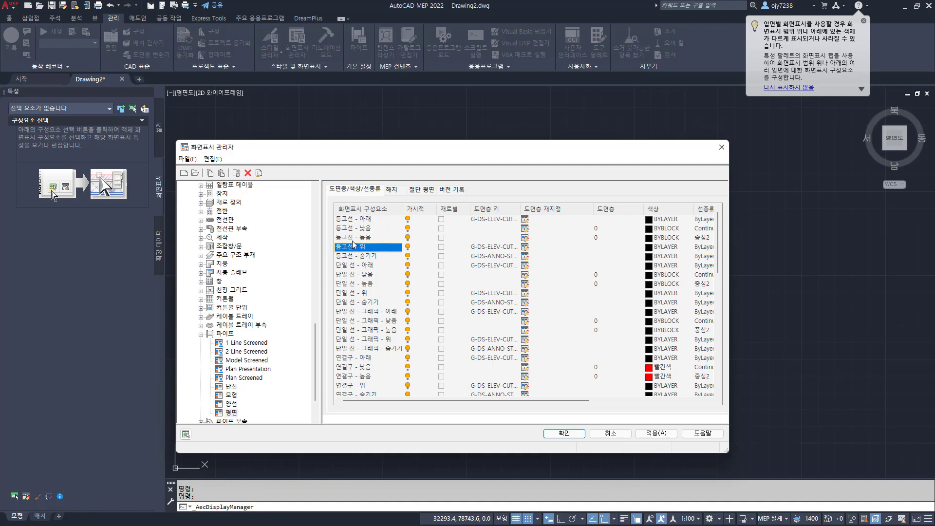
pyautogui.click(559, 434)
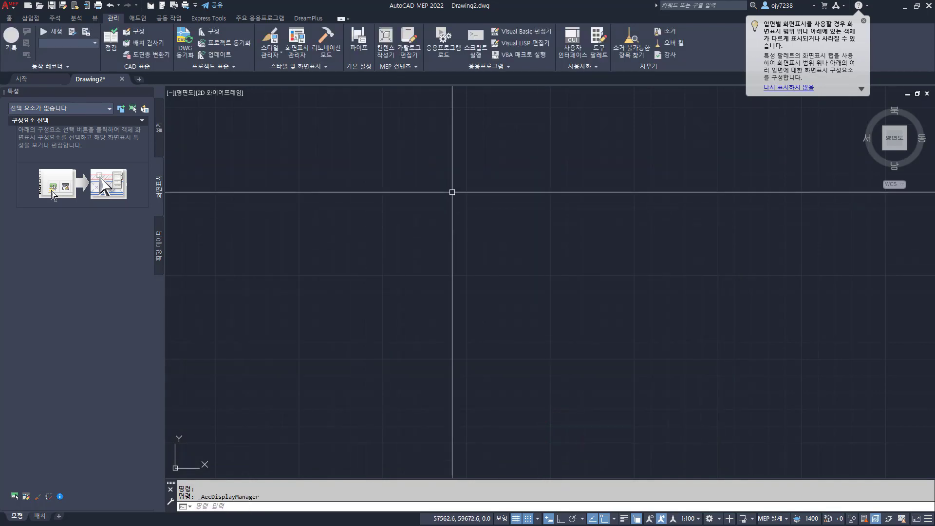
pyautogui.press('Escape')
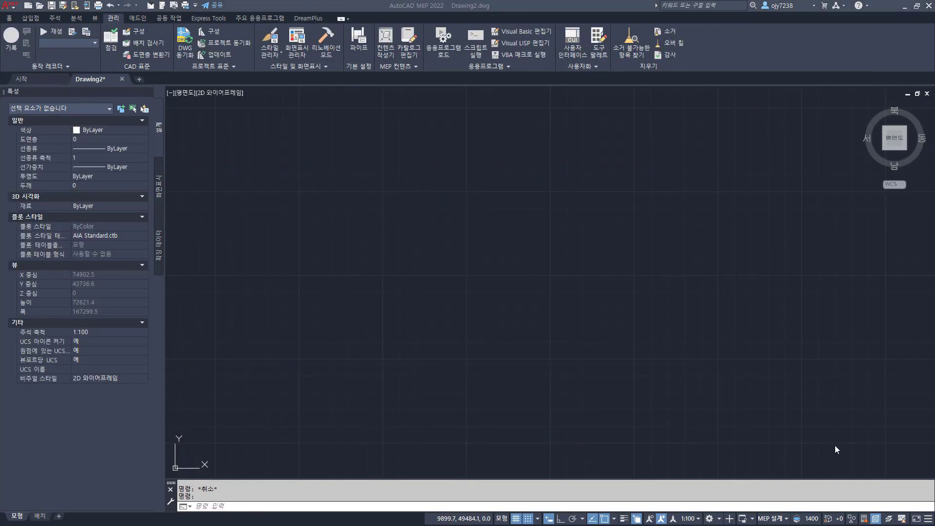
# Review the global cut plane's upper display range, cut height and lower display range, and accept the settings.
pyautogui.click(802, 519)
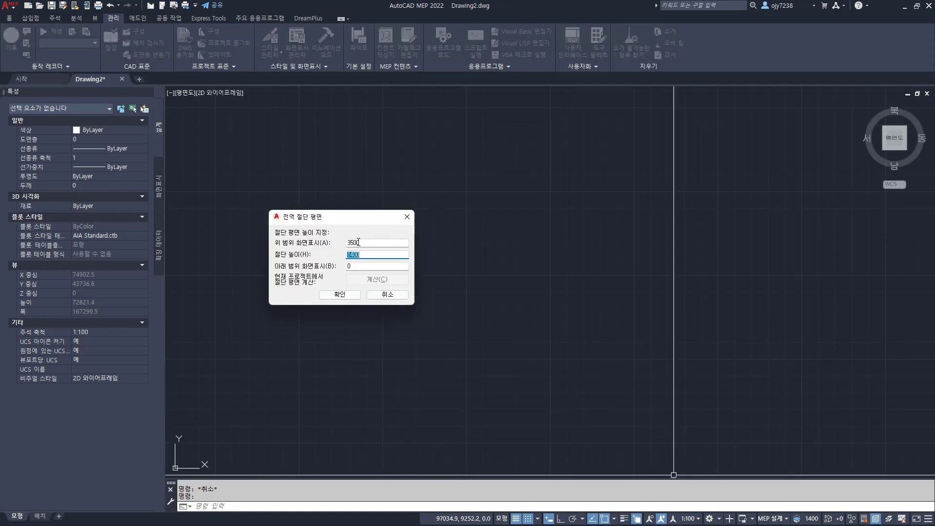
pyautogui.moveTo(362, 242); pyautogui.dragTo(339, 257)
pyautogui.doubleClick(350, 266)
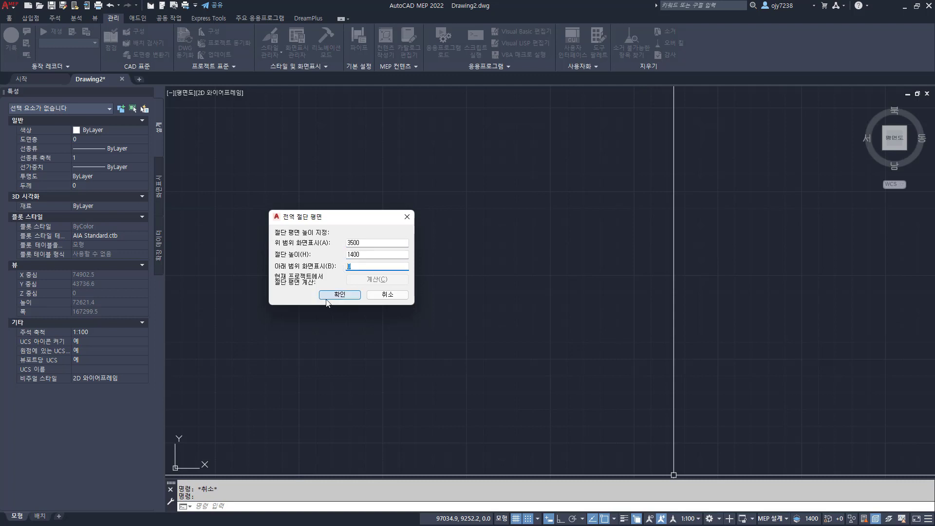
pyautogui.click(346, 294)
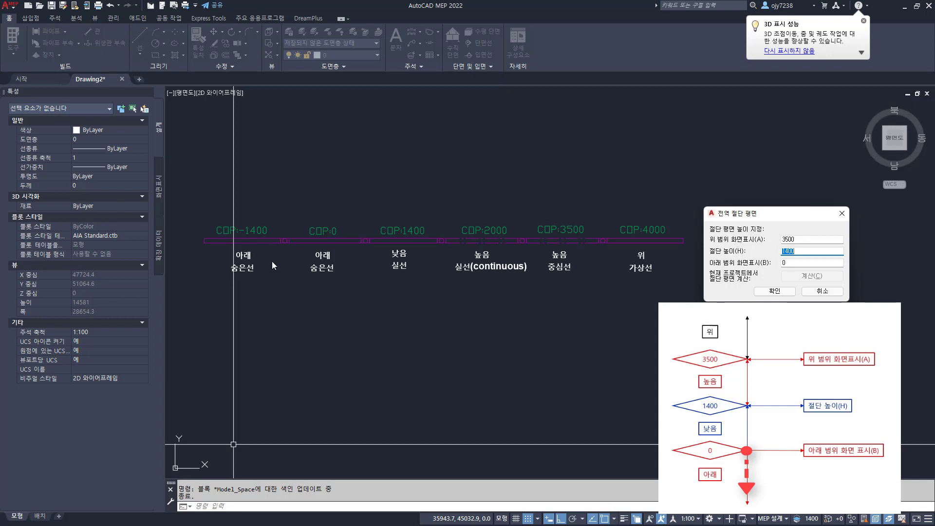
# In the Display Manager, set the linetype of the pipe plan (파이프 > 평면) component 등고선 - 아래 to 숨김2.
pyautogui.press('Escape')
pyautogui.click(113, 19)
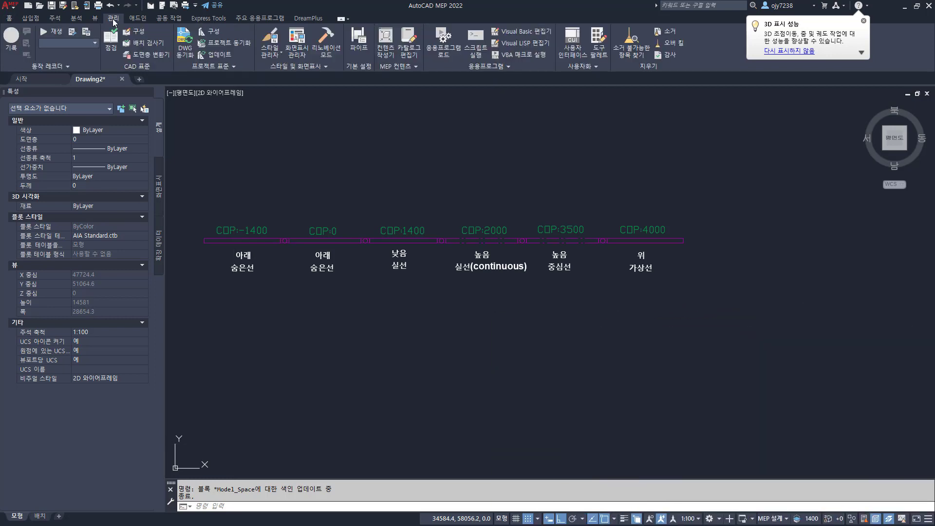
pyautogui.click(297, 41)
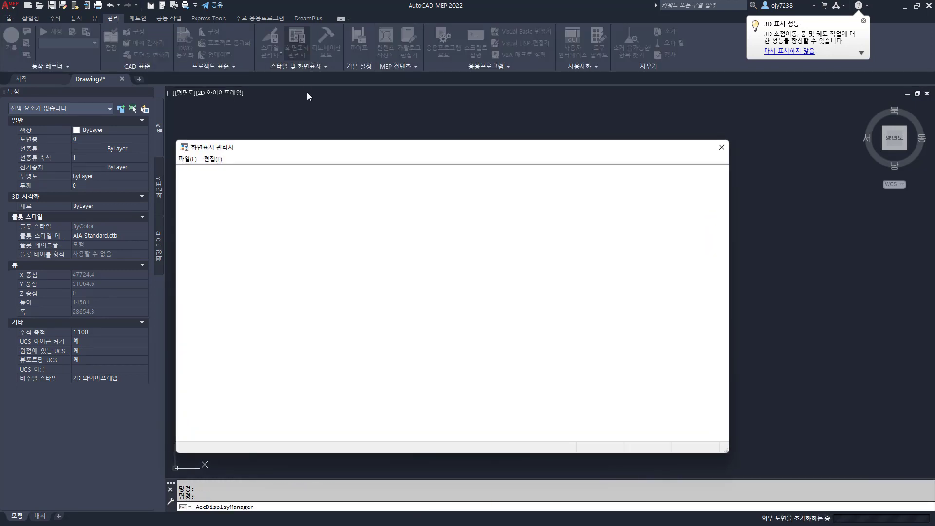
pyautogui.doubleClick(223, 215)
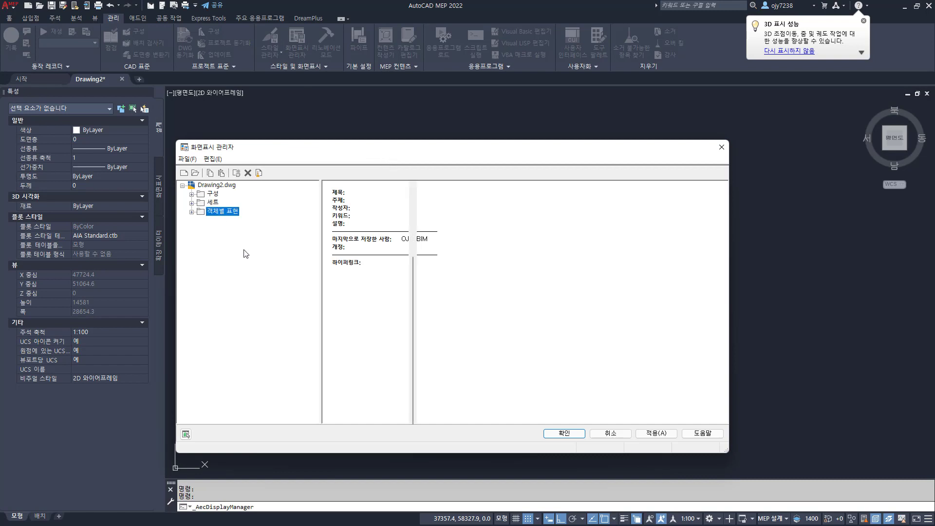
pyautogui.doubleClick(223, 368)
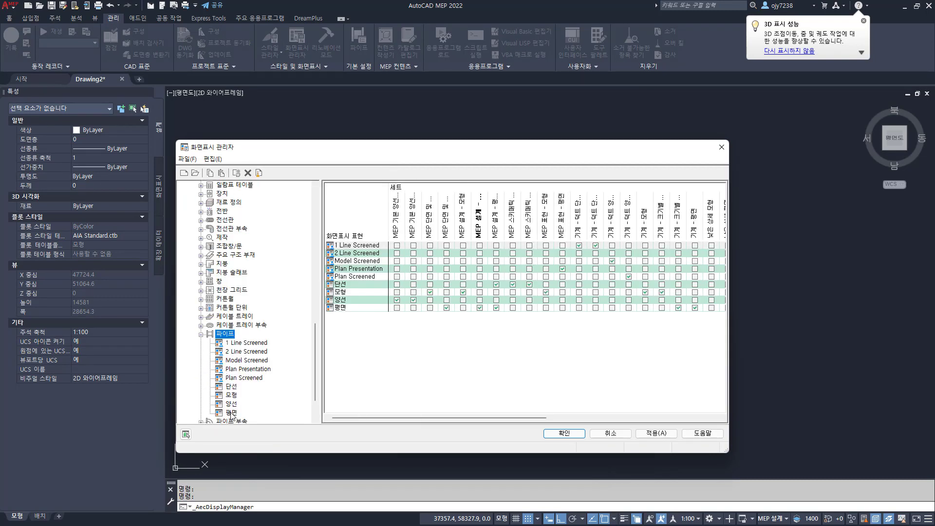
pyautogui.click(232, 413)
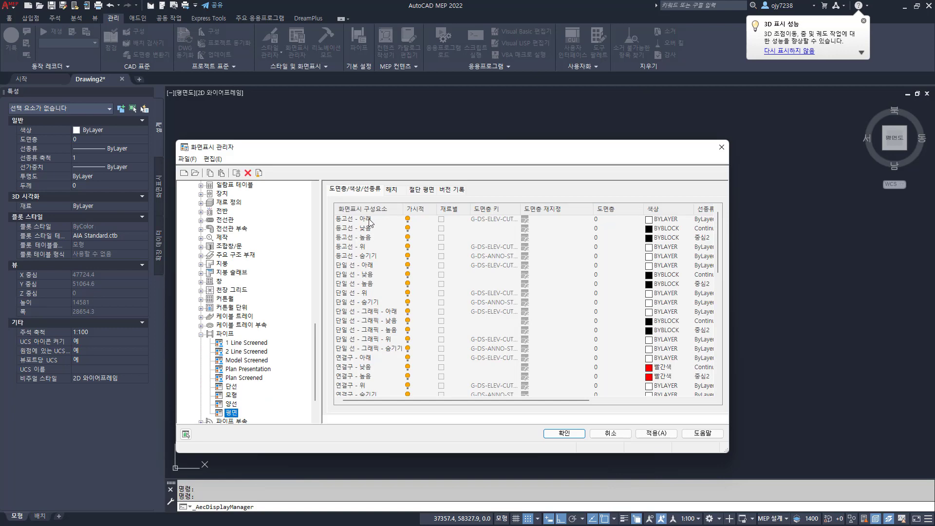
pyautogui.click(705, 221)
pyautogui.click(316, 321)
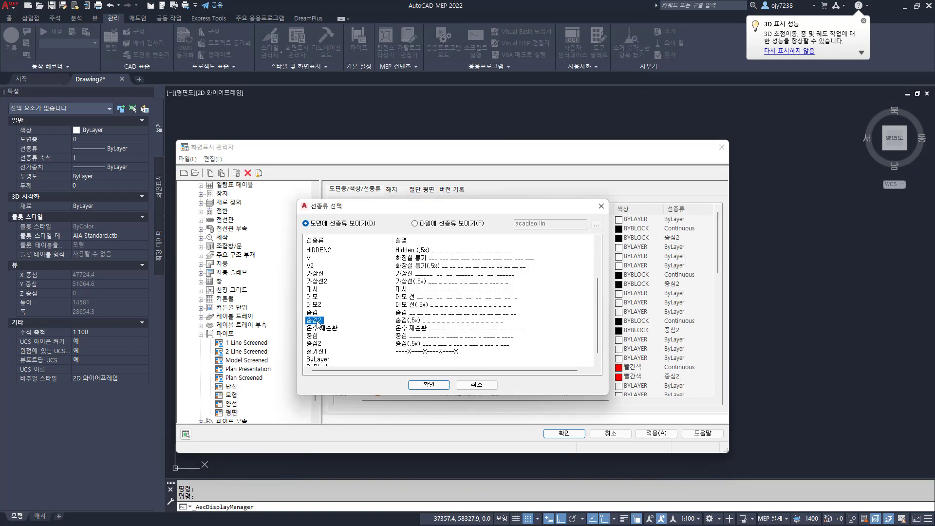
pyautogui.click(428, 385)
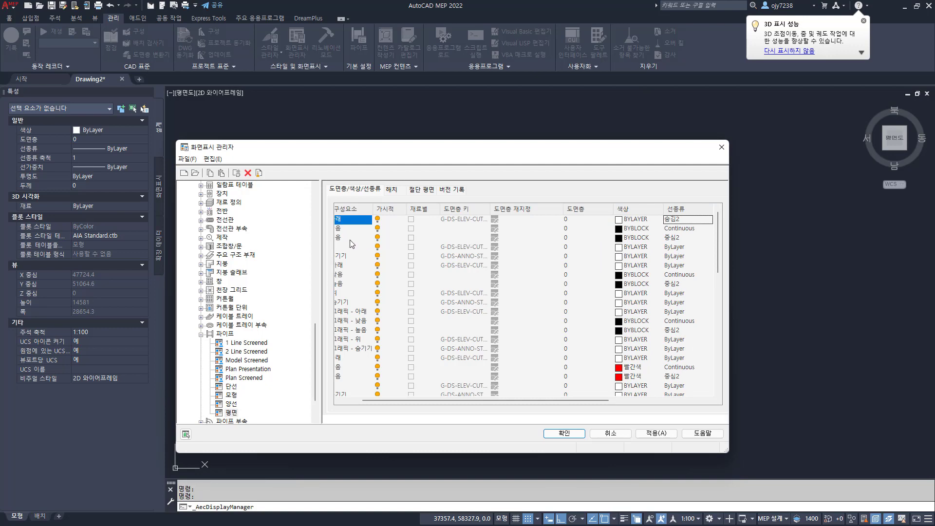
# Set the linetype of the pipe plan component 등고선 - 위 to 가상선2.
pyautogui.click(678, 256)
pyautogui.click(318, 281)
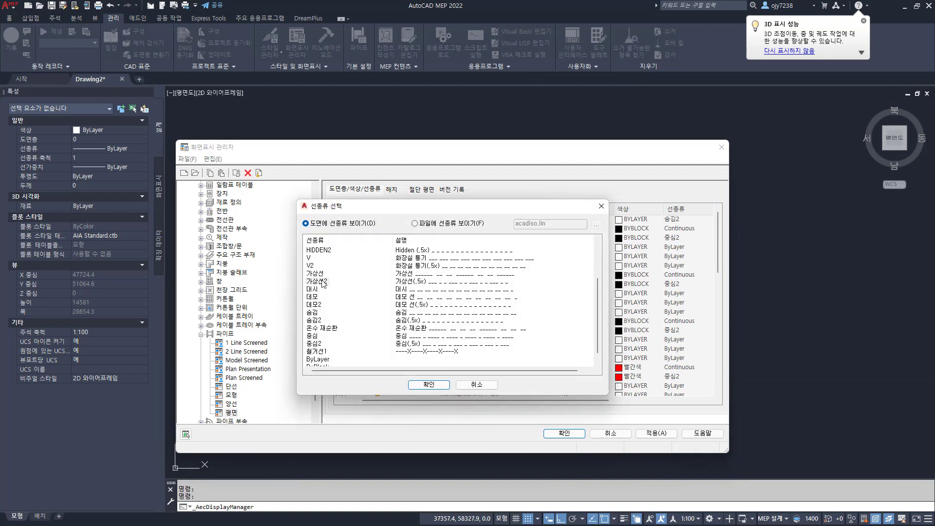
pyautogui.click(429, 385)
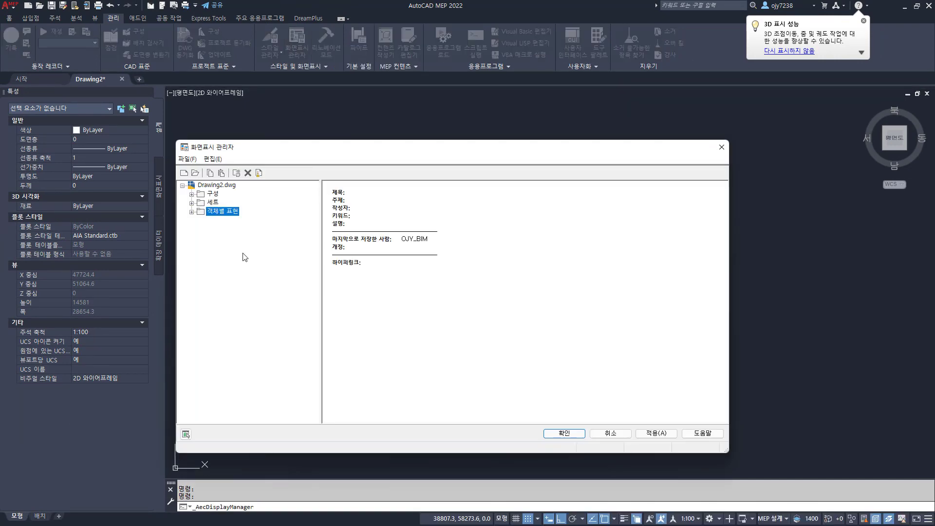
# Turn off the visibility of 등고선 - 아래 and 등고선 - 위 in the pipe plan representation (파이프 > 평면) and save the change.
pyautogui.scroll(-15, 249, 270)
pyautogui.doubleClick(225, 333)
pyautogui.click(227, 414)
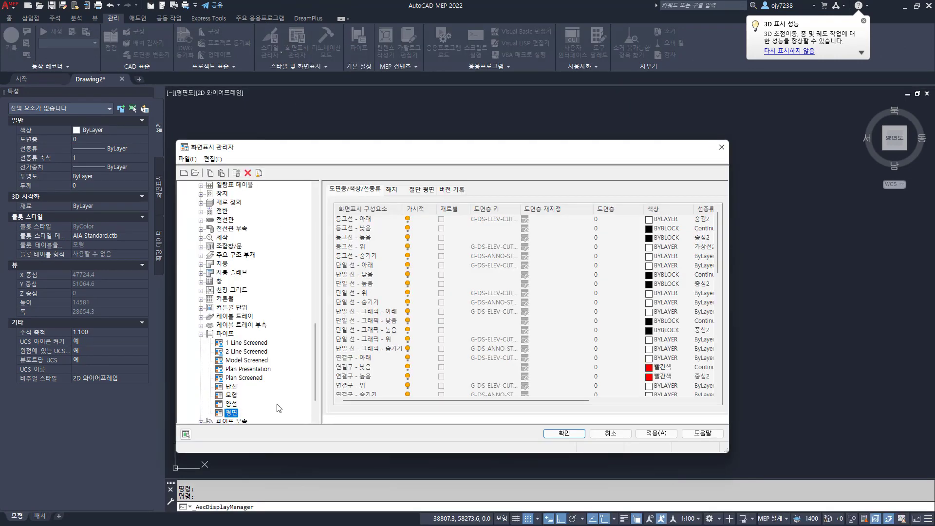
pyautogui.click(408, 219)
pyautogui.click(408, 247)
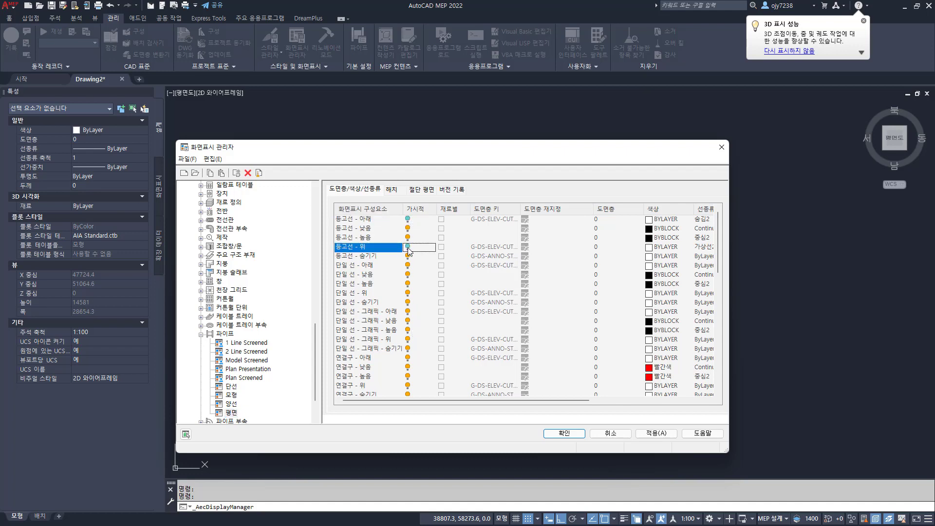
pyautogui.click(563, 432)
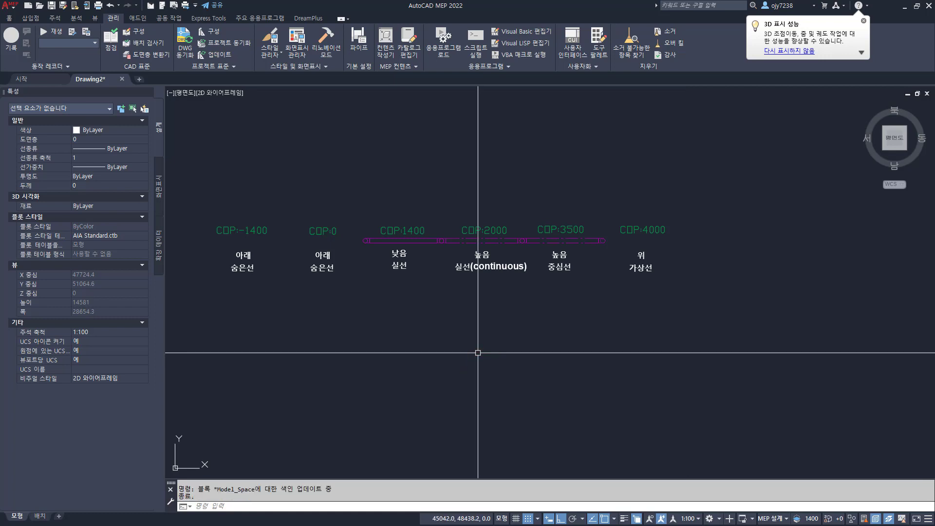
# Erase the sample pipe run together with its elevation labels and linetype notes from the drawing.
pyautogui.click(699, 195)
pyautogui.click(209, 320)
pyautogui.press('Delete')
# In the Display Manager's pipe plan representation (파이프 > 평면), turn off the visibility of 단일 선 - 아래 and 단일 선 - 위.
pyautogui.click(298, 42)
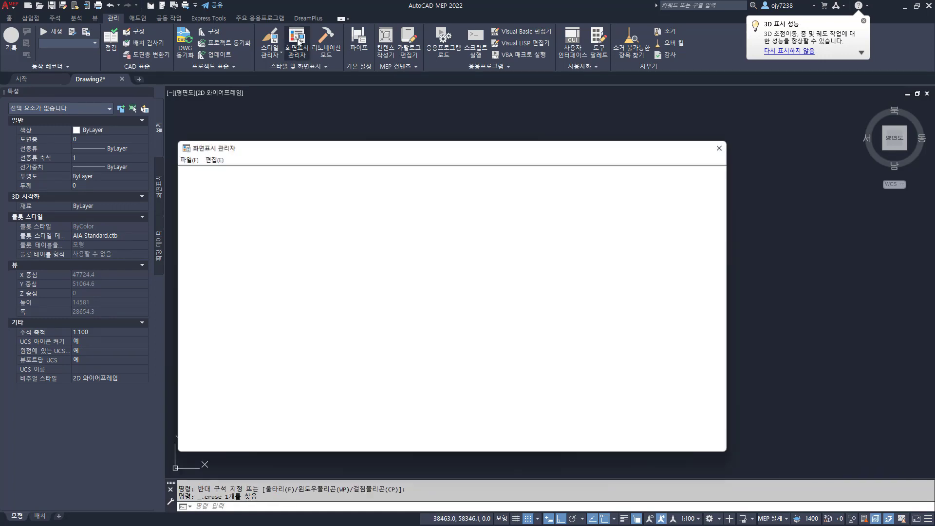
pyautogui.click(251, 182)
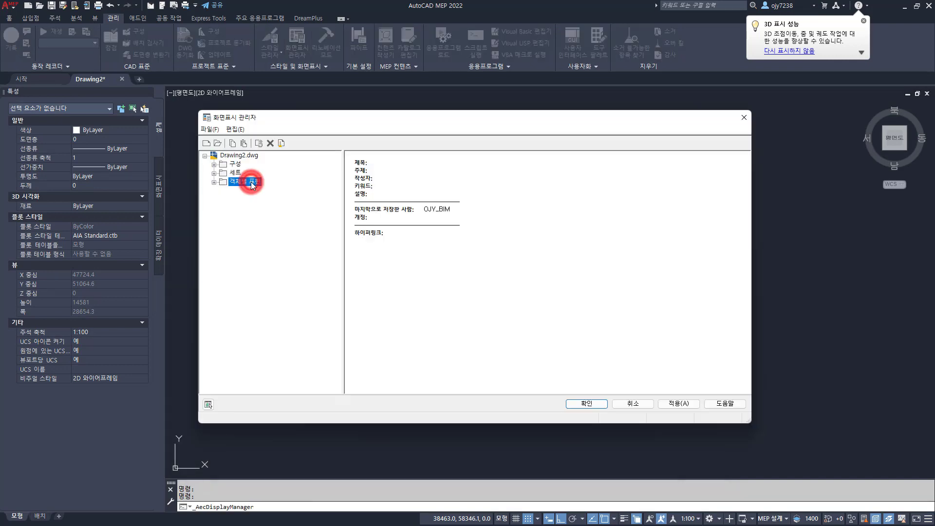
pyautogui.click(248, 339)
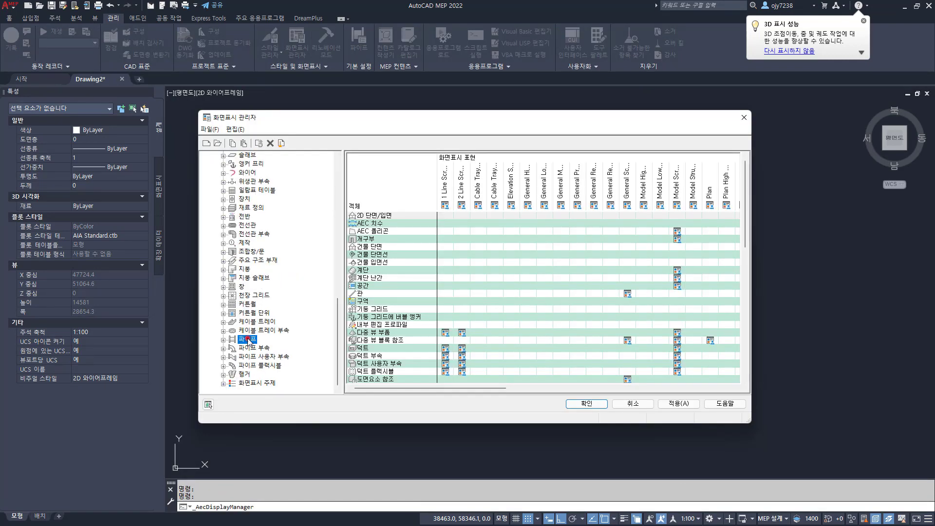
pyautogui.doubleClick(248, 340)
pyautogui.click(253, 382)
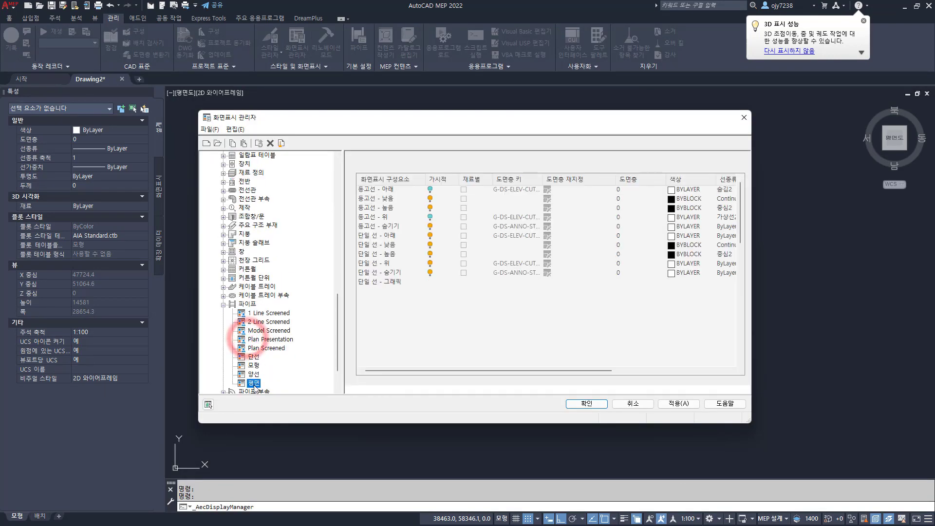
pyautogui.click(375, 236)
pyautogui.click(429, 236)
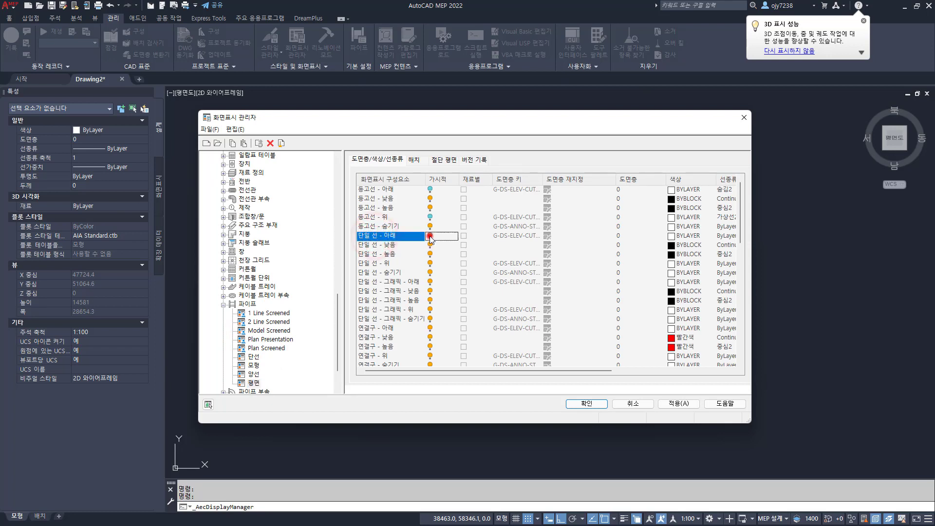
pyautogui.click(375, 264)
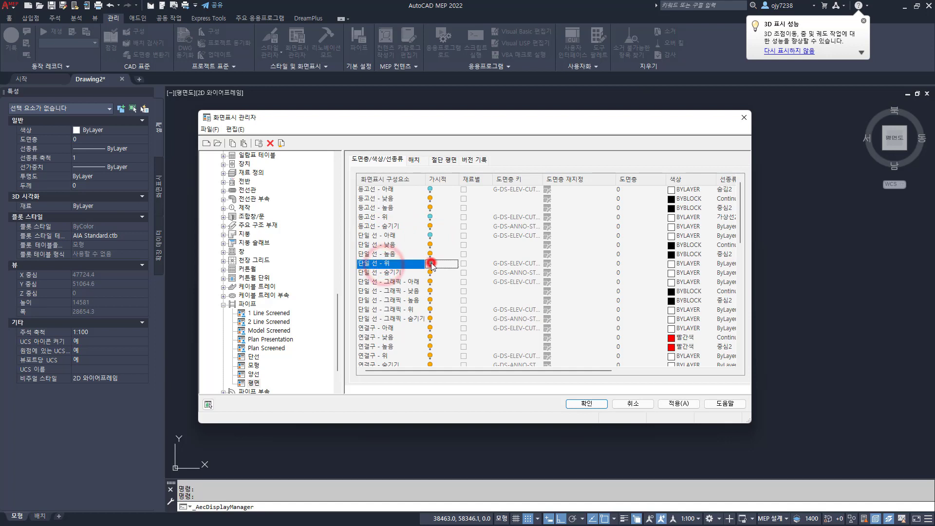
pyautogui.click(430, 263)
# Turn off the visibility of the single-line graphics components 단일 선 - 그래픽 - 아래 and 단일 선 - 그래픽 - 위.
pyautogui.click(375, 282)
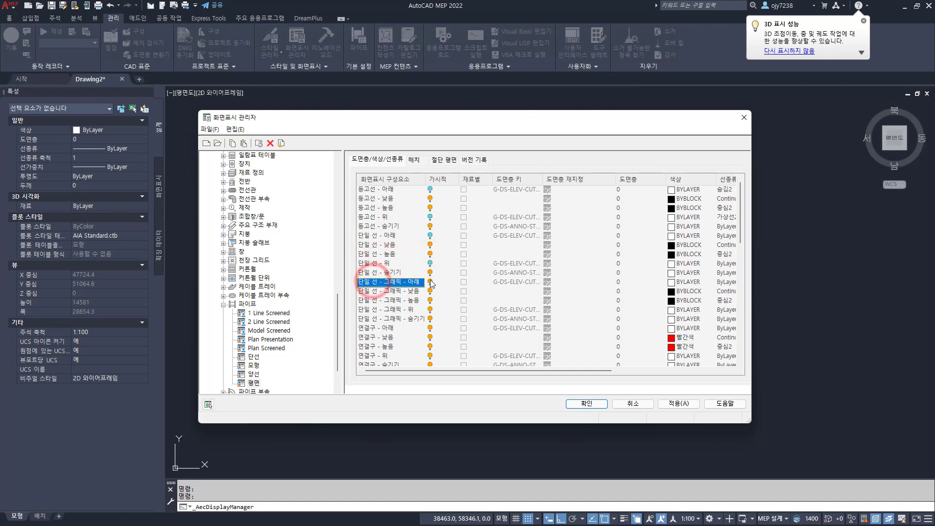
pyautogui.click(428, 282)
pyautogui.click(390, 310)
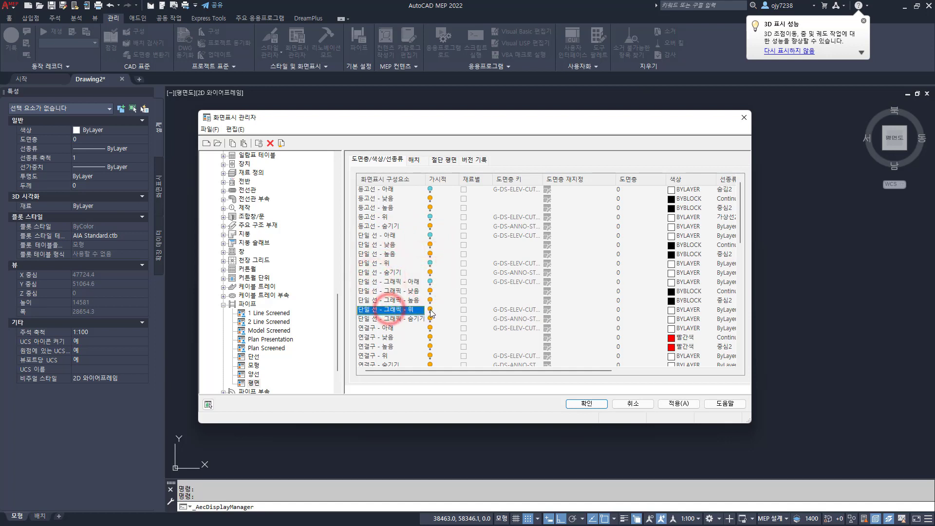
pyautogui.click(431, 309)
# Turn off the visibility of the connector components 연결구 - 아래 and 연결구 - 위.
pyautogui.click(383, 329)
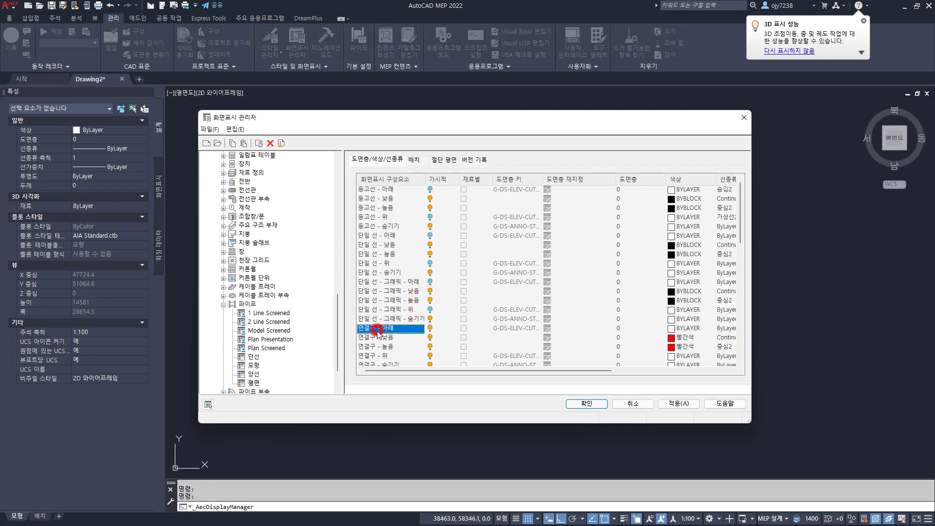
pyautogui.click(430, 329)
pyautogui.click(385, 356)
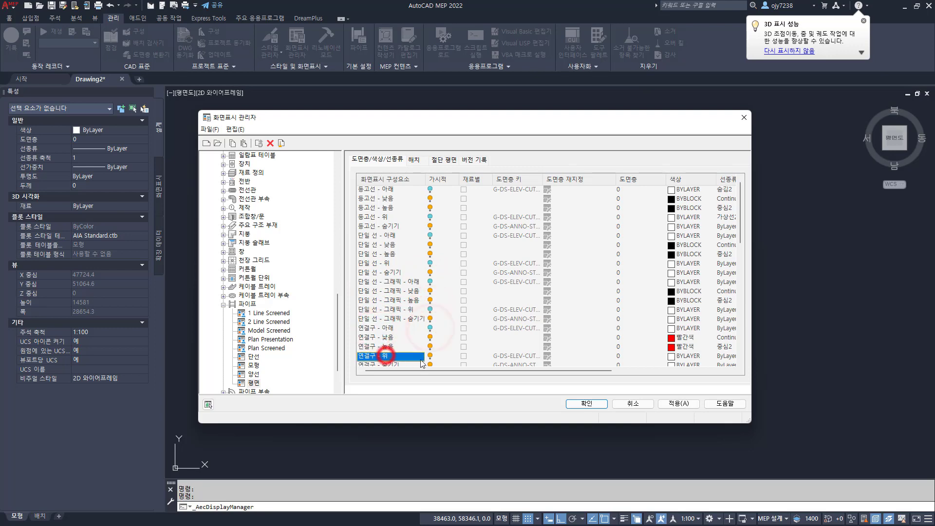
pyautogui.click(430, 356)
# Turn off the visibility of the single-line connector components 연결구 - 단일 선 - 아래 and 연결구 - 단일 선 - 위.
pyautogui.scroll(-3, 432, 355)
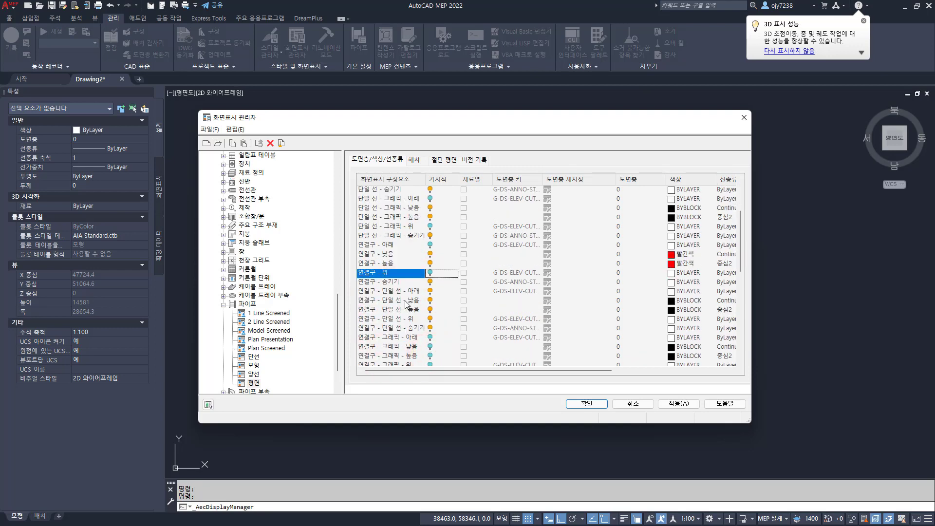
pyautogui.click(394, 291)
pyautogui.click(430, 291)
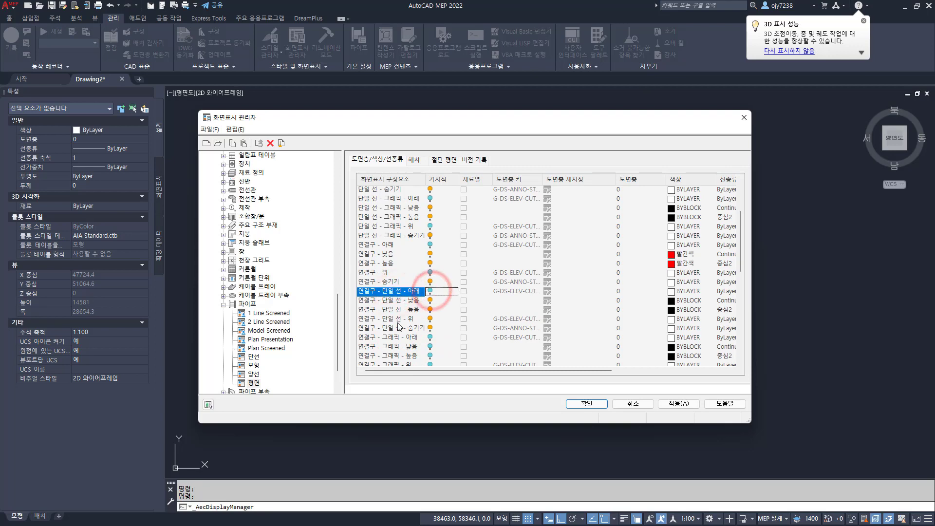
pyautogui.click(396, 320)
pyautogui.click(430, 319)
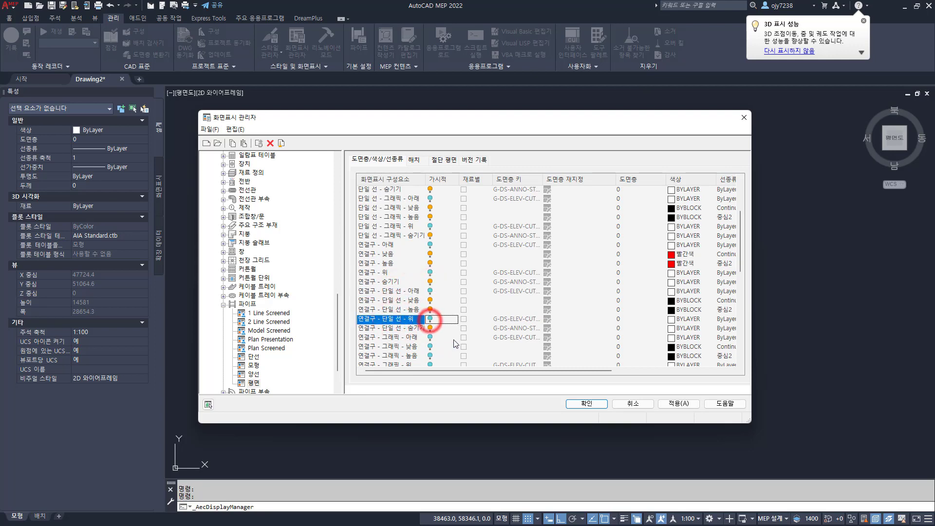
# Turn off the visibility of the insulation components 단열재 - 아래 and 단열재 - 위.
pyautogui.scroll(-6, 438, 331)
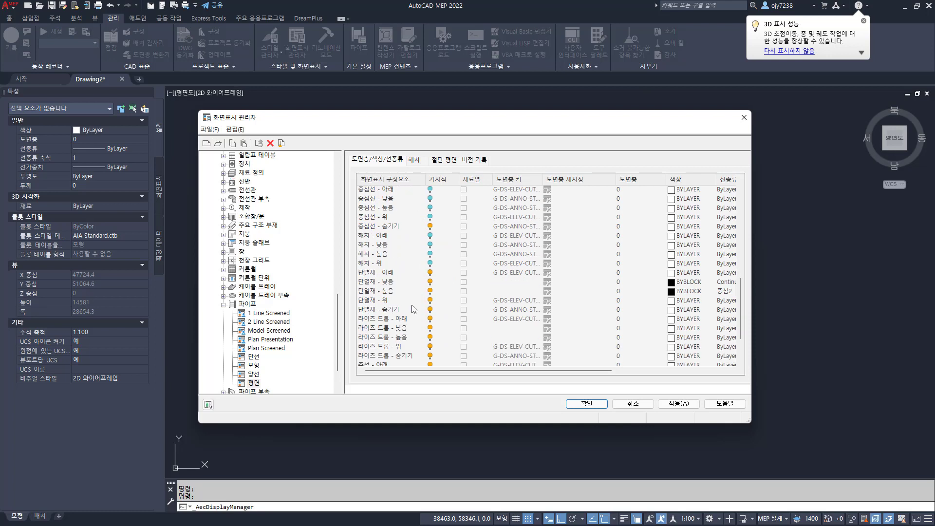
pyautogui.click(370, 272)
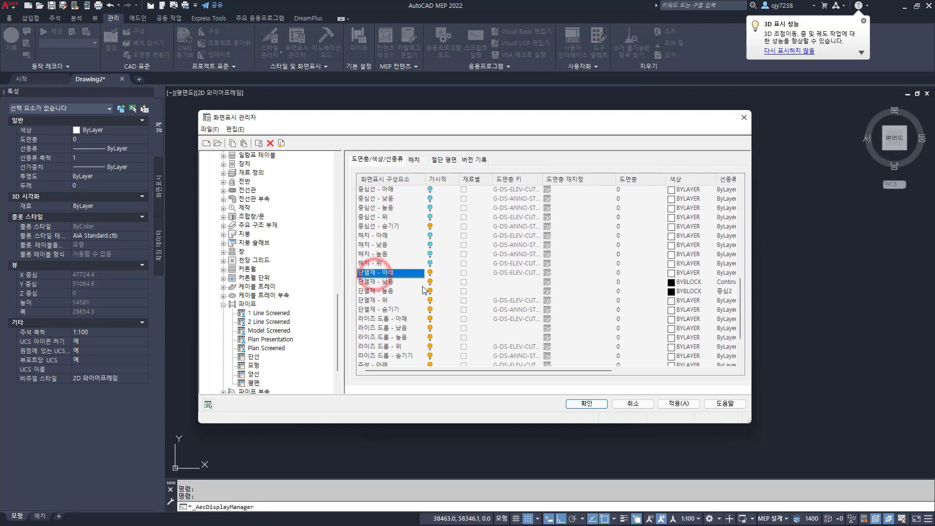
pyautogui.click(429, 272)
pyautogui.click(377, 300)
pyautogui.click(430, 300)
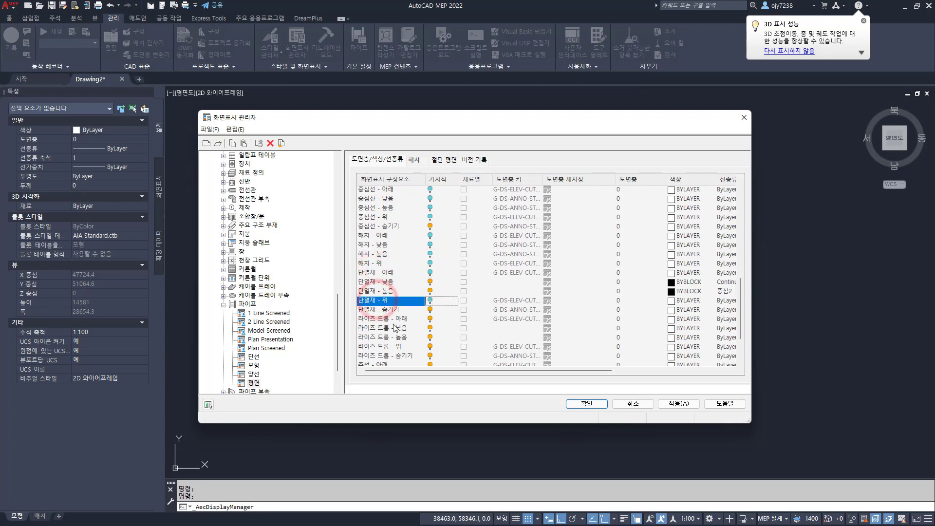
# Turn off the visibility of the rise/drop components 라이즈 드롭 - 아래 and 라이즈 드롭 - 위.
pyautogui.click(388, 319)
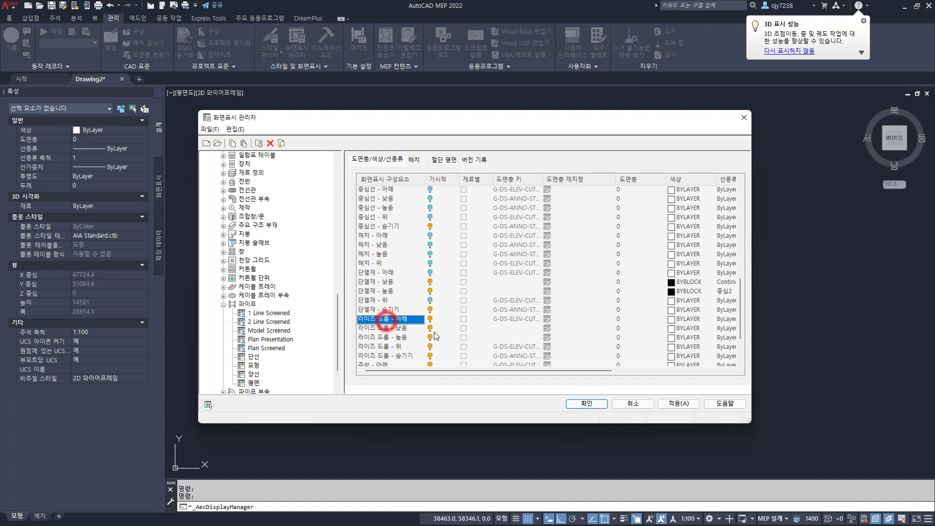
pyautogui.click(430, 318)
pyautogui.click(384, 346)
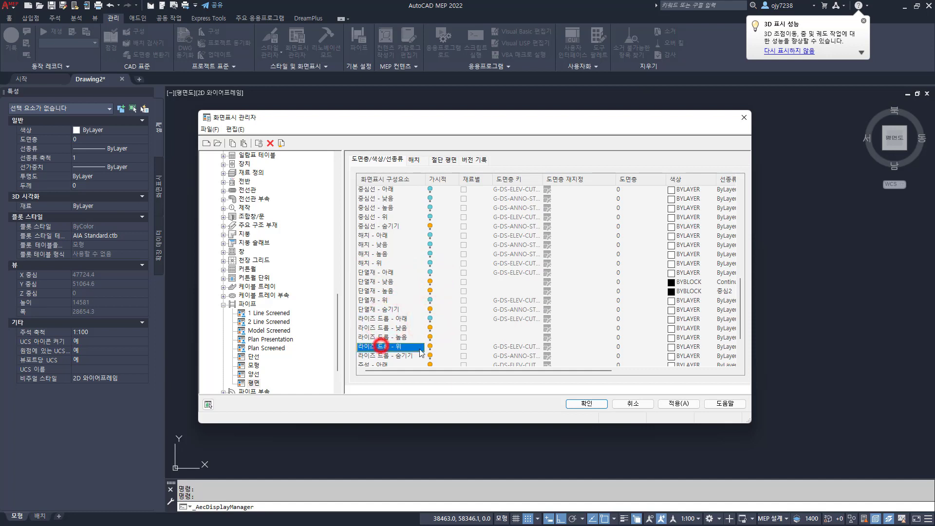
pyautogui.click(430, 346)
# Turn off the visibility of the annotation components 주석 - 아래 and 주석 - 위, and apply the display settings.
pyautogui.scroll(-2, 396, 311)
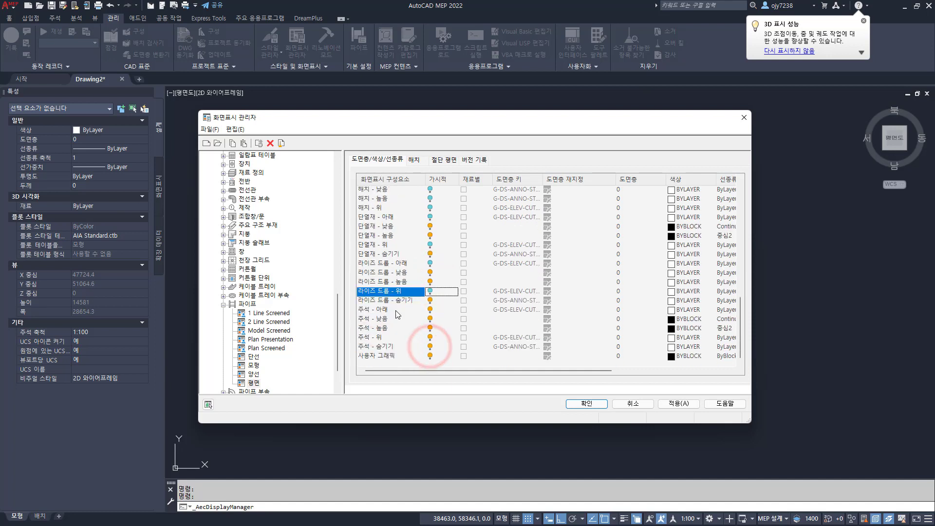
pyautogui.click(368, 312)
pyautogui.click(430, 309)
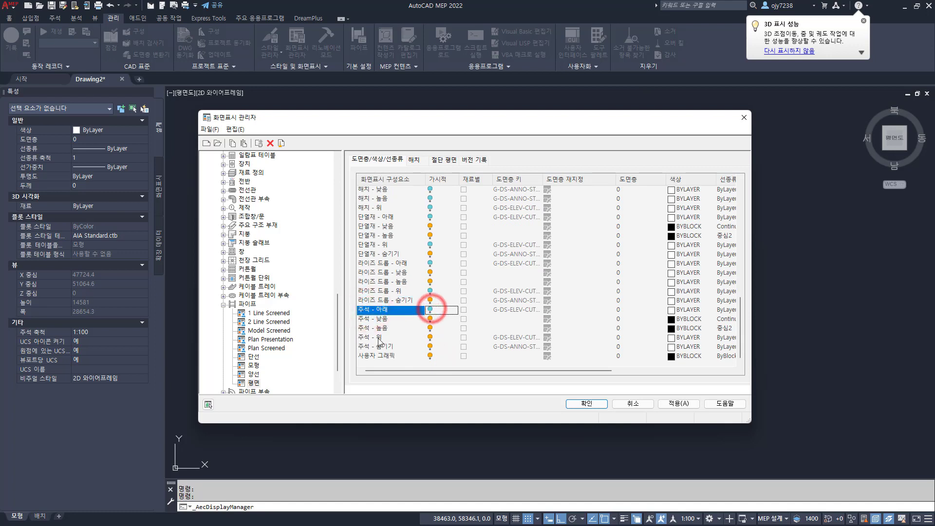
pyautogui.click(372, 337)
pyautogui.click(430, 338)
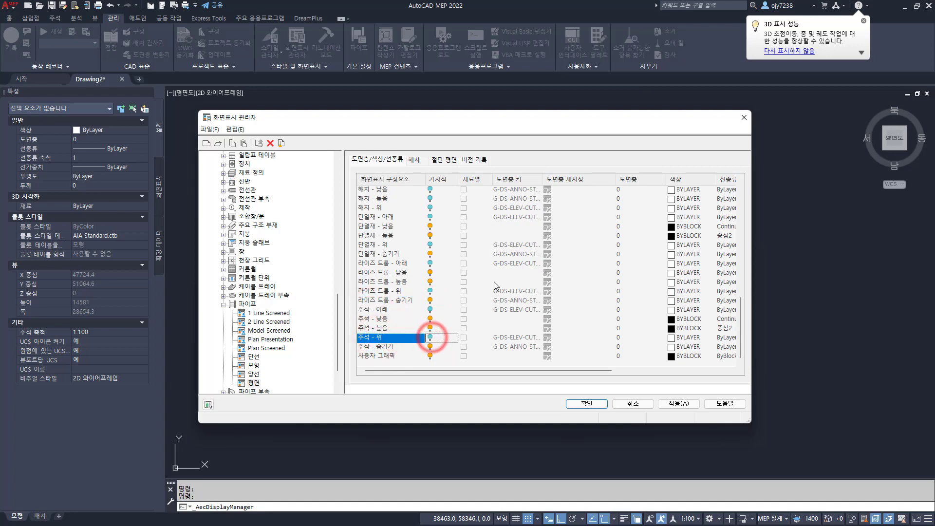
pyautogui.click(678, 403)
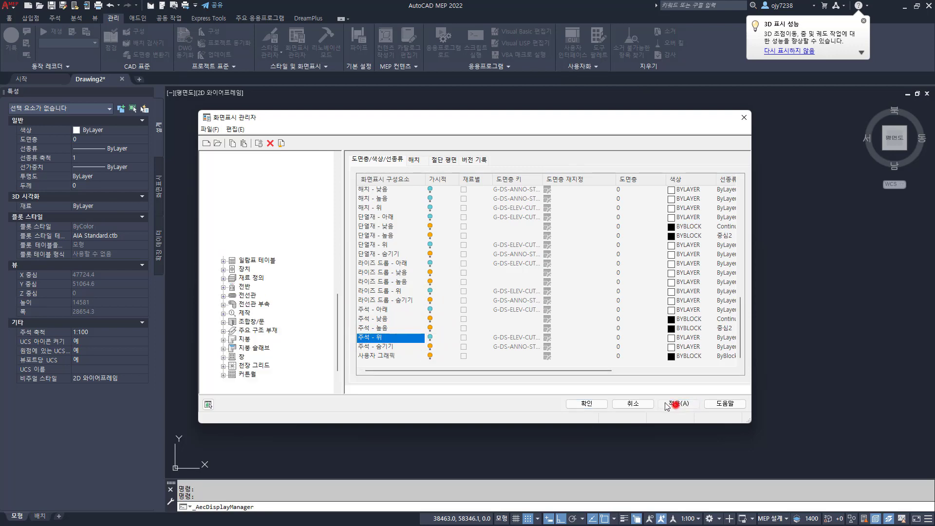
pyautogui.click(586, 403)
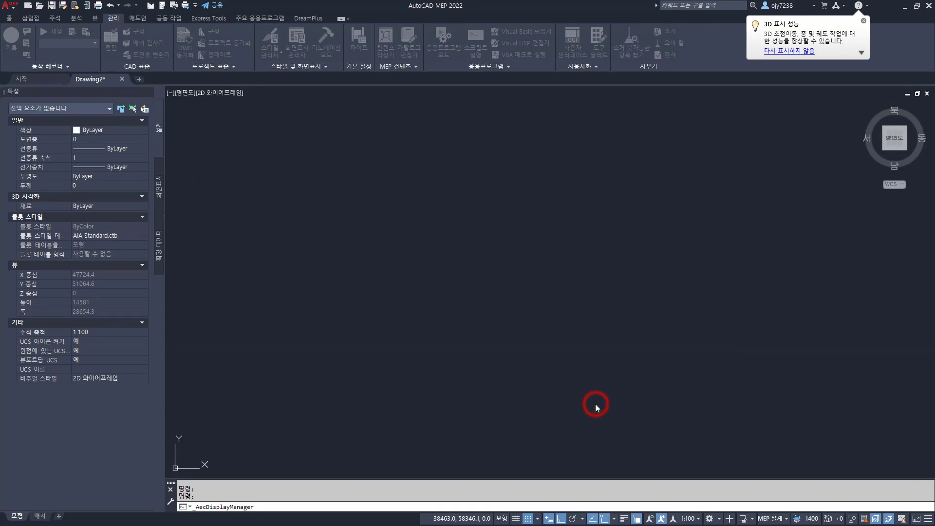
# Save the drawing as a drawing template named Test Model Temp in the Template folder.
pyautogui.click(11, 7)
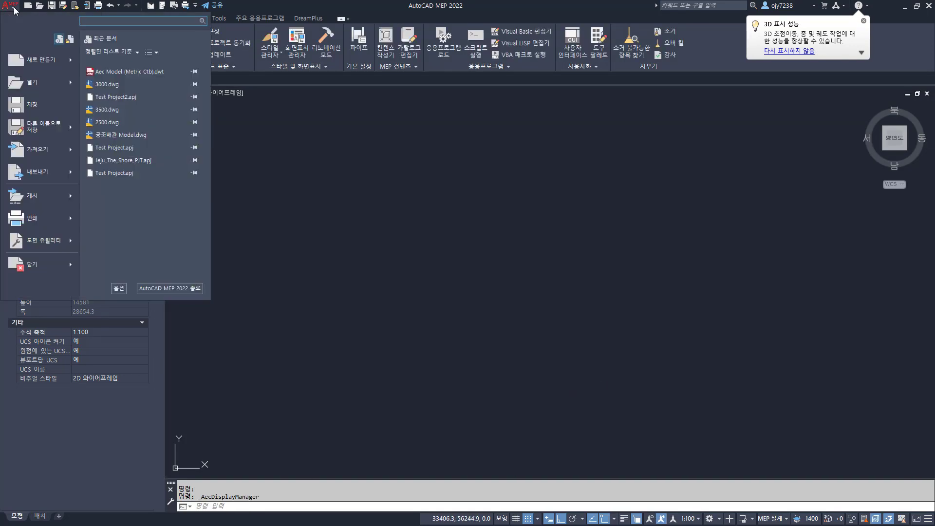
pyautogui.moveTo(56, 127)
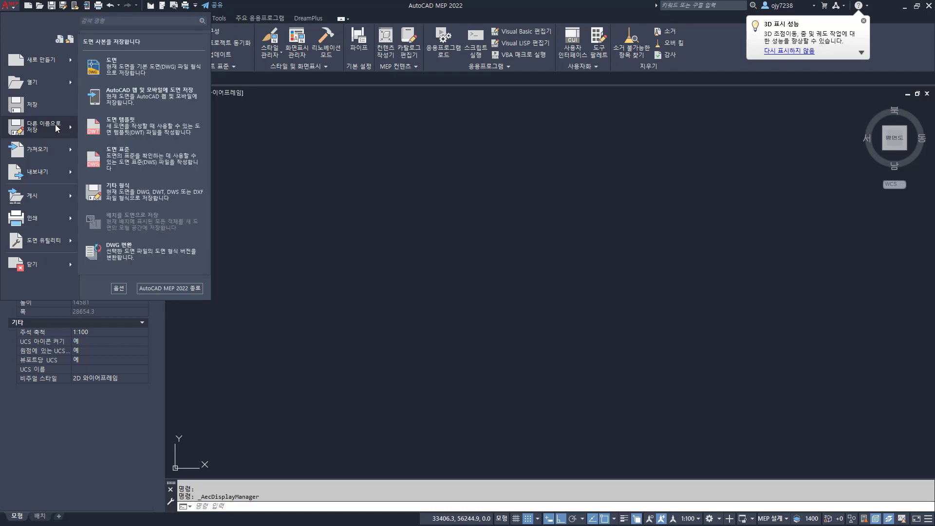
pyautogui.click(133, 137)
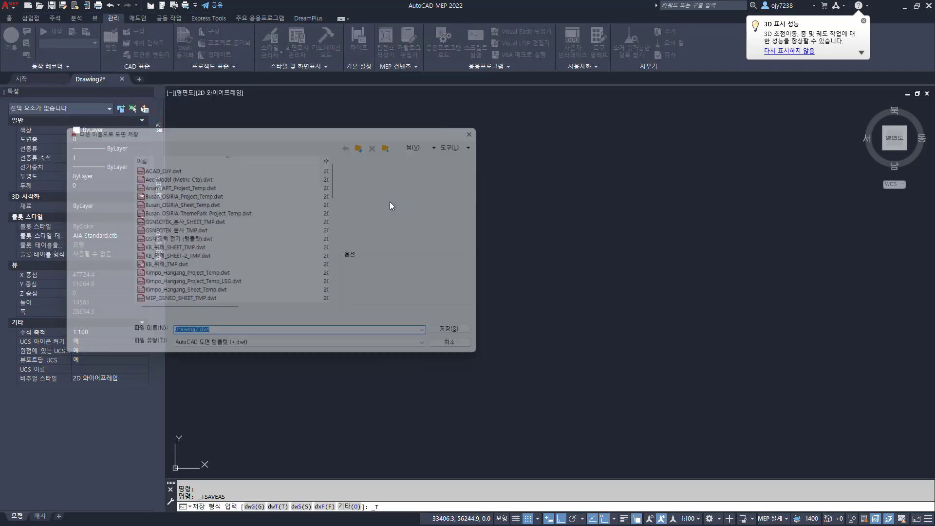
pyautogui.write('Test Model Temp')
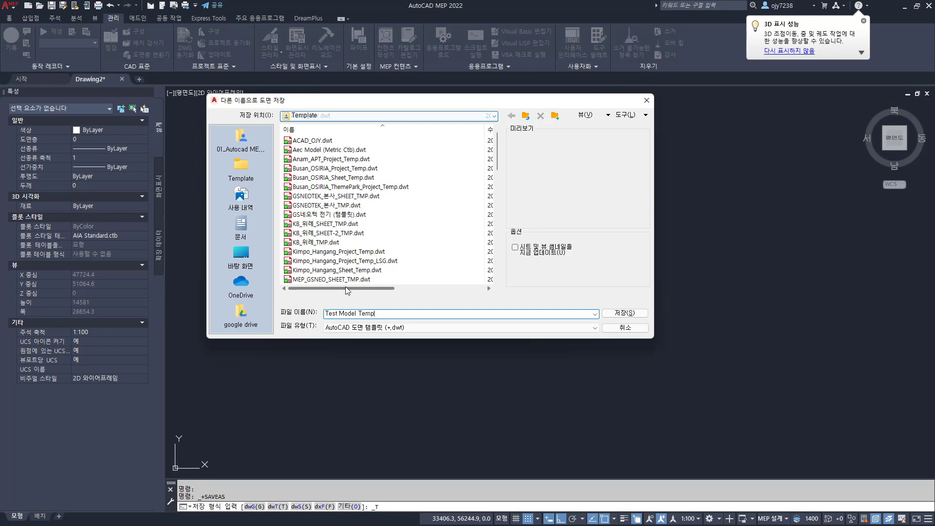
pyautogui.click(618, 314)
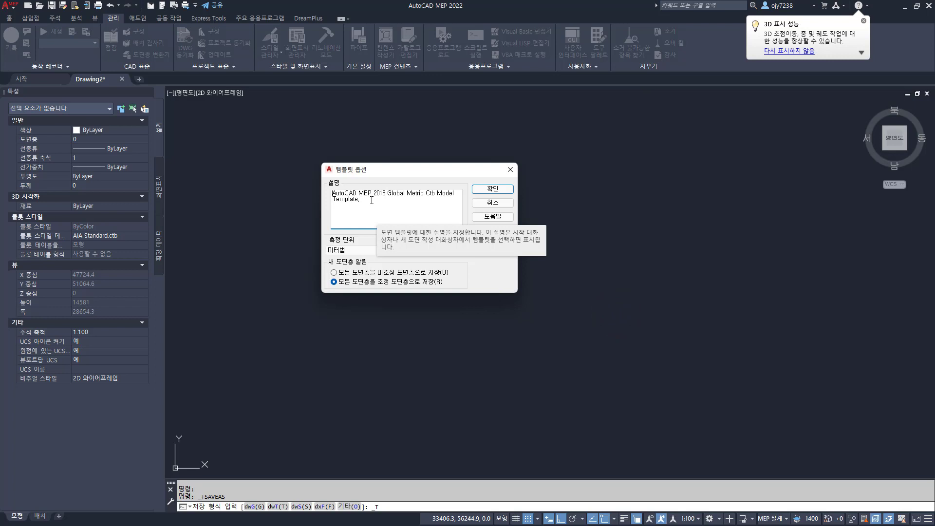
# Set the template description to "AutoCAD MEP Test Template" and save all layers as unreconciled.
pyautogui.click(371, 200)
pyautogui.hotkey('ctrl', 'a')
pyautogui.write('AutoCAD MEP Test Template')
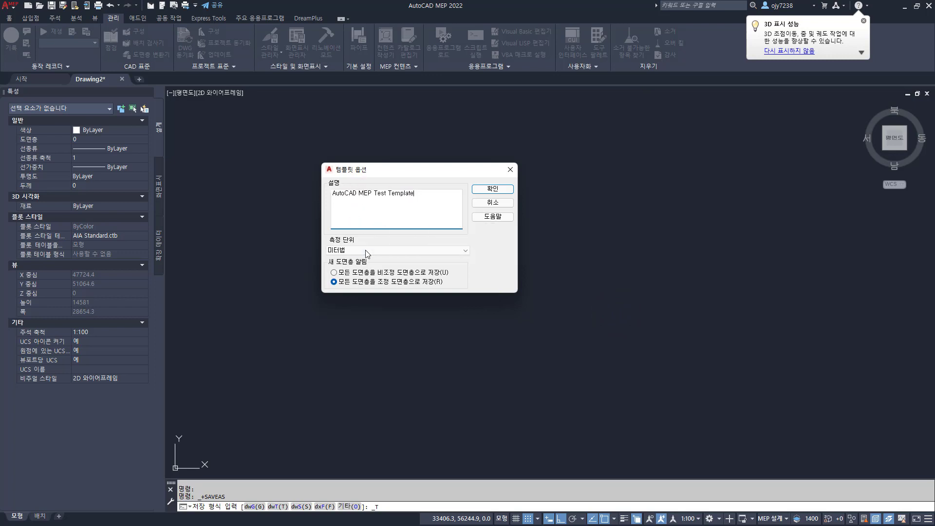
pyautogui.click(385, 273)
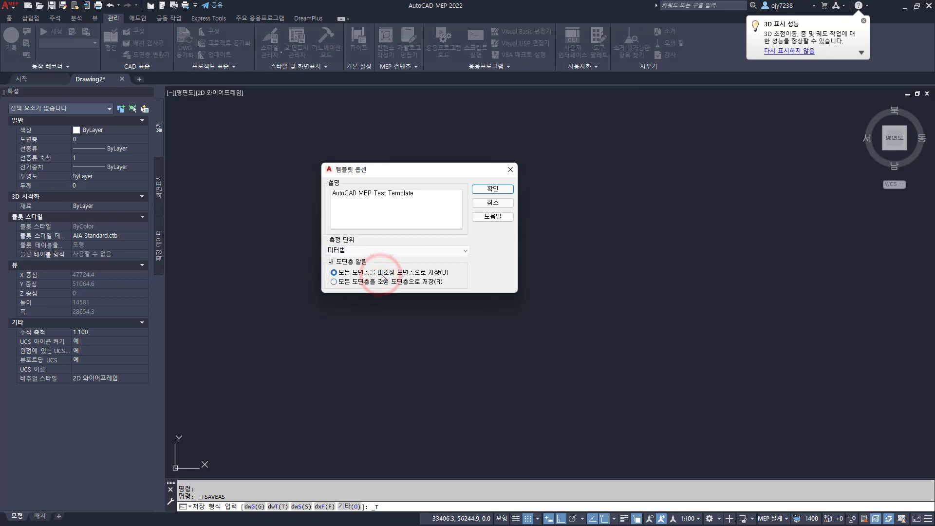
pyautogui.click(498, 191)
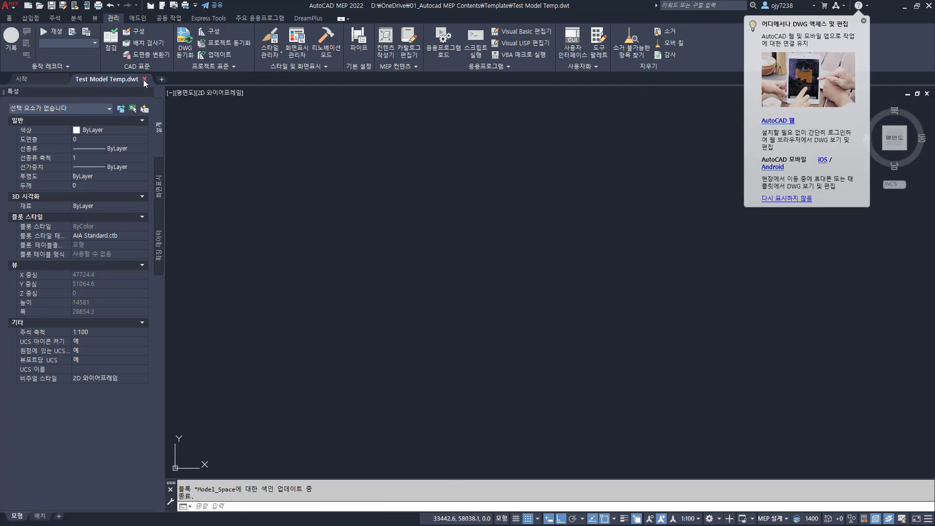
# Close the Test Model Temp template and start a new drawing.
pyautogui.click(145, 80)
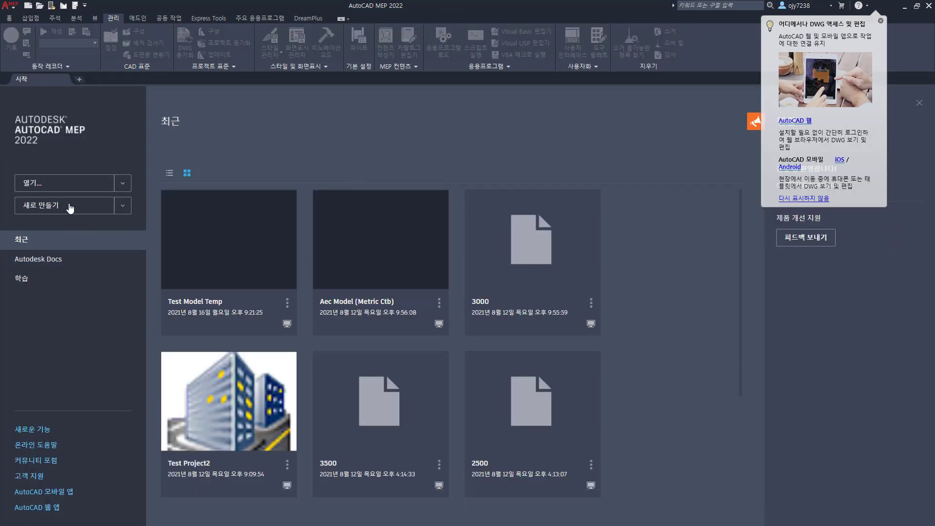
pyautogui.click(52, 206)
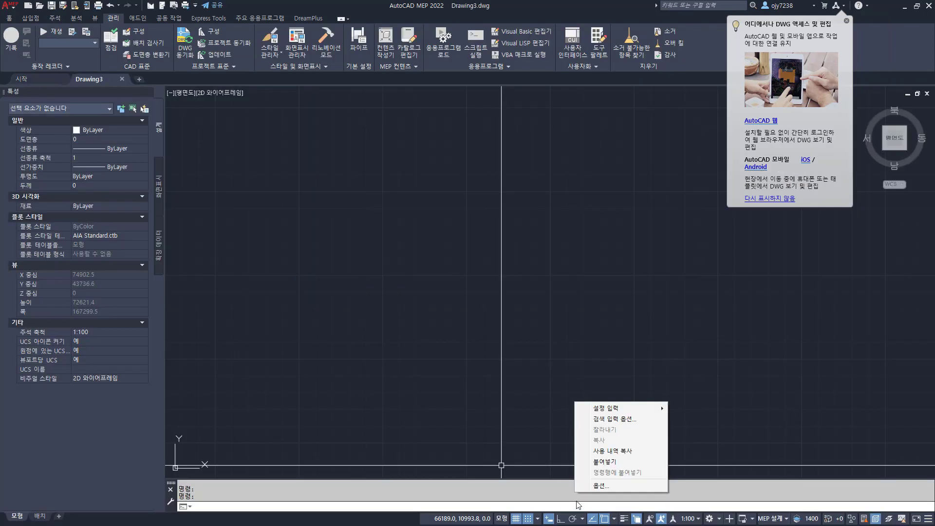
# Open the file options and expand the default template file name for quick new drawings under the template settings.
pyautogui.click(600, 486)
pyautogui.click(258, 143)
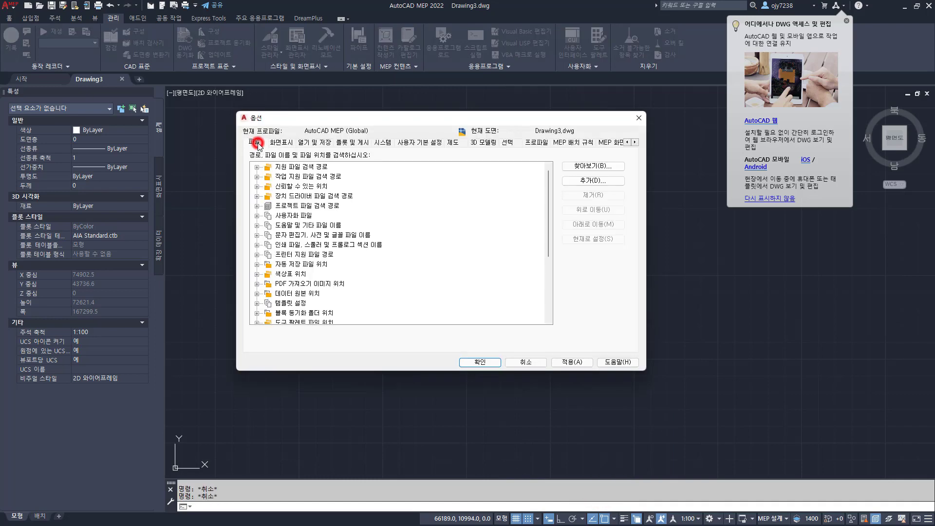
pyautogui.click(299, 303)
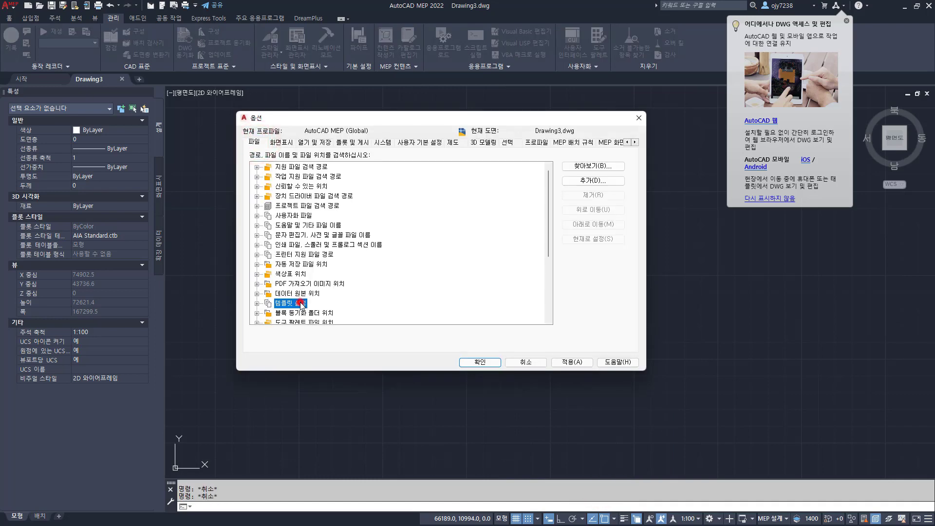
pyautogui.scroll(-1, 261, 286)
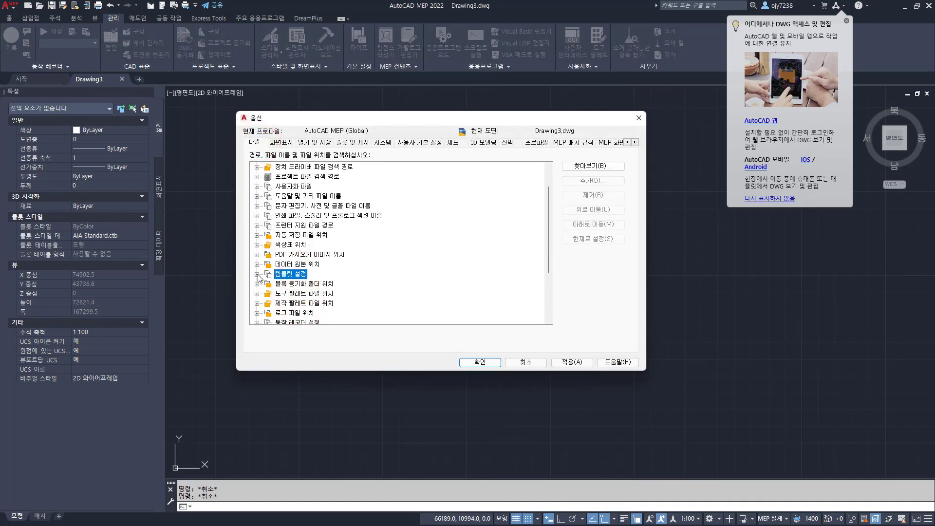
pyautogui.click(257, 275)
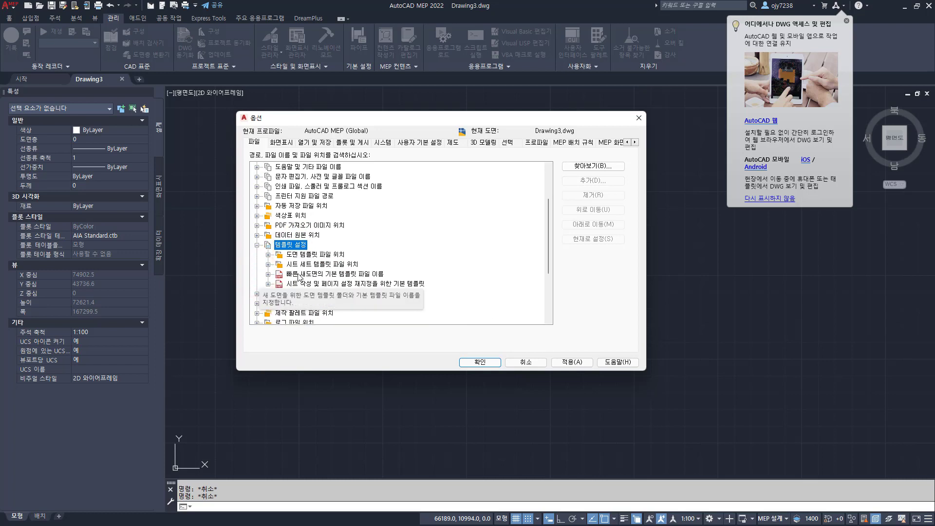
pyautogui.click(314, 274)
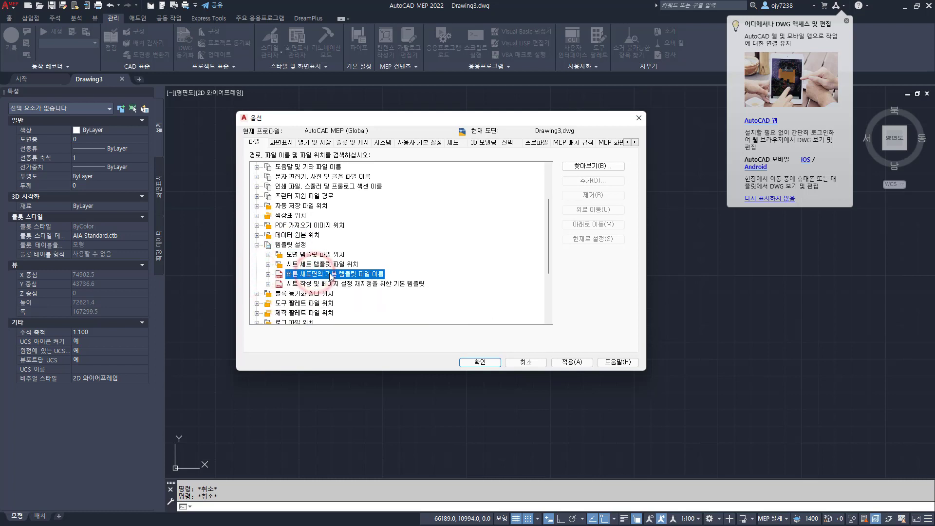
pyautogui.click(268, 274)
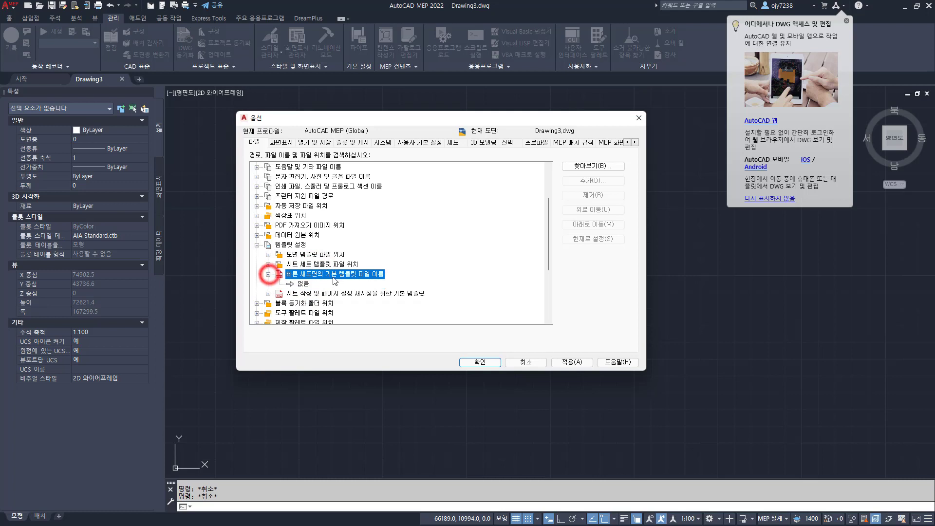
# Set the default template for quick new drawings to Test Model Temp.dwt and apply the options.
pyautogui.click(304, 284)
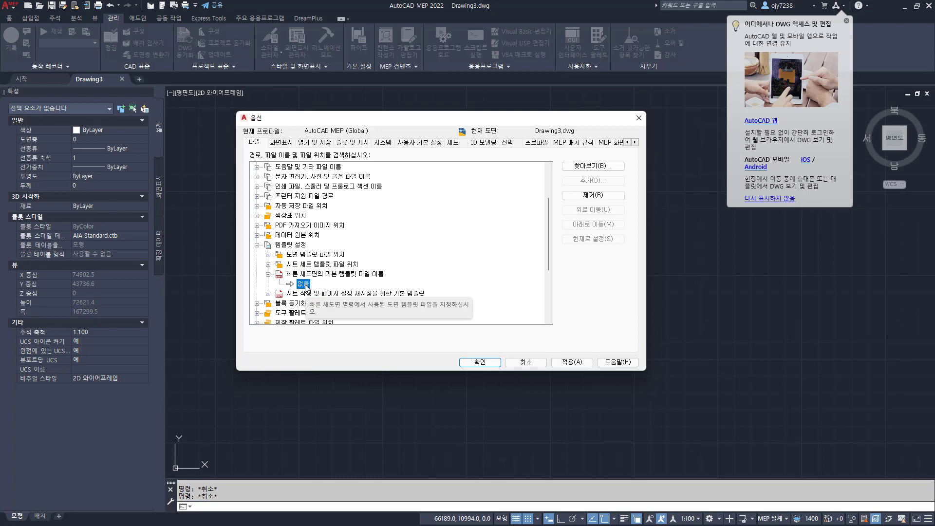
pyautogui.click(597, 166)
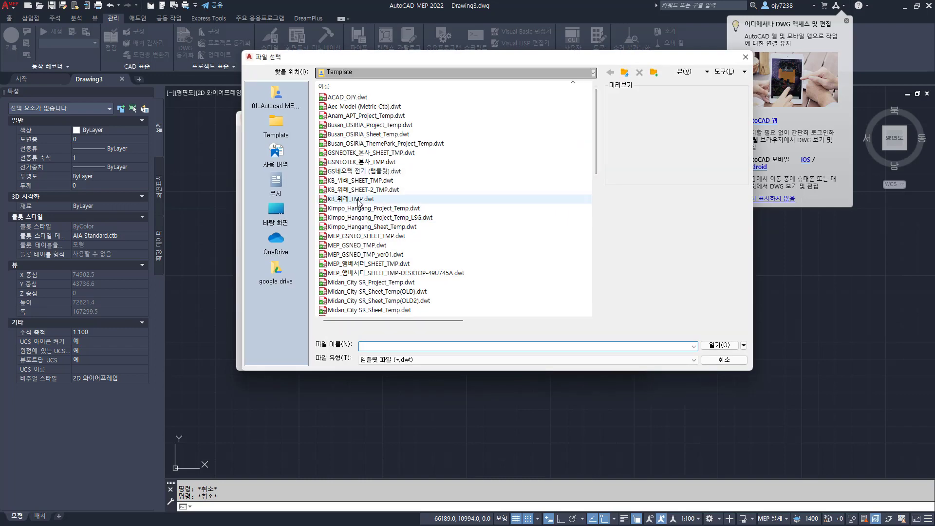
pyautogui.click(357, 199)
pyautogui.press('t')
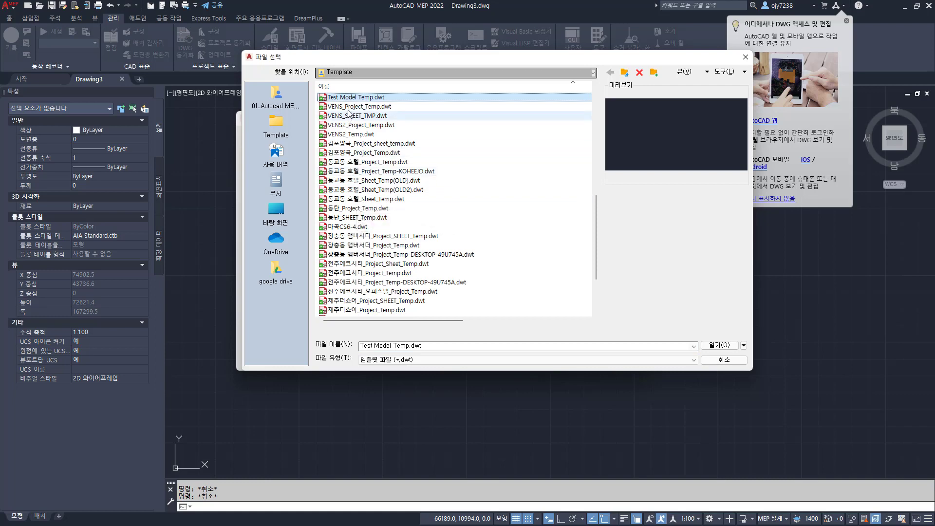
pyautogui.click(719, 346)
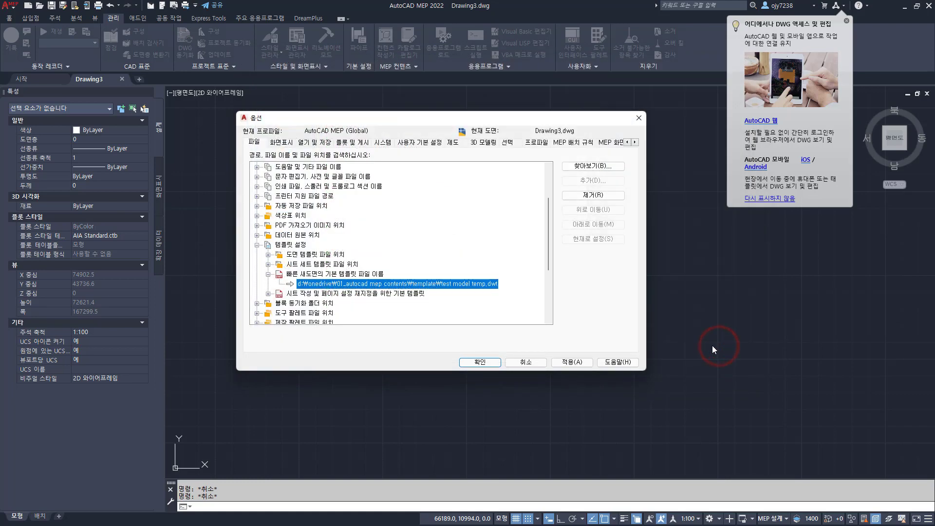
pyautogui.click(578, 365)
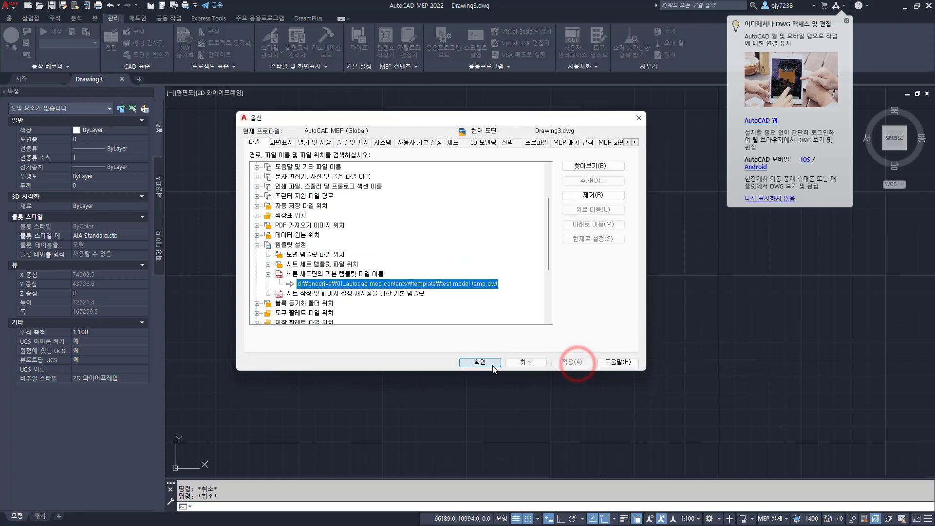
pyautogui.click(491, 363)
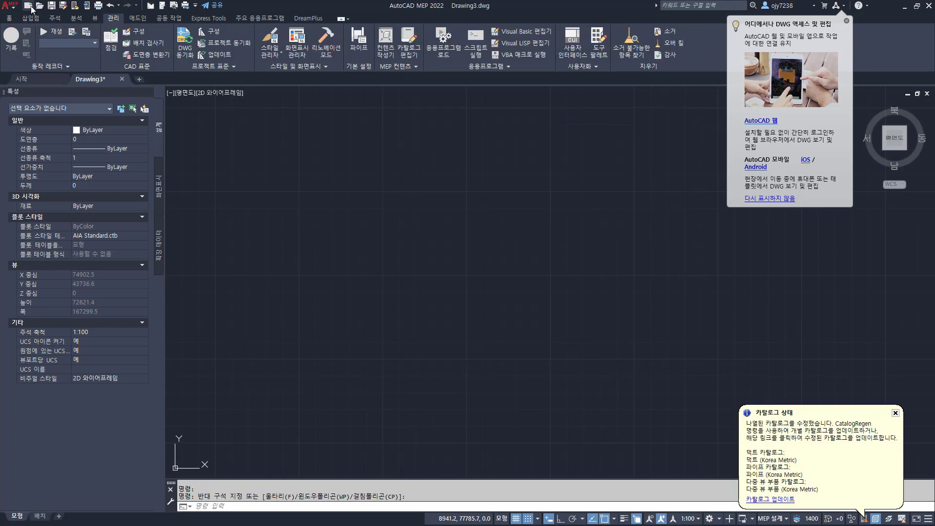
# Start another new drawing and insert the ISO A1 (594 x 841) layout from the Aecb Sheet (Global Ctb).dwt template.
pyautogui.click(28, 8)
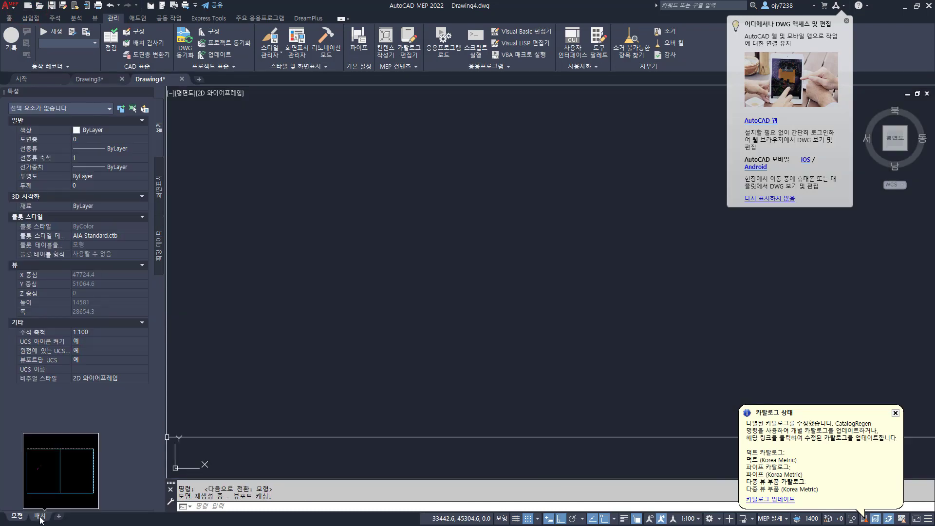
pyautogui.rightClick(41, 519)
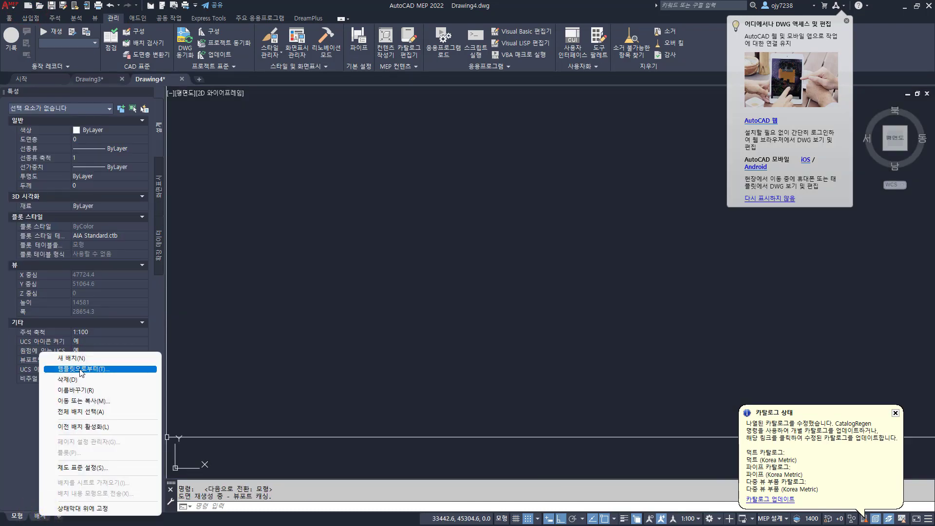
pyautogui.click(80, 369)
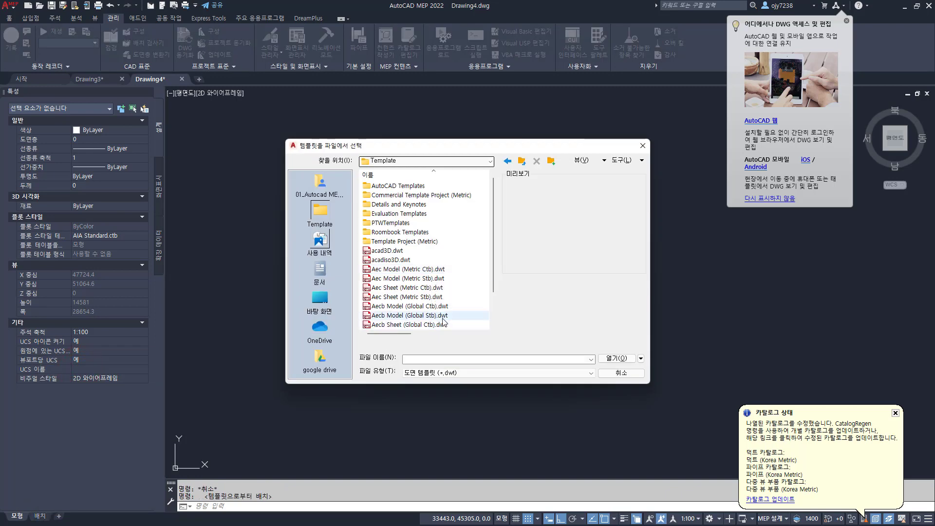
pyautogui.scroll(-1, 404, 321)
pyautogui.click(388, 298)
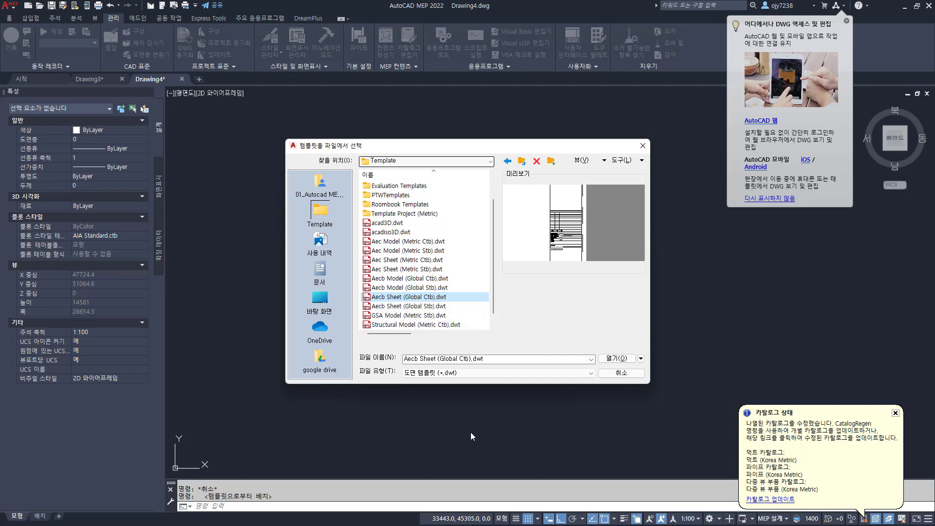
pyautogui.click(616, 358)
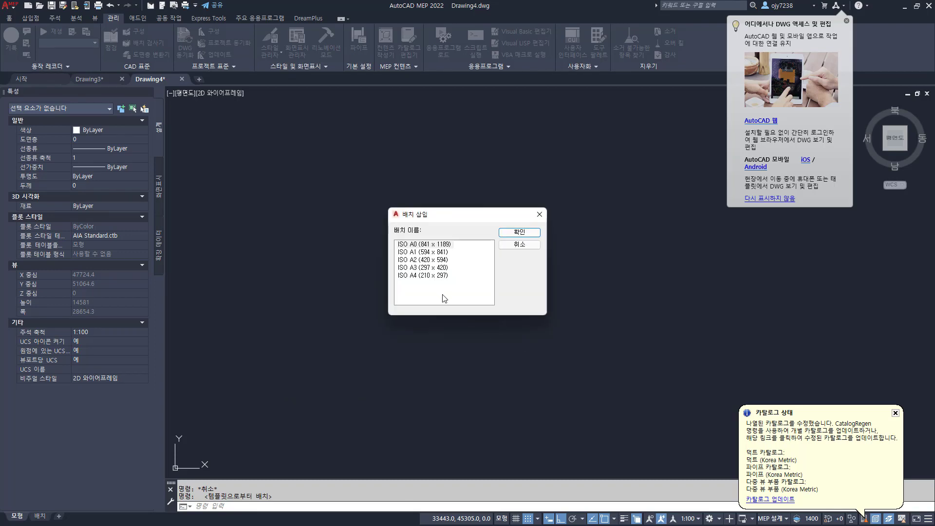
pyautogui.click(419, 252)
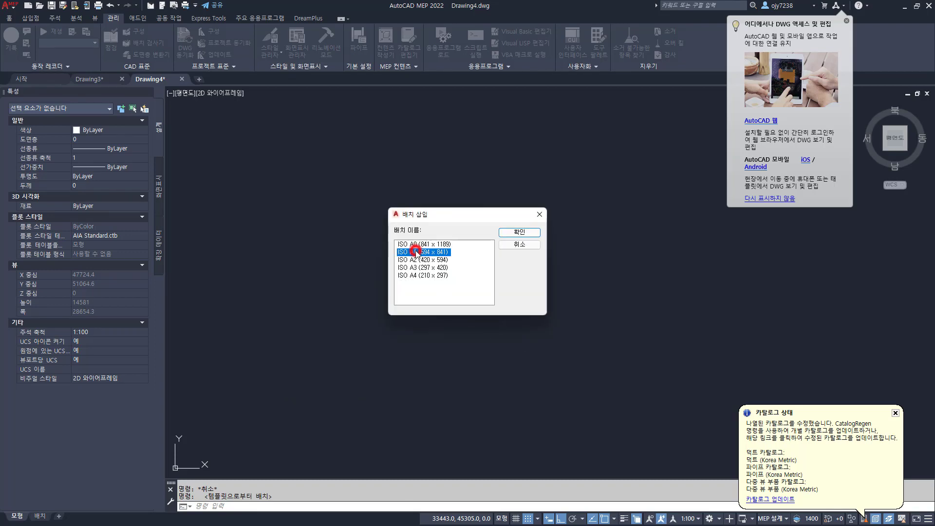
pyautogui.click(520, 232)
# Delete the default layout (배치), keeping only the model space and the ISO A1 (594 x 841) layout.
pyautogui.rightClick(42, 520)
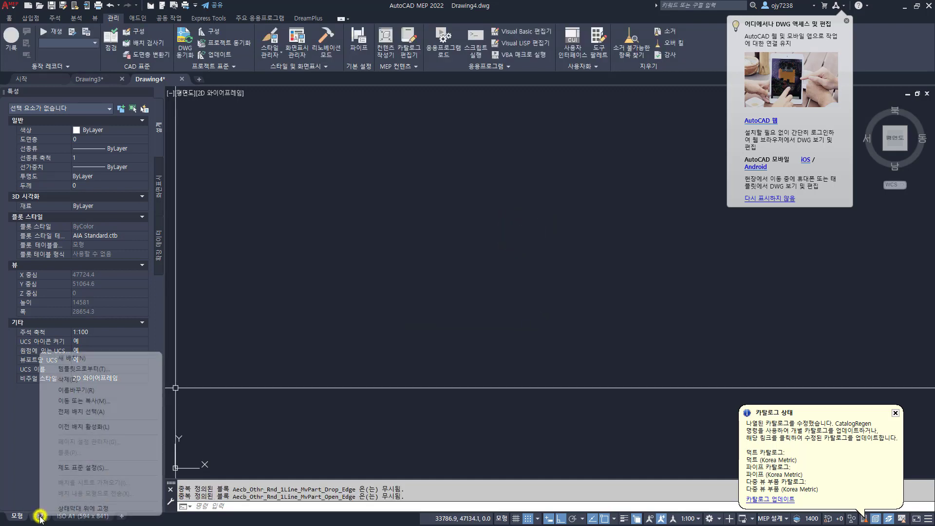
pyautogui.click(70, 379)
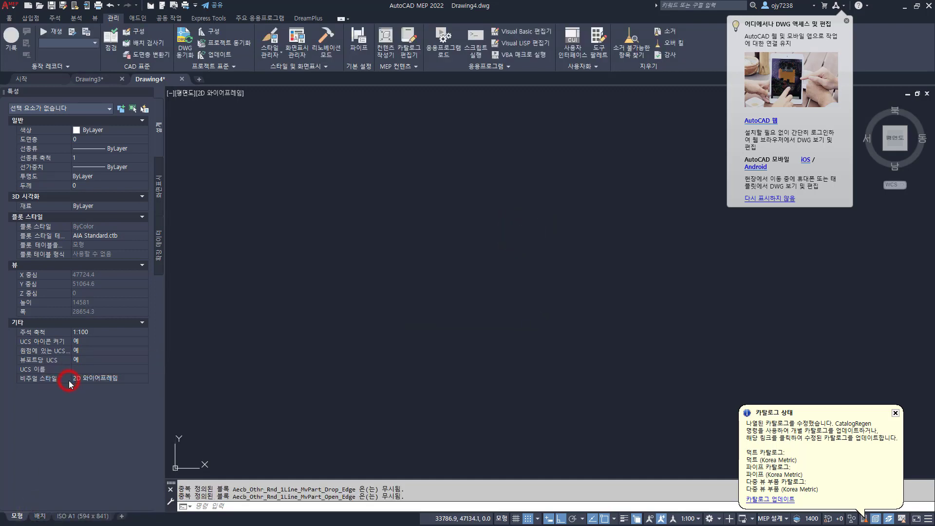
pyautogui.click(496, 295)
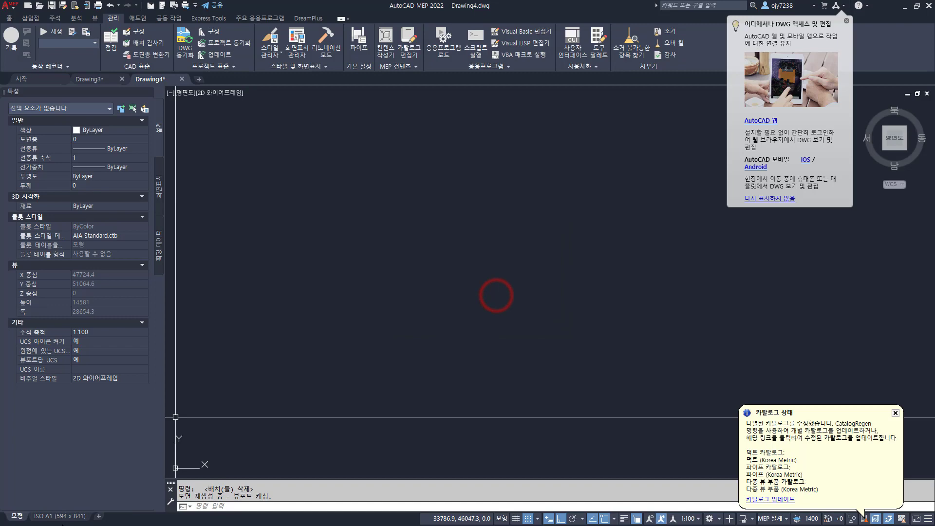
# Activate the ISO A1 (594 x 841) layout, fit the sheet to the view and dismiss the web access and catalog status notifications.
pyautogui.click(61, 516)
pyautogui.scroll(-2, 559, 274)
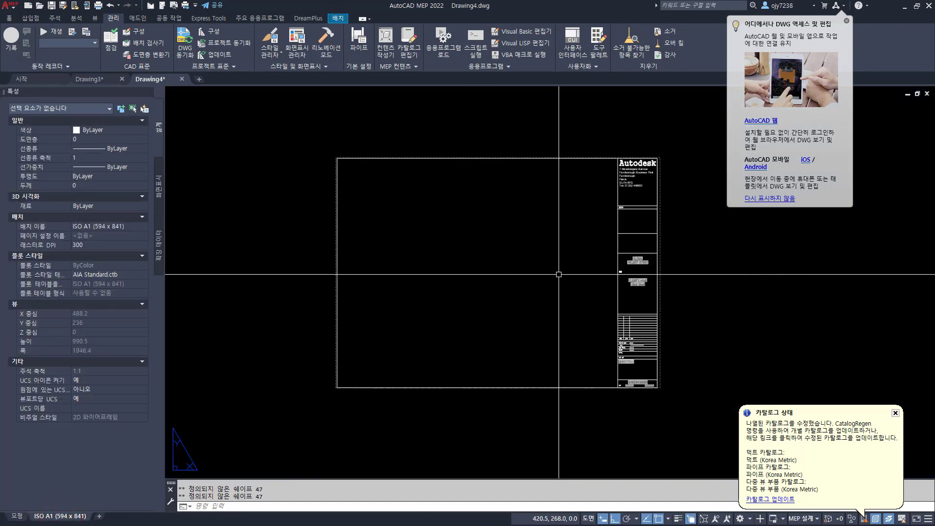
pyautogui.scroll(5, 574, 167)
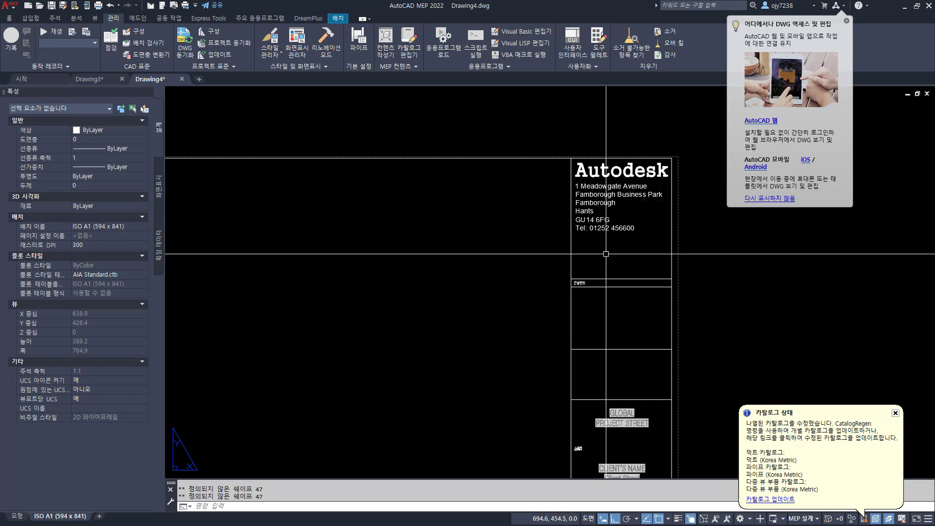
pyautogui.scroll(-2, 606, 254)
pyautogui.middleClick(527, 190)
pyautogui.middleClick(527, 190)
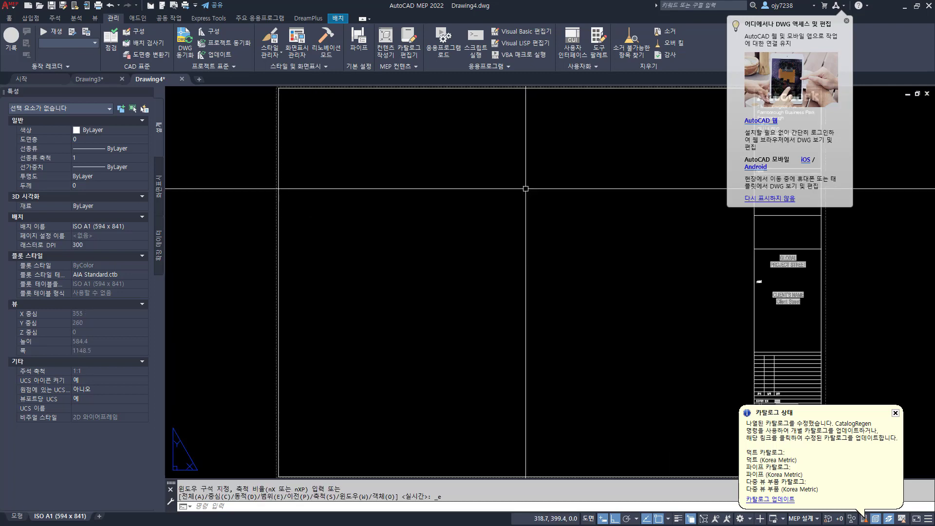
pyautogui.click(846, 22)
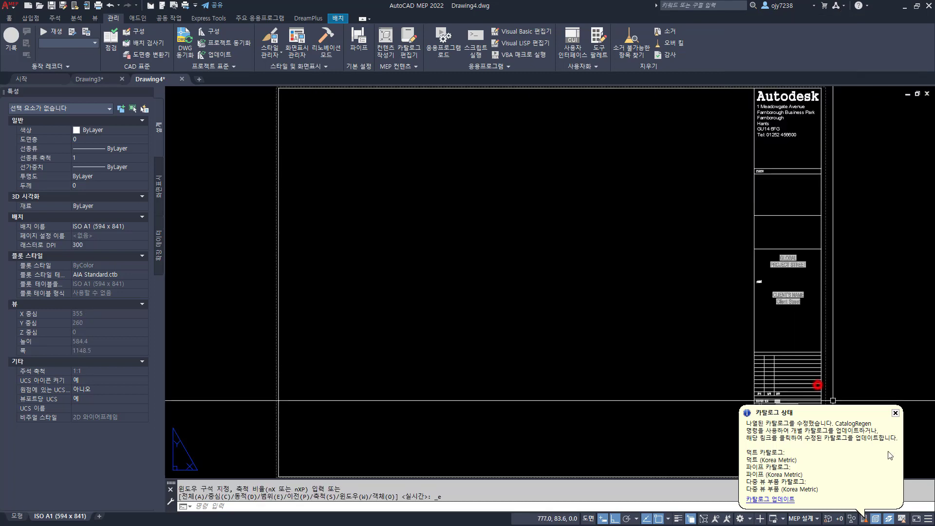
pyautogui.click(894, 412)
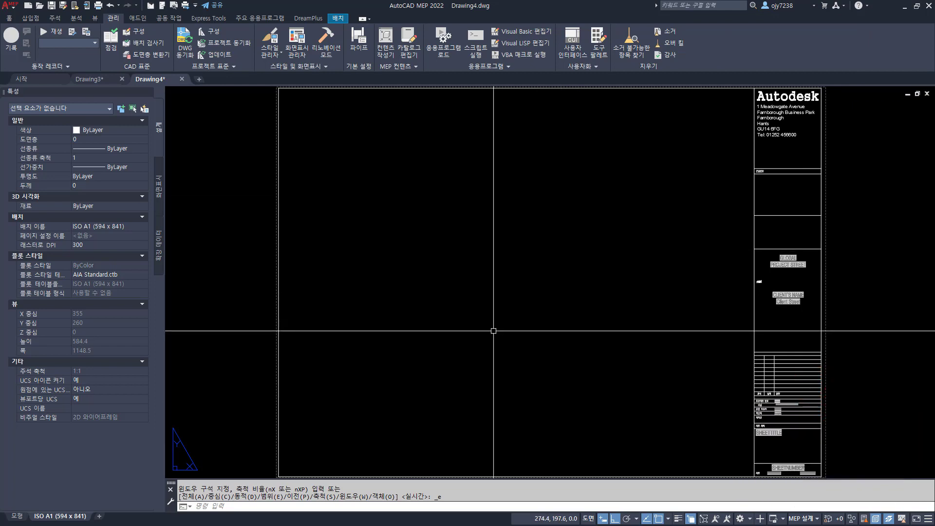
# Check the use-display-by-elevation setting in the MEP display control options.
pyautogui.rightClick(517, 492)
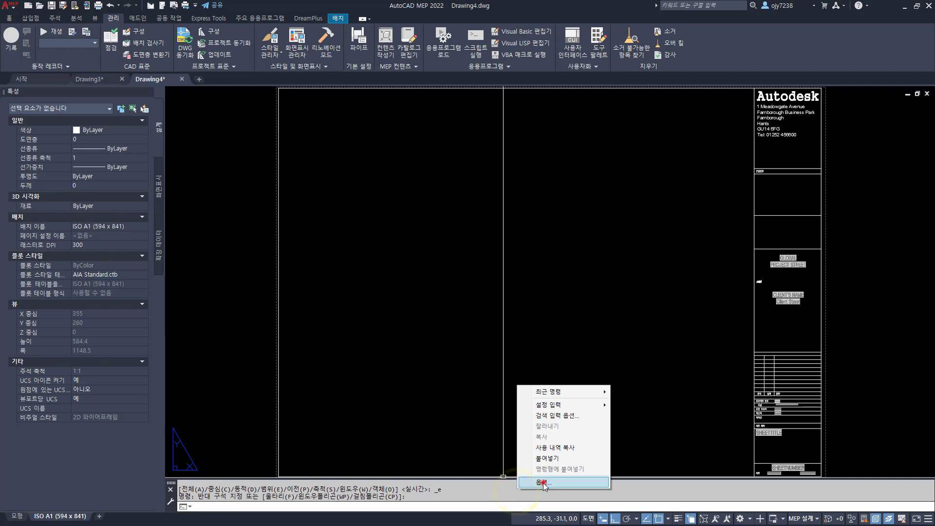
pyautogui.click(544, 482)
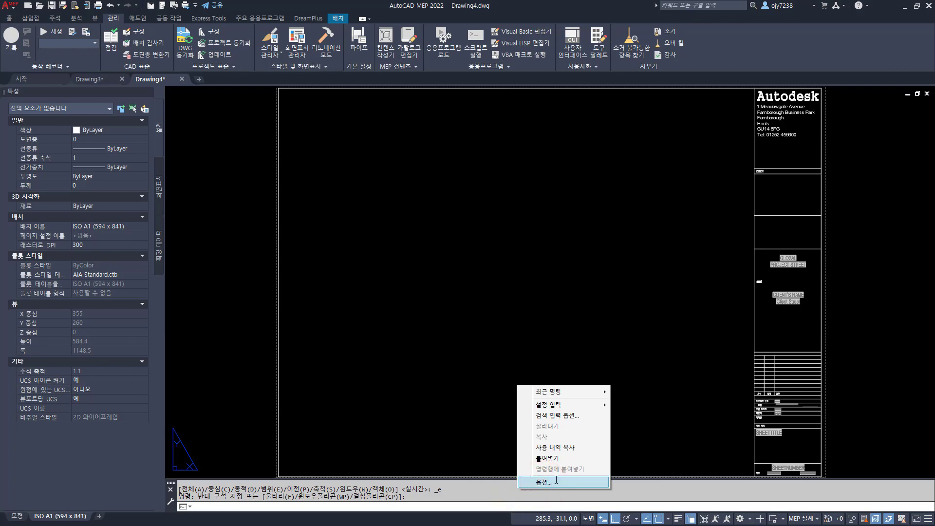
pyautogui.click(602, 142)
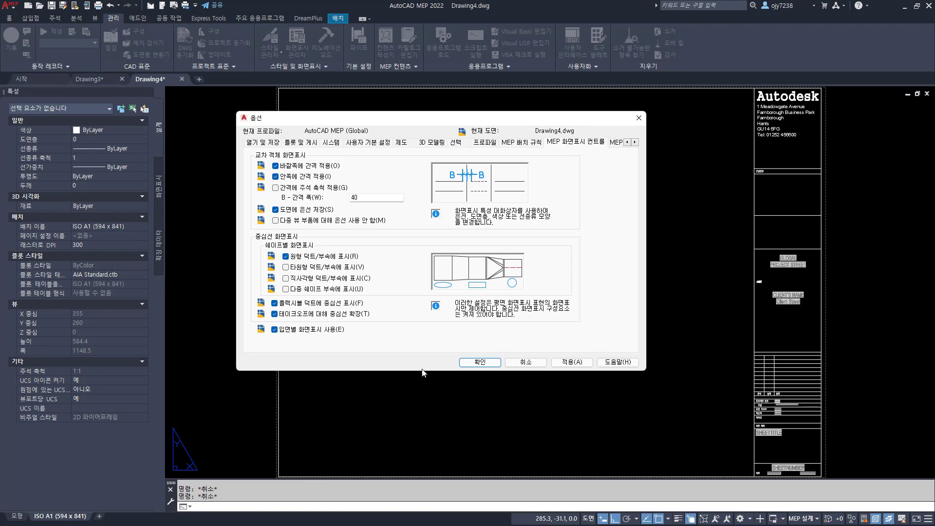
pyautogui.click(480, 362)
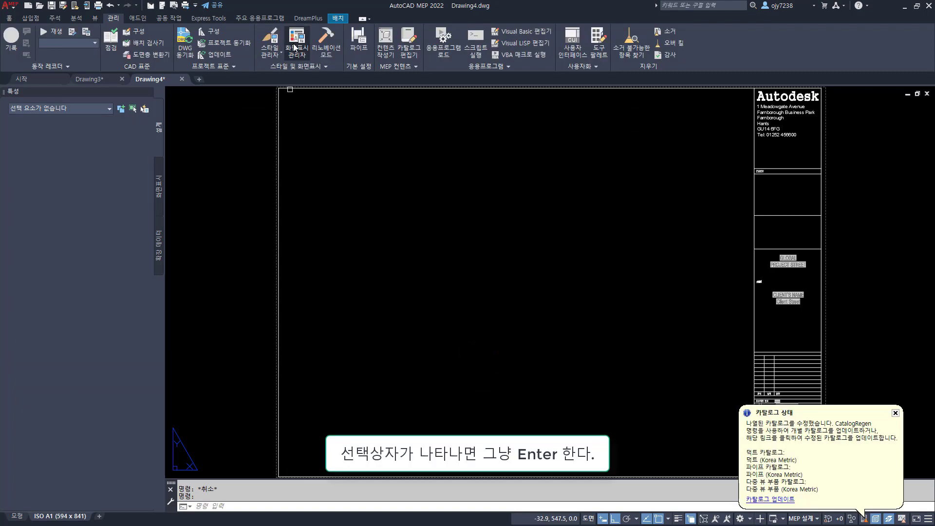
# Examine the Plan (평면) representation of the pipe object for Drawing4.dwg in the Display Manager.
pyautogui.click(295, 49)
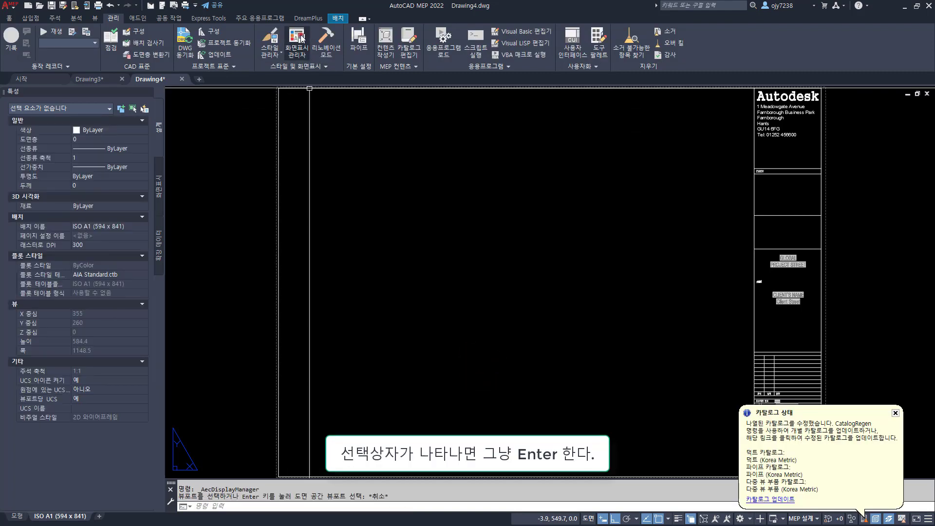
pyautogui.press('Return')
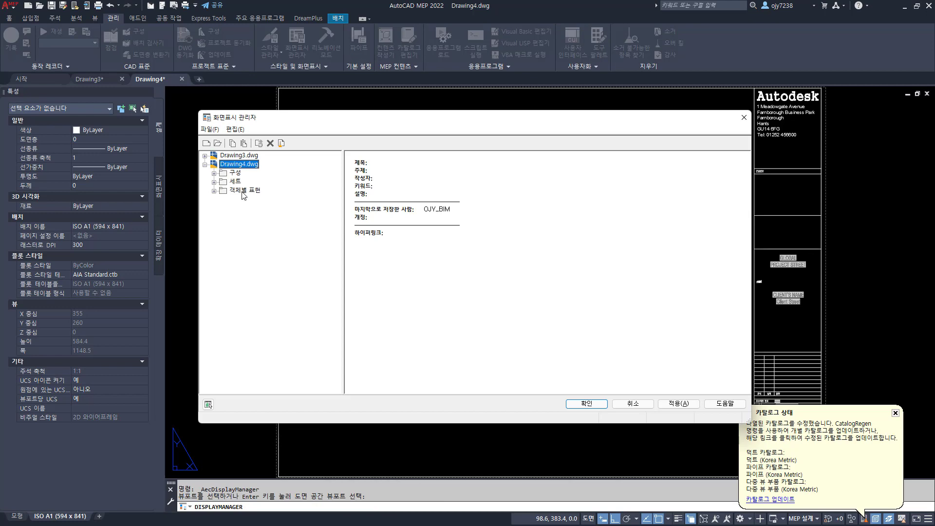
pyautogui.click(242, 190)
pyautogui.scroll(-15, 273, 276)
pyautogui.doubleClick(250, 342)
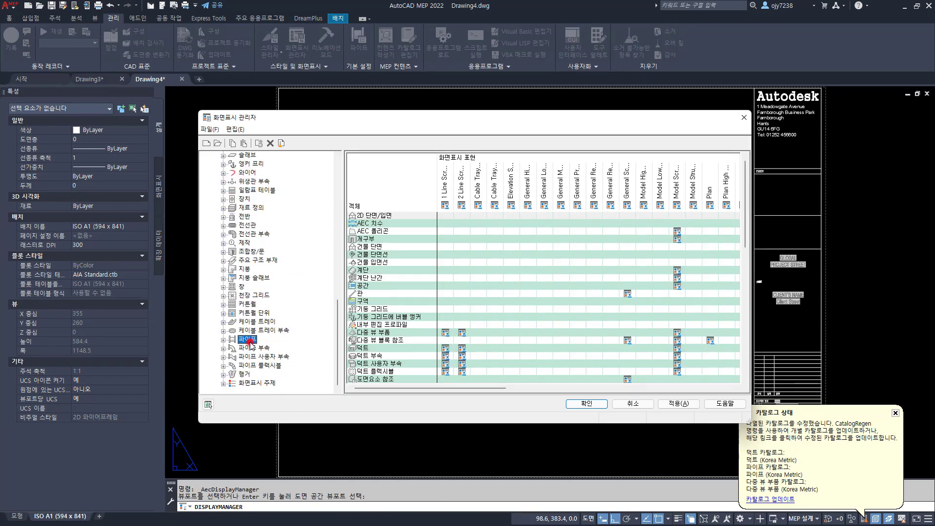
pyautogui.click(253, 383)
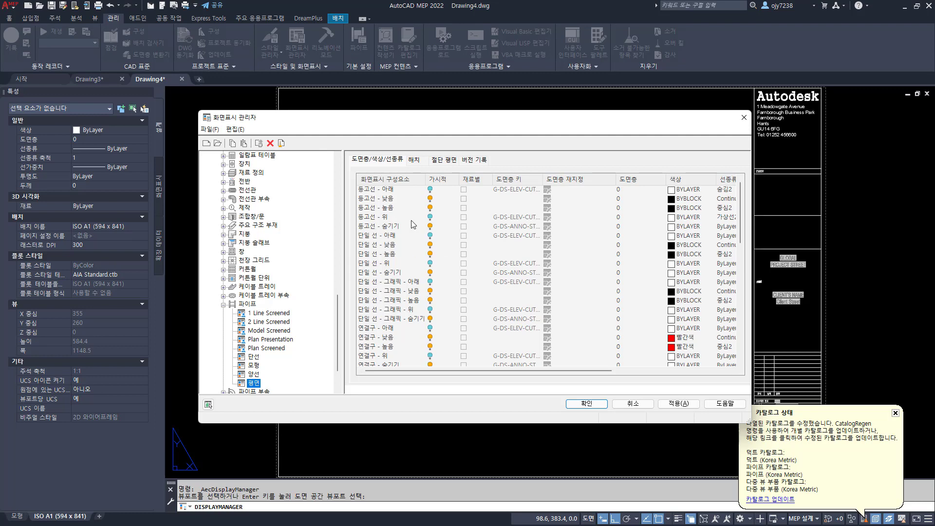
pyautogui.click(586, 404)
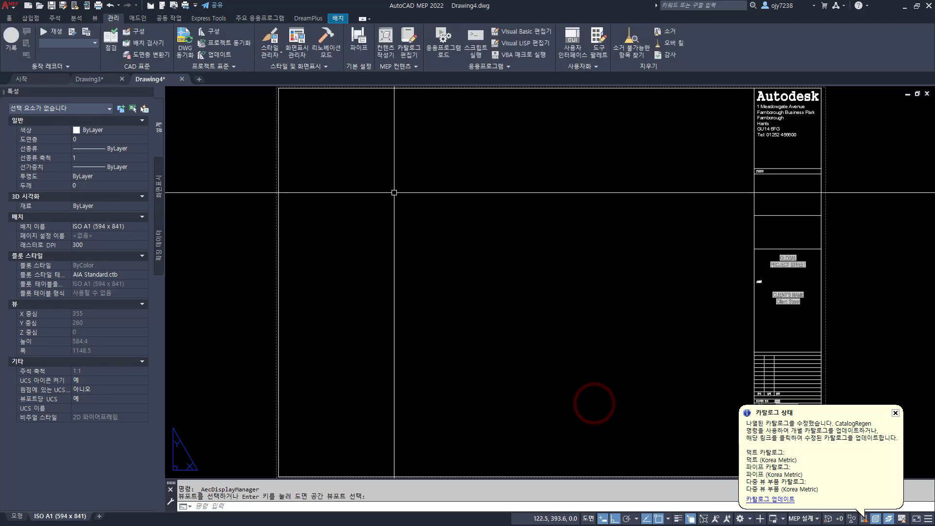
# Save the drawing as template Test Sheet Temp.dwt with the description "AutoCAD MEP Test Sheet Template", and close it.
pyautogui.click(12, 6)
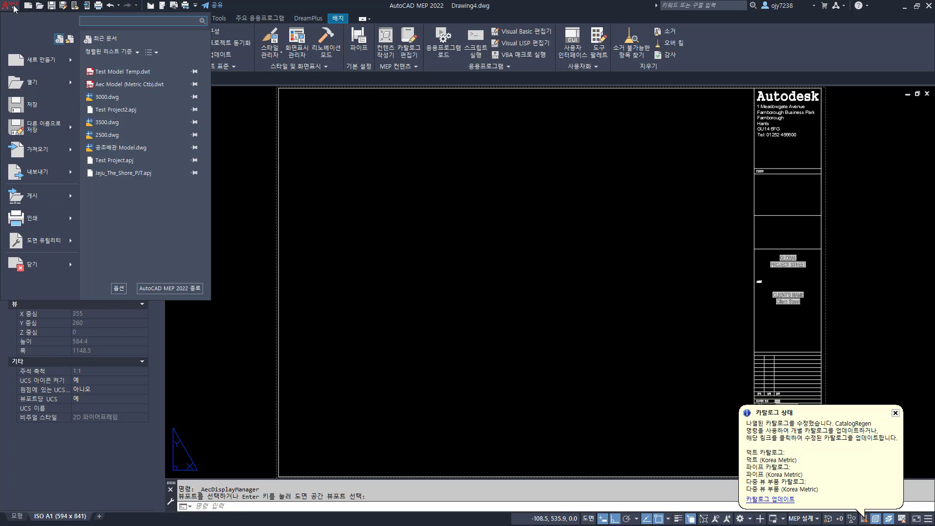
pyautogui.moveTo(41, 129)
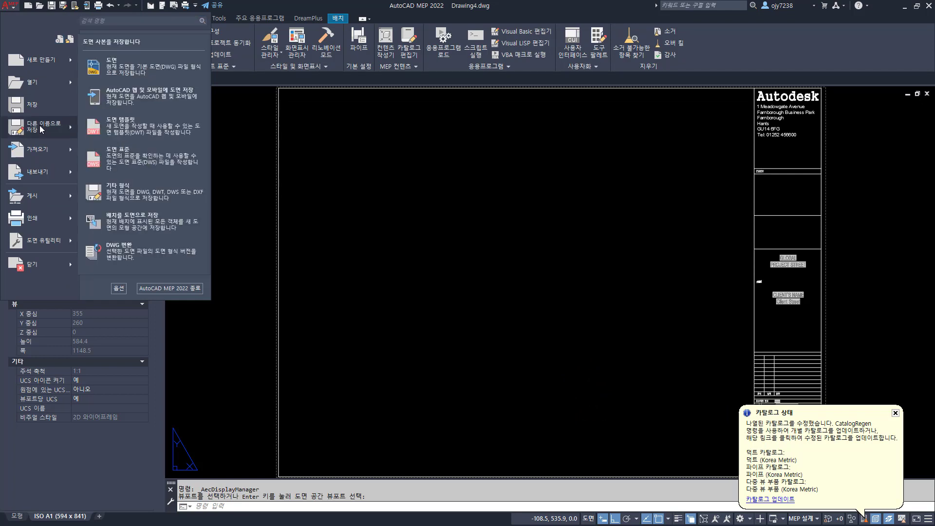
pyautogui.click(129, 130)
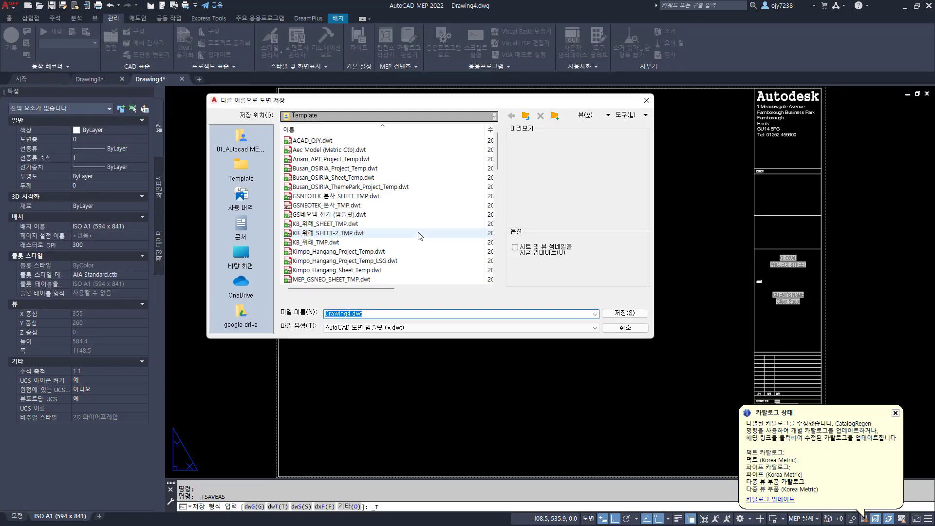
pyautogui.write('Test Sheet Temp')
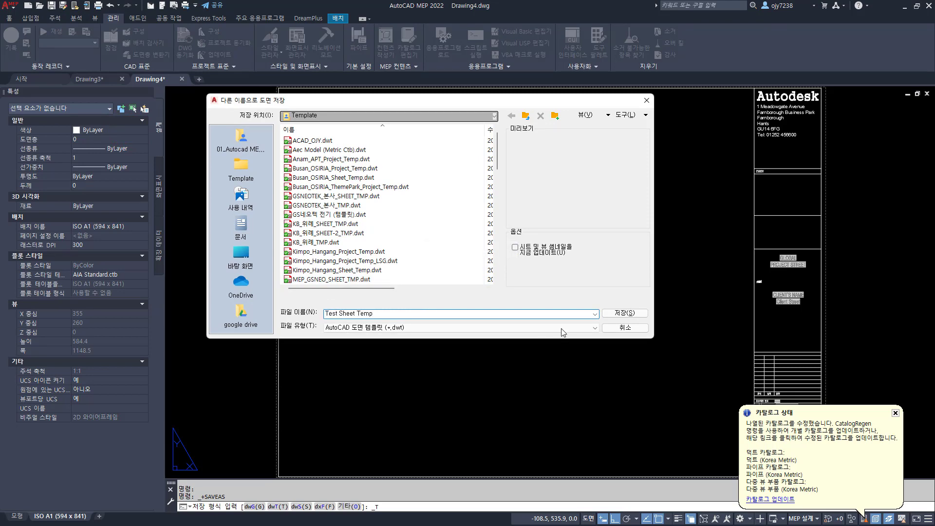
pyautogui.click(617, 314)
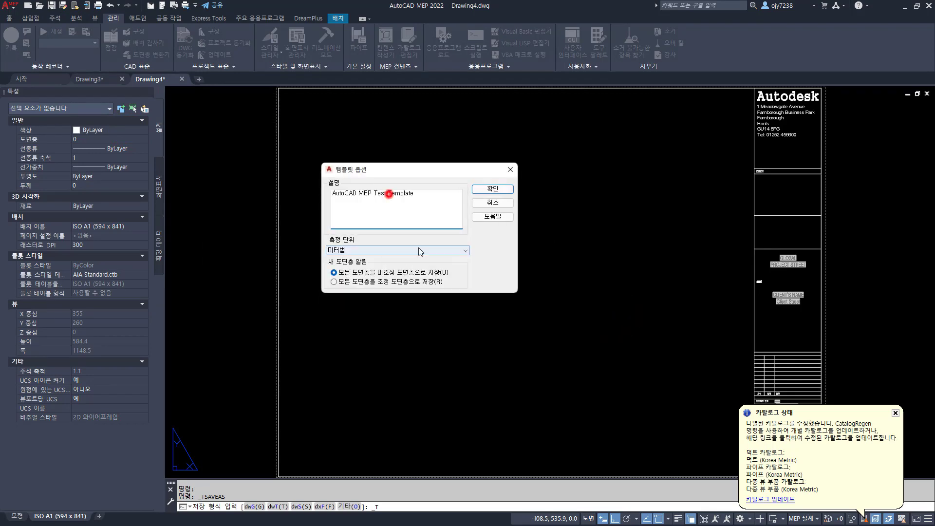
pyautogui.write('Sheet')
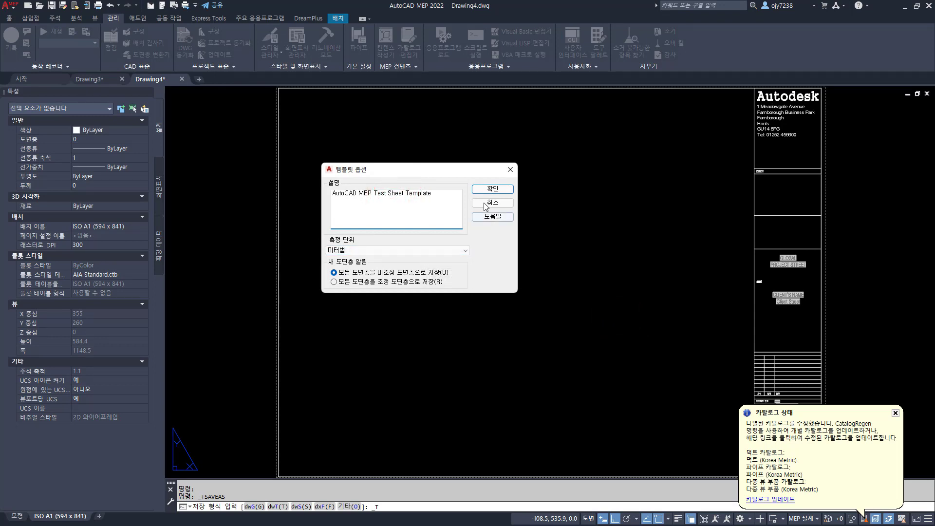
pyautogui.click(494, 190)
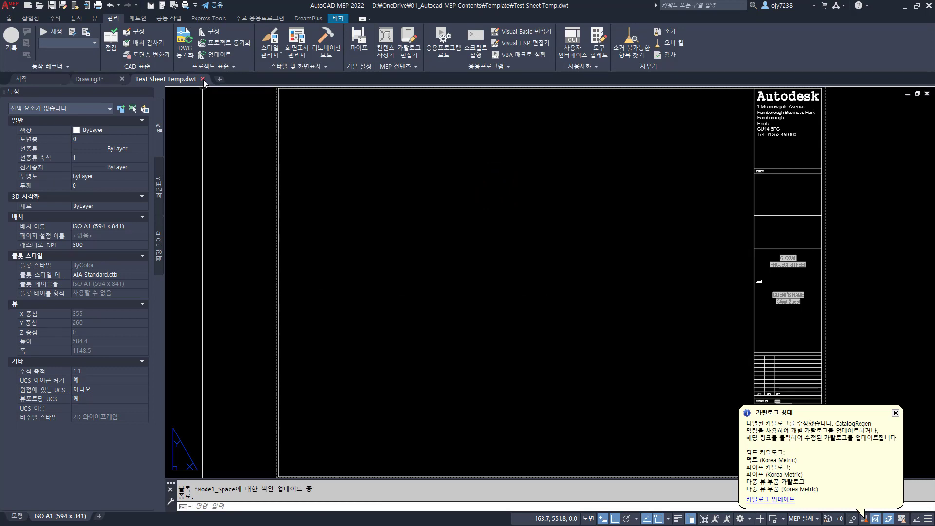
pyautogui.click(203, 79)
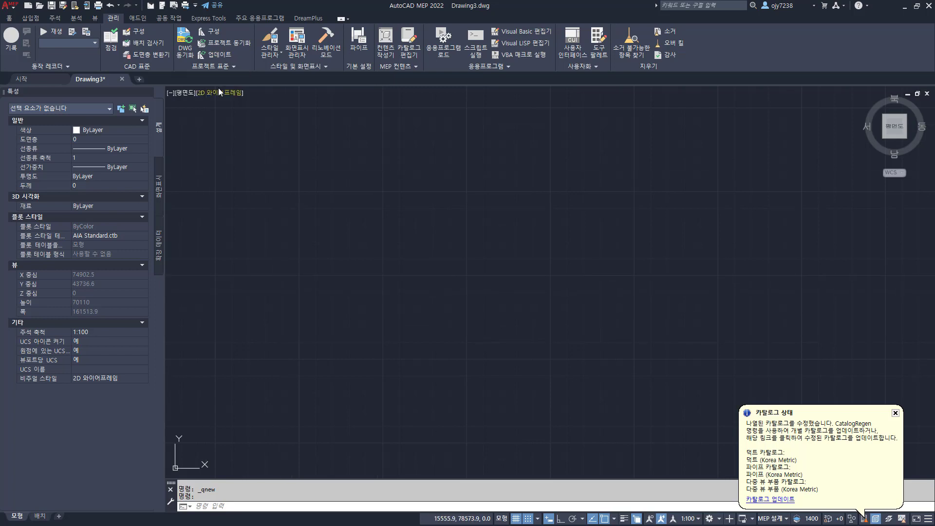
# Create a project from the template project with number 0001 and "Test Project" as its name and description, and close the Project Browser.
pyautogui.click(150, 7)
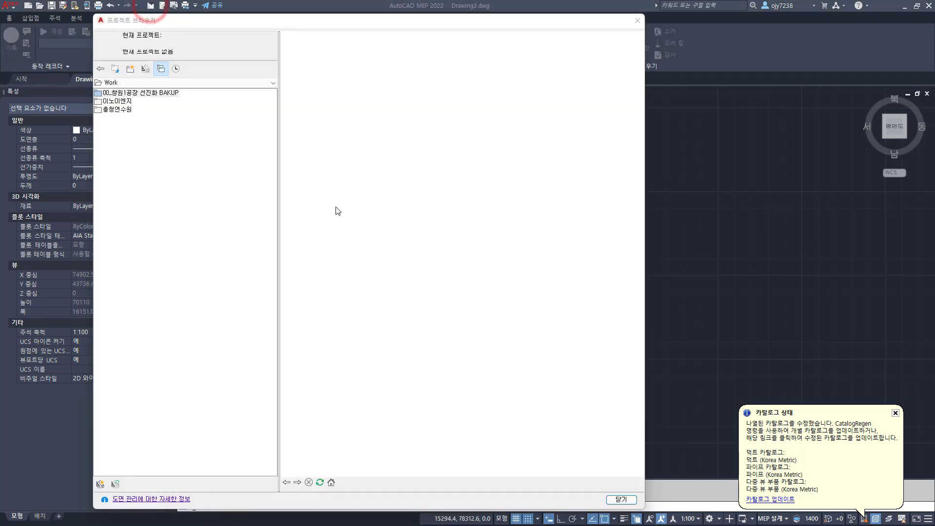
pyautogui.click(101, 483)
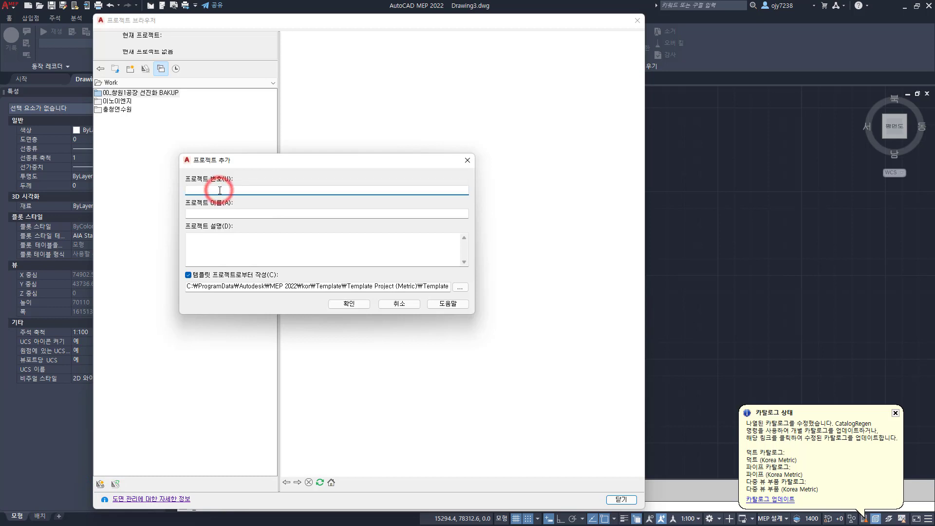
pyautogui.write('0001')
pyautogui.click(223, 215)
pyautogui.write('Test Project')
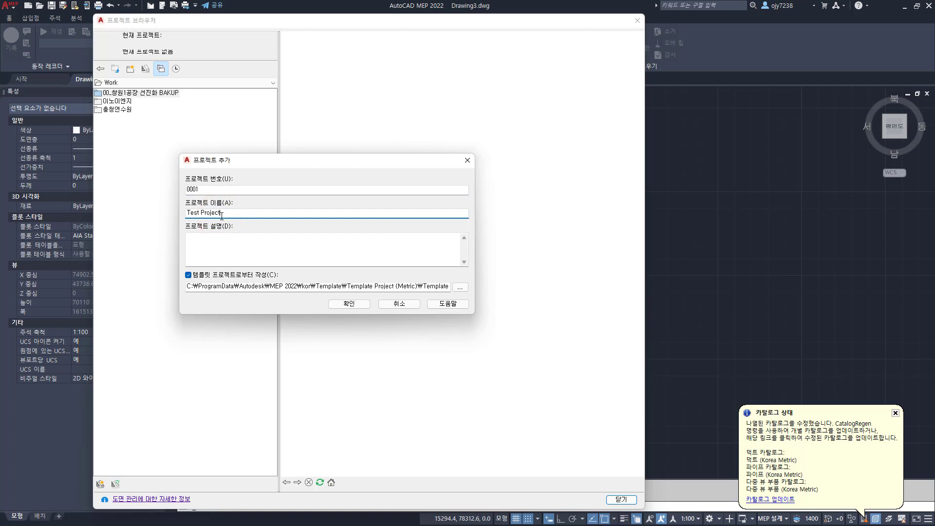
pyautogui.tripleClick(230, 213)
pyautogui.hotkey('ctrl', 'c')
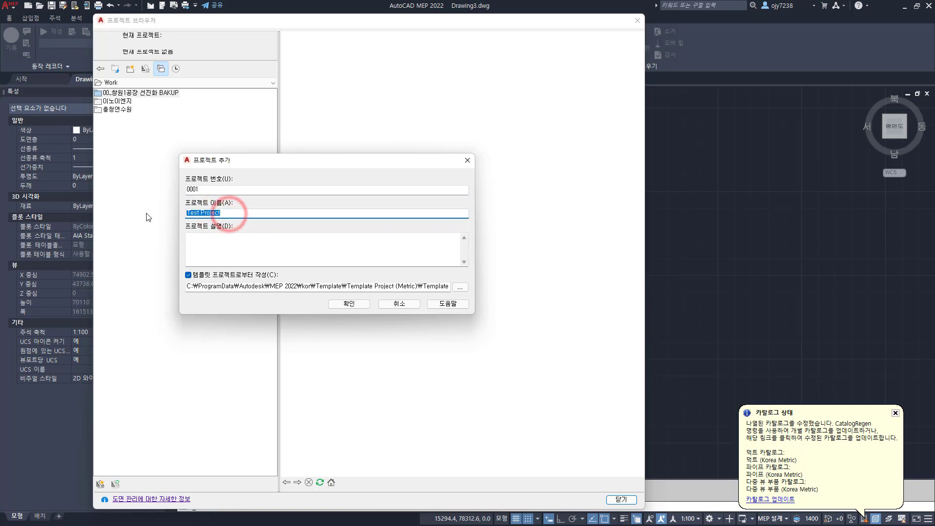
pyautogui.click(222, 243)
pyautogui.hotkey('ctrl', 'v')
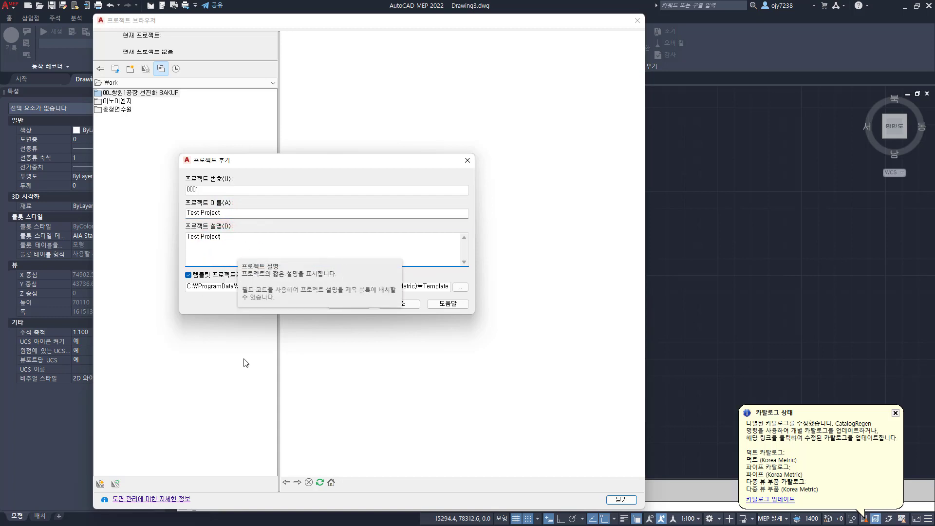
pyautogui.click(348, 305)
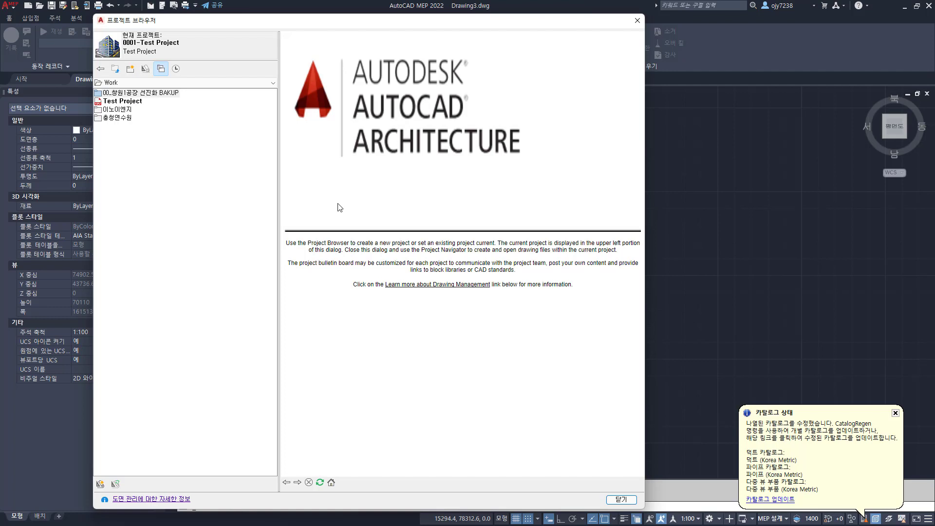
pyautogui.click(632, 503)
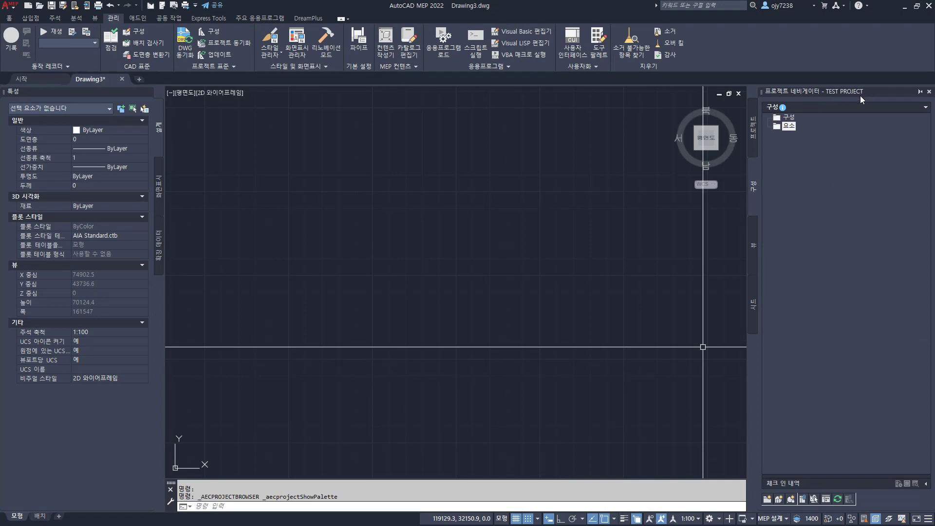
# Add two levels above level G in the project's level settings, and insert another level directly above level 1.
pyautogui.click(754, 132)
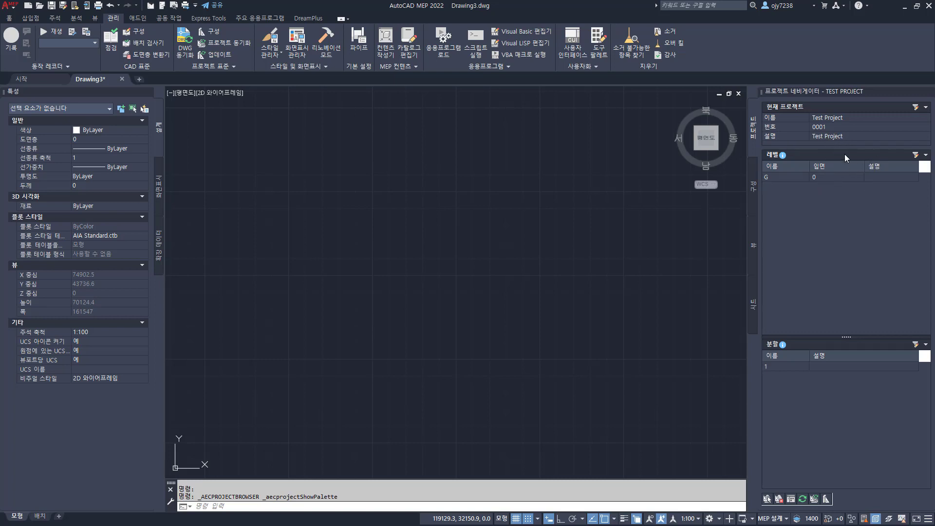
pyautogui.click(915, 156)
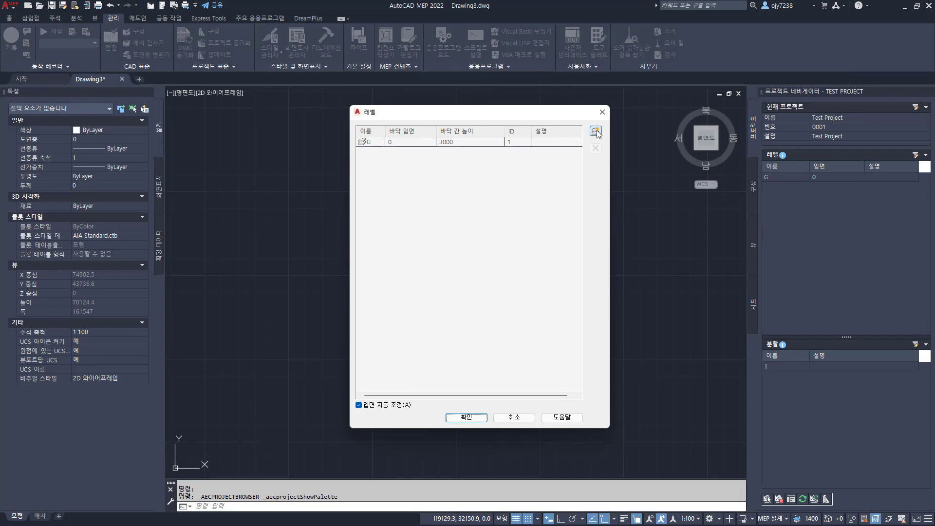
pyautogui.click(596, 132)
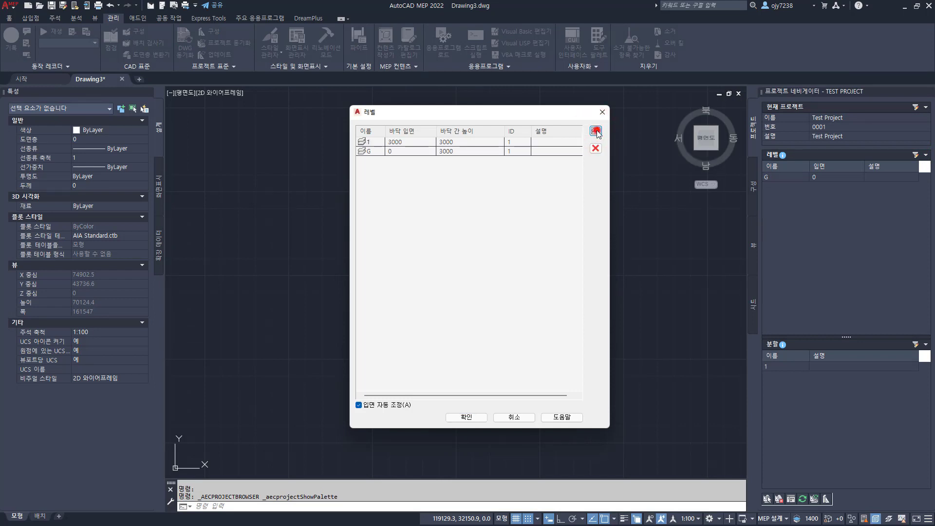
pyautogui.click(596, 131)
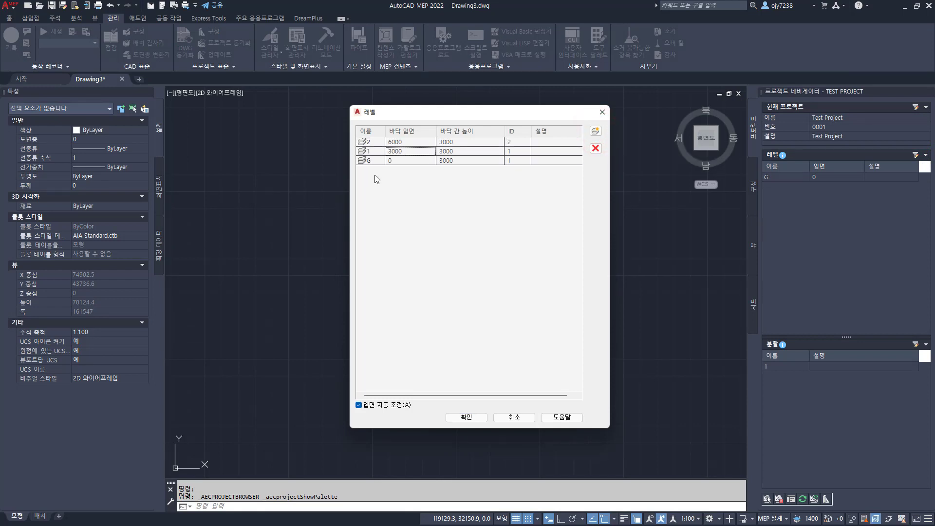
pyautogui.click(368, 153)
pyautogui.rightClick(369, 153)
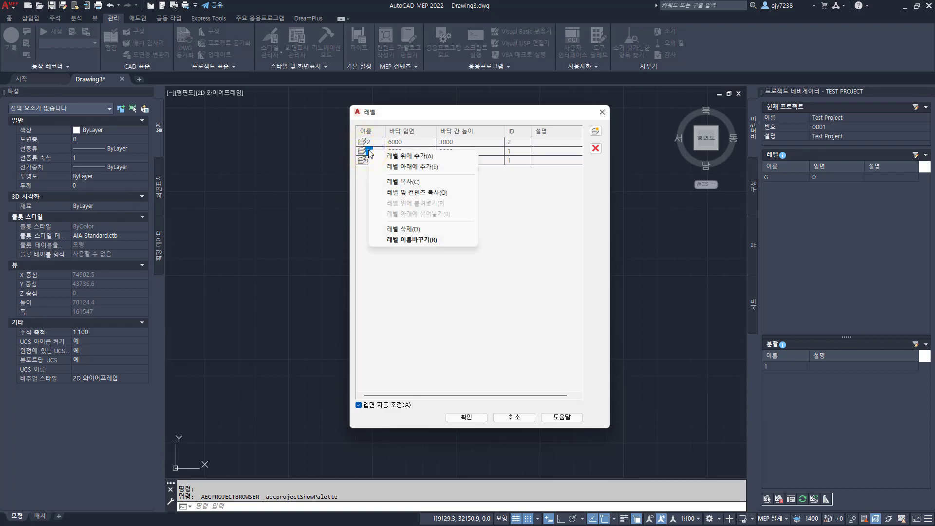
pyautogui.click(396, 156)
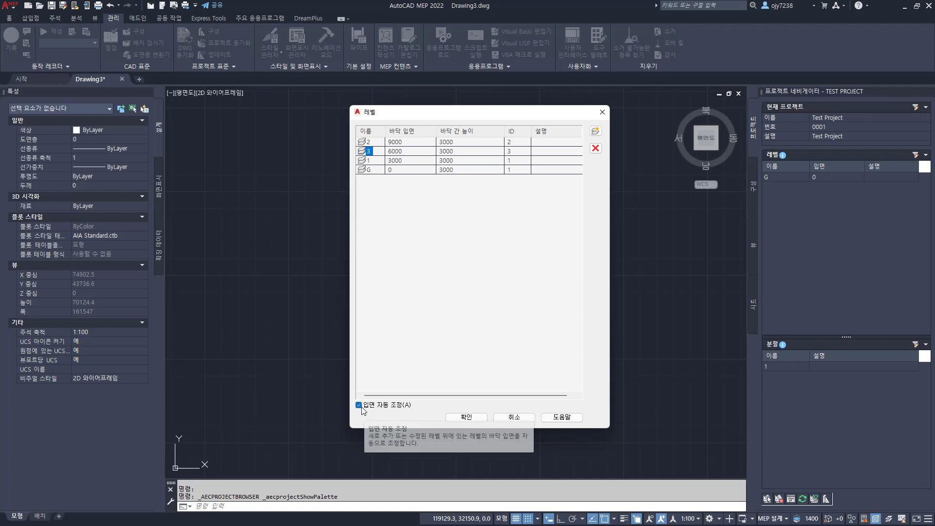
# Set the floor-to-floor height to 7000 for level 1 and 6000 for levels G, 3 and 2, and regenerate all project views.
pyautogui.click(465, 169)
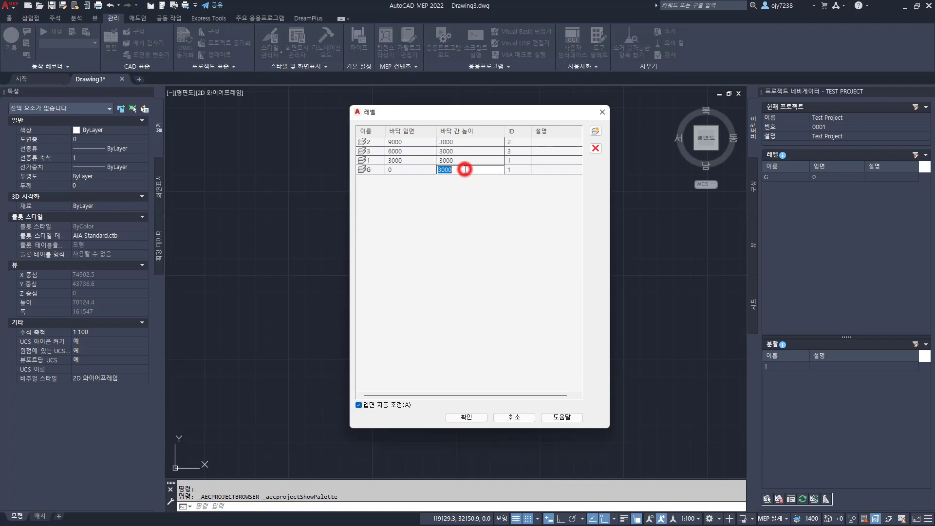
pyautogui.write('6000')
pyautogui.press('Return')
pyautogui.click(463, 160)
pyautogui.write('7000')
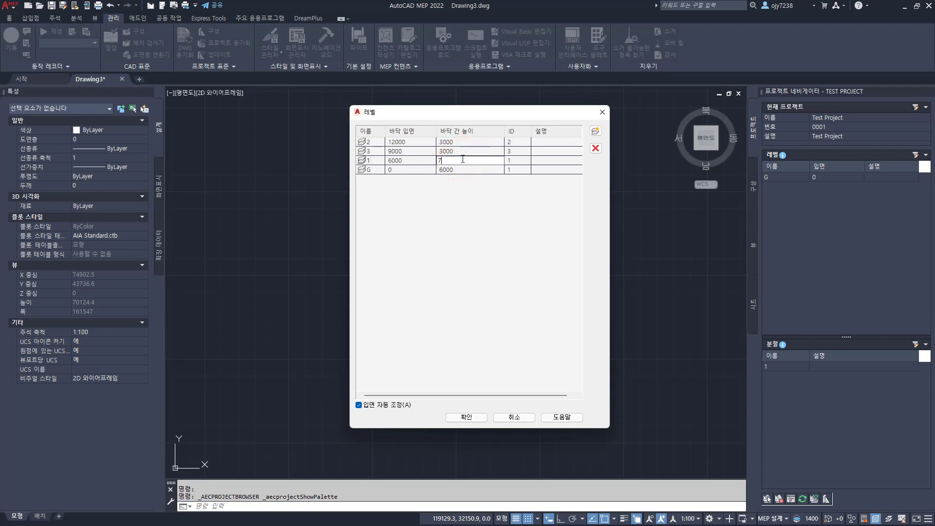
pyautogui.click(460, 150)
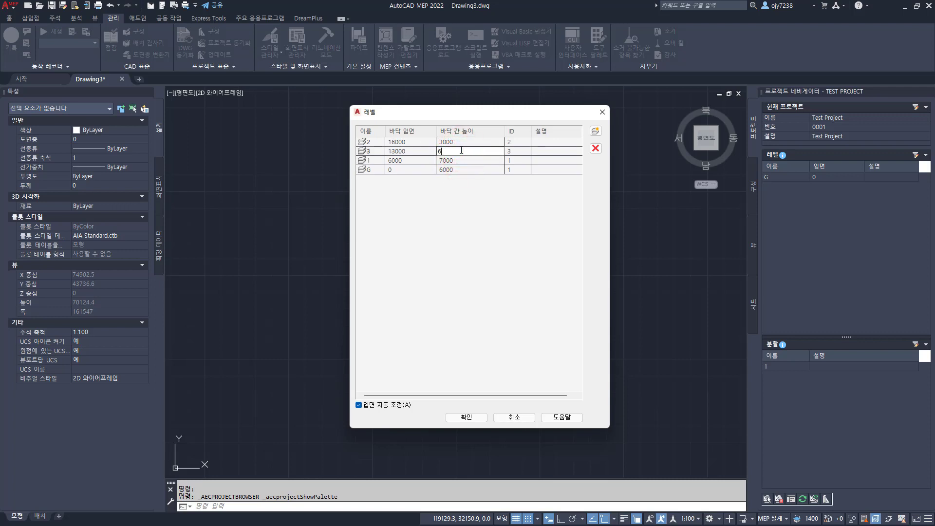
pyautogui.write('6000')
pyautogui.press('Return')
pyautogui.click(381, 175)
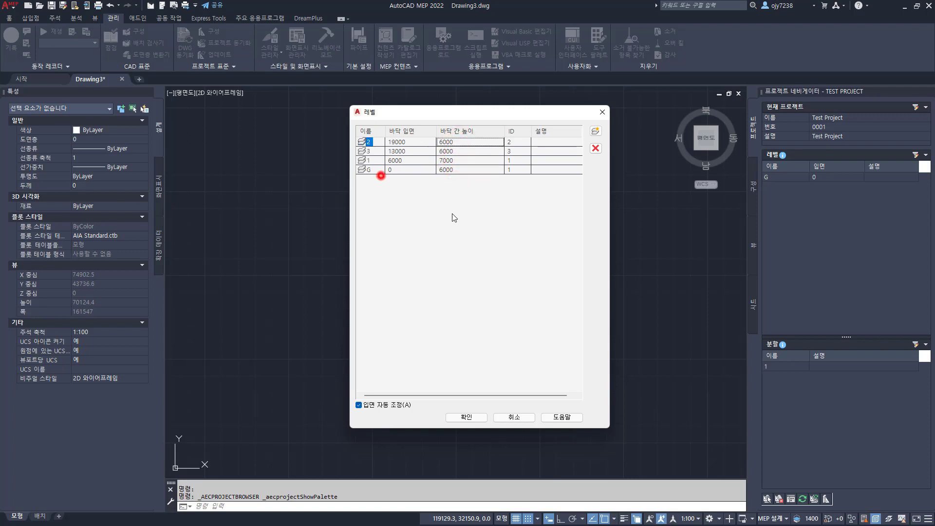
pyautogui.click(476, 419)
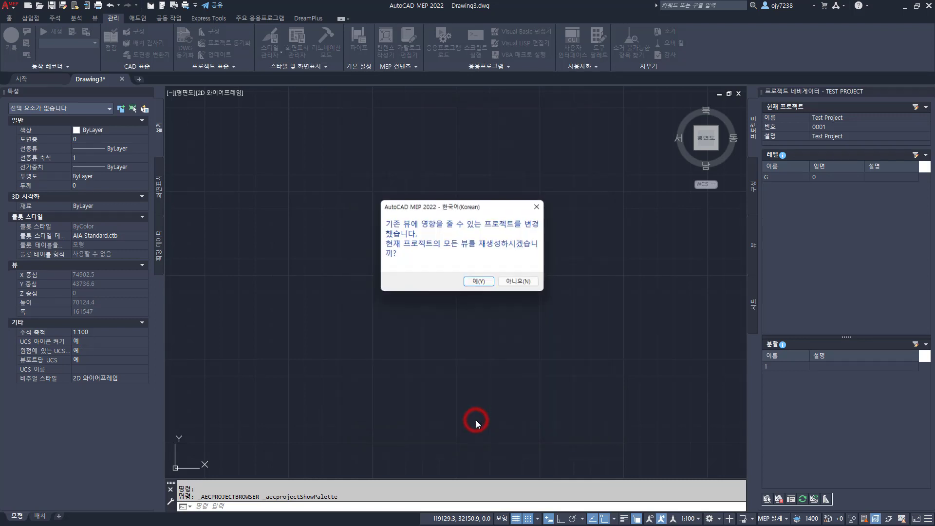
pyautogui.click(484, 284)
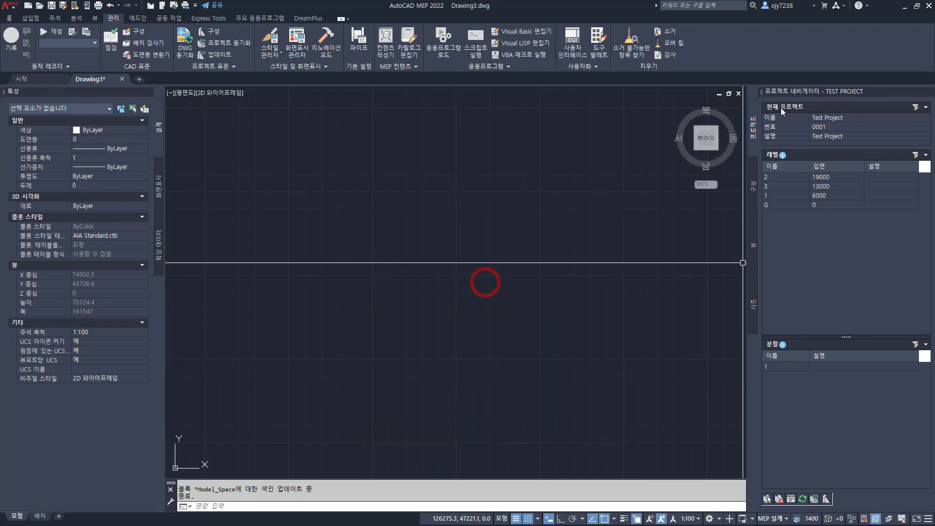
# Assign Test Model Temp.dwt as the common model/view template in the project properties.
pyautogui.click(916, 106)
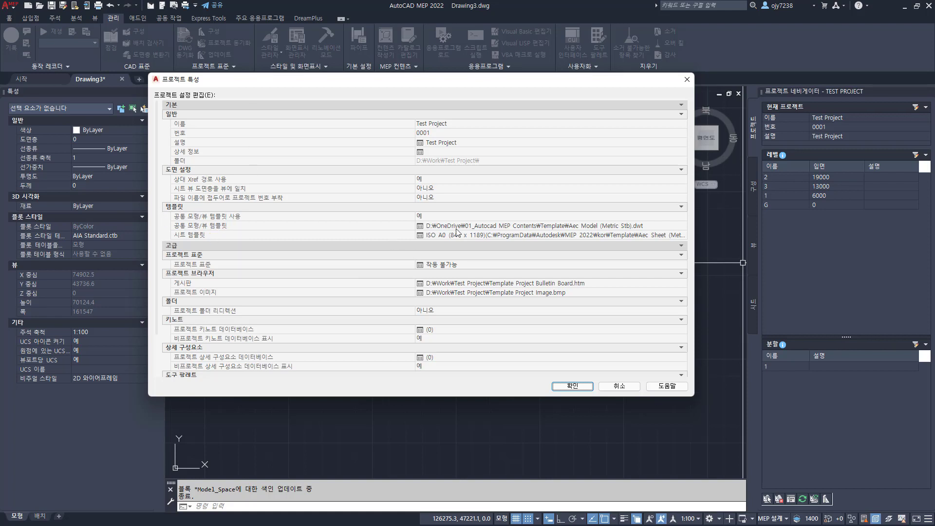
pyautogui.click(665, 227)
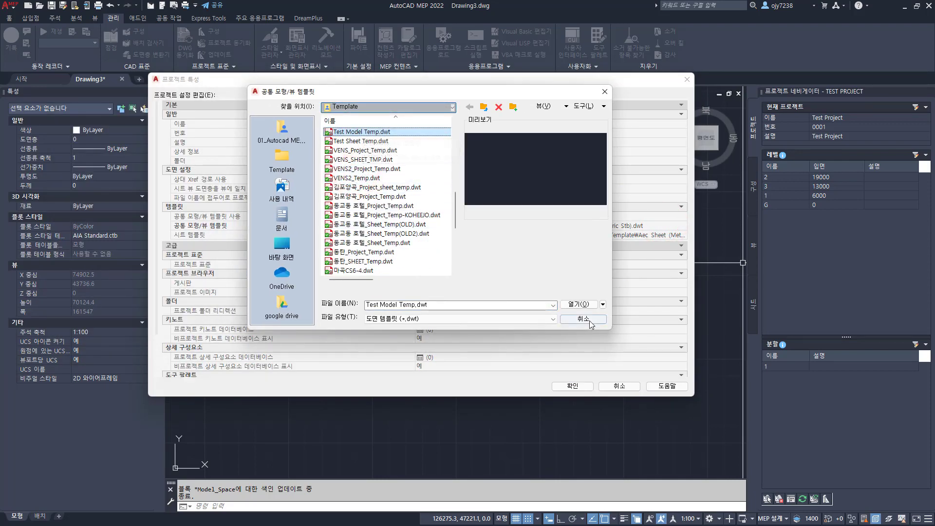
pyautogui.click(577, 304)
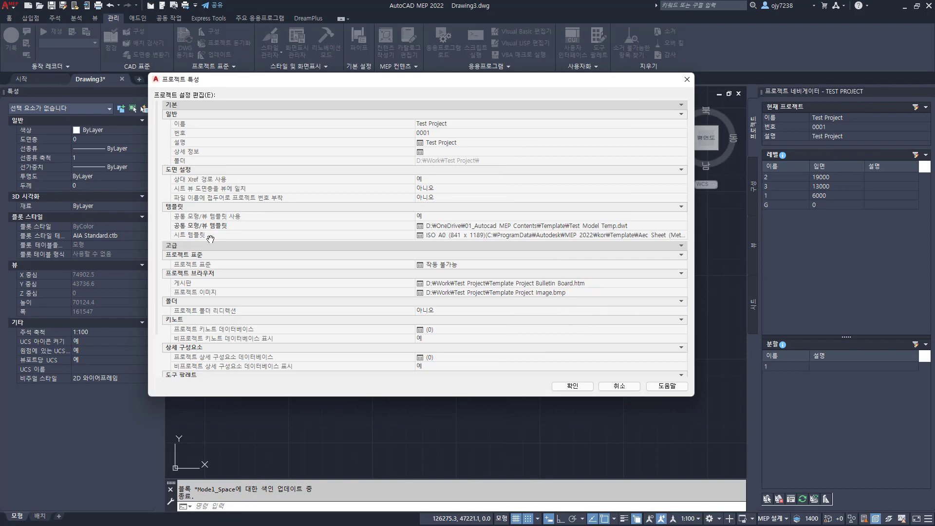
# Assign Test Sheet Temp.dwt with the ISO A1 (594 x 841) layout as the sheet template, applied to all nested subsets, and accept the project properties.
pyautogui.click(589, 236)
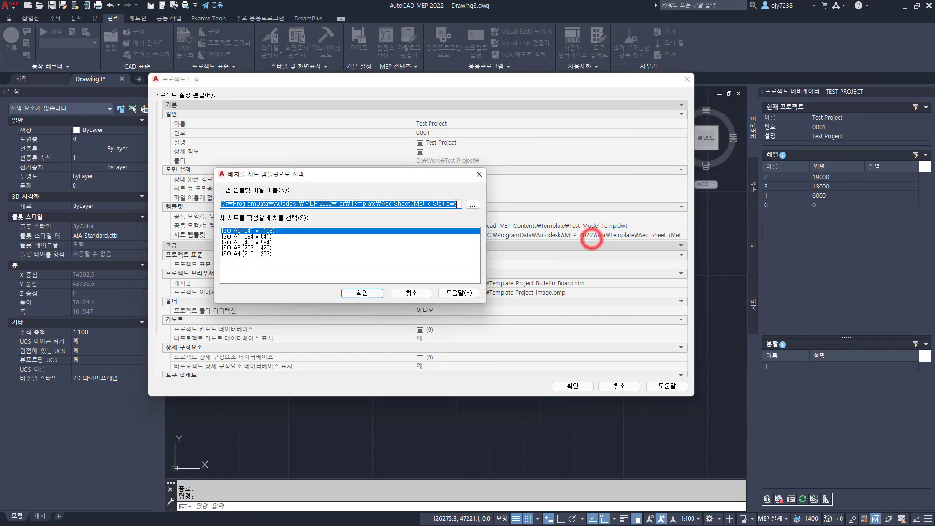
pyautogui.click(471, 200)
pyautogui.click(276, 169)
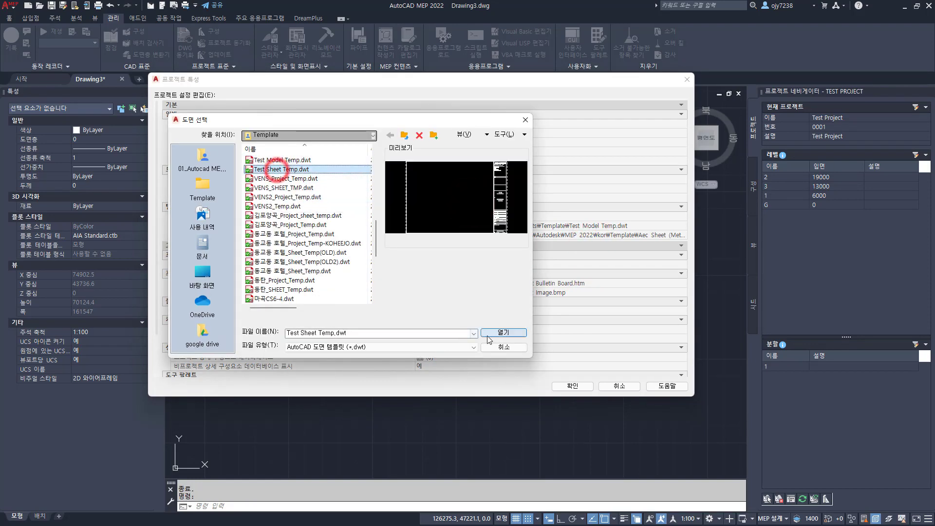
pyautogui.click(502, 333)
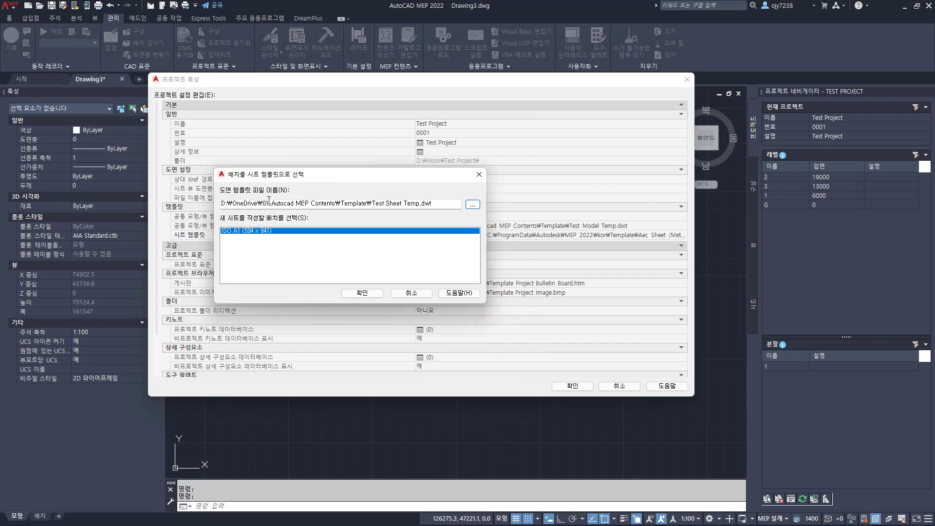
pyautogui.click(360, 292)
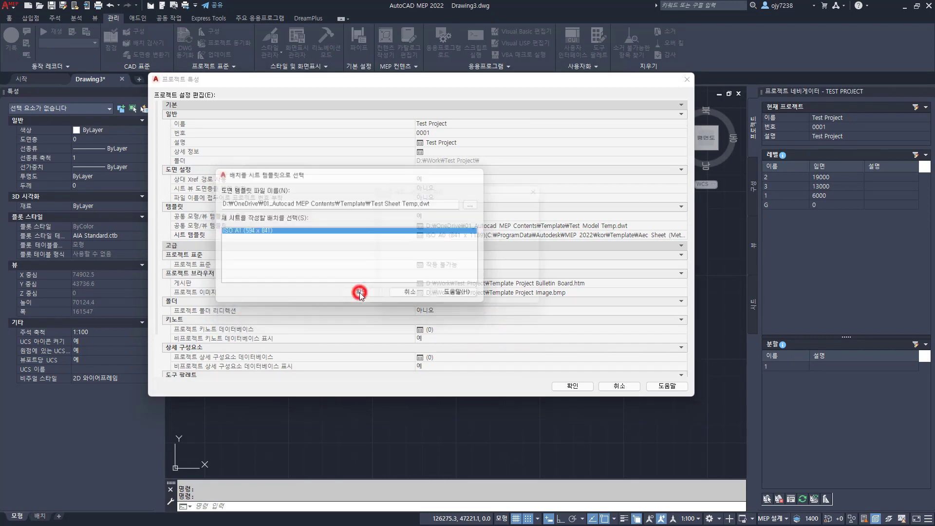
pyautogui.click(427, 257)
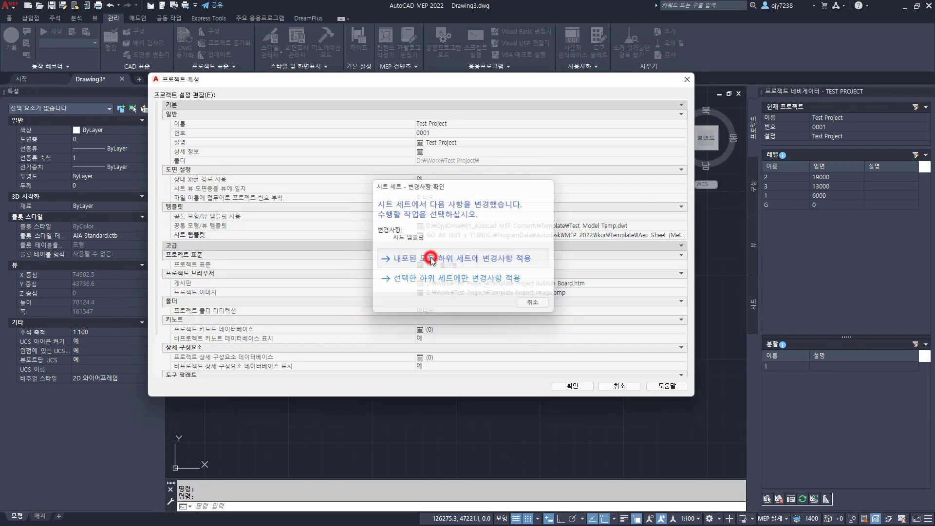
pyautogui.click(573, 386)
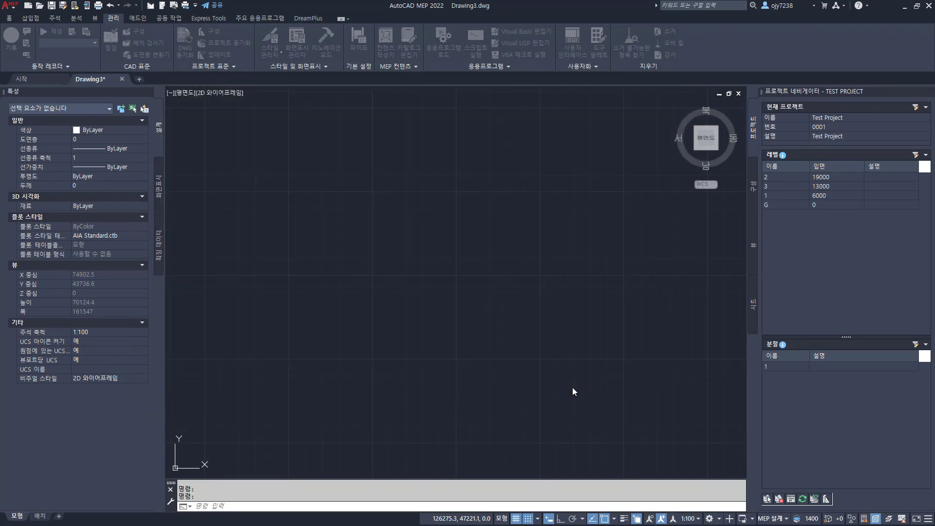
# Start a new construct in the project's constructs (구성) folder and name it "기계실 공조배관 Model".
pyautogui.click(751, 195)
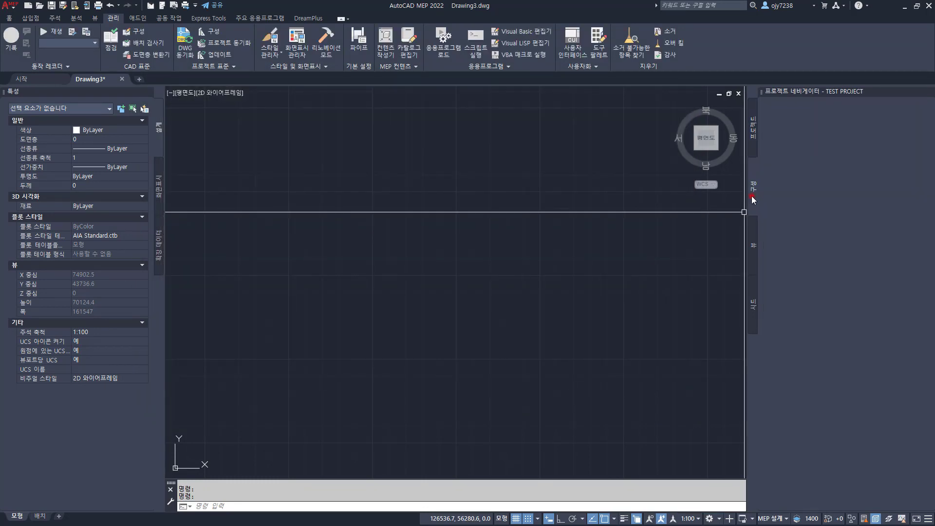
pyautogui.click(789, 118)
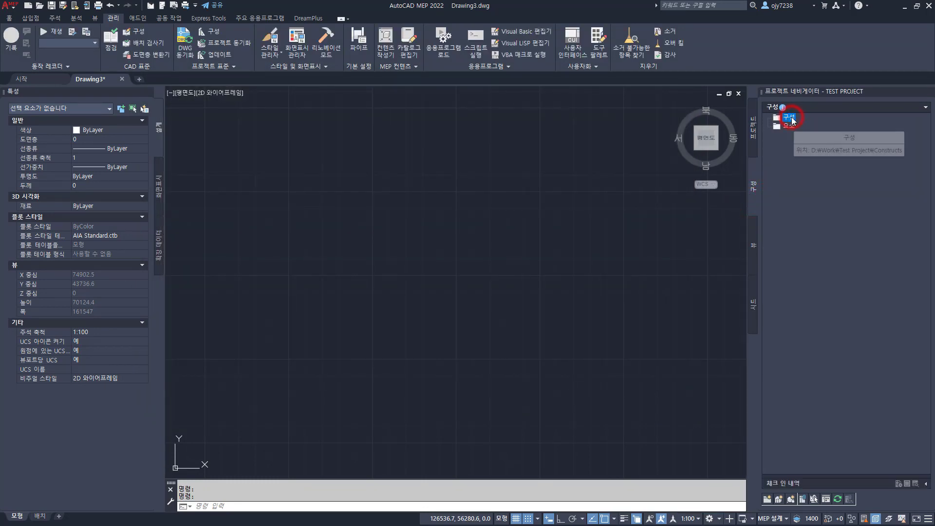
pyautogui.rightClick(791, 120)
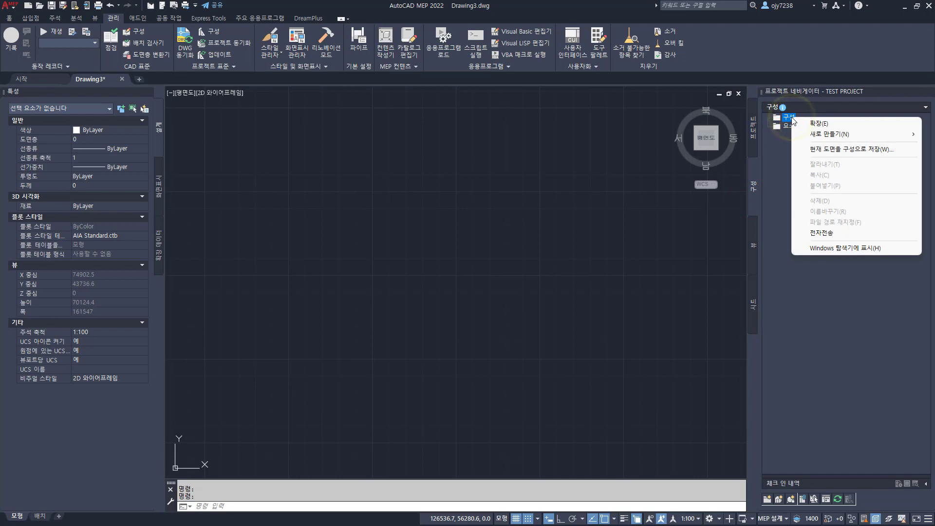
pyautogui.moveTo(836, 139)
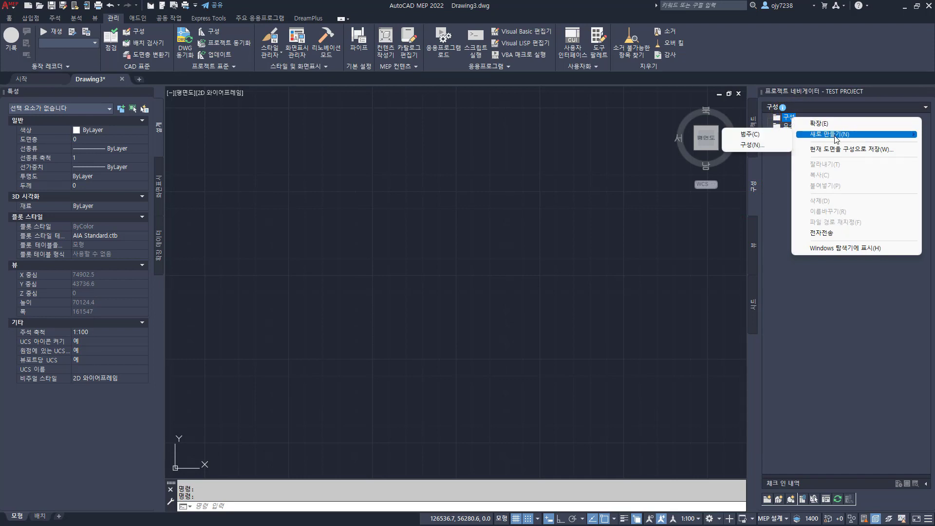
pyautogui.click(752, 144)
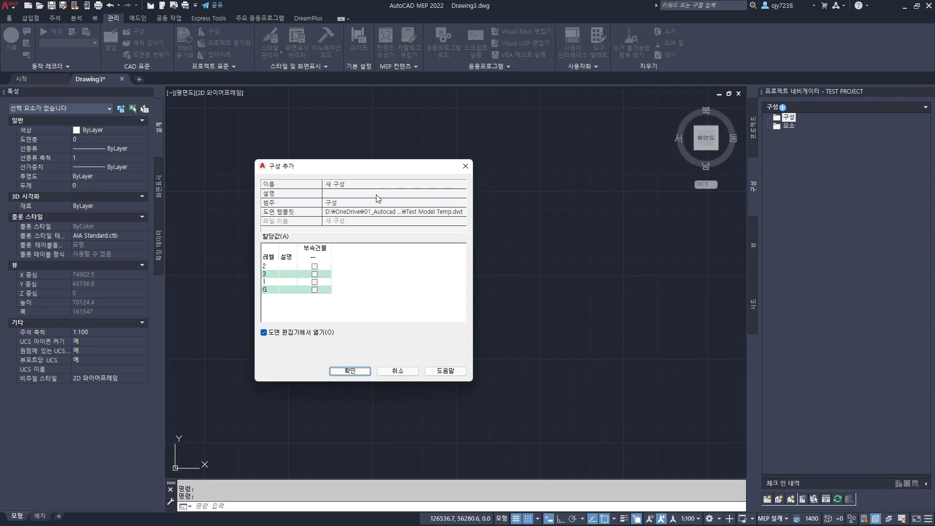
pyautogui.click(360, 185)
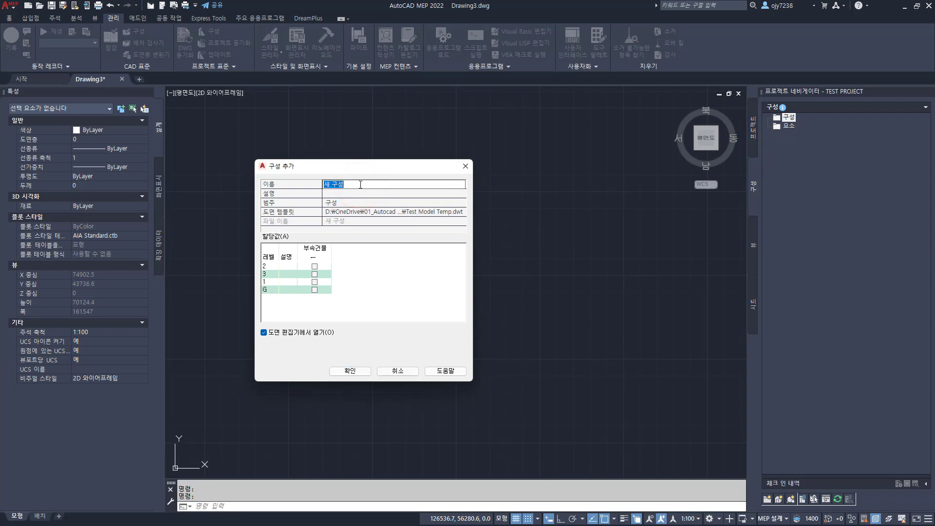
pyautogui.write('기계실 공조배관 Model')
# Reuse the construct's name as its description, assign it to level G, and create it.
pyautogui.doubleClick(394, 184)
pyautogui.hotkey('ctrl', 'c')
pyautogui.click(325, 194)
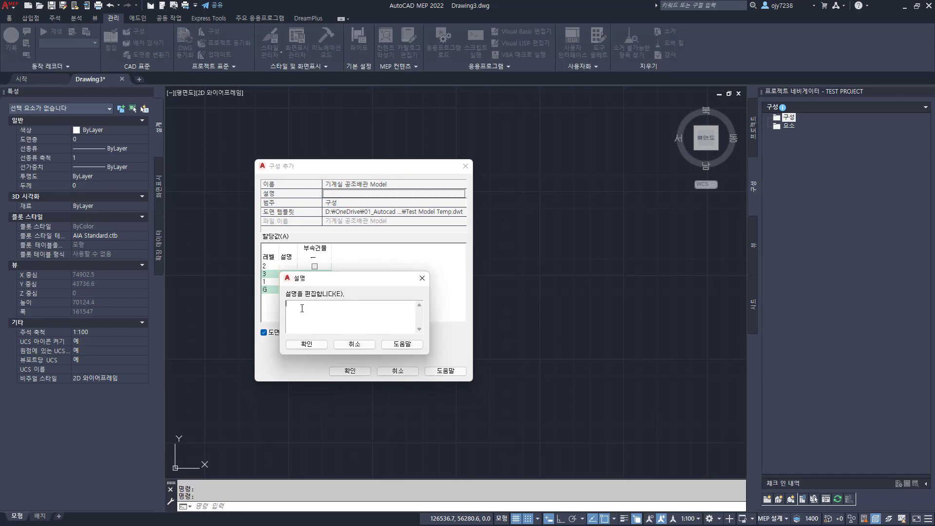
pyautogui.hotkey('ctrl', 'v')
pyautogui.click(306, 344)
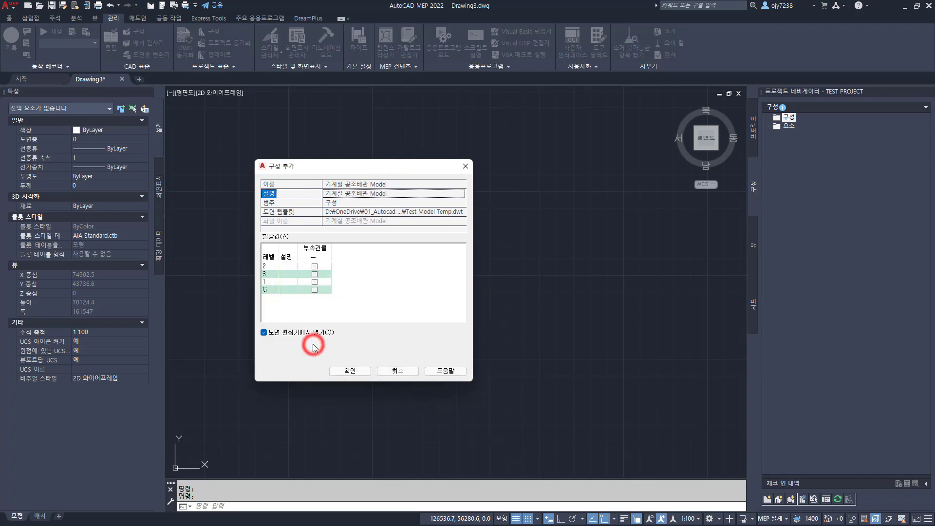
pyautogui.click(314, 290)
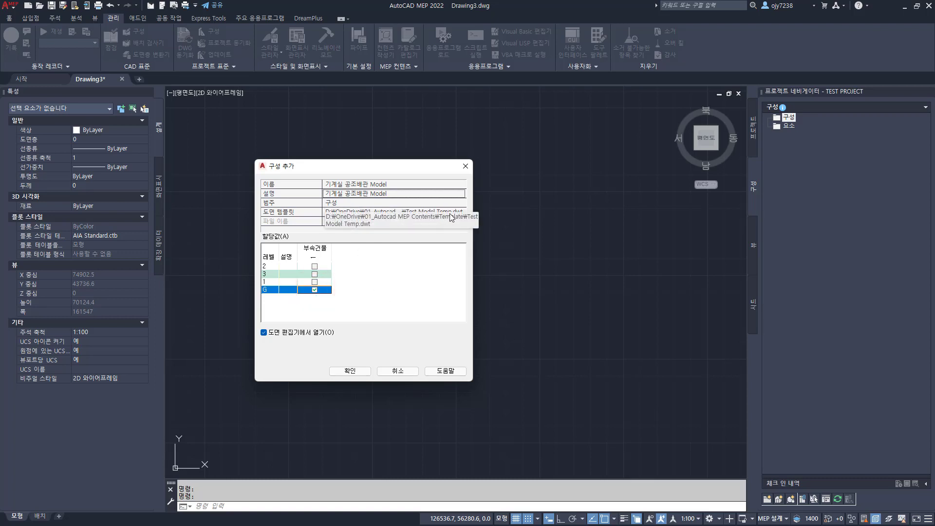
pyautogui.click(355, 370)
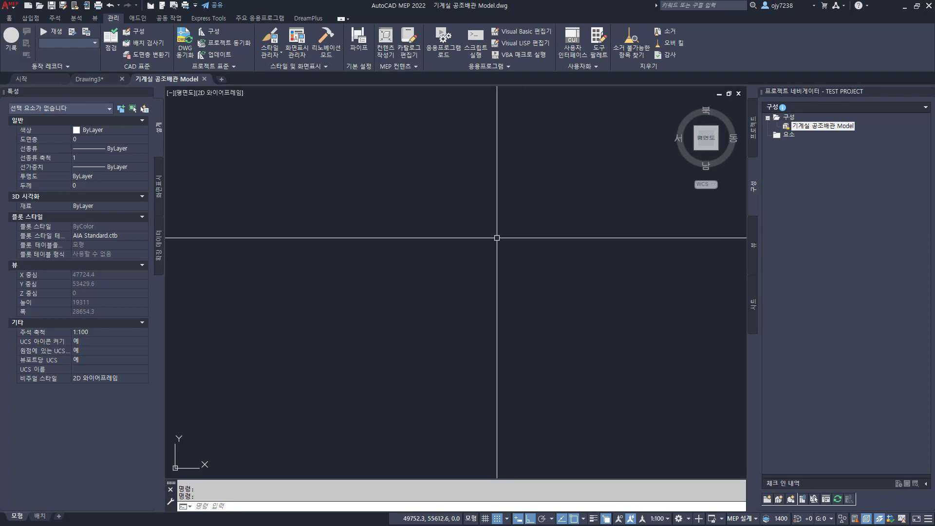
# Start adding a pipe on the 냉각수(CLW) system with a nominal size of 300.
pyautogui.click(9, 18)
pyautogui.click(49, 31)
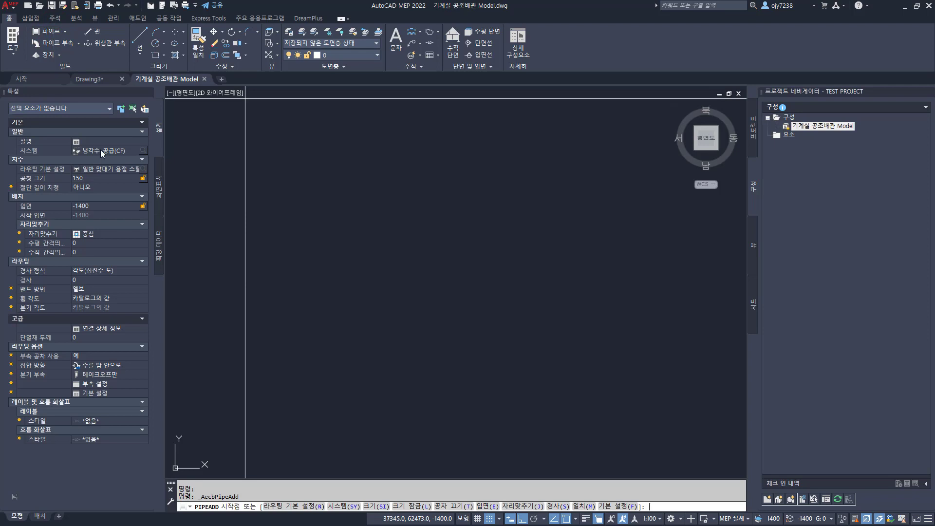
pyautogui.click(100, 150)
pyautogui.click(100, 176)
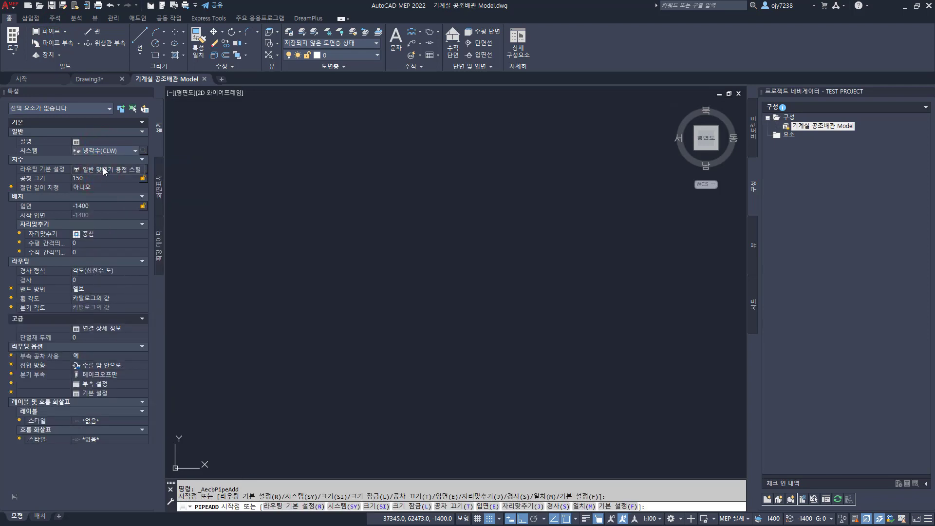
pyautogui.click(99, 177)
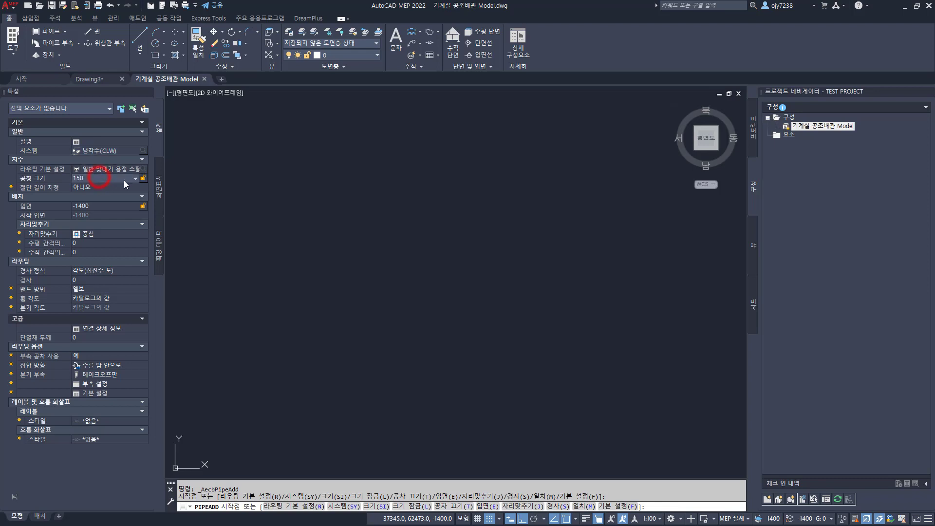
pyautogui.click(136, 178)
pyautogui.click(83, 311)
# Set the pipe elevation to 3000 and draw a 1000 mm horizontal segment in the upper part of the model.
pyautogui.click(101, 205)
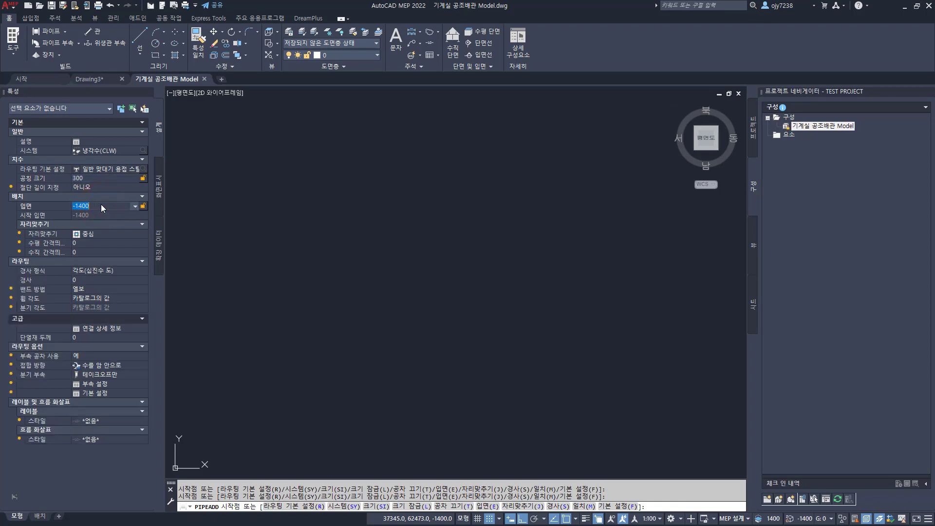
pyautogui.write('3000')
pyautogui.press('Return')
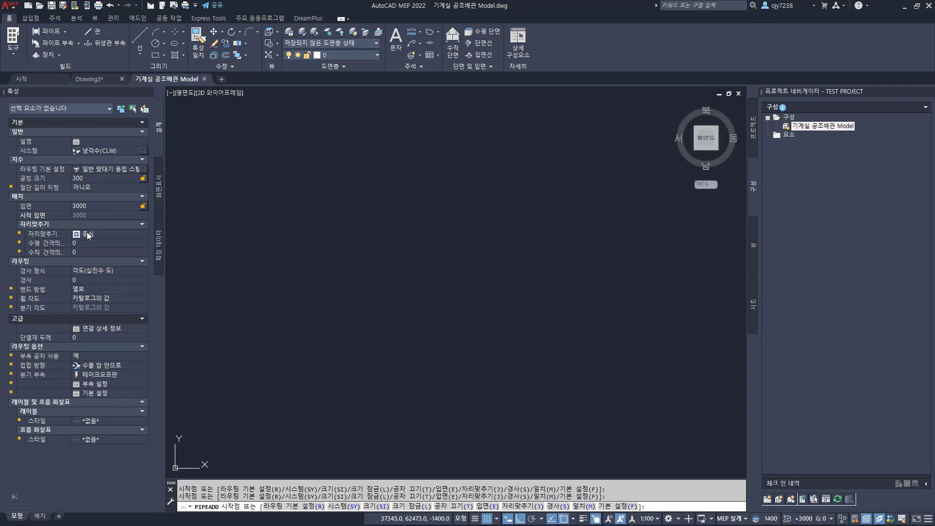
pyautogui.click(303, 177)
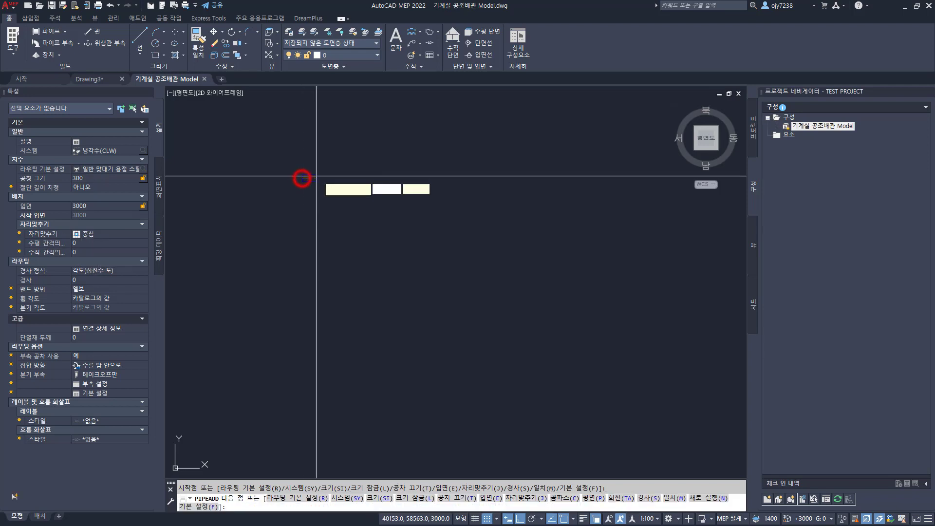
pyautogui.write('1000')
pyautogui.press('Return')
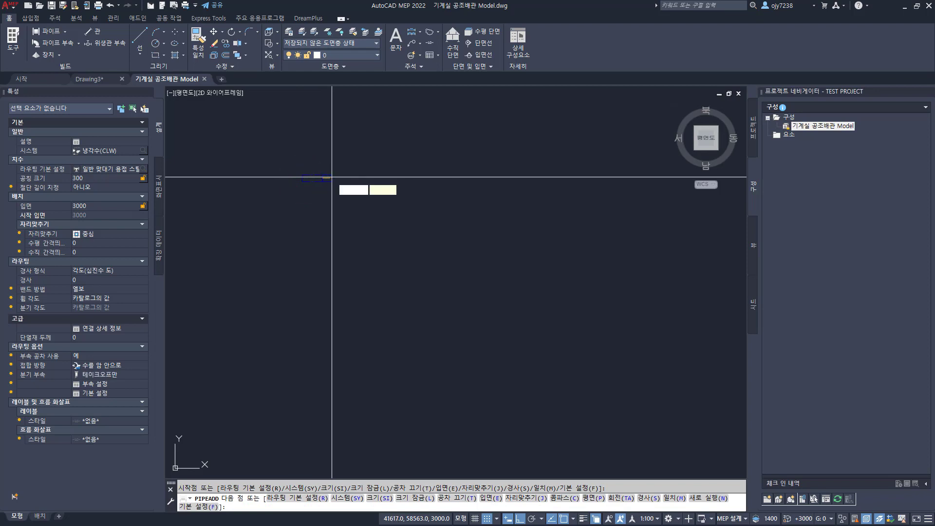
pyautogui.press('Return')
# Offset the pipe downward at a distance of 450 to make three more parallel segments.
pyautogui.scroll(4, 326, 201)
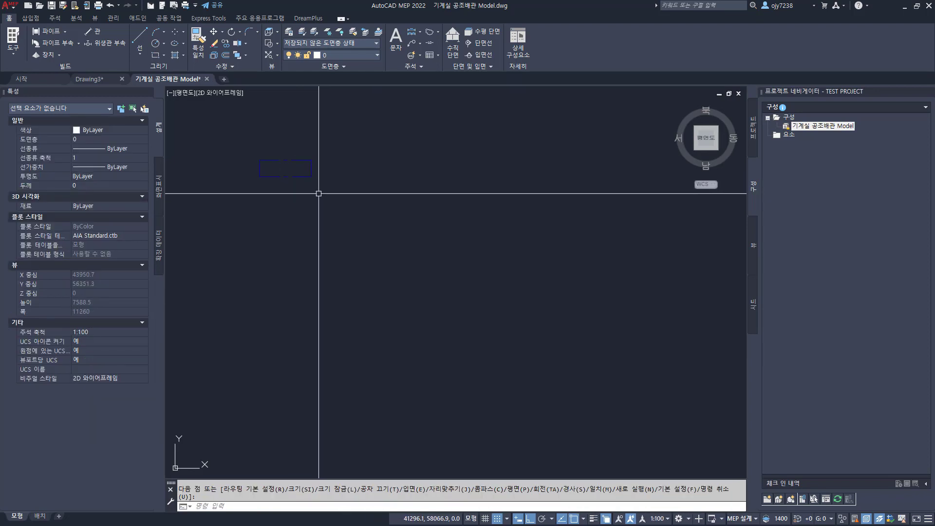
pyautogui.click(226, 56)
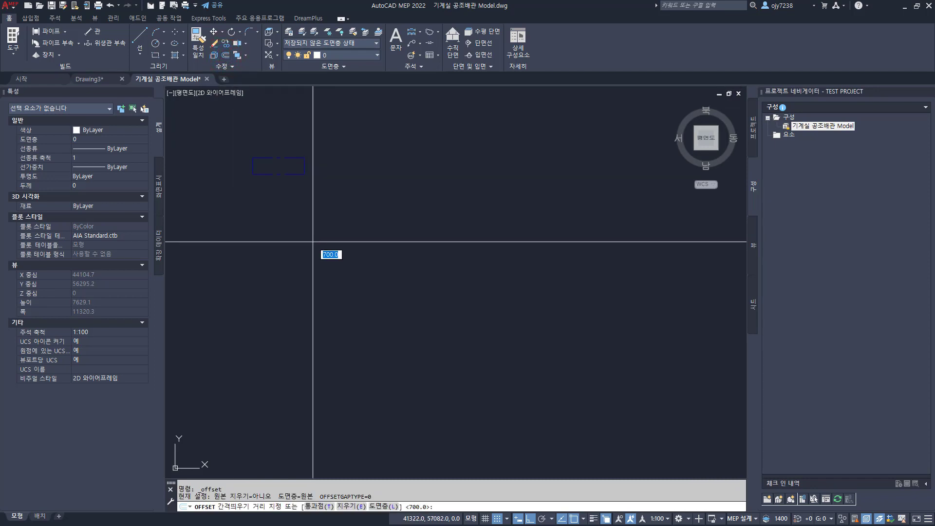
pyautogui.press('Return')
pyautogui.click(286, 174)
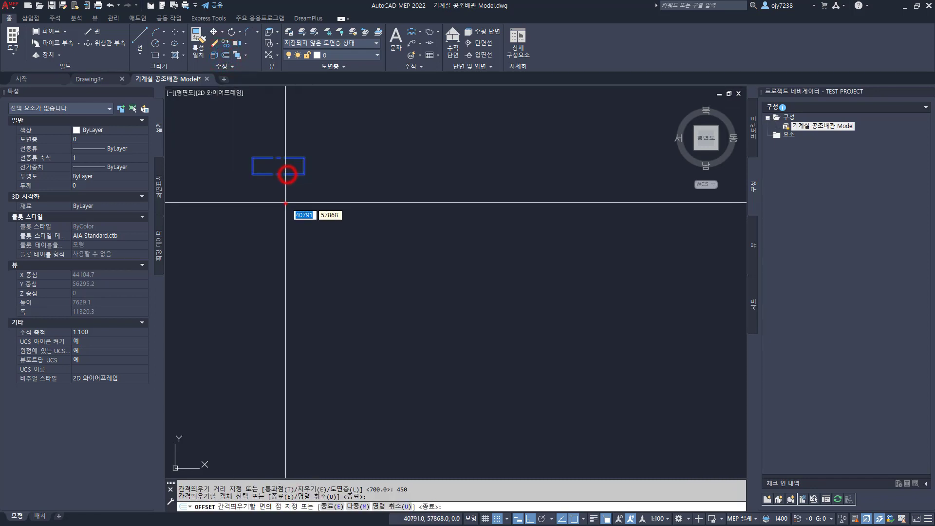
pyautogui.click(286, 203)
pyautogui.click(291, 200)
pyautogui.click(290, 224)
pyautogui.press('Return')
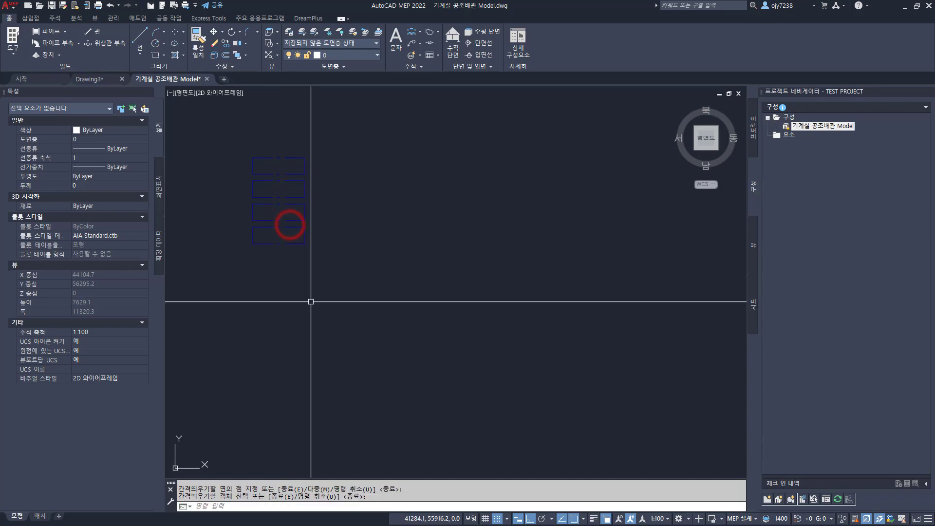
# Start parallel pipe routing with the uppermost segment as baseline and the three segments below it as the parallel pipes.
pyautogui.click(65, 32)
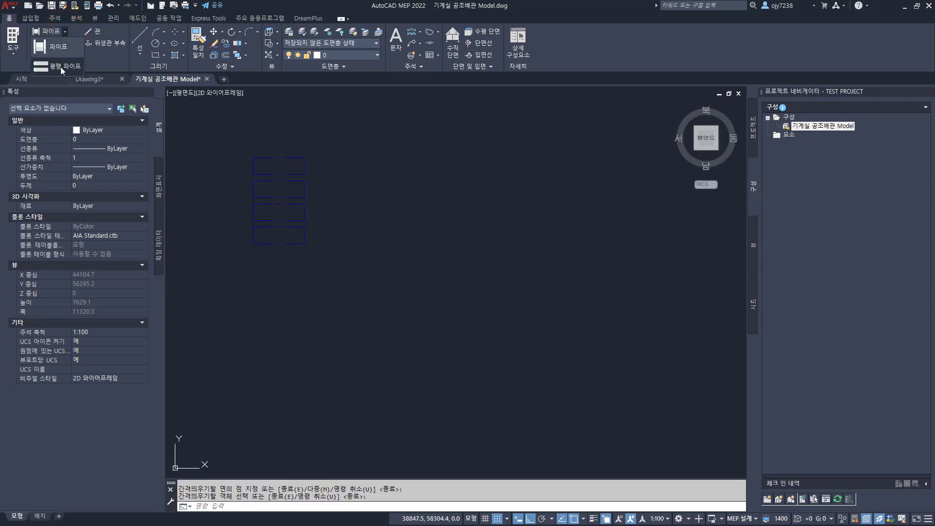
pyautogui.click(62, 68)
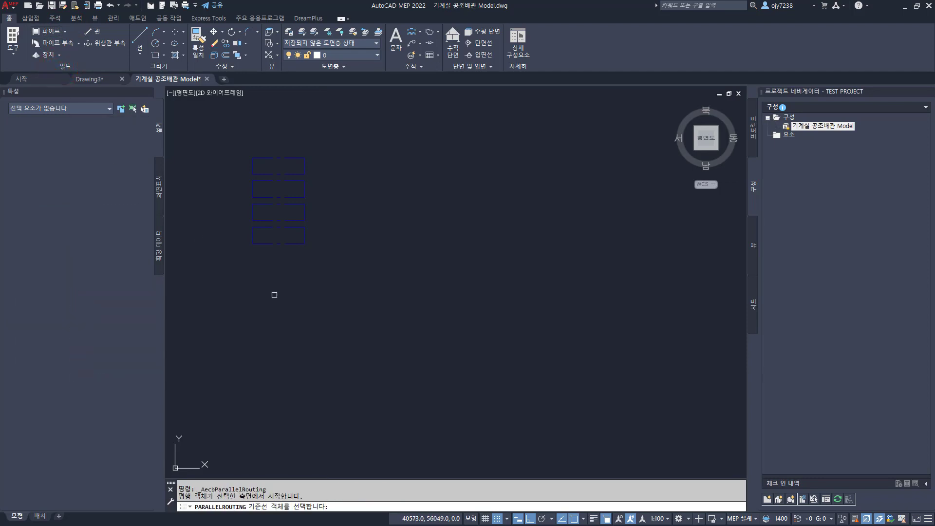
pyautogui.click(290, 157)
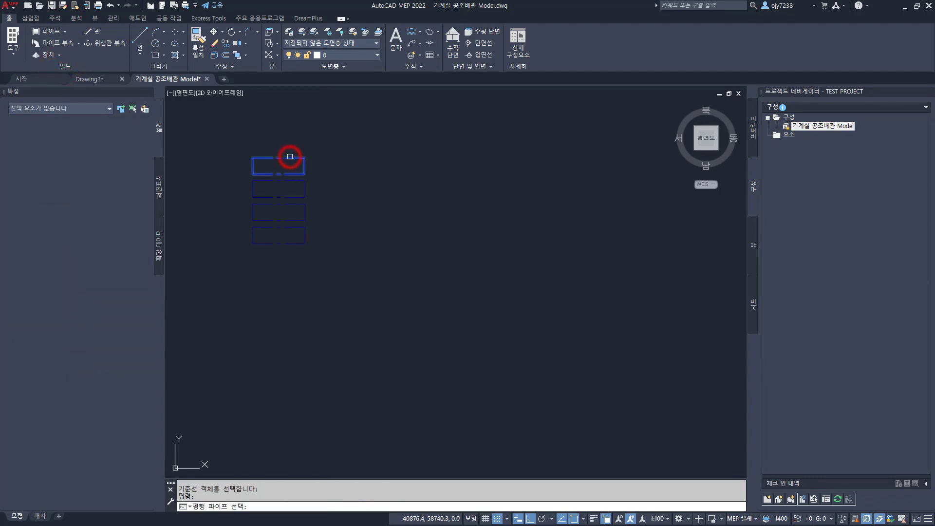
pyautogui.click(316, 186)
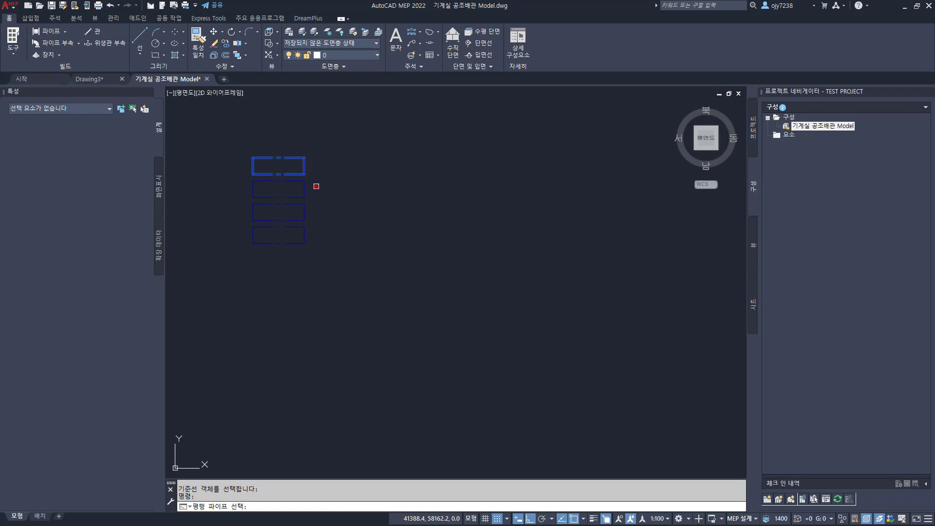
pyautogui.click(255, 254)
pyautogui.press('Return')
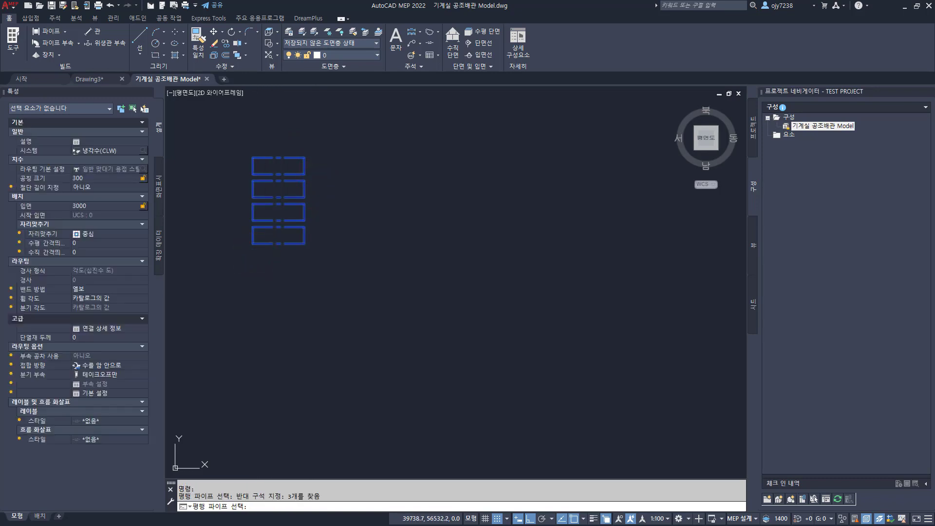
# Route the four pipes 3000 mm to the right, about 3830 mm down and right again, and save and close the drawing.
pyautogui.write('30')
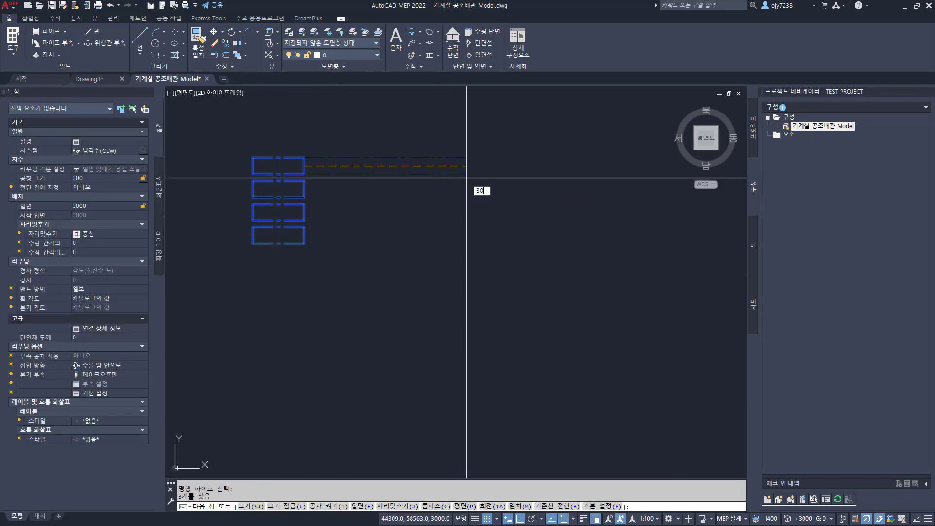
pyautogui.write('00')
pyautogui.press('Return')
pyautogui.scroll(-3, 463, 257)
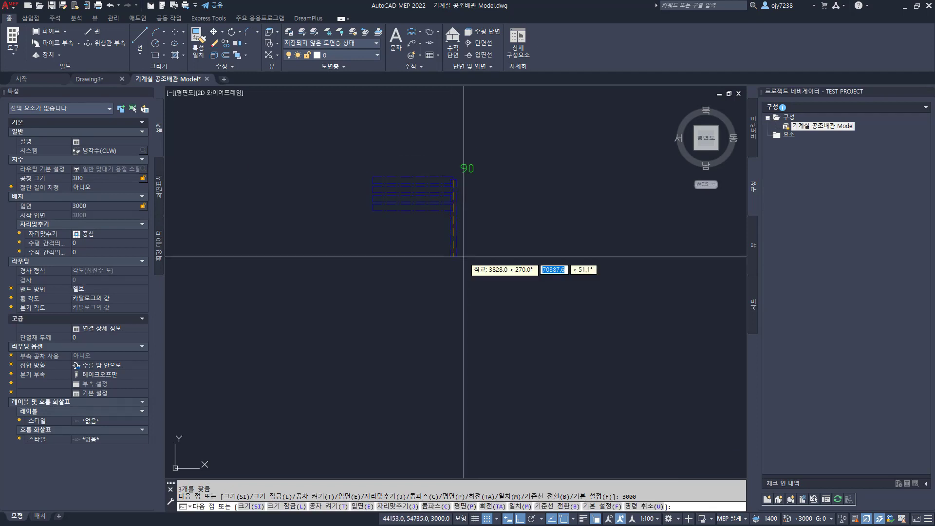
pyautogui.click(464, 257)
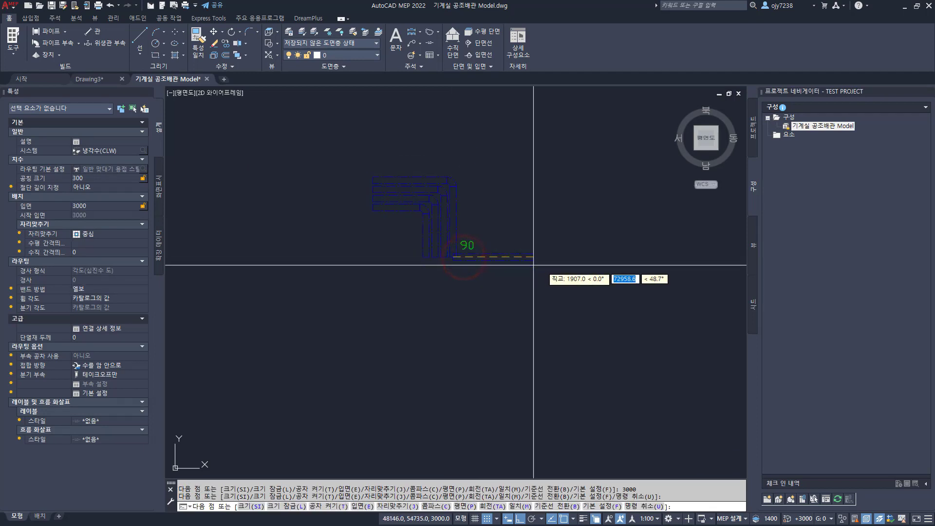
pyautogui.click(598, 266)
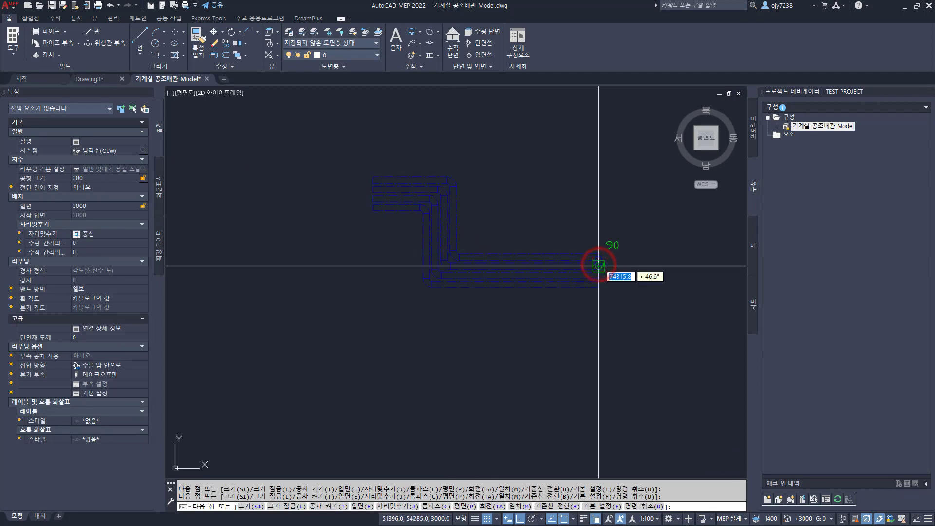
pyautogui.press('Return')
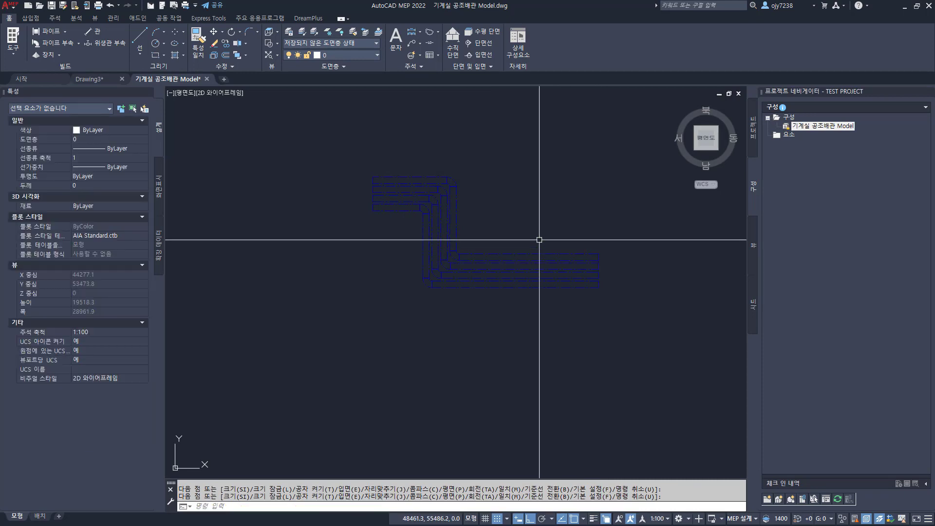
pyautogui.hotkey('ctrl', 's')
pyautogui.click(205, 79)
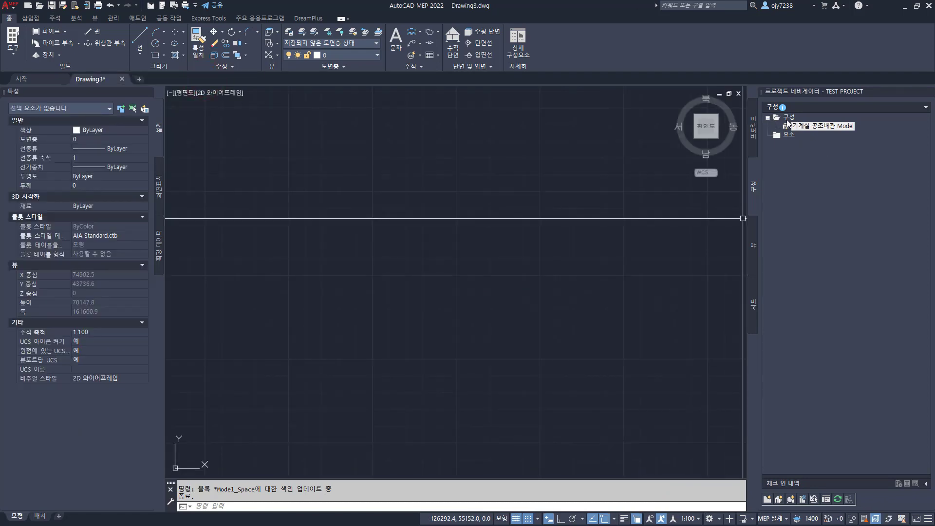
# Start a new construct in the project's constructs (구성) folder and name it "기계실 냉수배관 Model".
pyautogui.rightClick(788, 117)
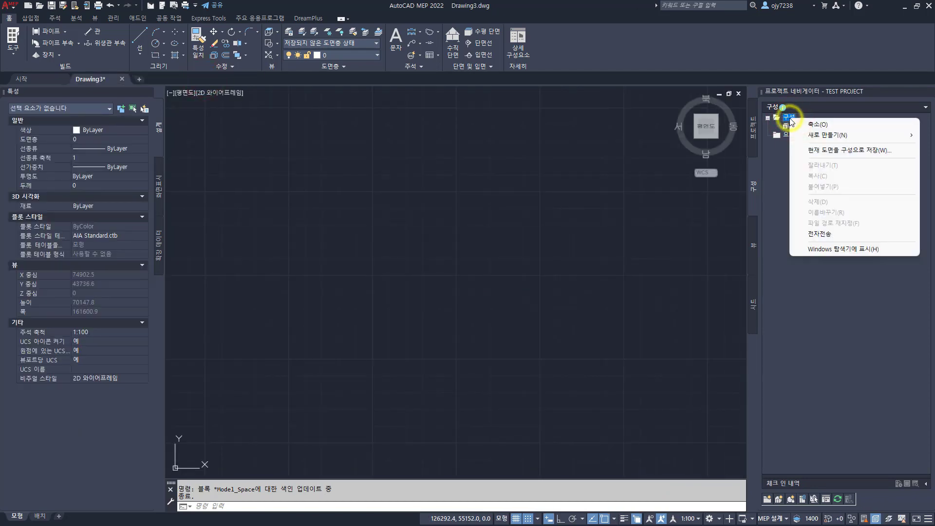
pyautogui.click(825, 136)
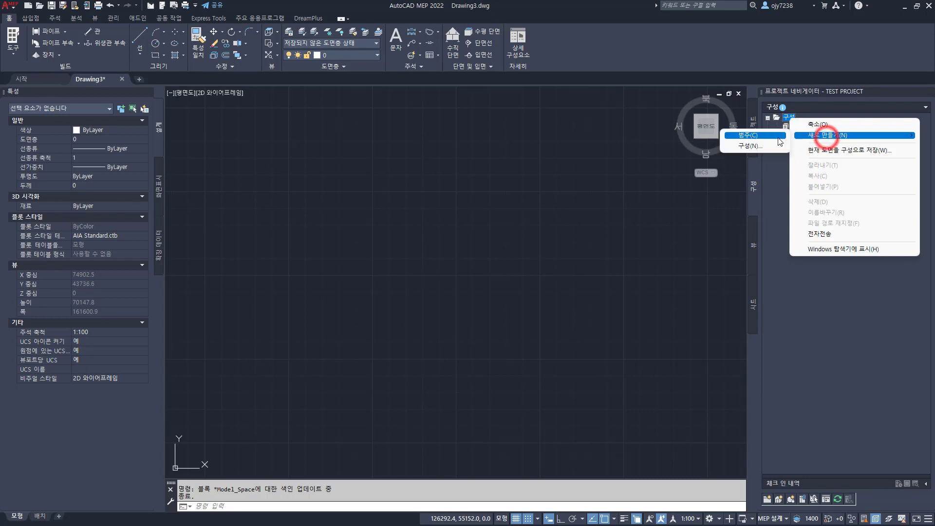
pyautogui.click(749, 149)
pyautogui.click(349, 167)
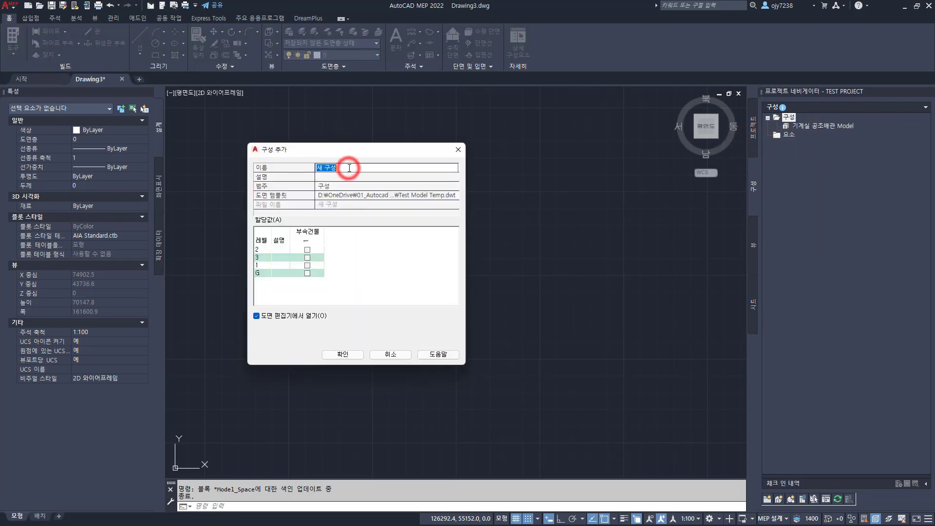
pyautogui.write('기계실 냉수배고')
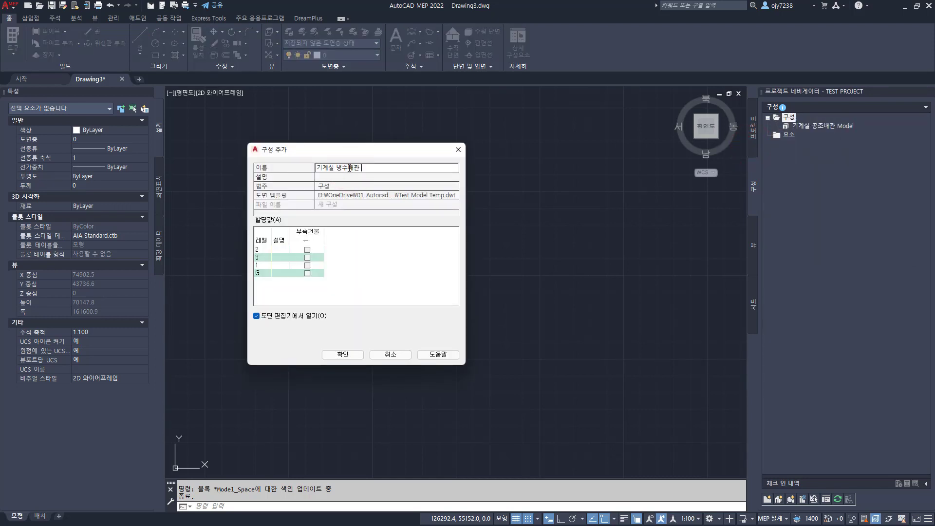
# Copy the construct's name into its description and create the construct, opened in the drawing editor.
pyautogui.doubleClick(375, 167)
pyautogui.hotkey('ctrl', 'c')
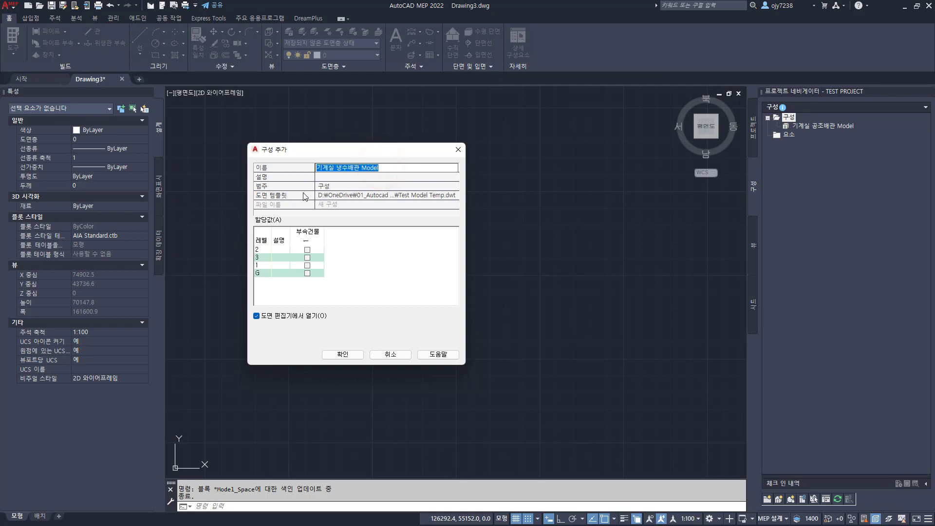
pyautogui.click(335, 177)
pyautogui.click(339, 300)
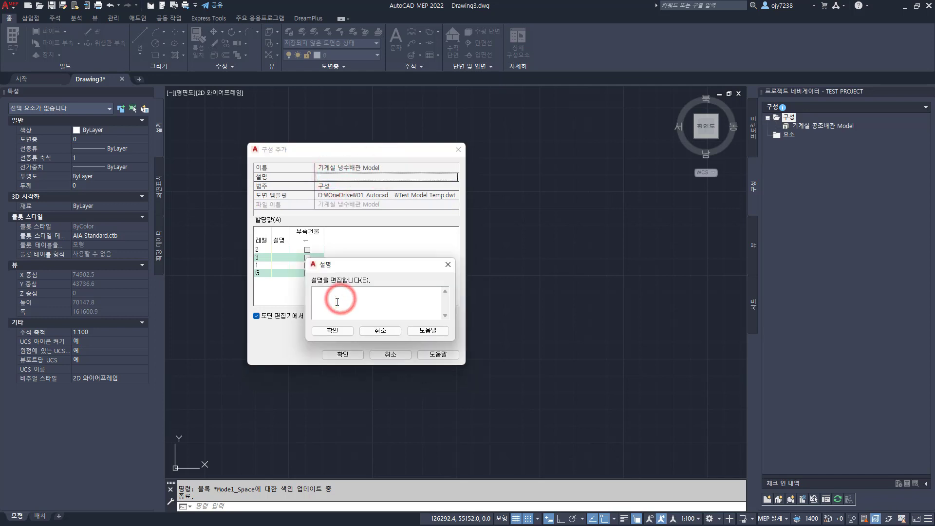
pyautogui.hotkey('ctrl', 'v')
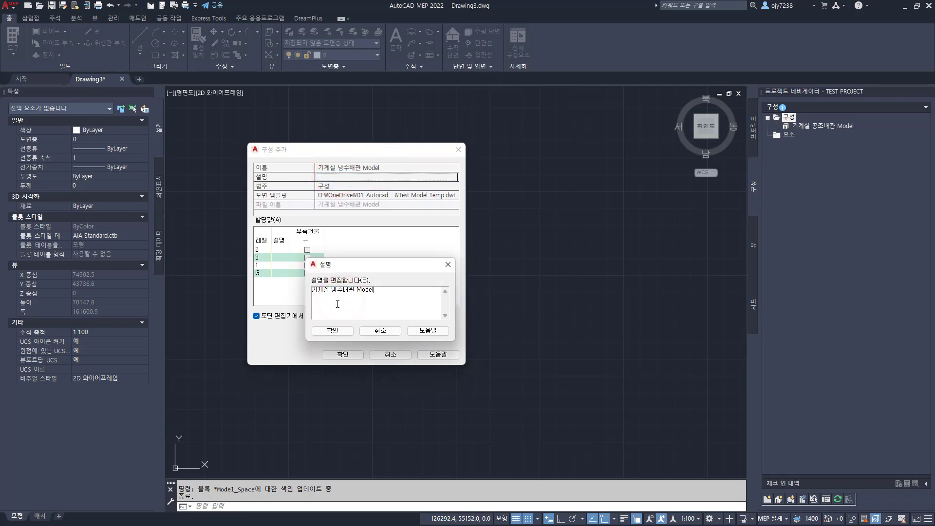
pyautogui.click(332, 330)
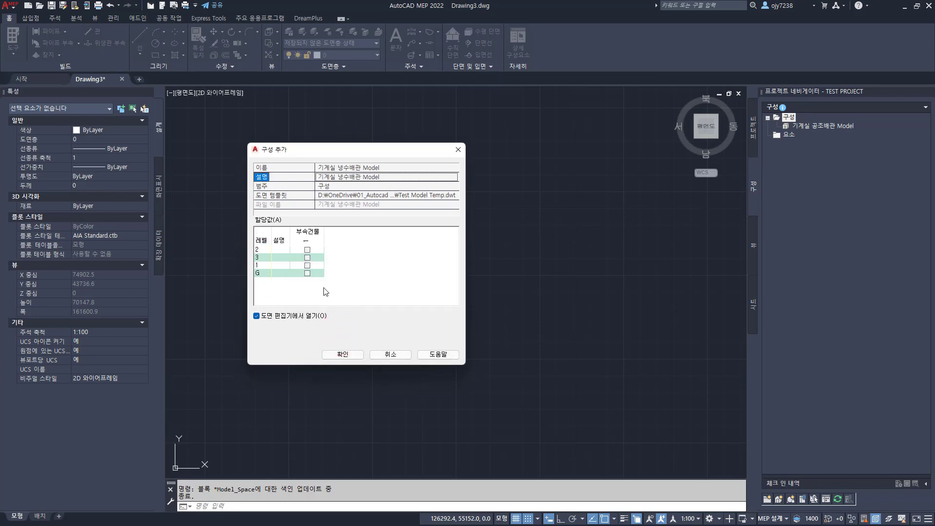
pyautogui.click(342, 354)
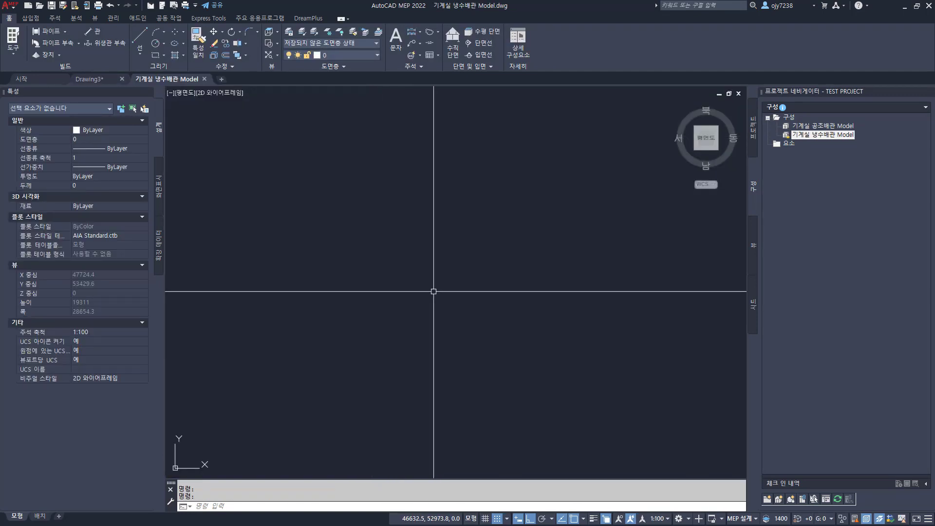
# Start a pipe with the system 냉수(CHW), nominal size 200 and elevation 3500.
pyautogui.click(48, 31)
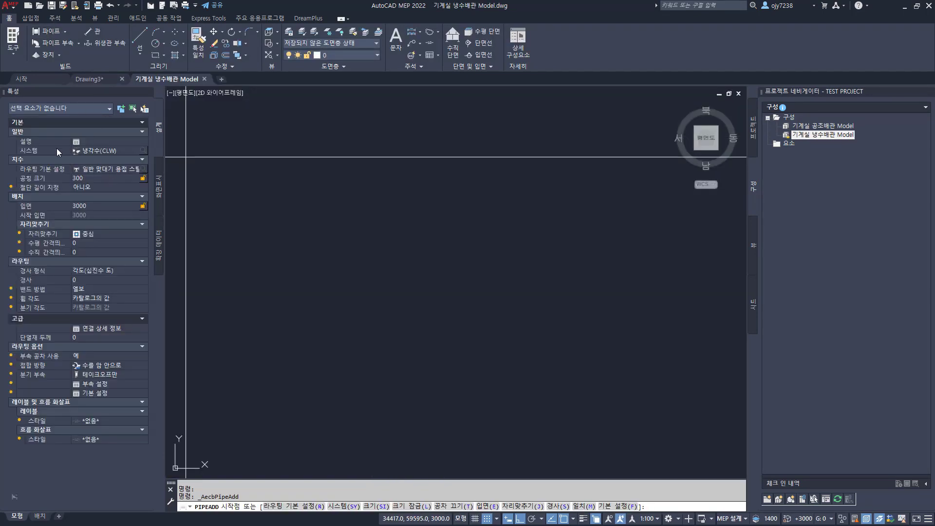
pyautogui.click(103, 151)
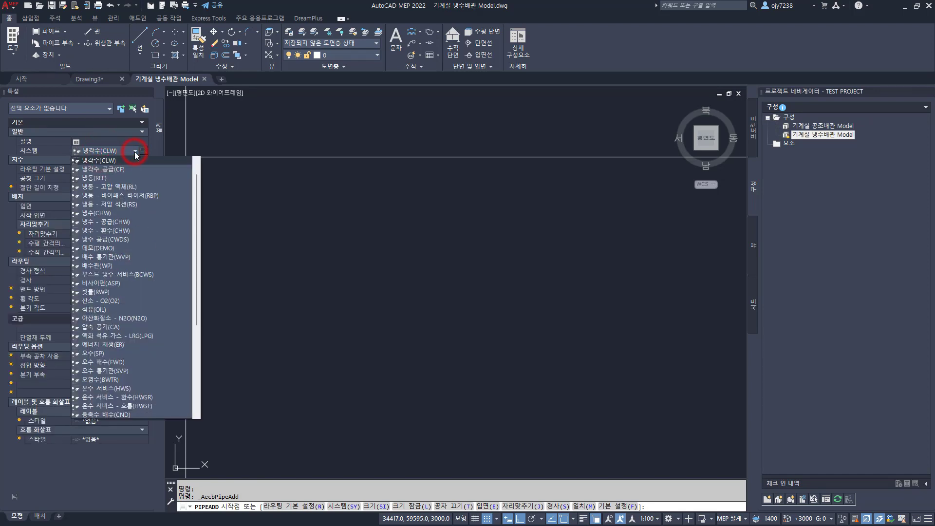
pyautogui.click(95, 213)
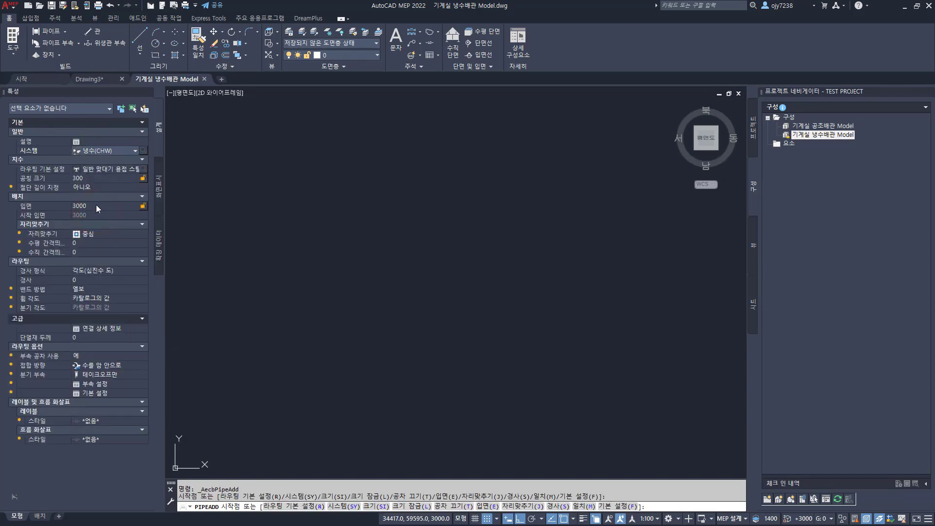
pyautogui.click(98, 178)
pyautogui.click(92, 179)
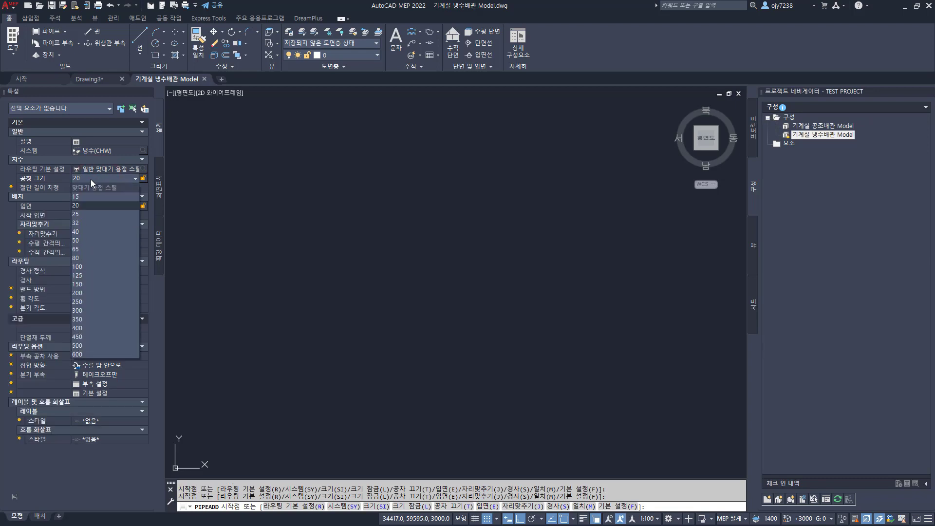
pyautogui.click(81, 293)
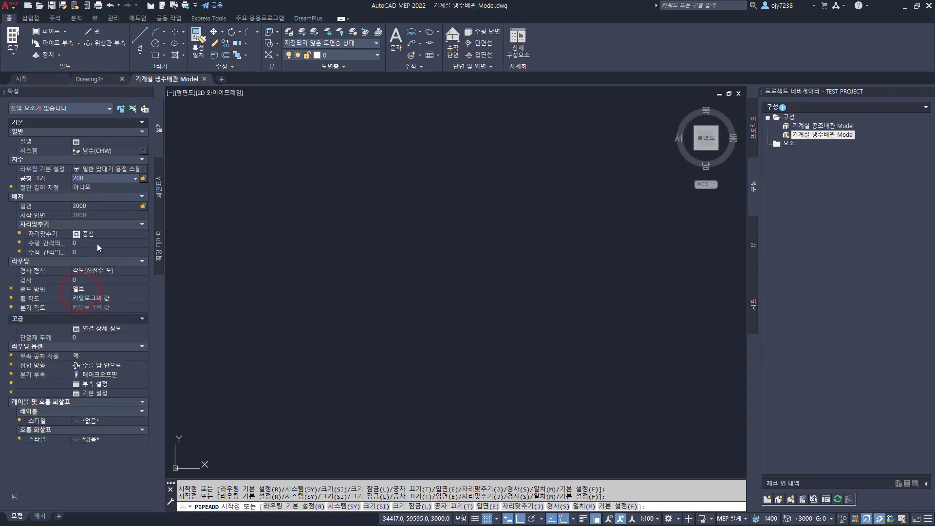
pyautogui.click(101, 206)
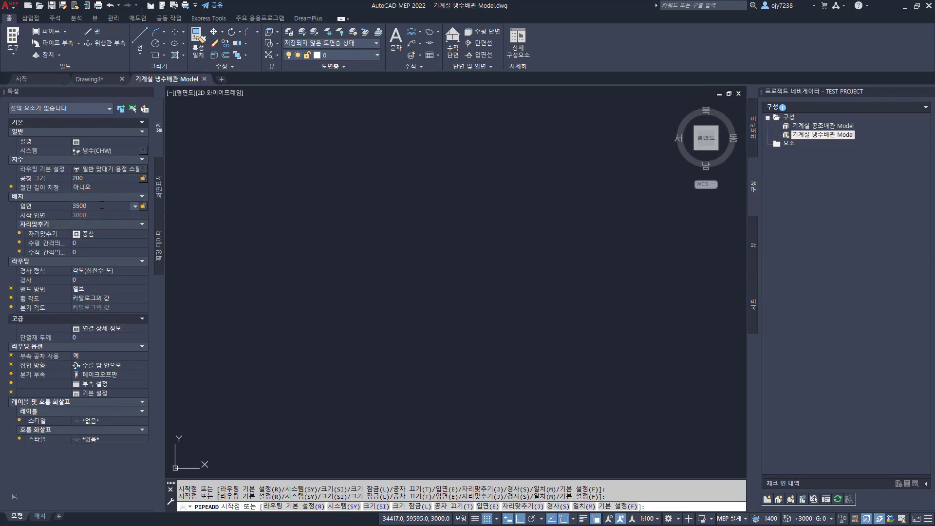
pyautogui.write('3500')
pyautogui.press('Return')
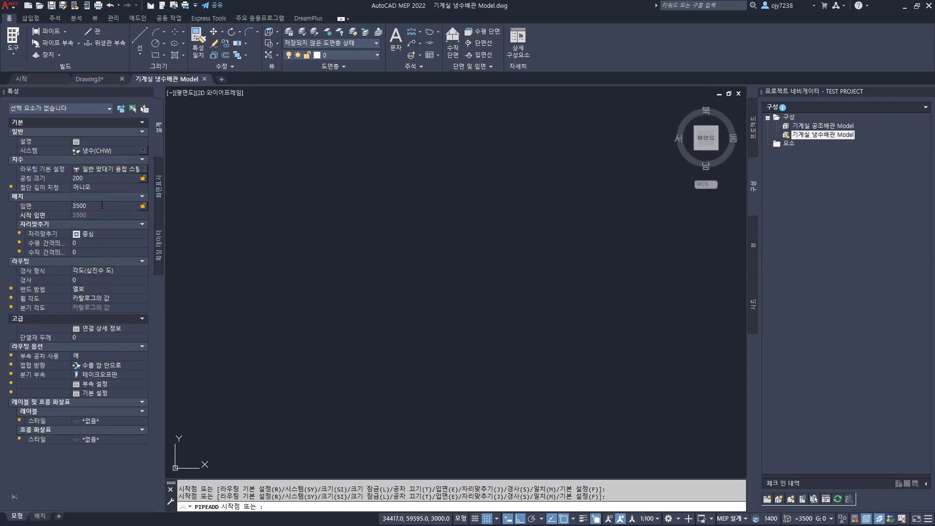
# Draw a 1000 mm long horizontal pipe segment in the upper left area of the drawing.
pyautogui.click(304, 185)
pyautogui.write('1000')
pyautogui.press('Return')
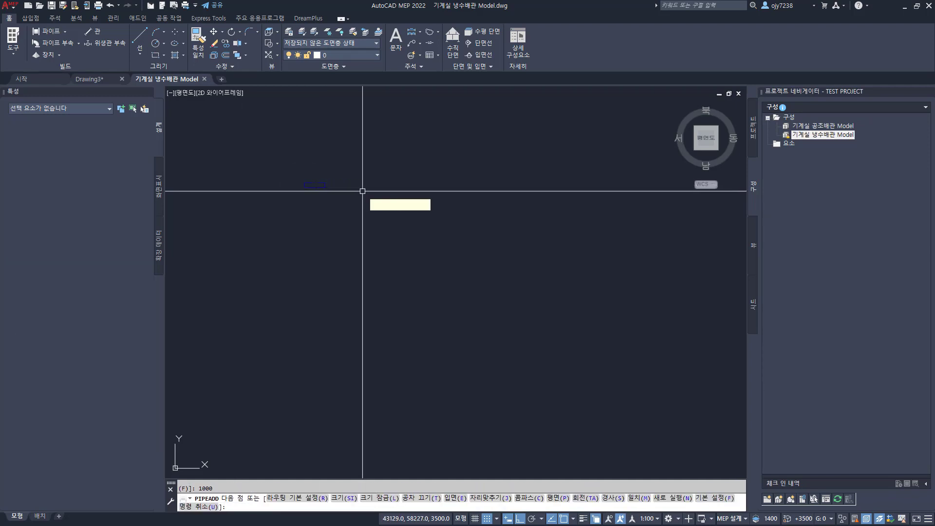
pyautogui.press('Escape')
# Offset the pipe segment downward three times in succession at 350 mm spacing to make a stack of four pipes.
pyautogui.click(226, 55)
pyautogui.write('350')
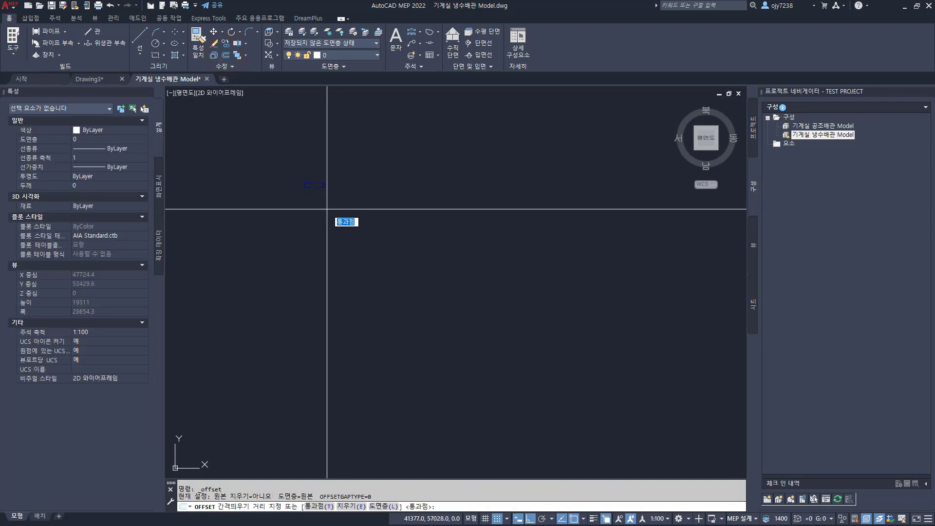
pyautogui.press('Return')
pyautogui.click(317, 189)
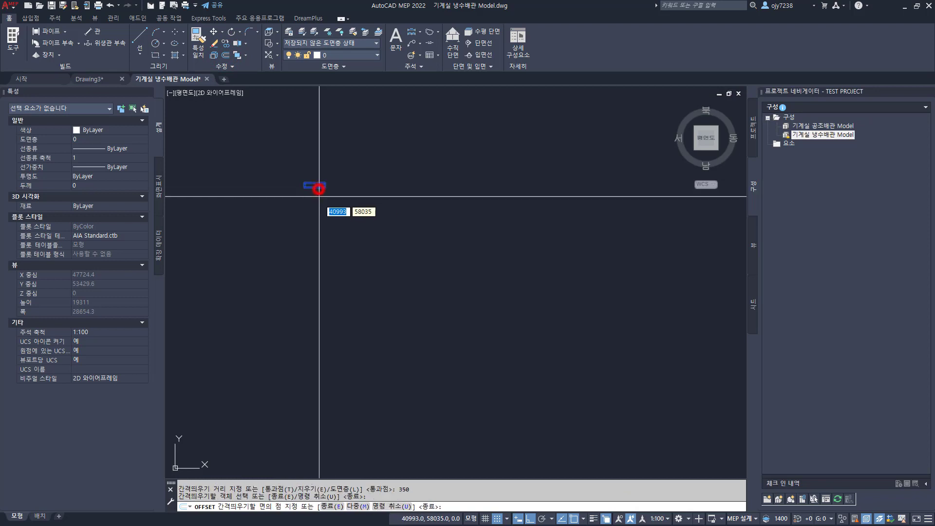
pyautogui.click(319, 210)
pyautogui.click(320, 197)
pyautogui.click(318, 219)
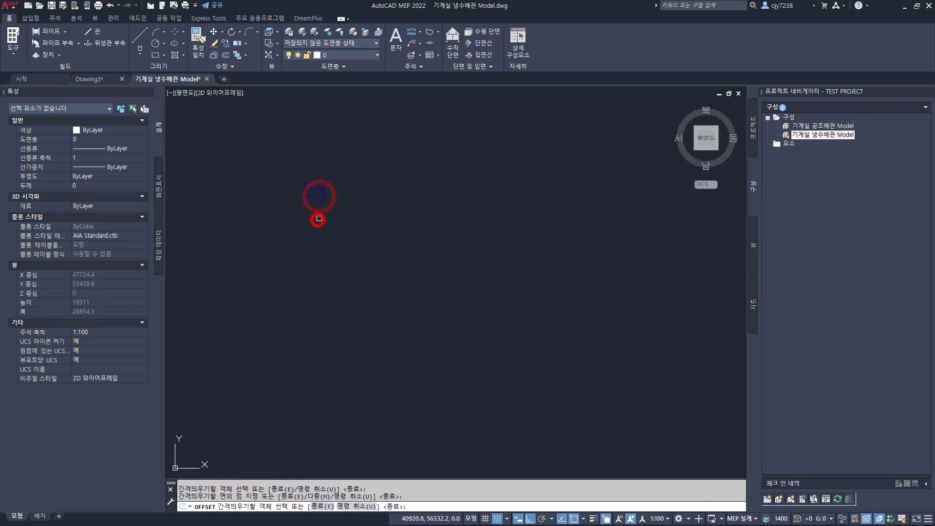
pyautogui.click(319, 201)
pyautogui.click(319, 225)
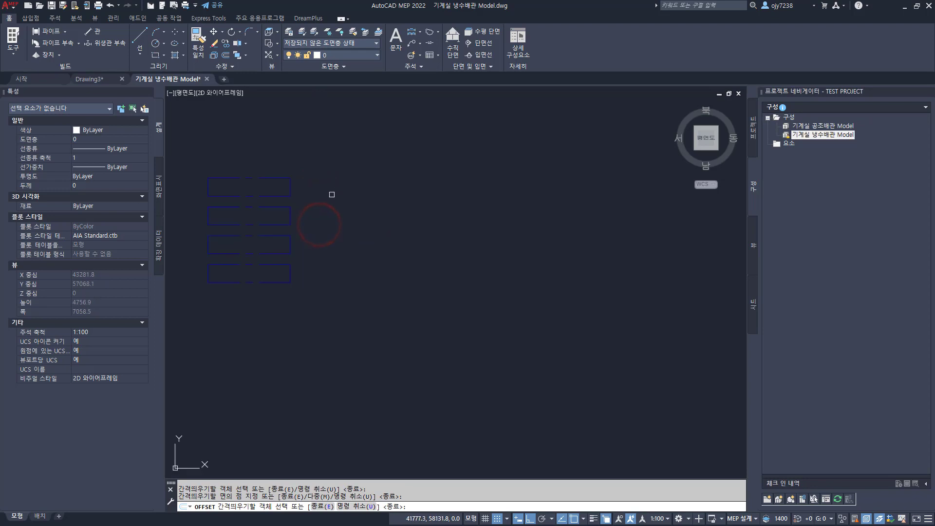
pyautogui.press('Escape')
pyautogui.press('Escape')
# Set the insulation thickness of all four pipes to 40 mm.
pyautogui.moveTo(320, 217); pyautogui.dragTo(355, 219, button='middle')
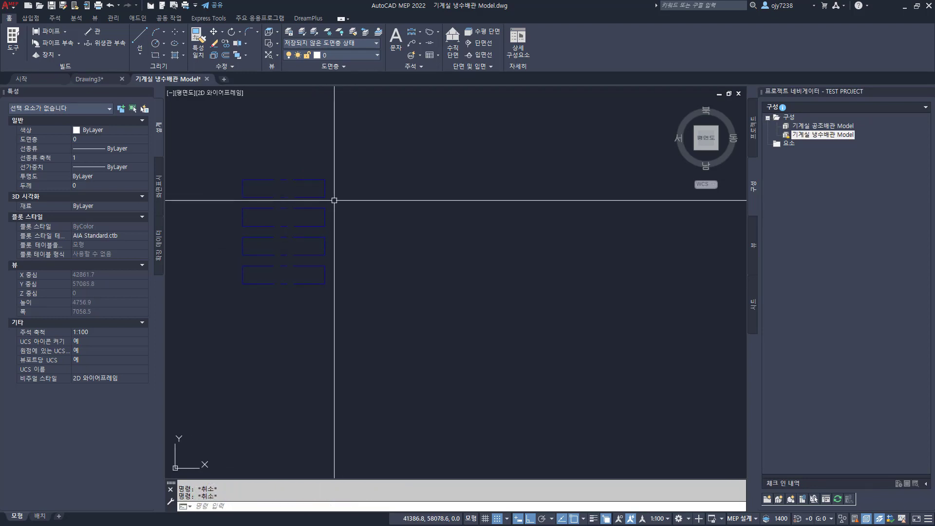
pyautogui.click(357, 156)
pyautogui.click(311, 313)
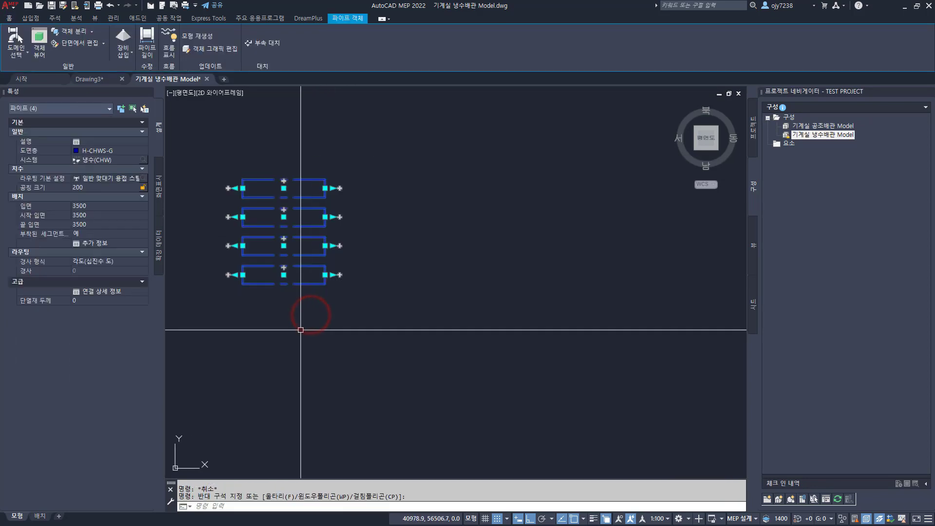
pyautogui.click(84, 302)
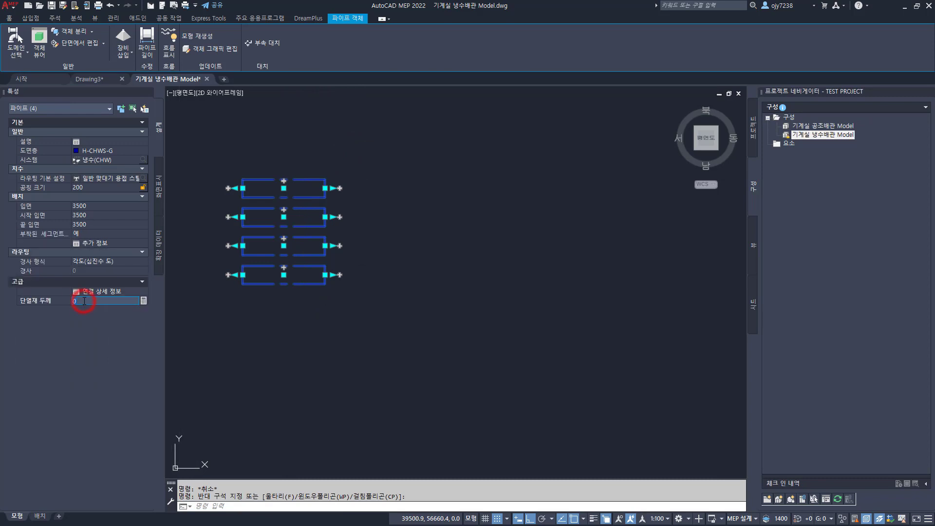
pyautogui.press('Return')
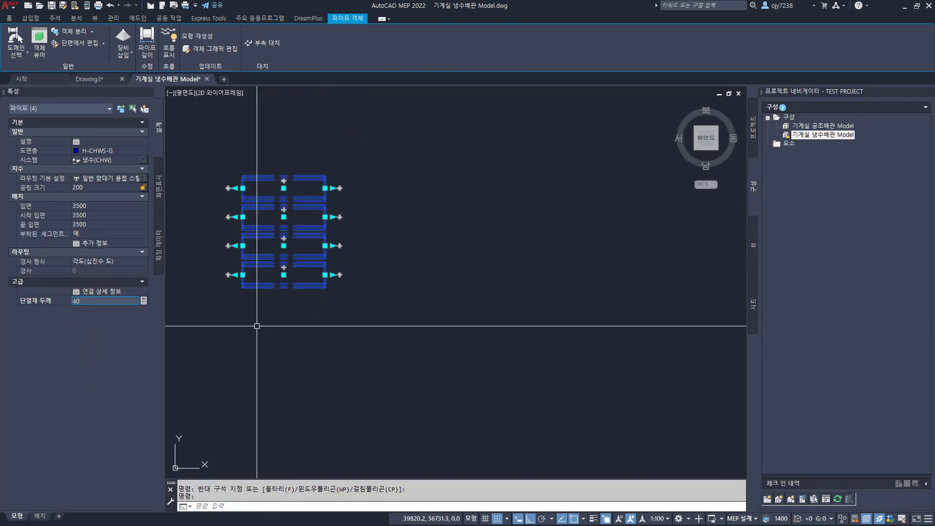
pyautogui.press('Escape')
# Measure the gap between the insulation edges of the upper two pipes with a linear dimension, and erase that dimension.
pyautogui.scroll(5, 309, 215)
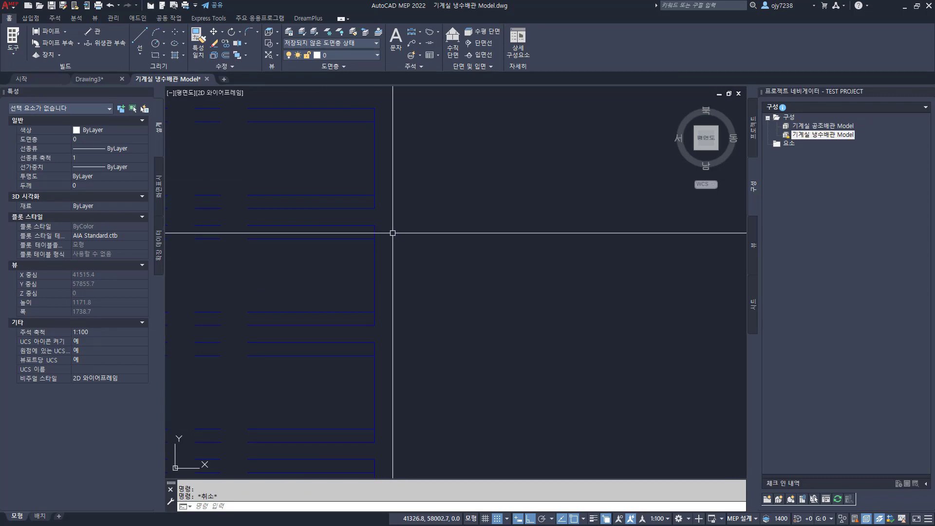
pyautogui.click(53, 18)
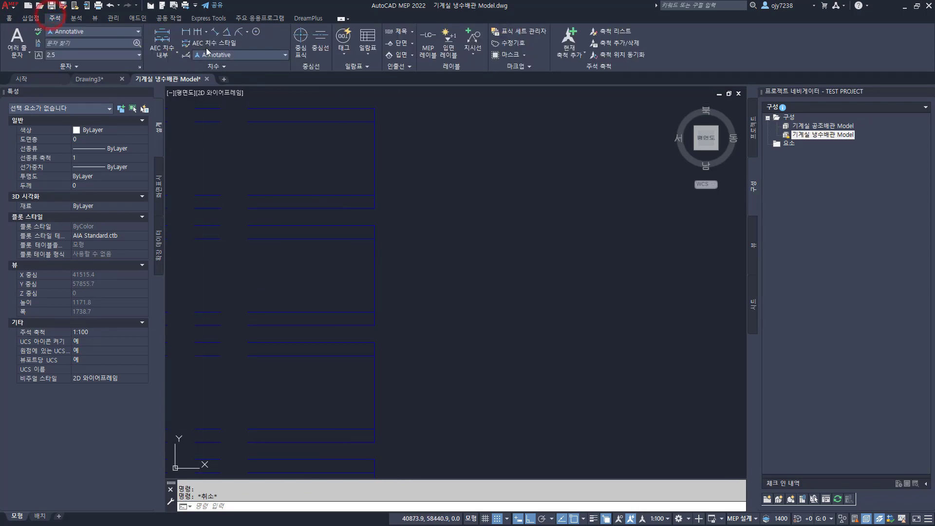
pyautogui.click(185, 31)
pyautogui.keyDown('shift'); pyautogui.rightClick(390, 206); pyautogui.keyUp('shift')
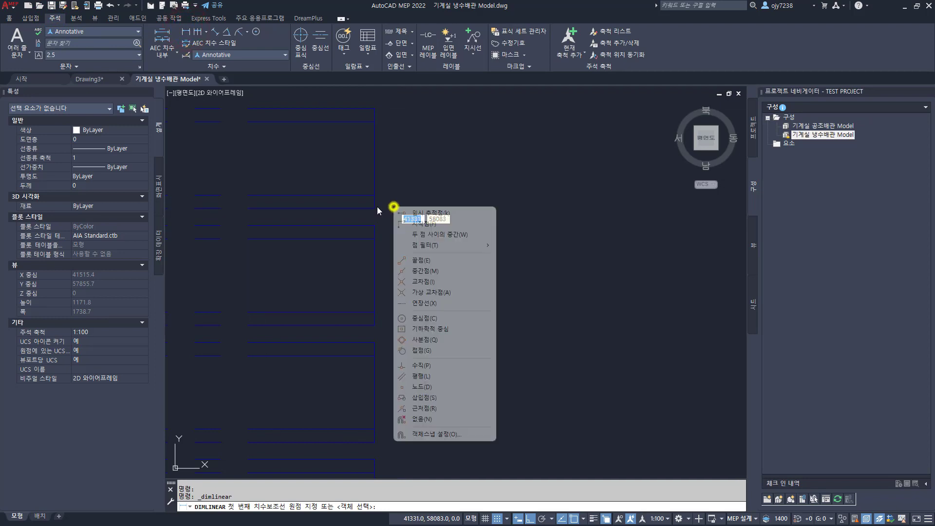
pyautogui.click(414, 269)
pyautogui.click(374, 208)
pyautogui.keyDown('shift'); pyautogui.rightClick(378, 225); pyautogui.keyUp('shift')
pyautogui.press('e')
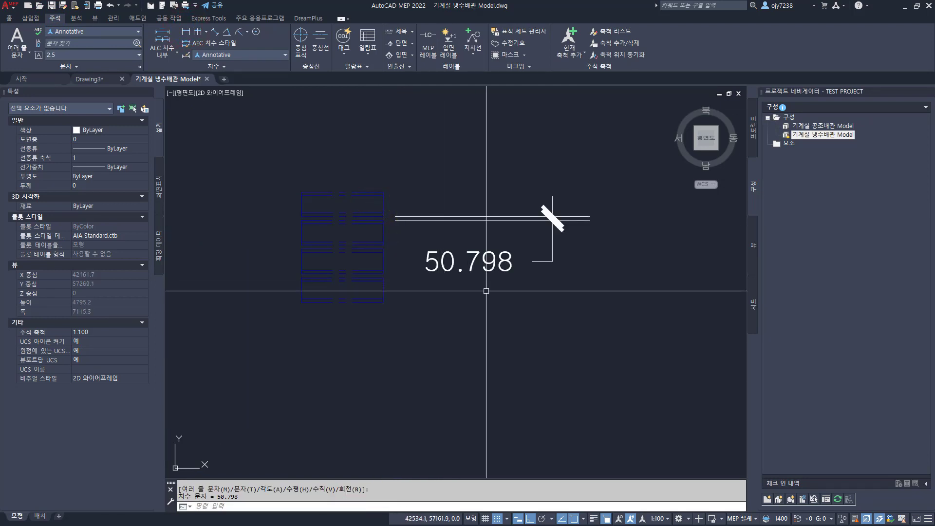
pyautogui.write('e')
pyautogui.click(531, 302)
pyautogui.click(429, 186)
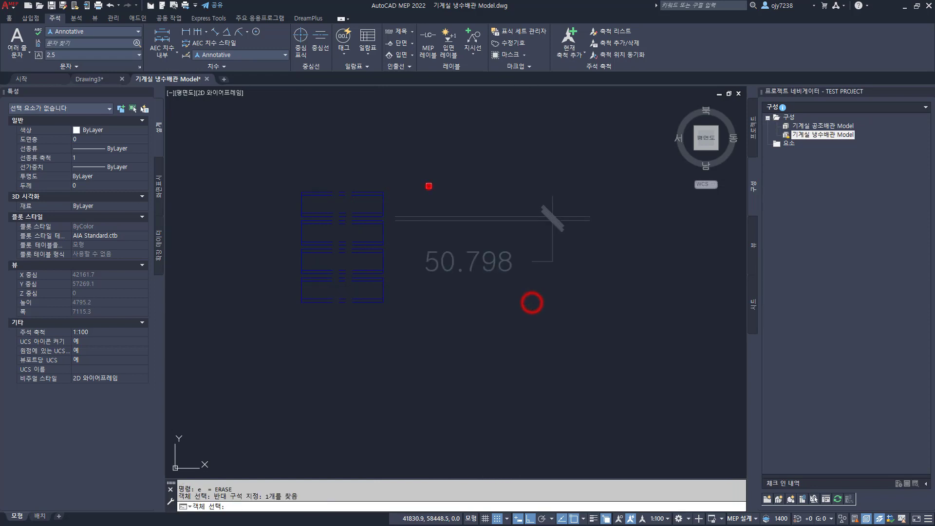
pyautogui.press('space')
# Move the three pipes below the uppermost one straight down by 50 mm.
pyautogui.write('m')
pyautogui.click(400, 228)
pyautogui.click(314, 325)
pyautogui.press('space')
pyautogui.scroll(2, 405, 258)
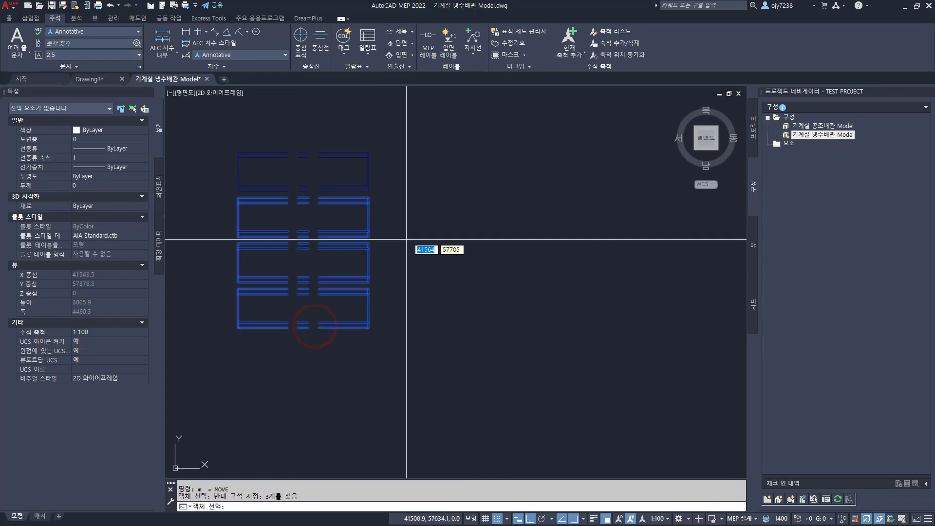
pyautogui.click(407, 235)
pyautogui.click(407, 256)
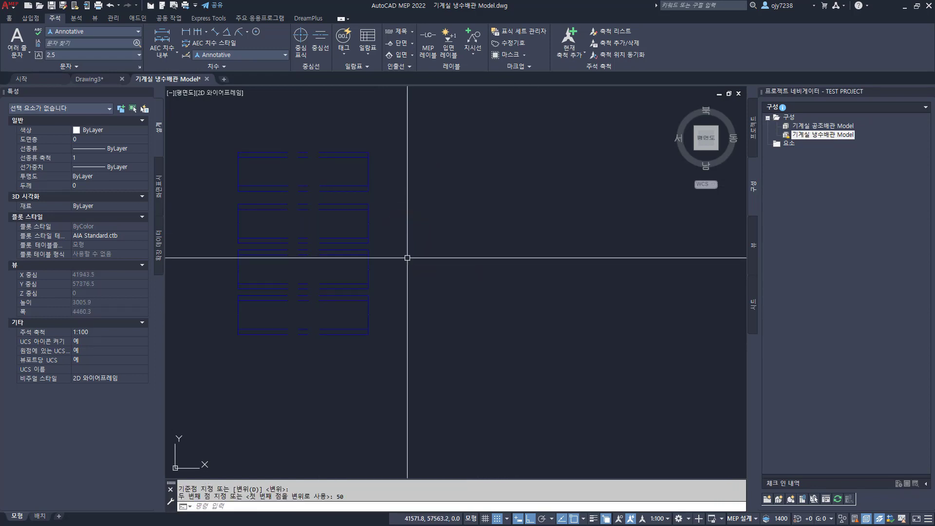
# Move the lower two pipes straight down by 50 mm.
pyautogui.press('space')
pyautogui.click(382, 269)
pyautogui.click(264, 371)
pyautogui.press('space')
pyautogui.click(396, 337)
pyautogui.write('50')
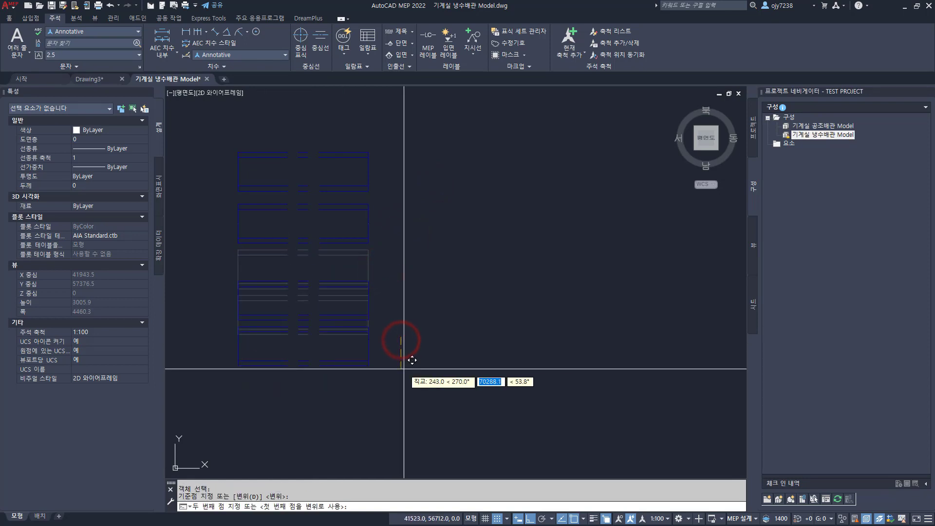
pyautogui.press('Return')
# Move the lowest pipe straight down by 50 mm.
pyautogui.press('space')
pyautogui.click(381, 327)
pyautogui.click(274, 379)
pyautogui.press('space')
pyautogui.click(387, 378)
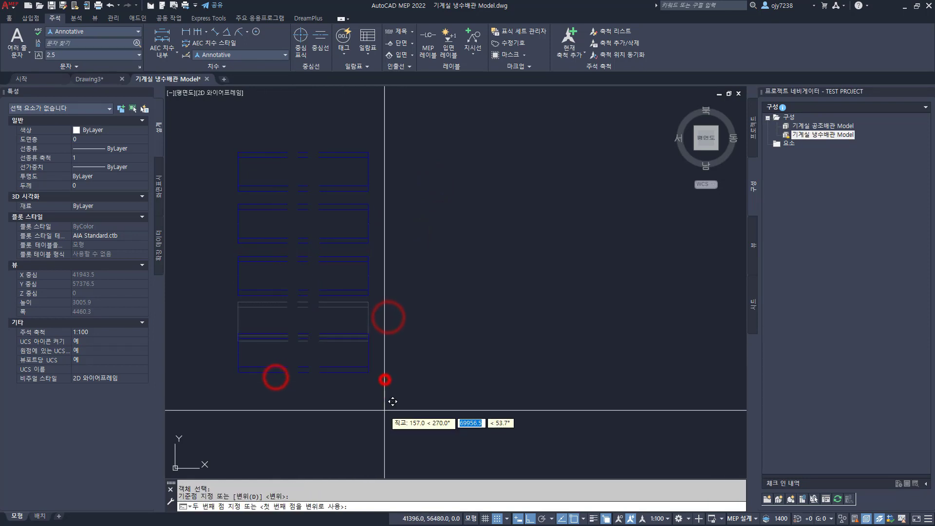
pyautogui.write('50')
pyautogui.press('Return')
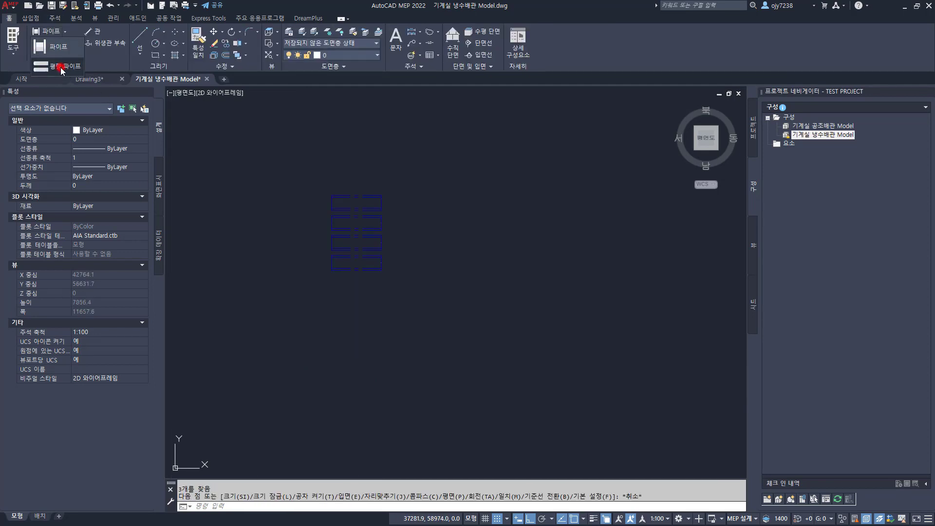
# Start parallel pipe routing with the uppermost chilled water pipe as baseline and the three pipes below it as parallels.
pyautogui.click(62, 69)
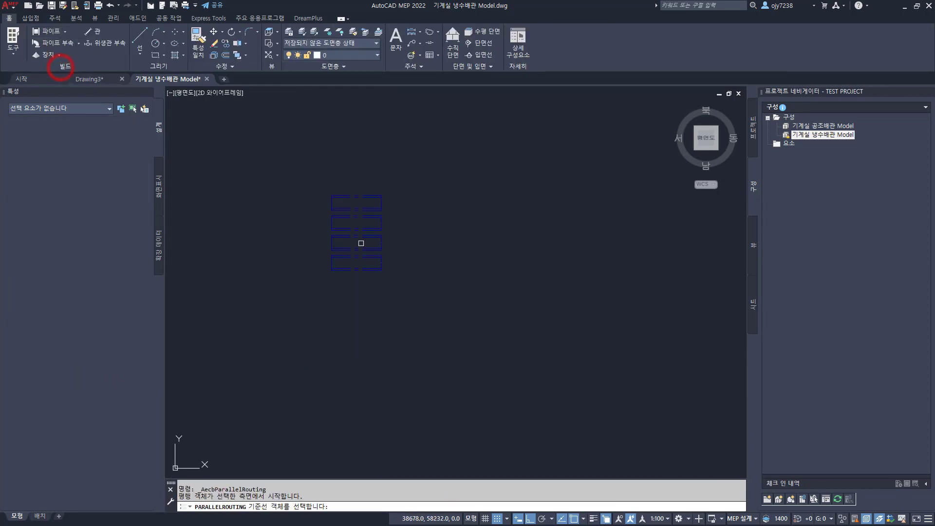
pyautogui.click(381, 202)
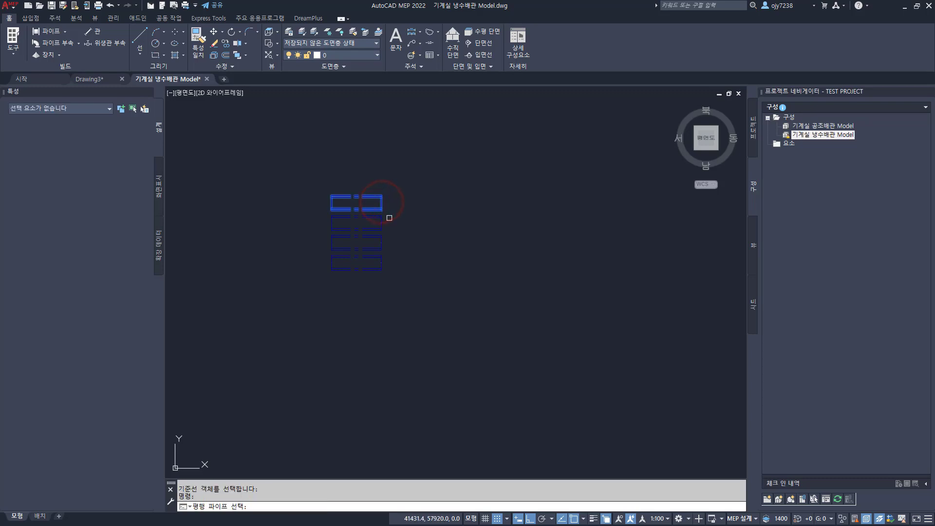
pyautogui.click(393, 220)
pyautogui.click(314, 343)
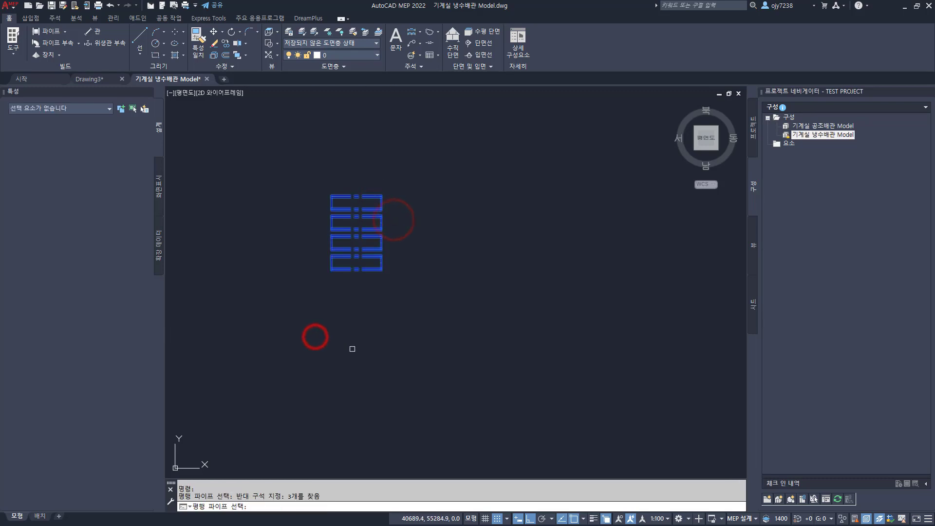
pyautogui.press('Return')
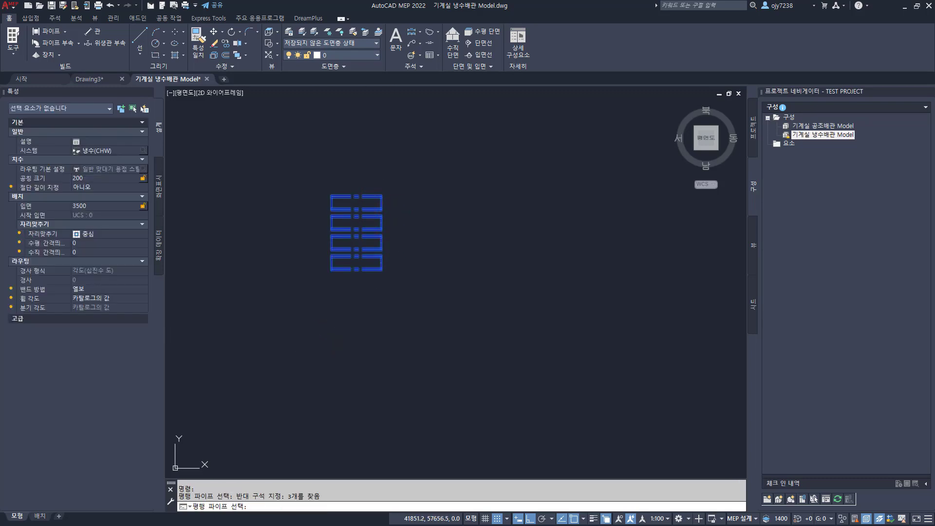
# Route the four pipes right to about X 46940, down to about Y 54290 and right to about X 51250, and save and close the drawing.
pyautogui.scroll(-3, 432, 220)
pyautogui.click(432, 220)
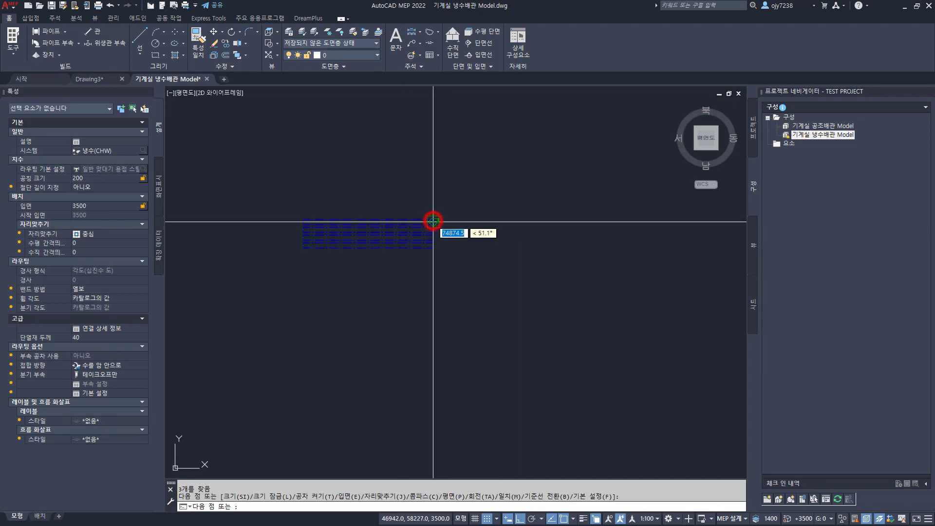
pyautogui.click(474, 297)
pyautogui.click(513, 291)
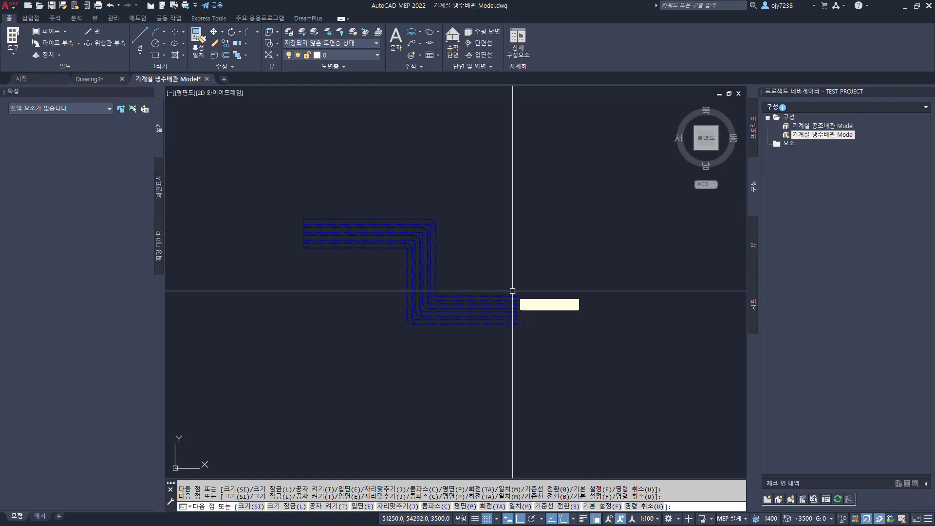
pyautogui.press('Return')
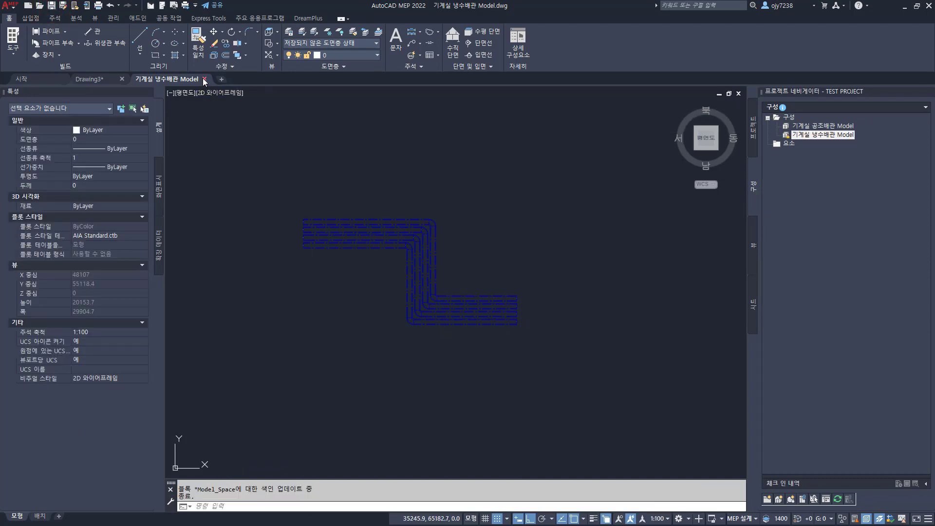
pyautogui.click(204, 79)
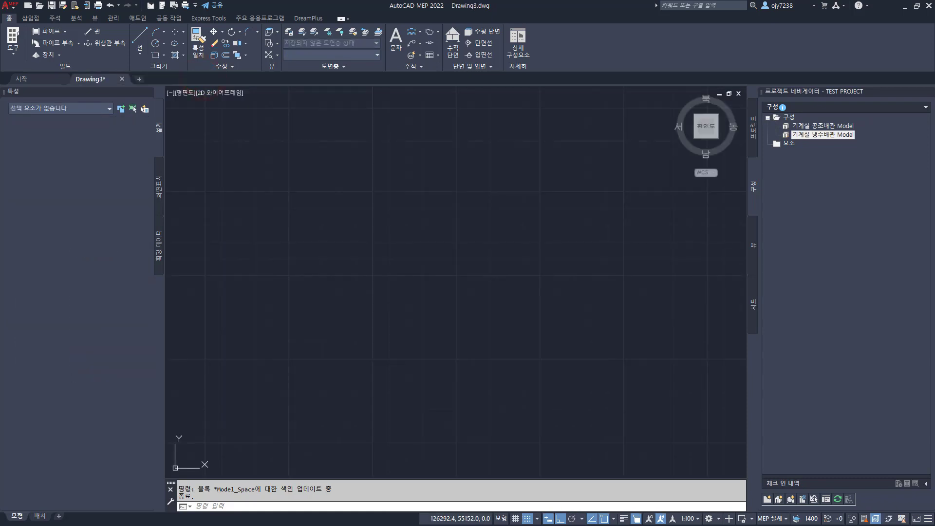
# Create and open a new project construct named "기계실 온수배관 Model", with the same text as its description.
pyautogui.rightClick(789, 117)
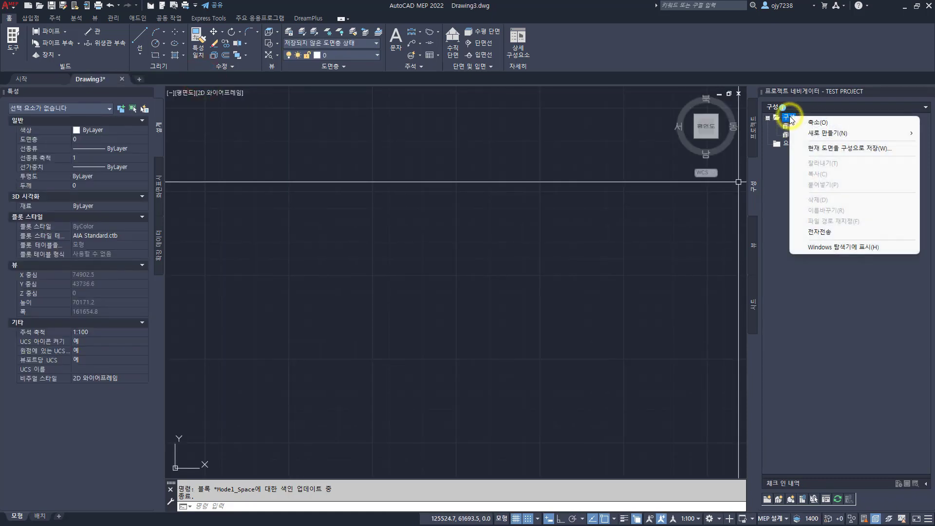
pyautogui.click(838, 133)
pyautogui.click(768, 144)
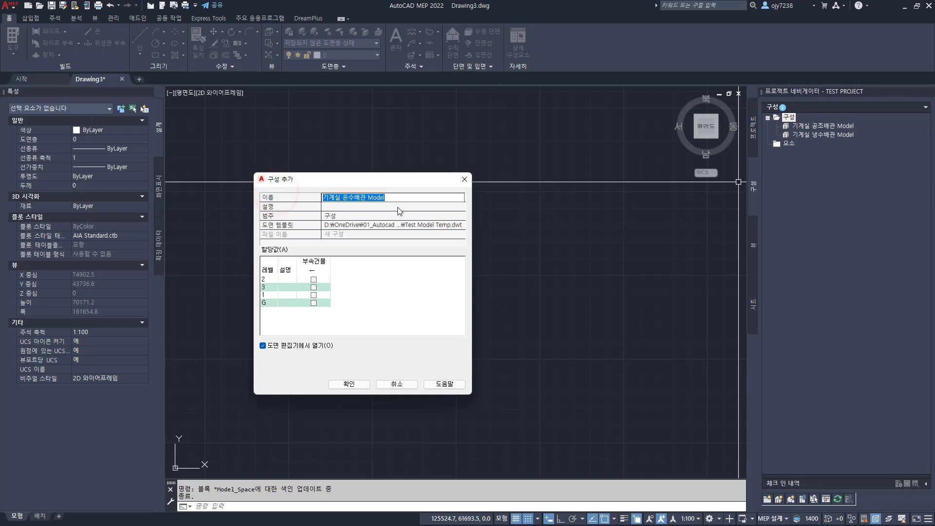
pyautogui.click(352, 207)
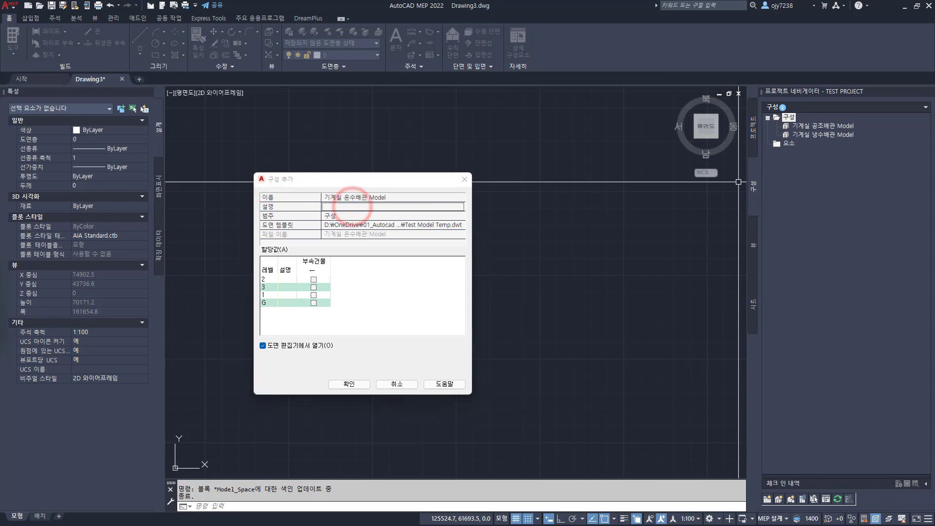
pyautogui.write('기계실 온수배관 Model')
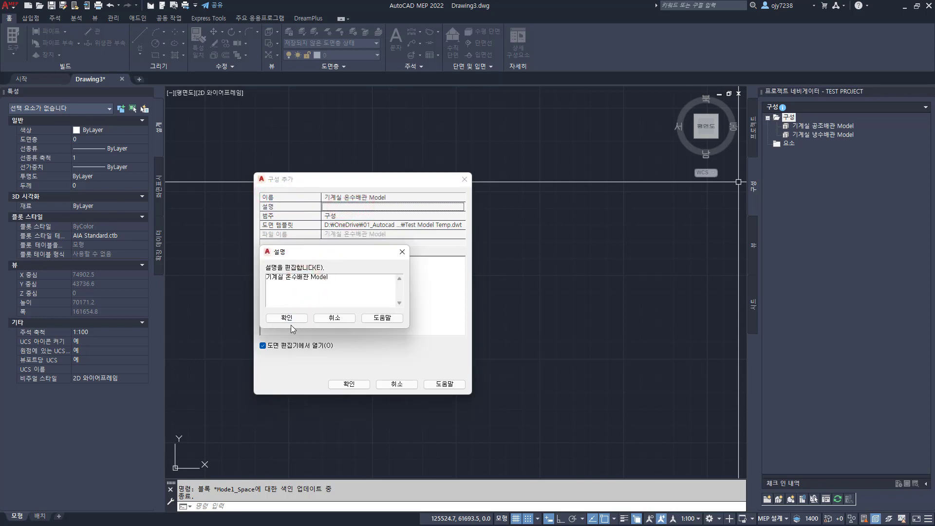
pyautogui.click(293, 319)
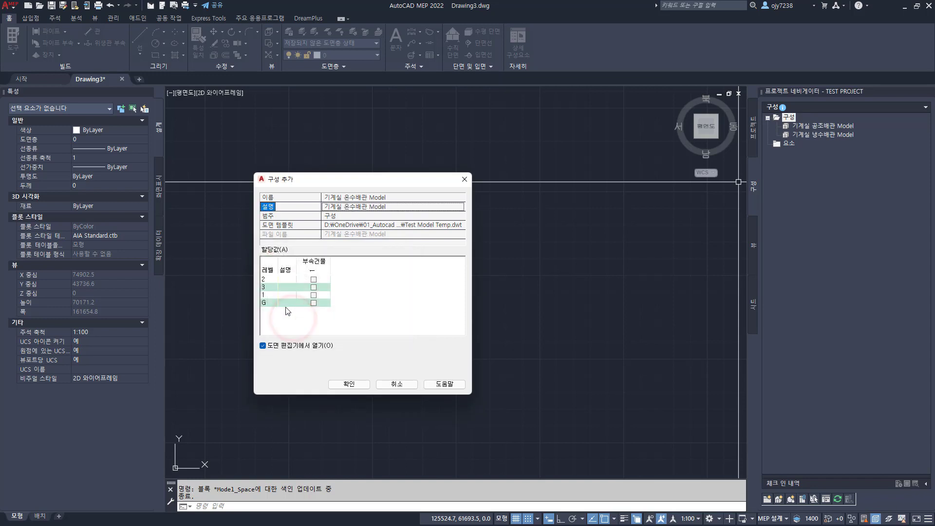
pyautogui.click(357, 382)
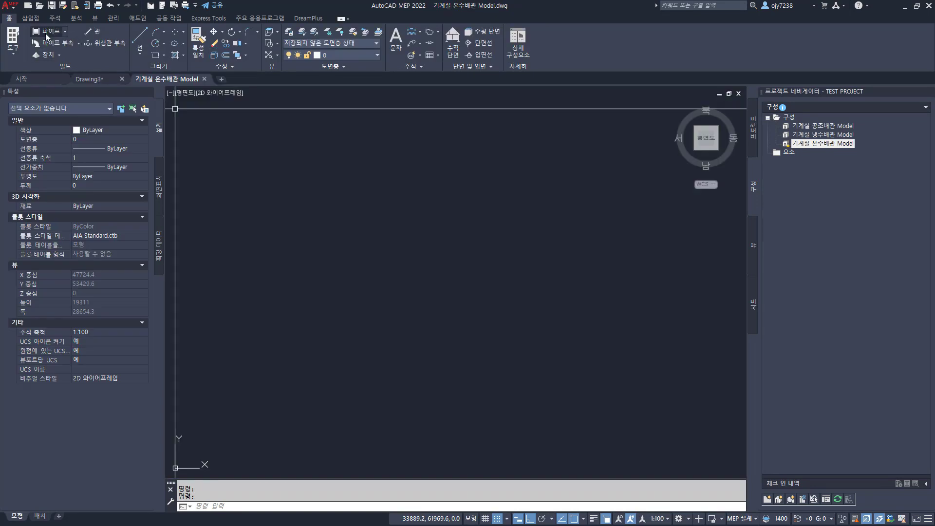
# Start a new pipe with system 온수 서비스(HWS), nominal size 150 and elevation 4000.
pyautogui.click(48, 34)
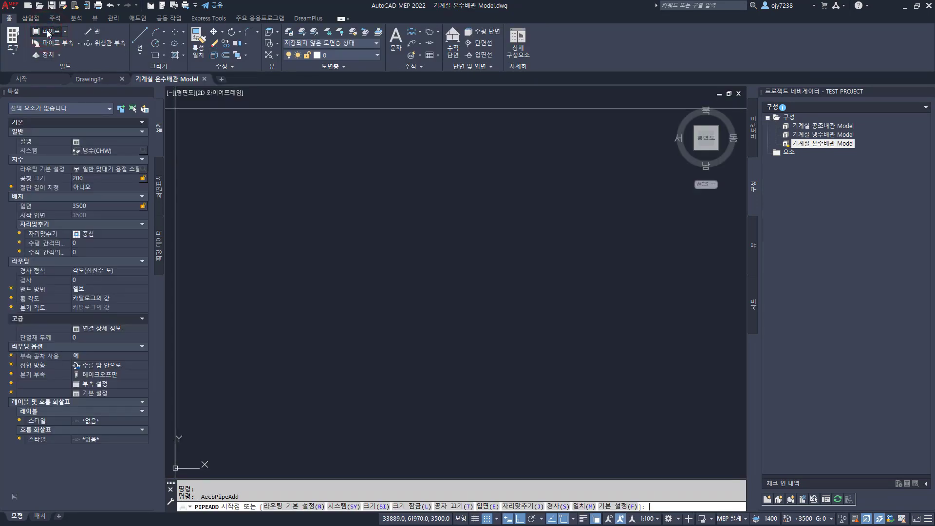
pyautogui.click(135, 151)
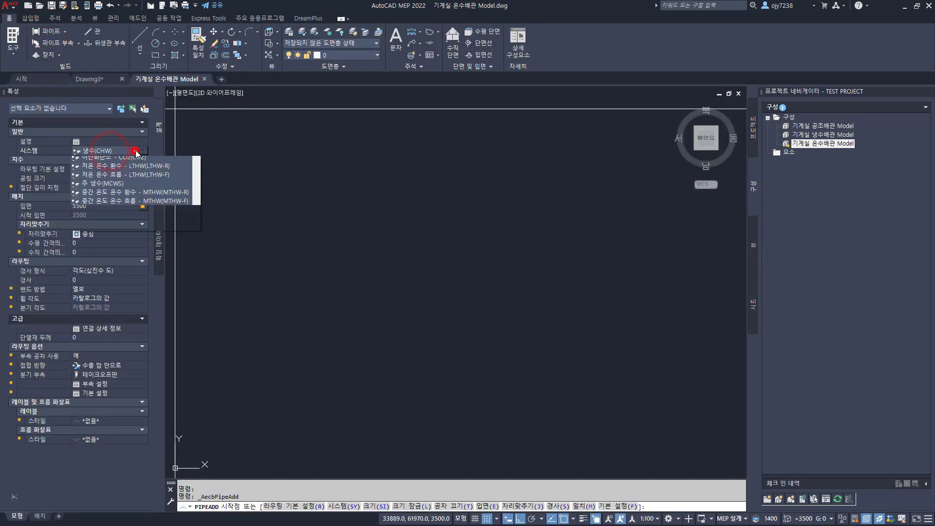
pyautogui.click(105, 333)
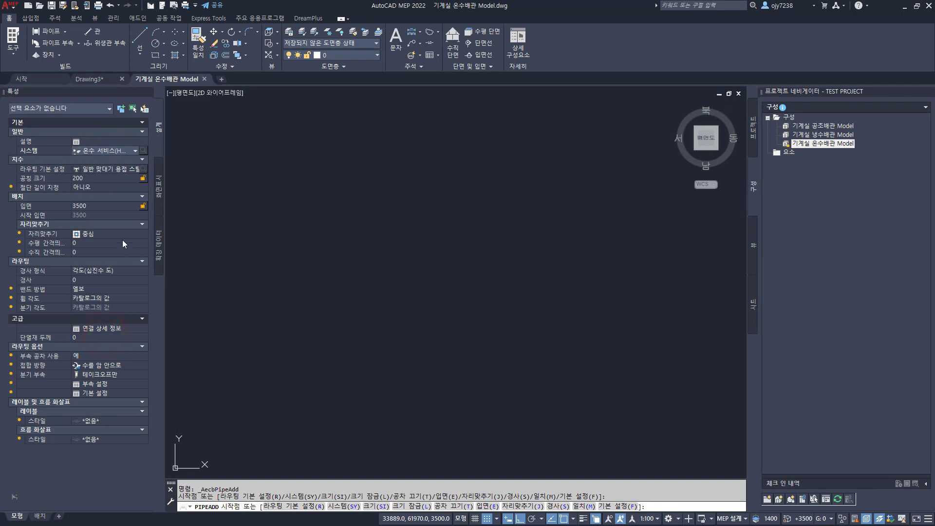
pyautogui.click(93, 178)
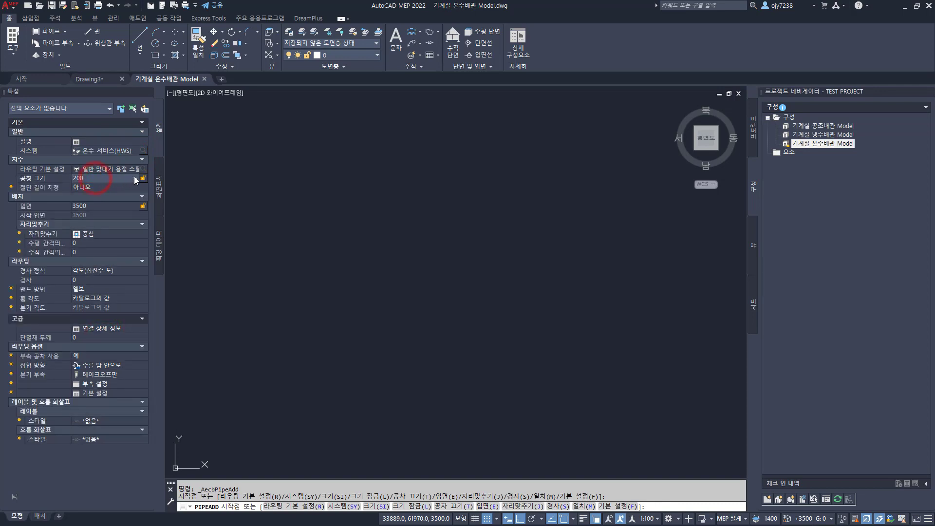
pyautogui.click(135, 178)
pyautogui.click(82, 284)
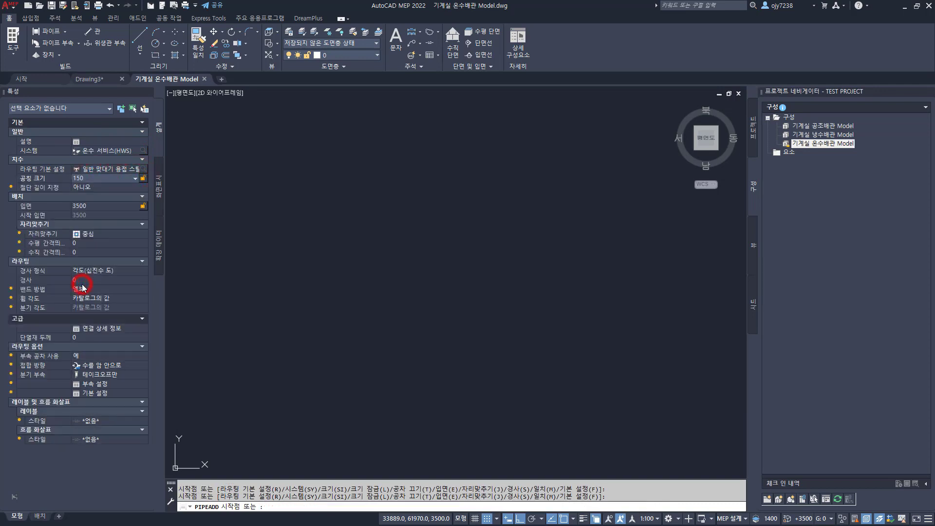
pyautogui.click(100, 206)
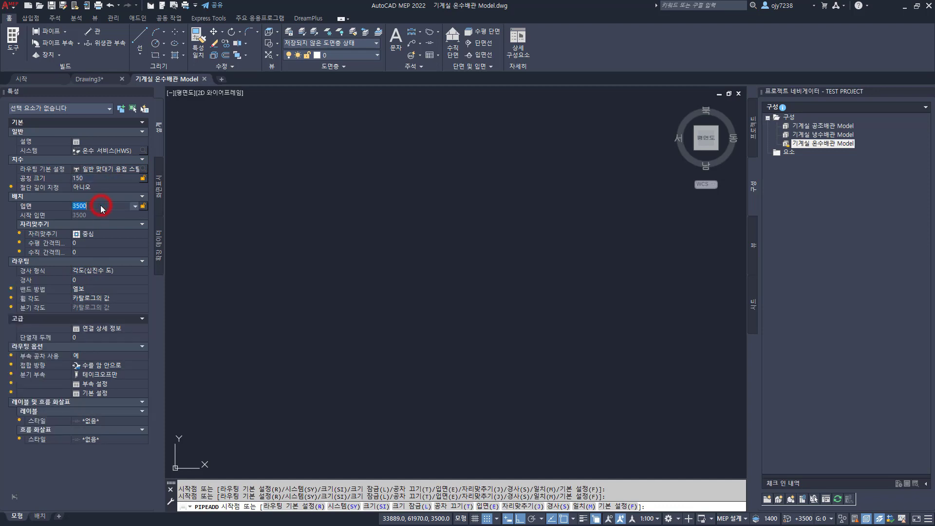
pyautogui.write('4000')
pyautogui.press('Return')
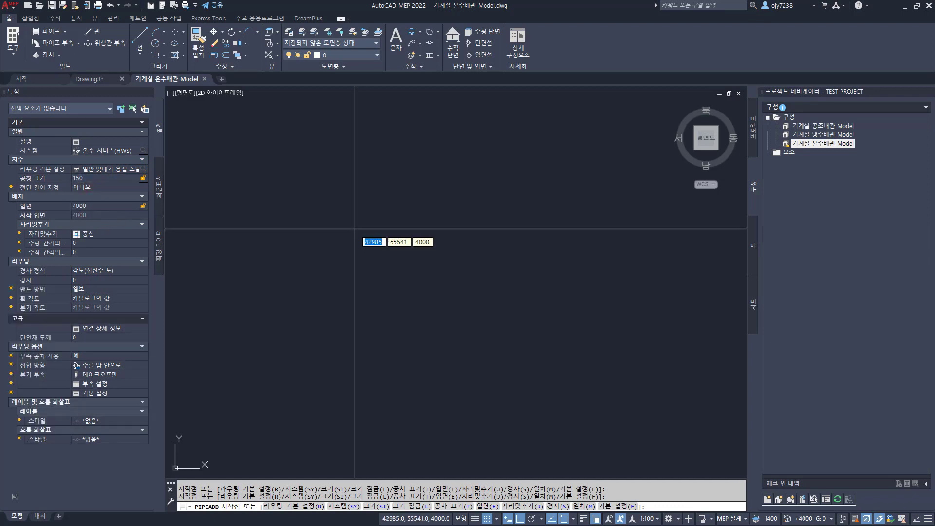
# Draw a 1000 mm long horizontal hot water pipe running right from about X 39720, Y 57840.
pyautogui.click(293, 192)
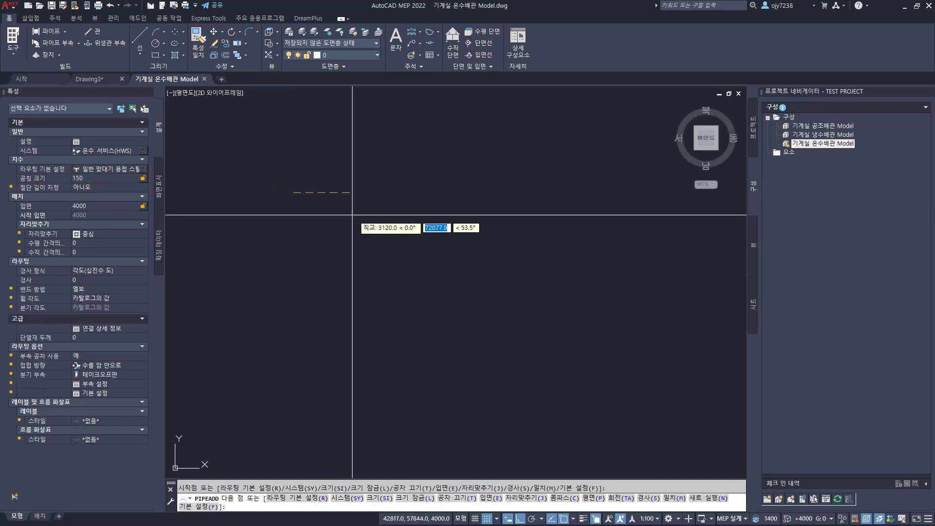
pyautogui.write('1000')
pyautogui.press('Return')
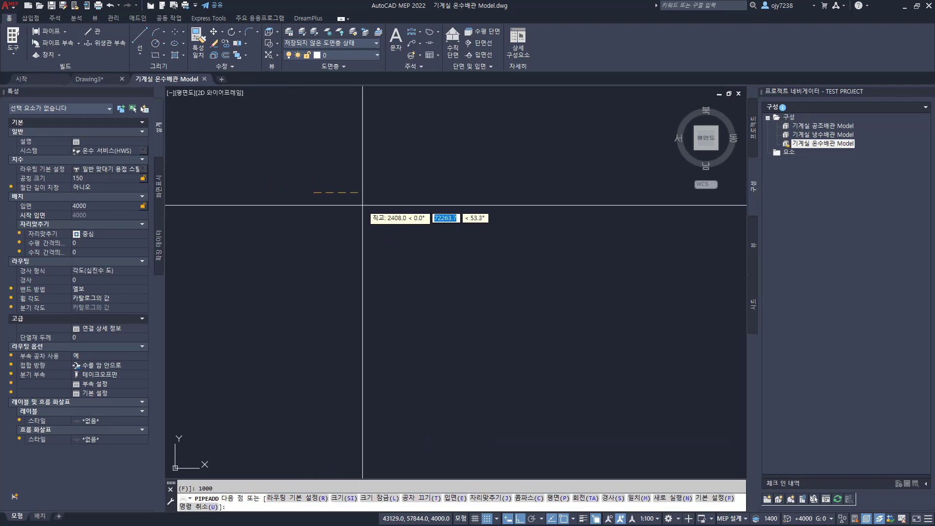
pyautogui.press('Escape')
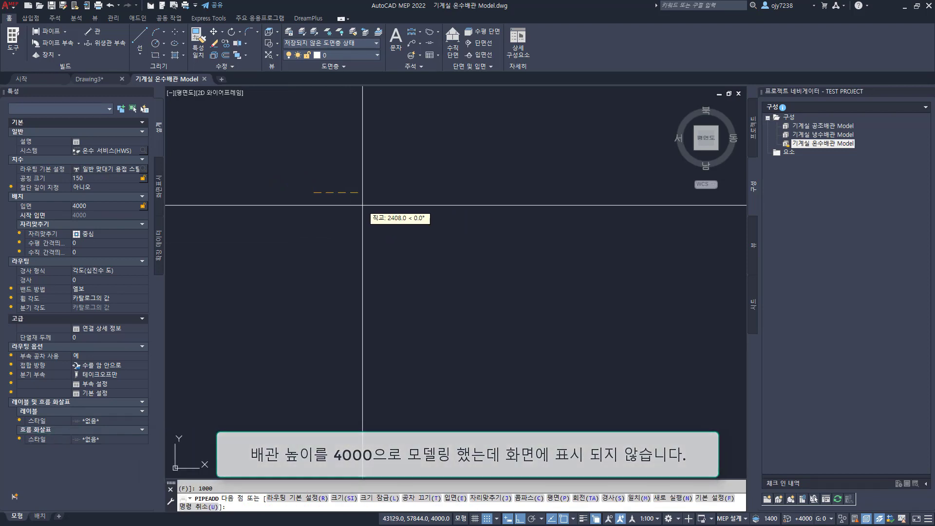
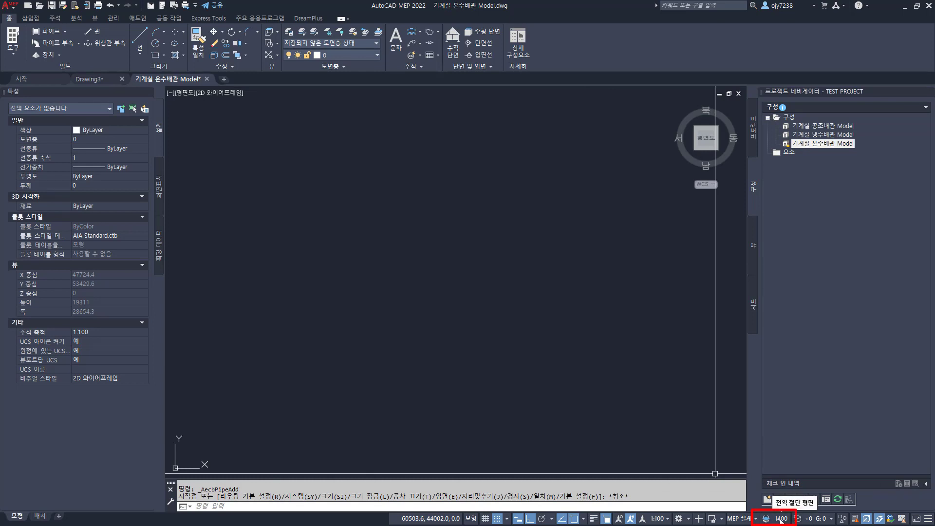
# Raise the upper display range of the global cut plane to include the hot water pipe's elevation.
pyautogui.click(781, 519)
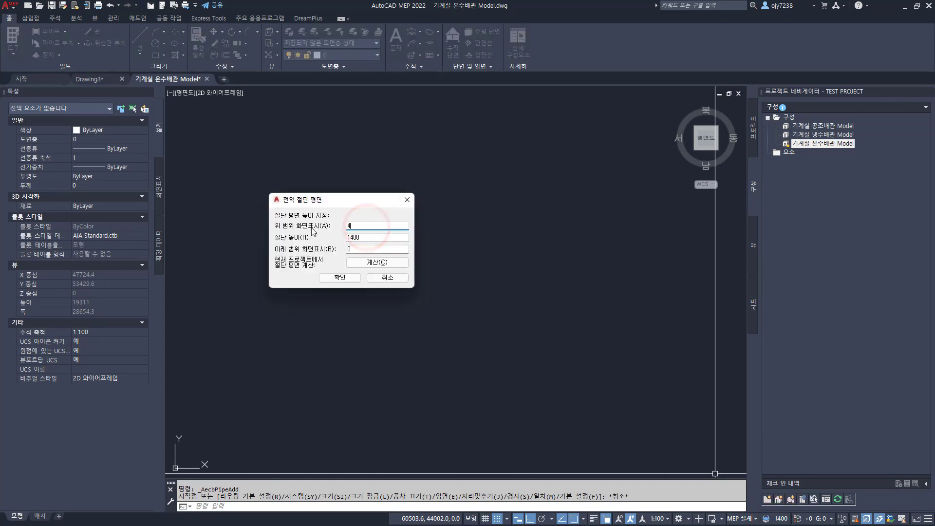
pyautogui.click(340, 277)
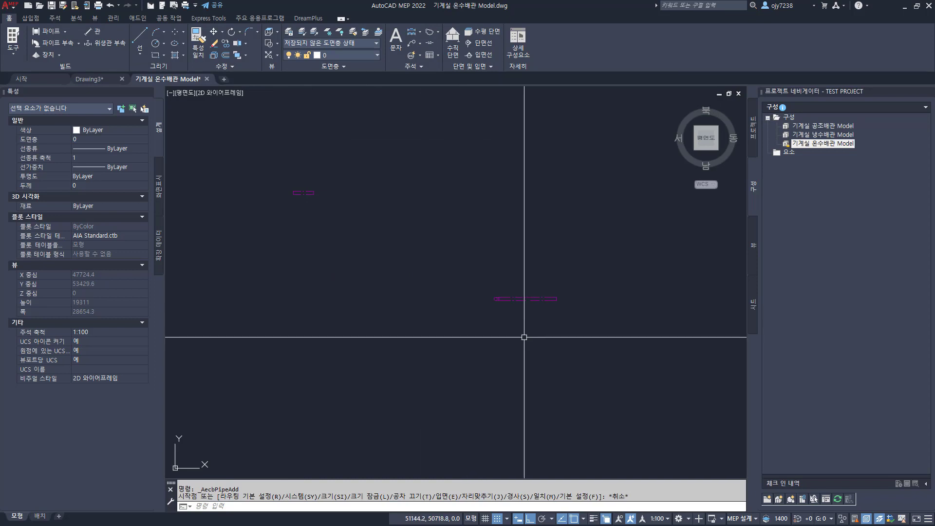
# Delete the leftover sample pipe objects to the lower right of the new hot water pipe.
pyautogui.click(592, 280)
pyautogui.click(428, 332)
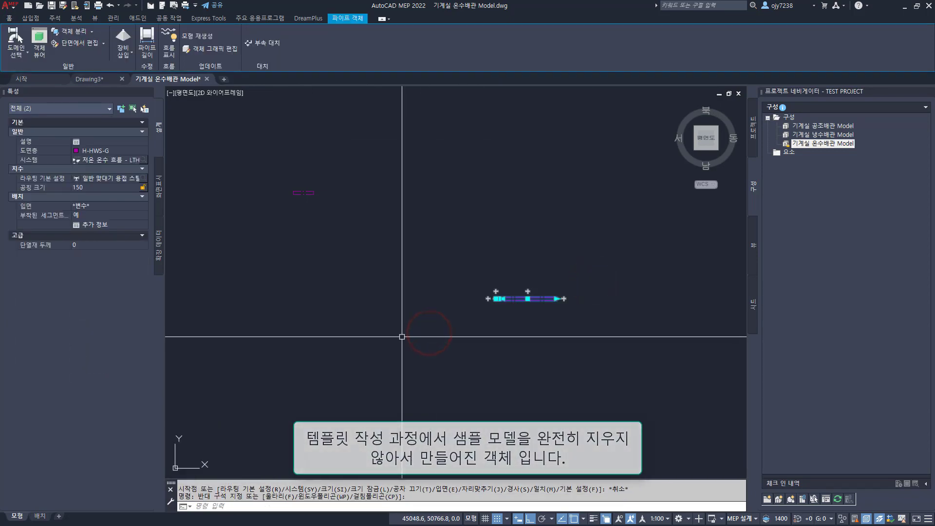
pyautogui.press('Delete')
pyautogui.click(594, 267)
pyautogui.click(430, 347)
pyautogui.press('Delete')
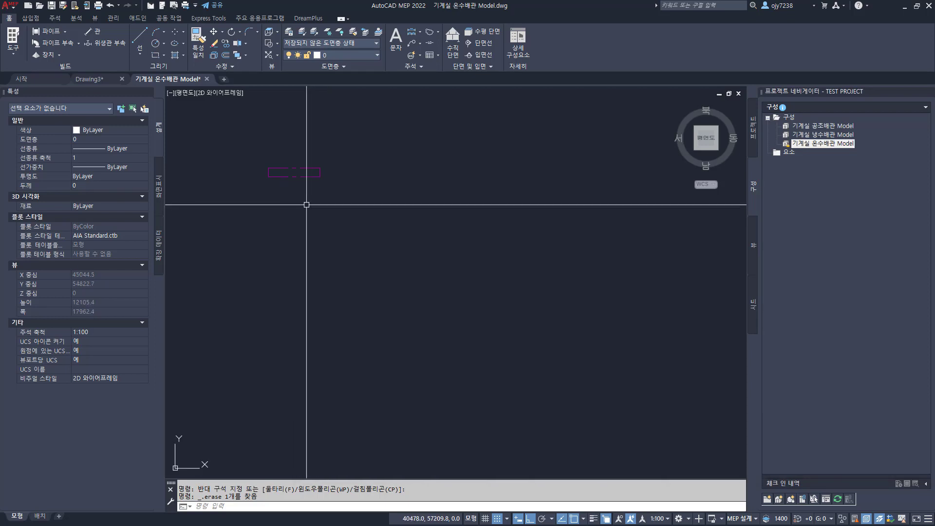
# Set the hot water pipe's insulation thickness to 40.
pyautogui.click(321, 203)
pyautogui.click(291, 145)
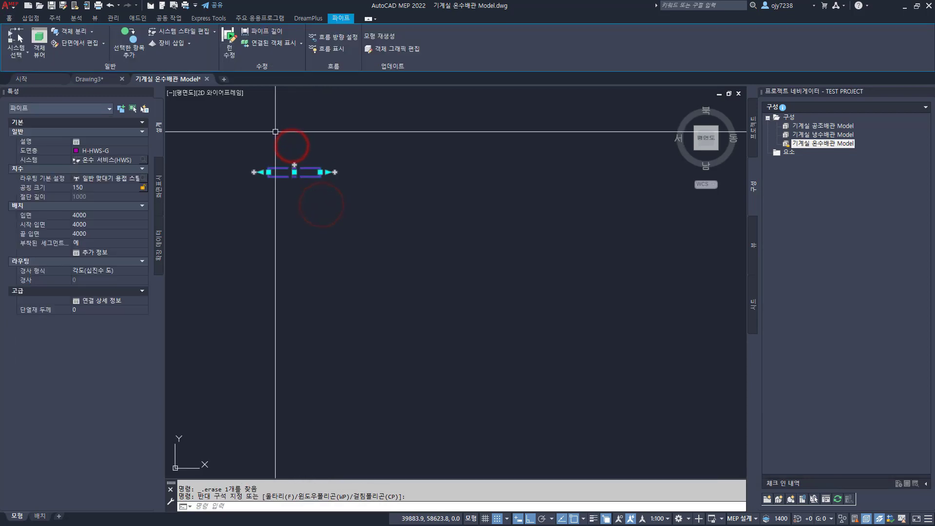
pyautogui.click(101, 308)
pyautogui.press('Return')
pyautogui.press('Escape')
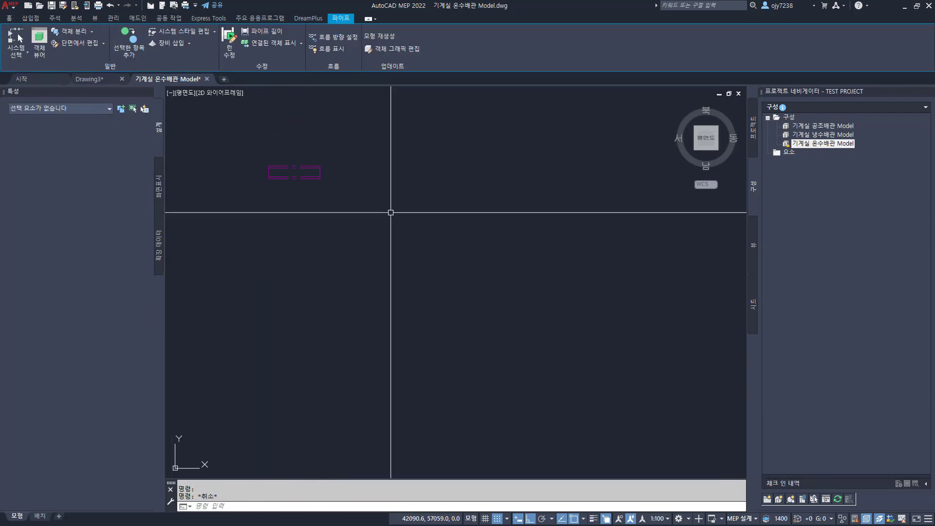
# Offset the insulated hot water pipe downward three times in succession at 350 mm, making a stack of four pipes.
pyautogui.scroll(-2, 307, 194)
pyautogui.click(225, 55)
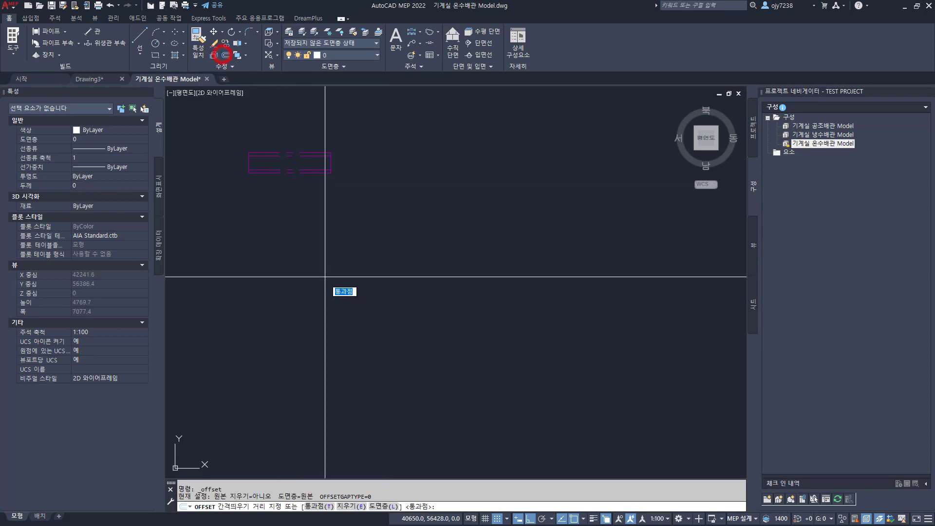
pyautogui.write('350')
pyautogui.press('Return')
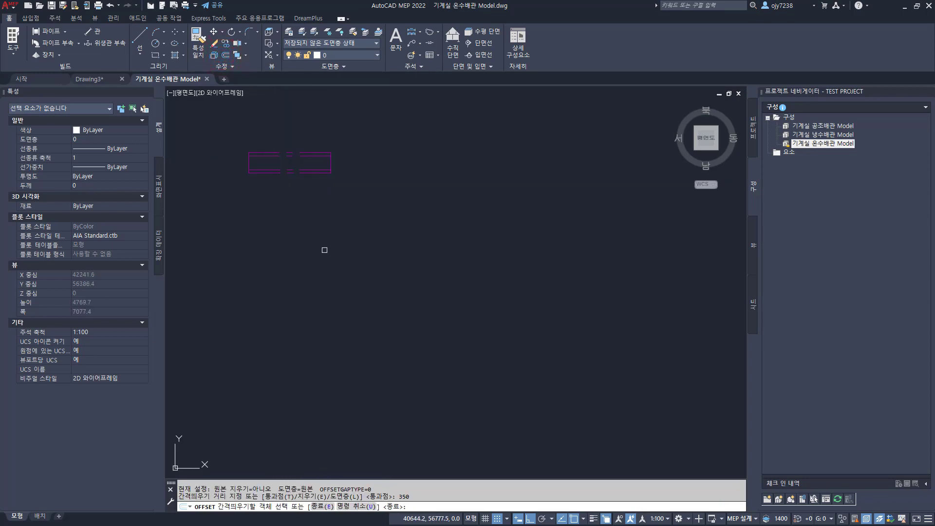
pyautogui.click(304, 171)
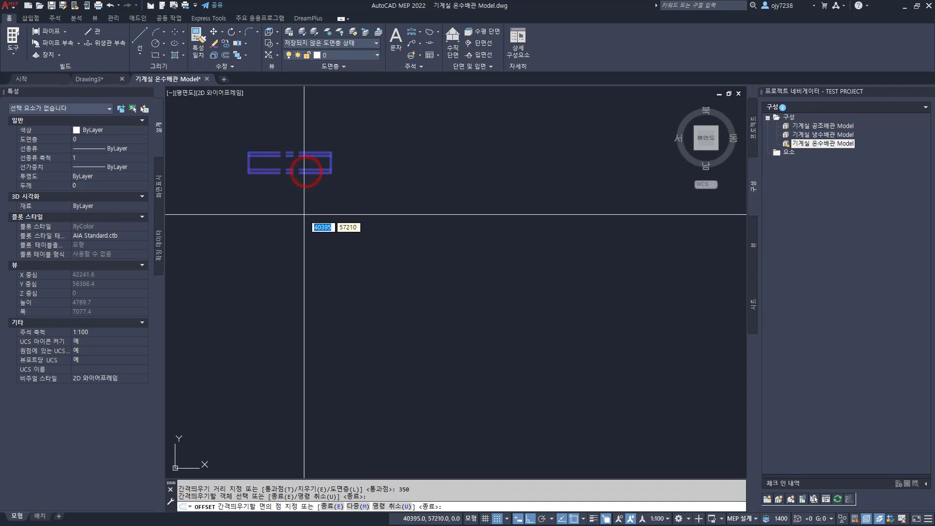
pyautogui.click(304, 215)
pyautogui.click(309, 202)
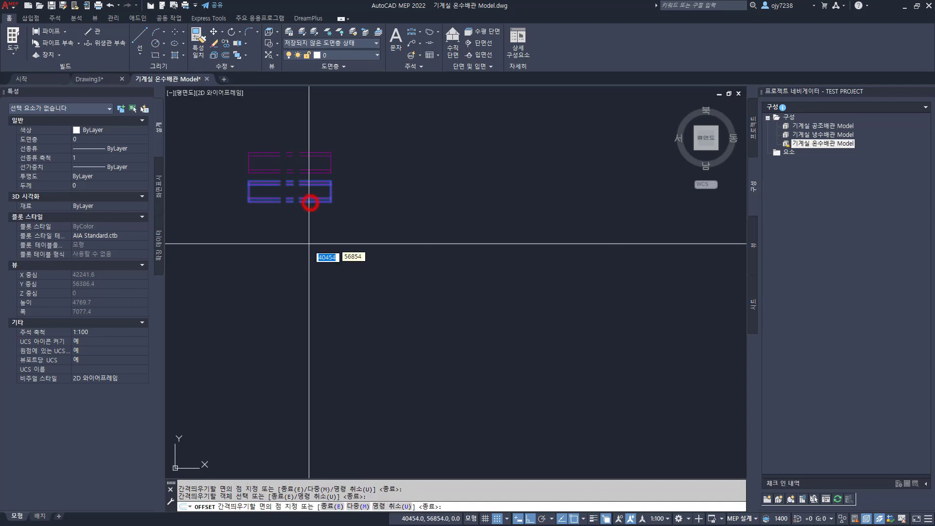
pyautogui.click(309, 247)
pyautogui.click(314, 229)
pyautogui.click(312, 268)
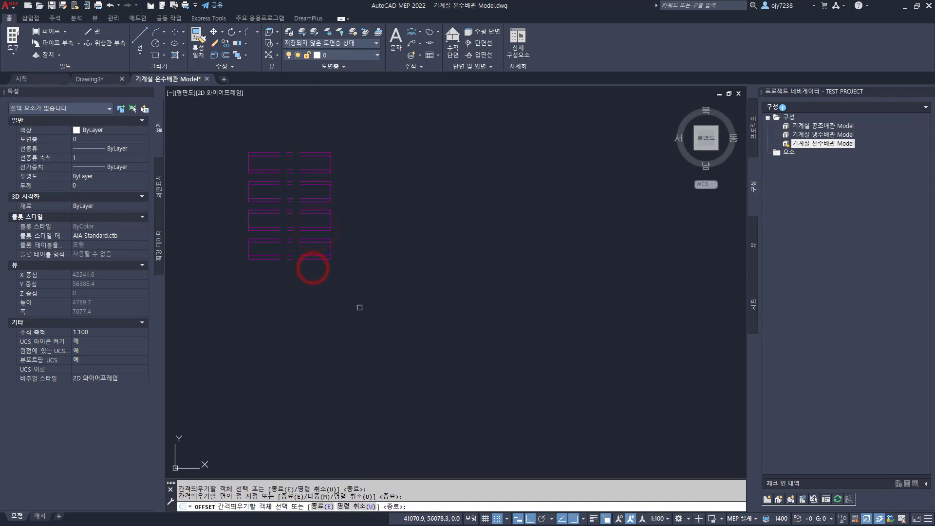
pyautogui.press('Escape')
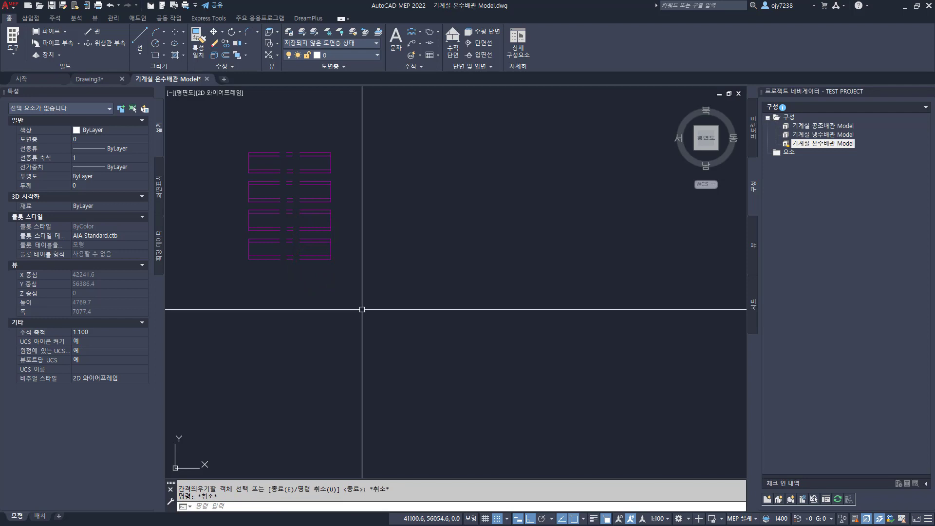
# Start parallel pipe routing with the uppermost hot water pipe as baseline and the three pipes below it as parallels.
pyautogui.click(66, 33)
pyautogui.click(64, 64)
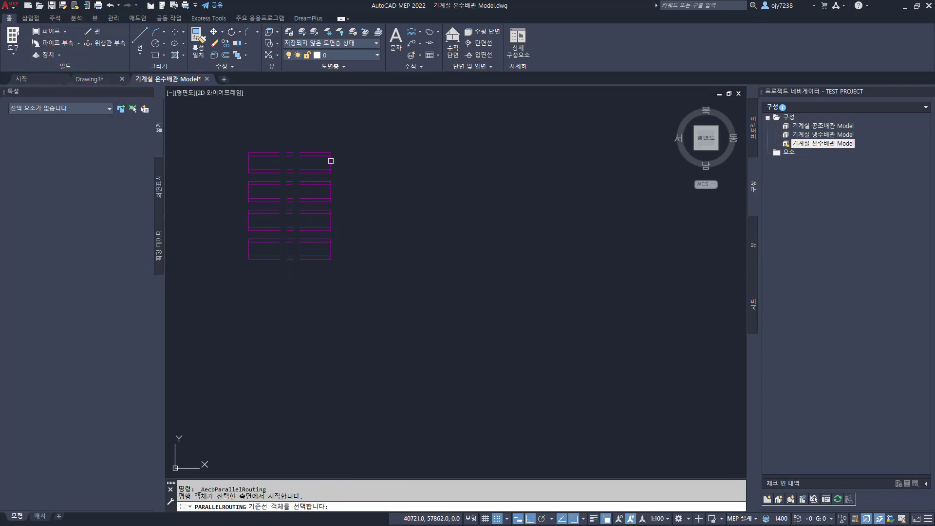
pyautogui.click(330, 161)
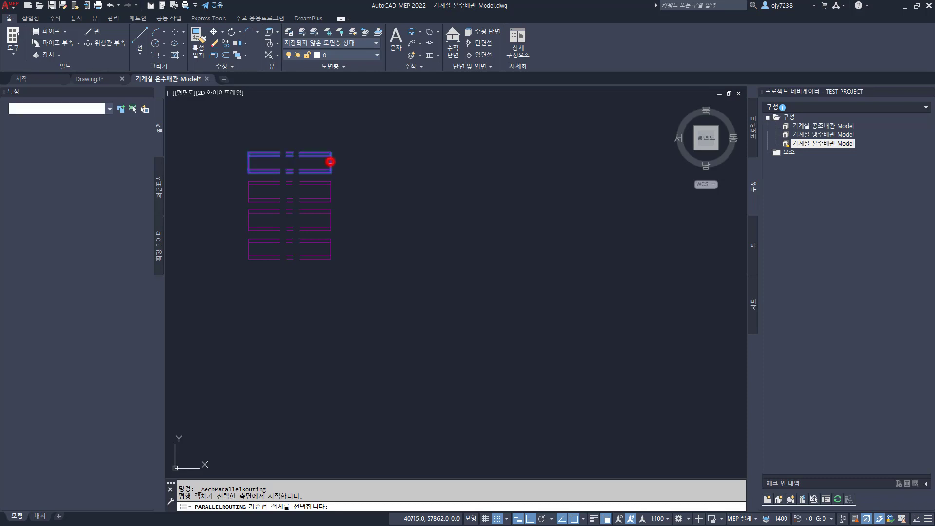
pyautogui.click(344, 187)
pyautogui.click(264, 325)
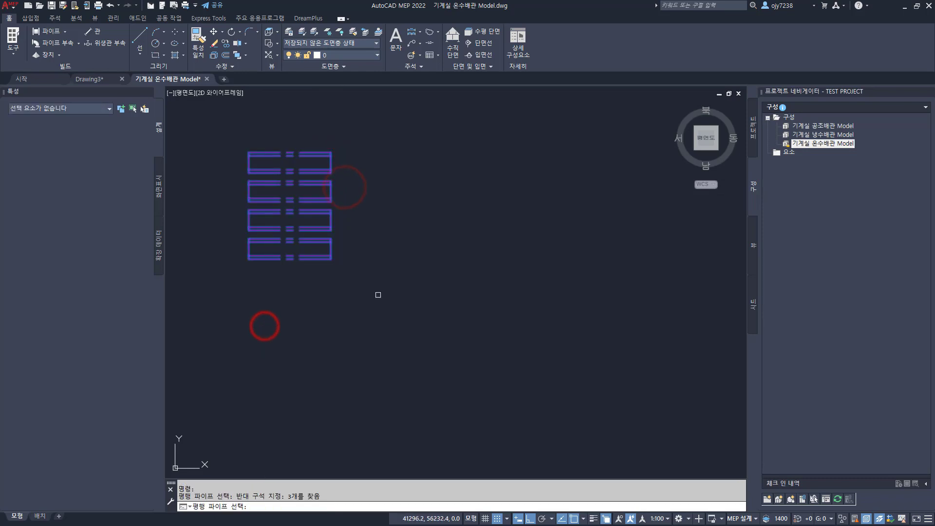
pyautogui.press('Return')
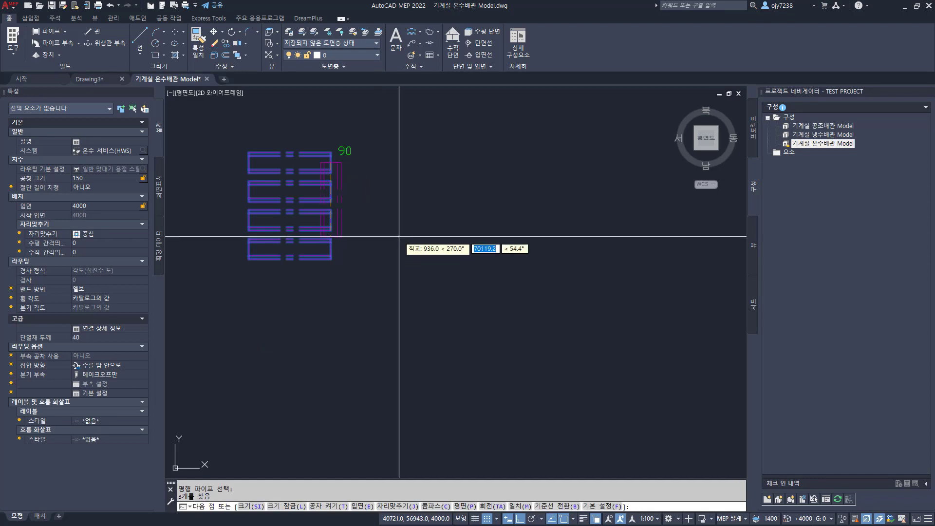
# Route the four parallel hot water pipes right, down and right again in a Z-shaped run, and save and close the drawing.
pyautogui.scroll(-4, 397, 236)
pyautogui.click(493, 233)
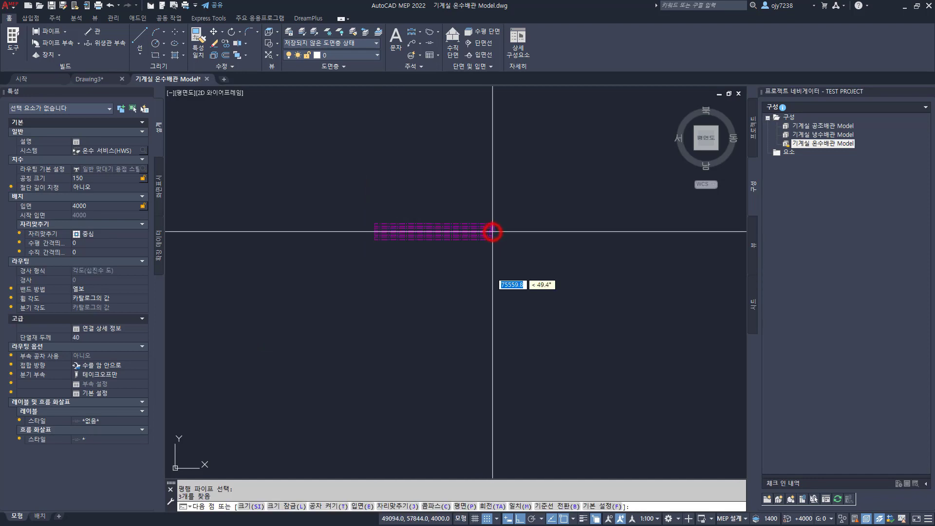
pyautogui.click(496, 344)
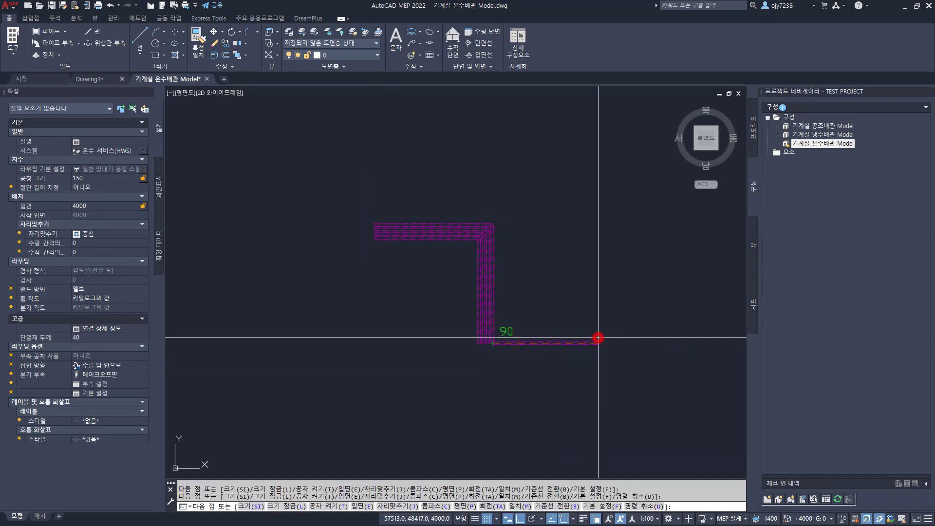
pyautogui.click(601, 334)
pyautogui.press('Return')
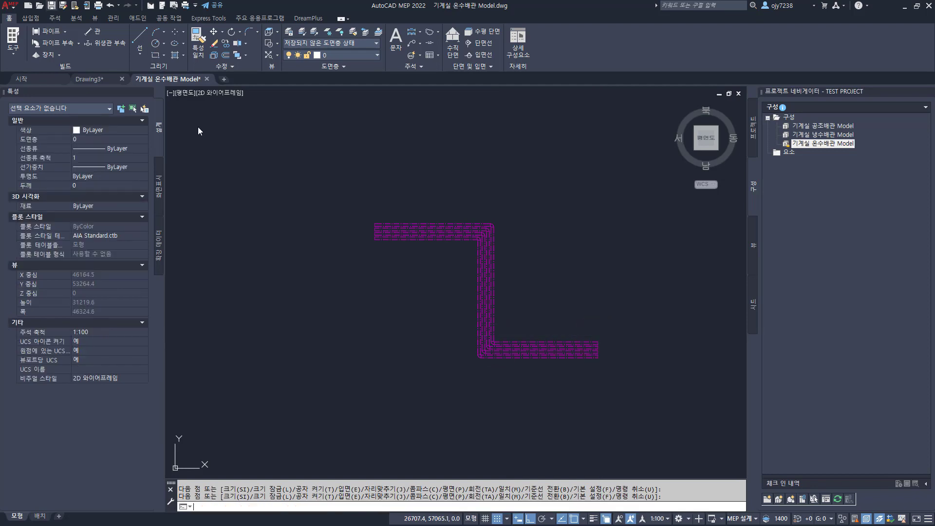
pyautogui.hotkey('ctrl', 's')
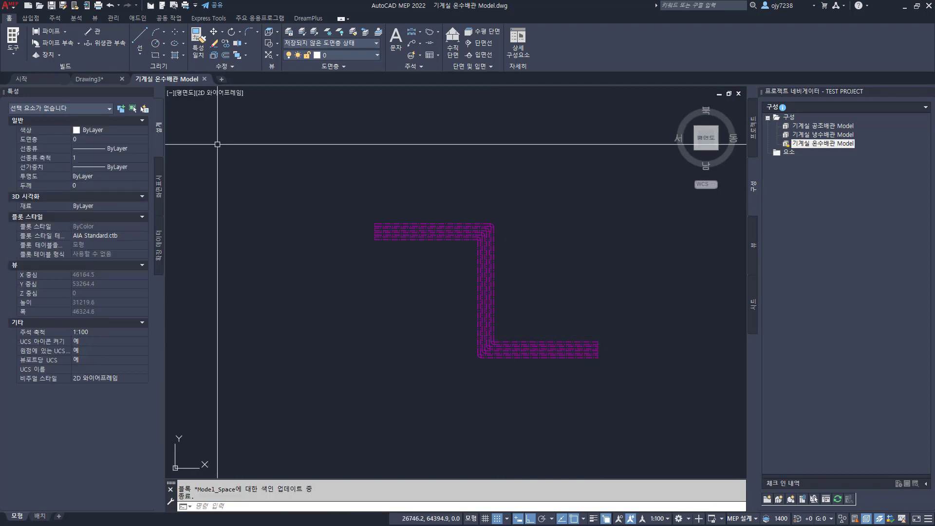
pyautogui.click(204, 79)
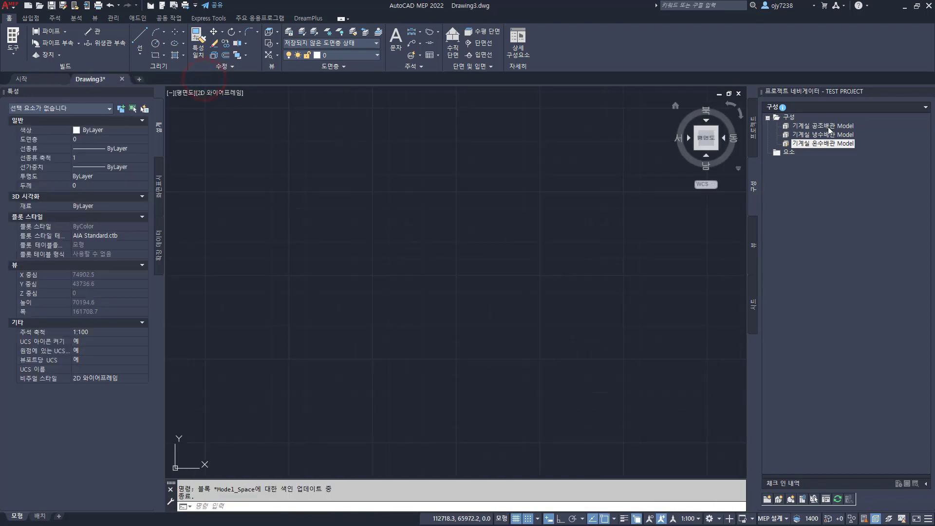
# Review the previews of the 기계실 공조배관, 냉수배관 and 온수배관 Model constructs in the project.
pyautogui.click(828, 126)
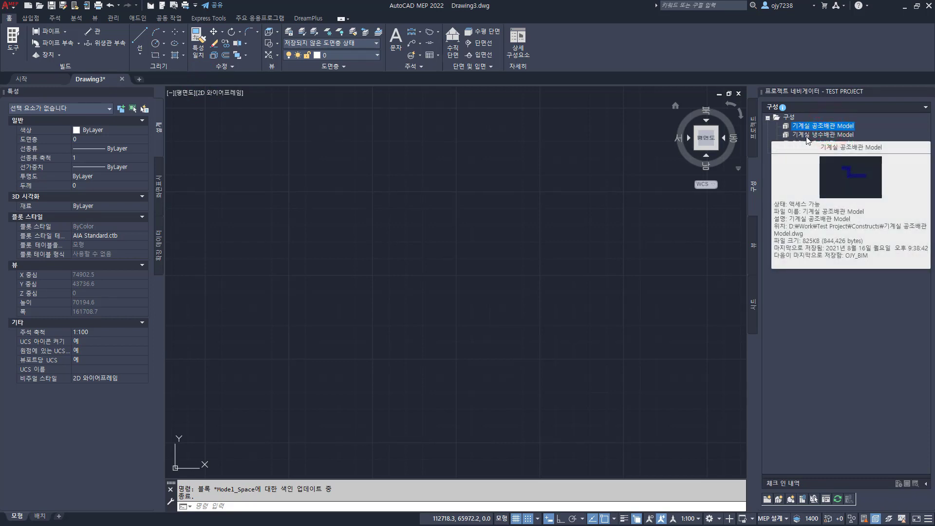
pyautogui.click(819, 135)
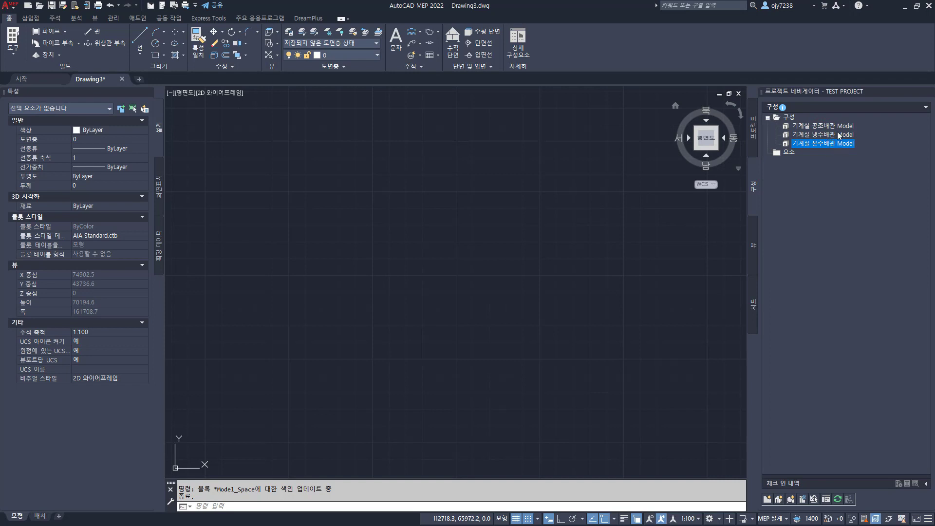
pyautogui.click(821, 127)
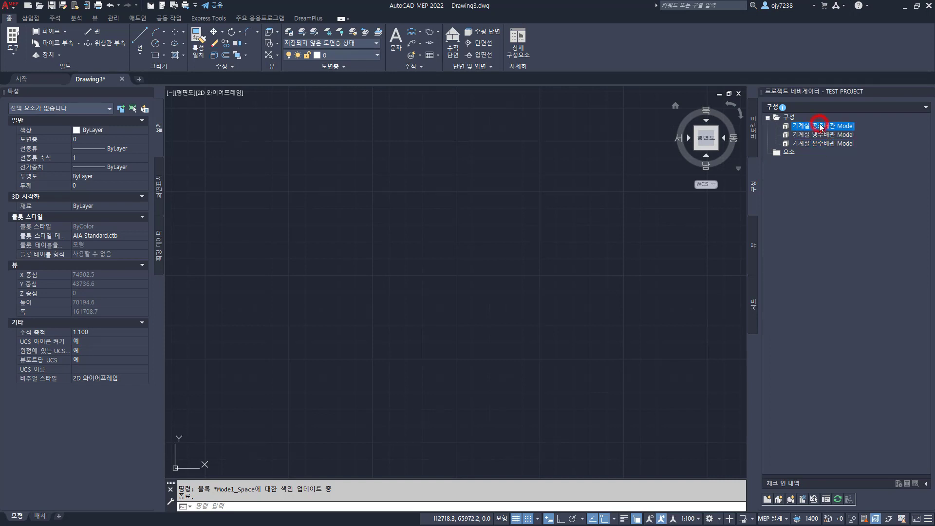
pyautogui.click(825, 136)
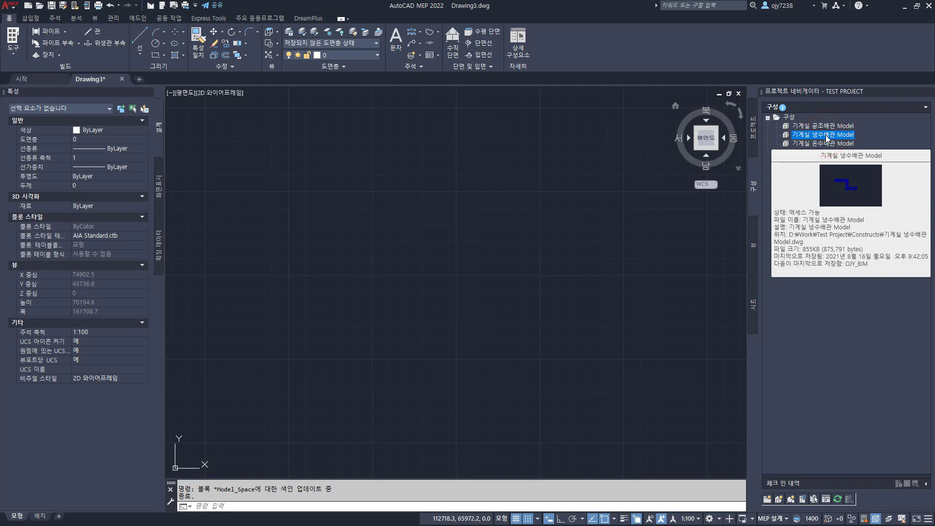
pyautogui.moveTo(825, 145)
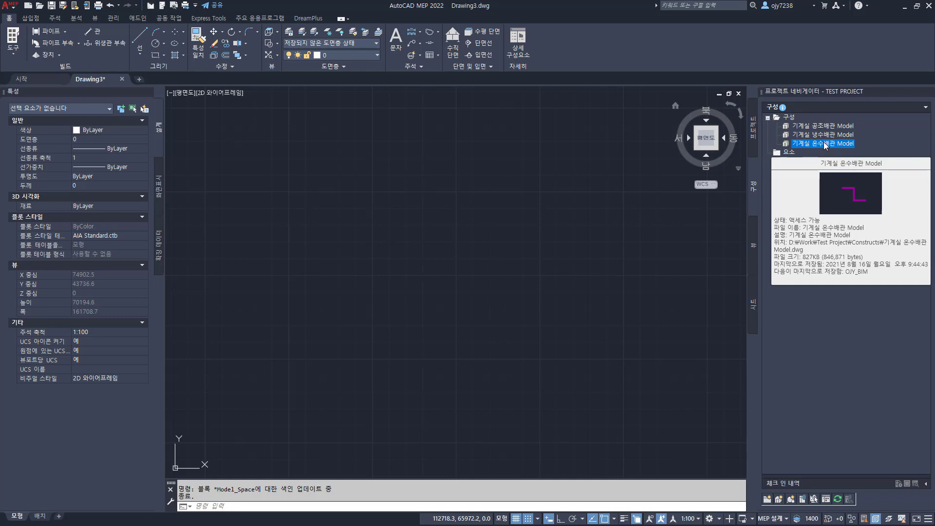
# Create a new general view drawing in the project with 기계실 level 3000 View as its name and description.
pyautogui.click(754, 248)
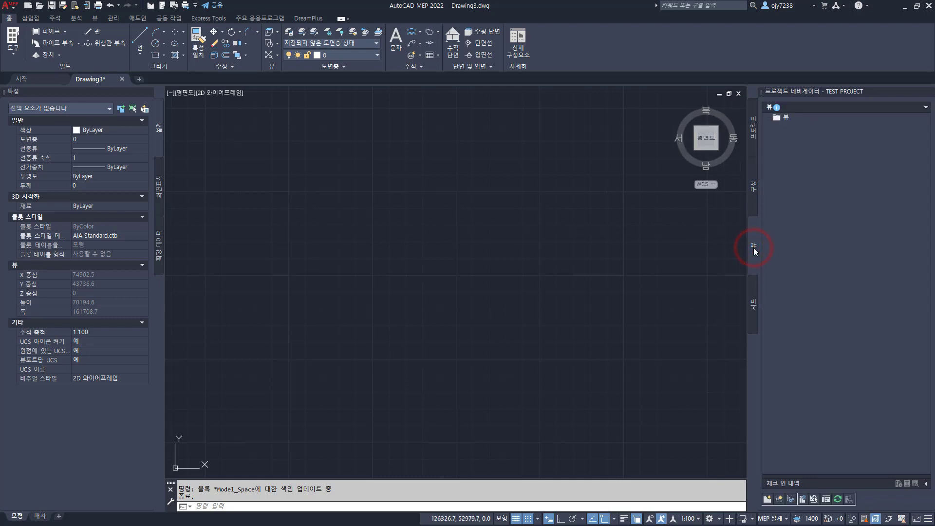
pyautogui.rightClick(785, 118)
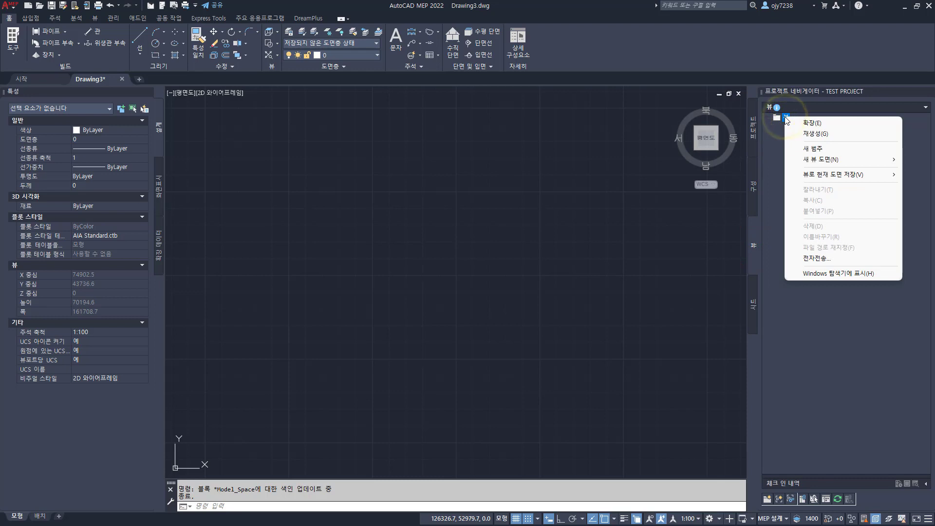
pyautogui.moveTo(832, 162)
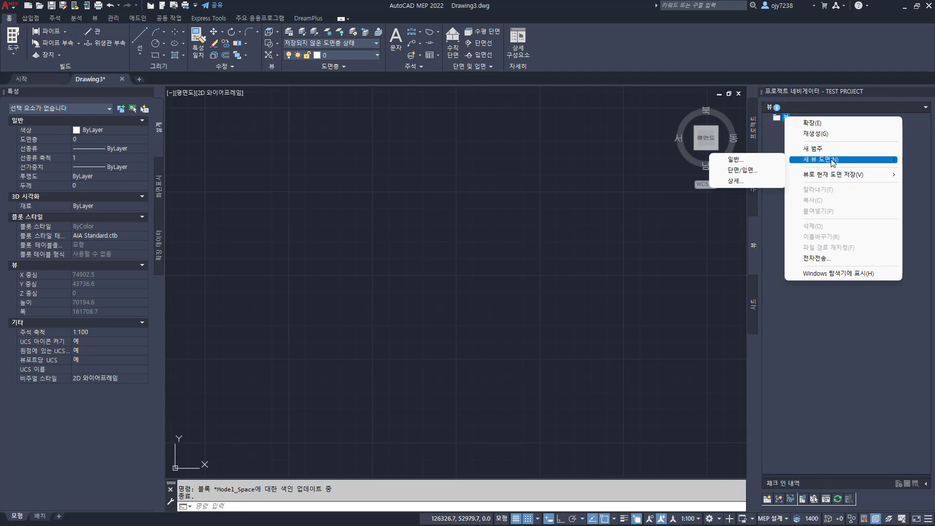
pyautogui.click(736, 160)
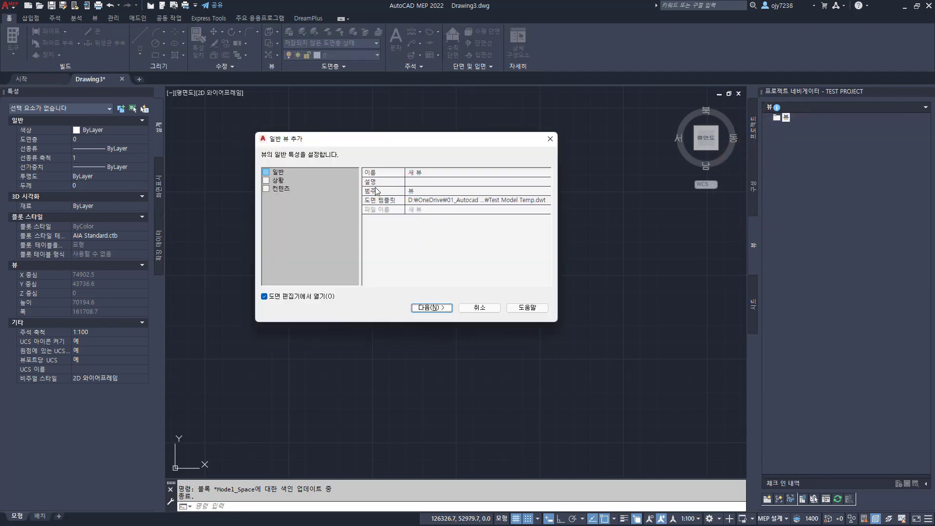
pyautogui.click(436, 173)
pyautogui.write('기계실 level 3000 View')
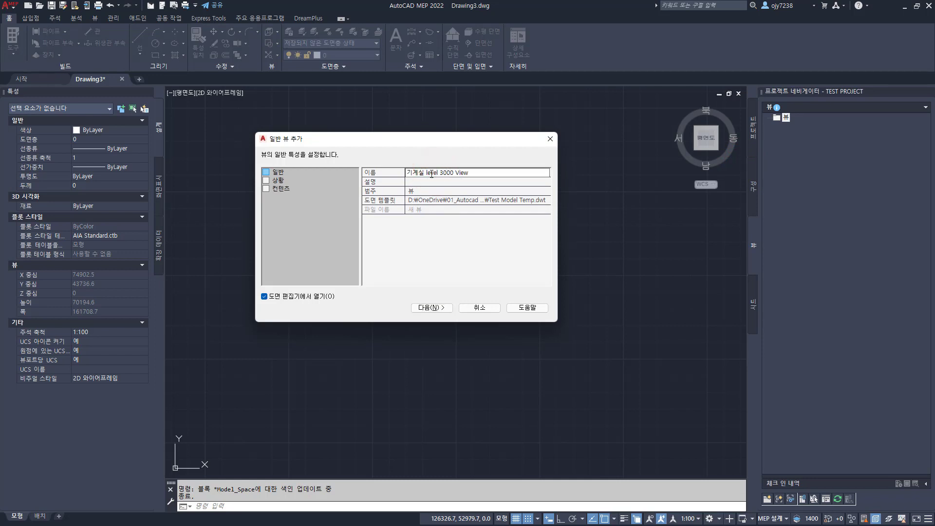
pyautogui.click(492, 174)
pyautogui.click(420, 182)
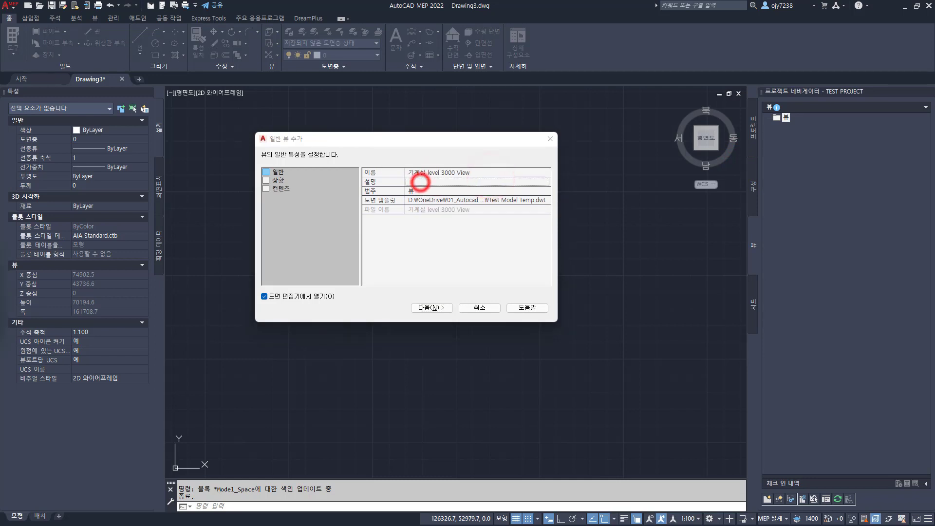
pyautogui.click(367, 295)
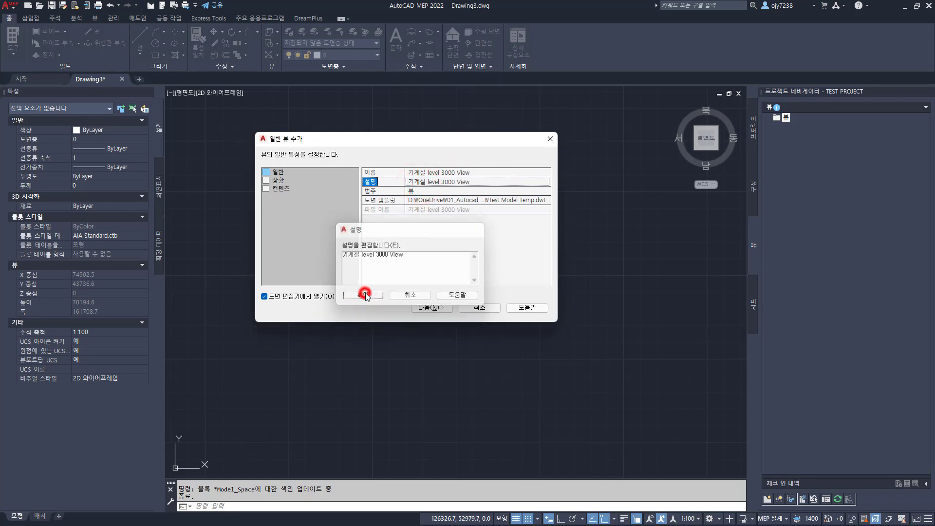
# Include level G and all three machine-room pipe constructs in the view, and finish creating it.
pyautogui.click(432, 307)
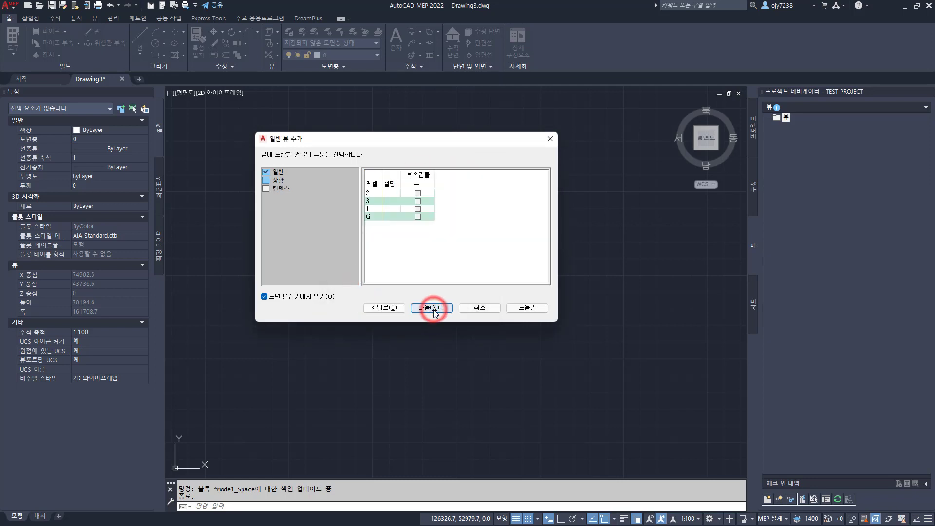
pyautogui.click(418, 217)
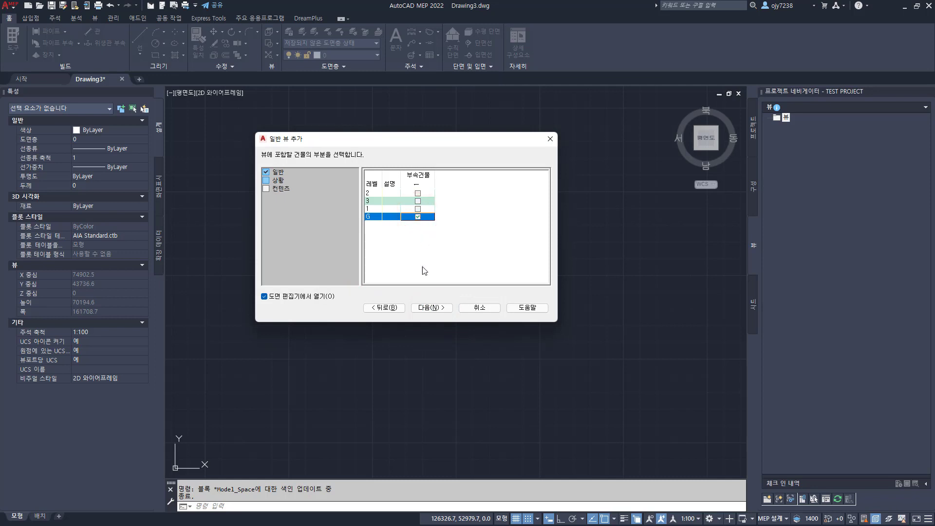
pyautogui.click(435, 308)
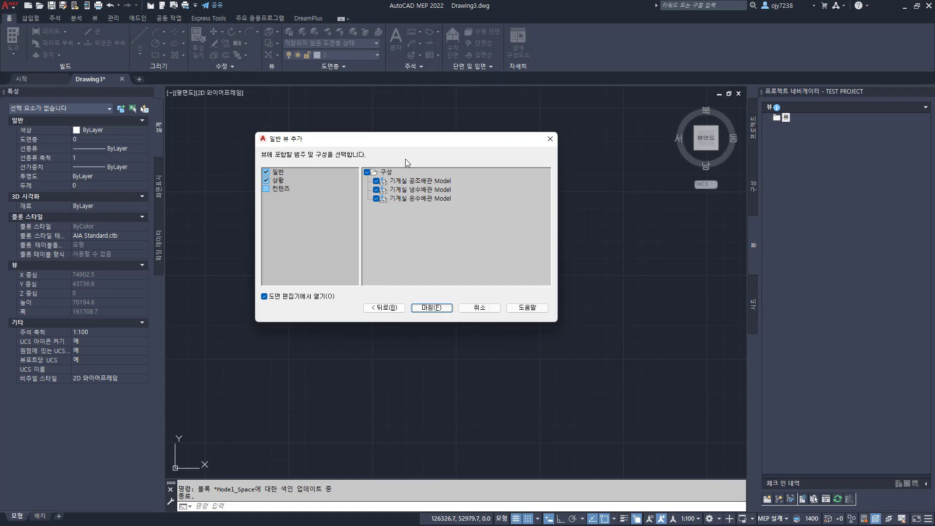
pyautogui.click(433, 311)
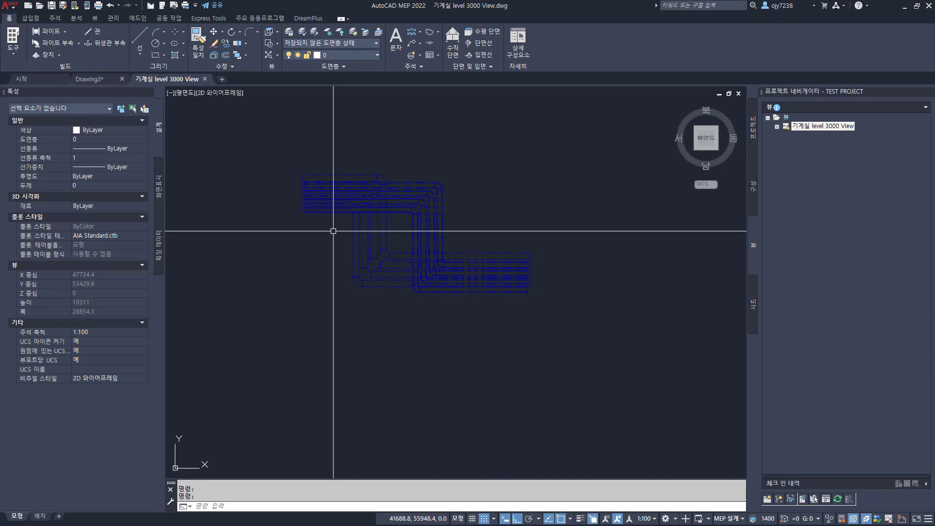
# Select the cooling water pipe reference in the view to inspect its properties, and clear the selection.
pyautogui.press('Escape')
pyautogui.click(388, 246)
pyautogui.click(375, 246)
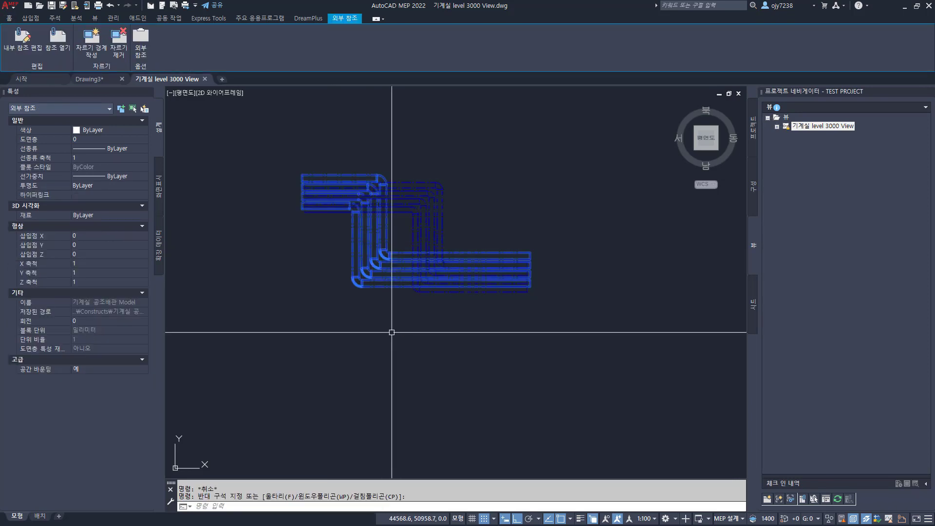
pyautogui.press('Escape')
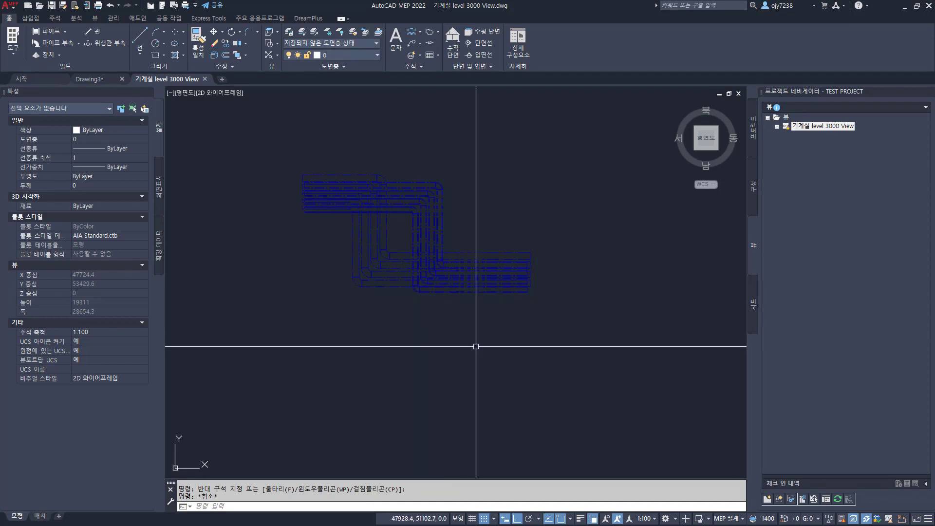
# Set the global cut plane's upper display range to 4000 and inspect the hot water pipes in the view.
pyautogui.click(765, 519)
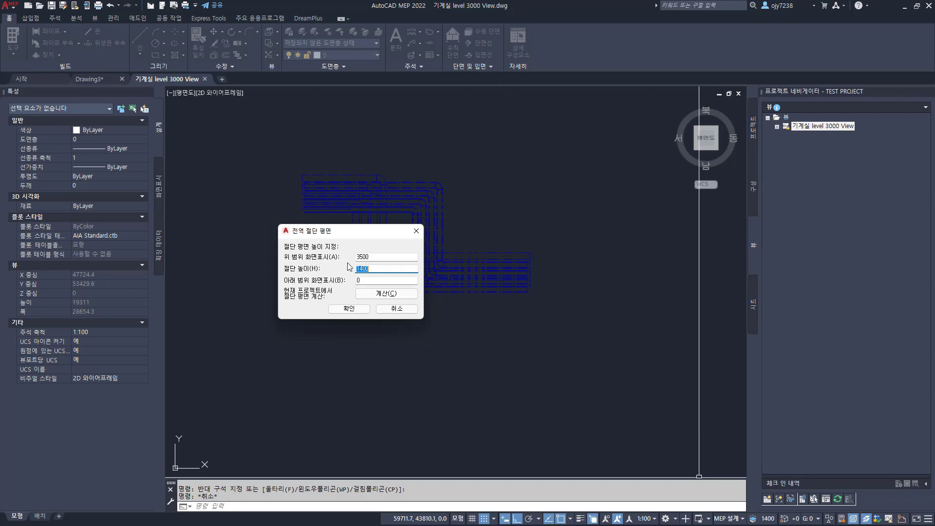
pyautogui.hotkey('shift', 'Tab')
pyautogui.write('4000')
pyautogui.press('Tab')
pyautogui.click(348, 307)
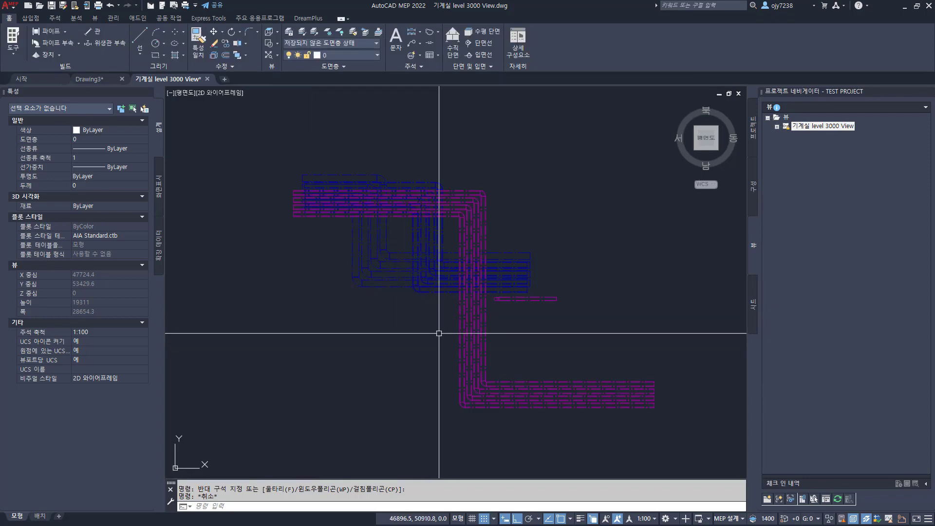
pyautogui.moveTo(429, 349); pyautogui.dragTo(419, 345, button='middle')
pyautogui.moveTo(472, 344)
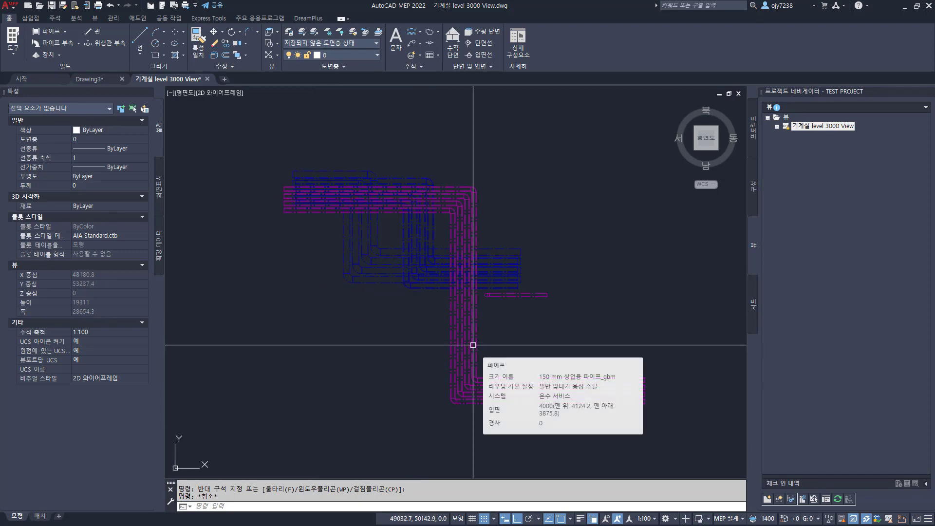
# Add a new display configuration to 기계실 level 3000 View.dwg in the Display Manager.
pyautogui.click(113, 18)
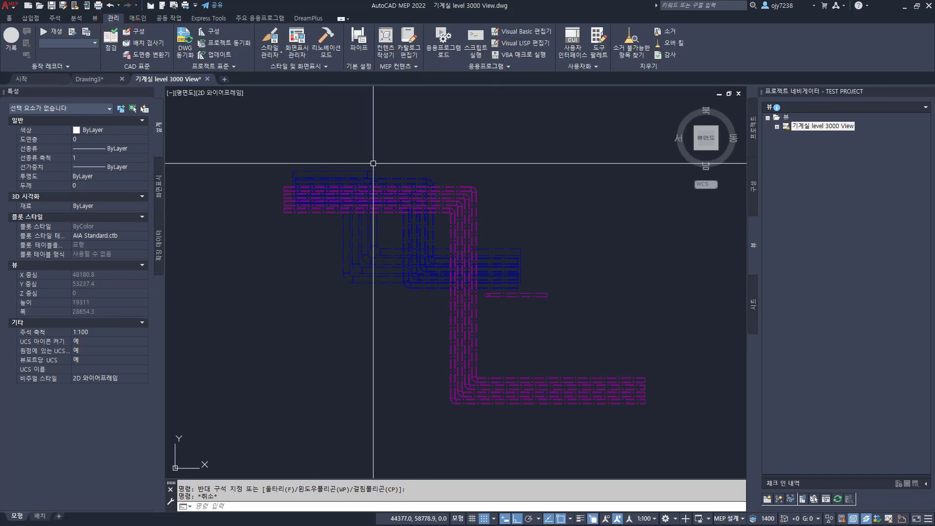
pyautogui.click(296, 42)
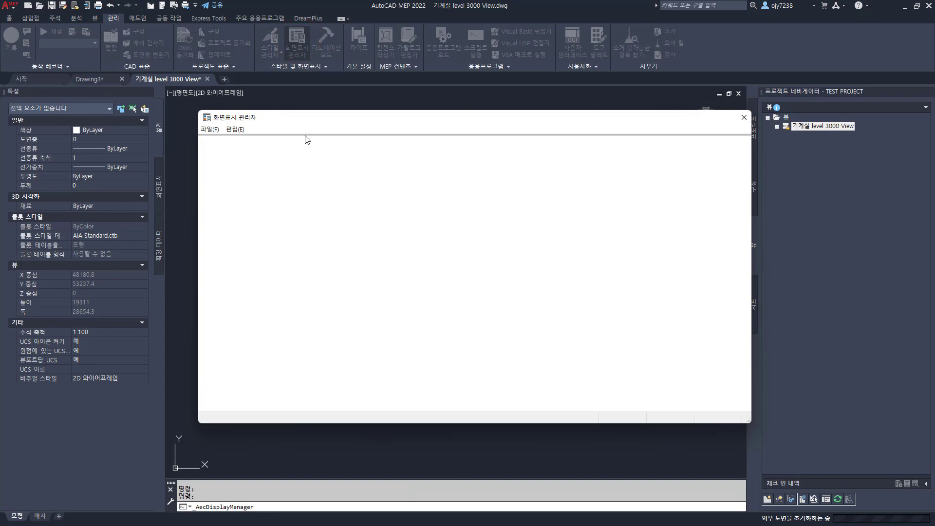
pyautogui.click(215, 142)
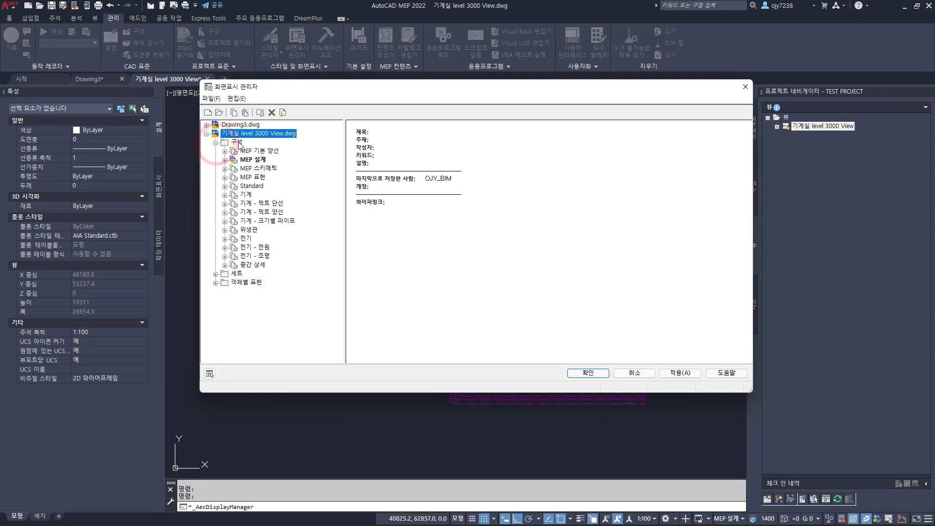
pyautogui.click(237, 142)
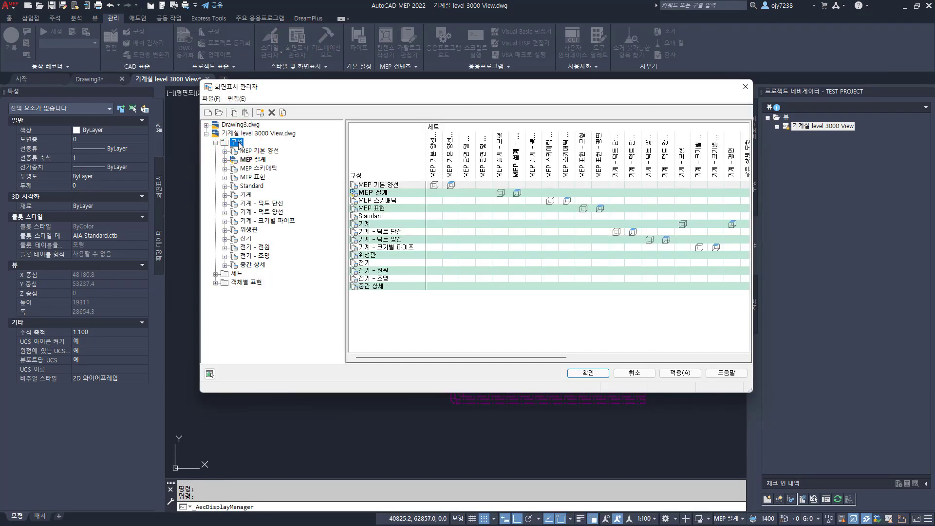
pyautogui.rightClick(239, 144)
pyautogui.click(277, 154)
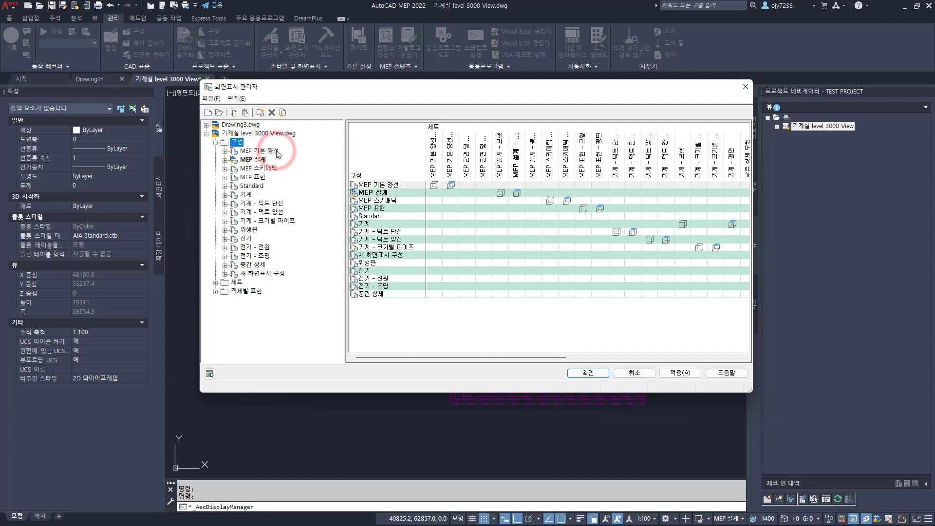
# Start renaming the newly added display configuration.
pyautogui.click(267, 274)
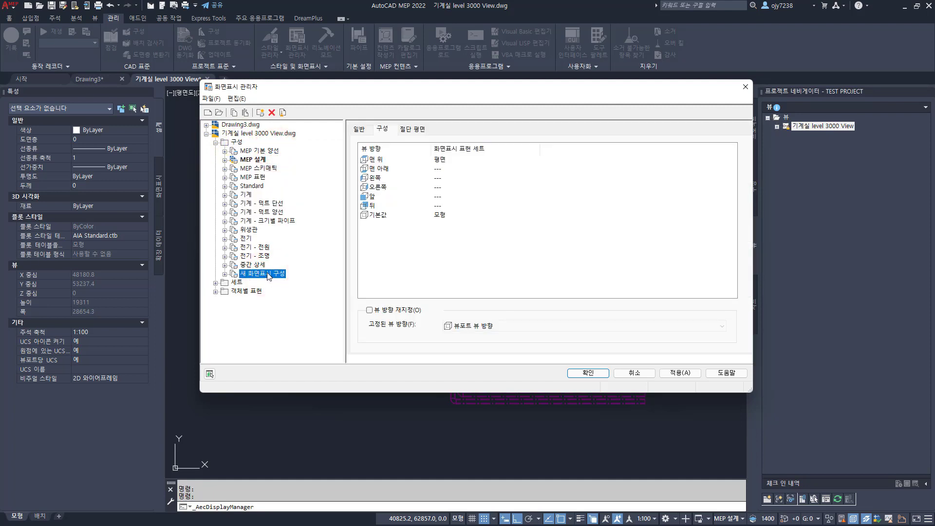
pyautogui.rightClick(268, 276)
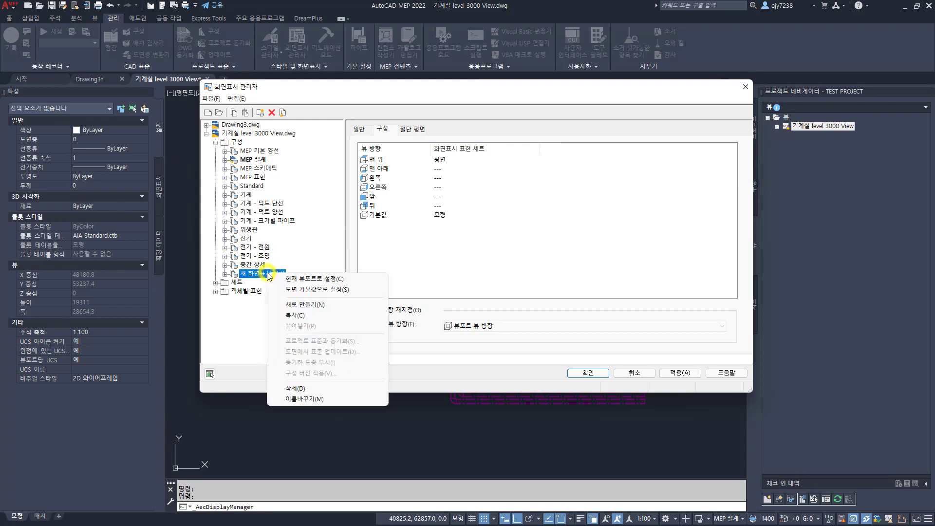
pyautogui.click(302, 399)
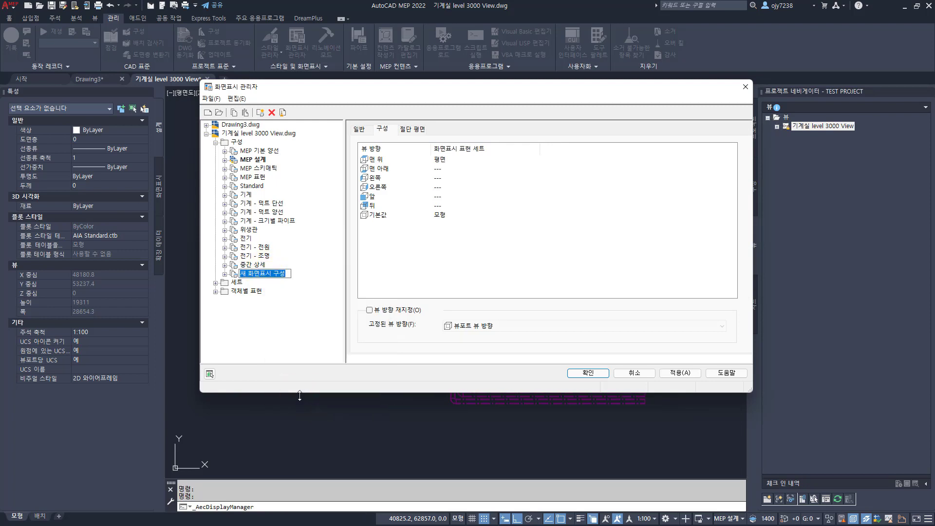
# Name the new display configuration PIPE 3000 and give it the description PIPE LEVEL 3000.
pyautogui.write('PIPE 3000')
pyautogui.press('Return')
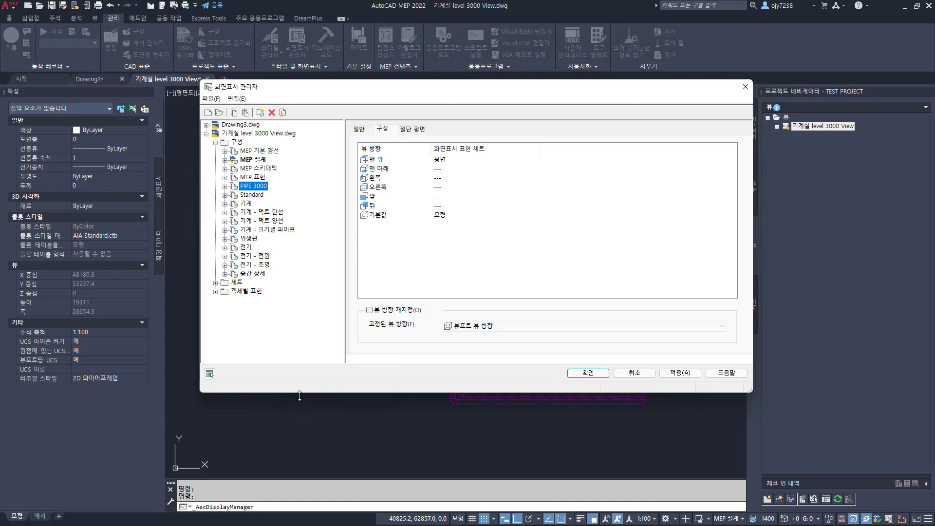
pyautogui.click(359, 128)
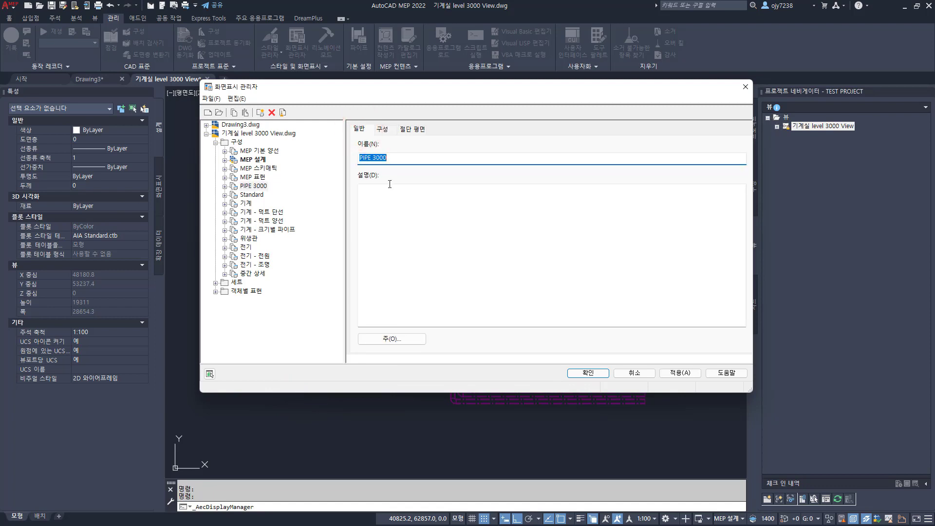
pyautogui.click(373, 200)
pyautogui.write('PIPE LEVEL ')
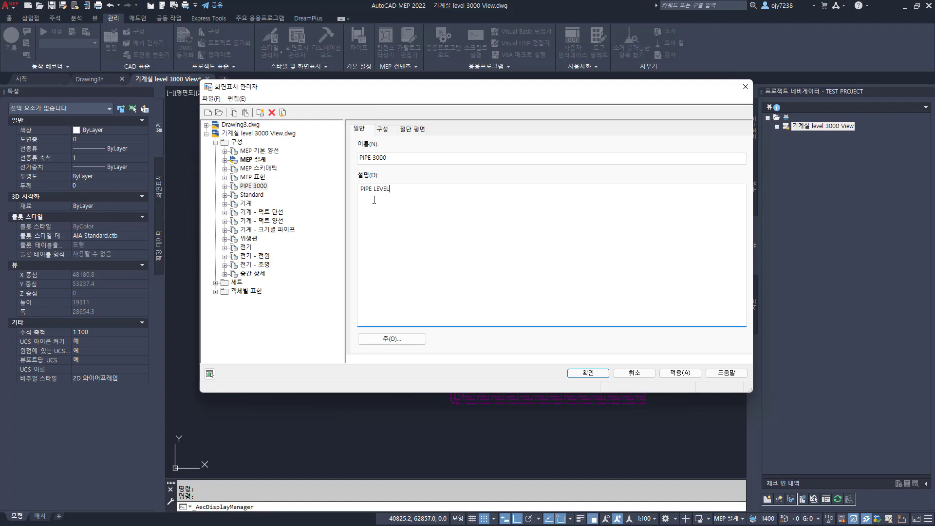
pyautogui.write('3000')
# Set PIPE 3000's cut plane height to 3000 and its upper display range to 3400, and make it the drawing's current display configuration.
pyautogui.click(387, 128)
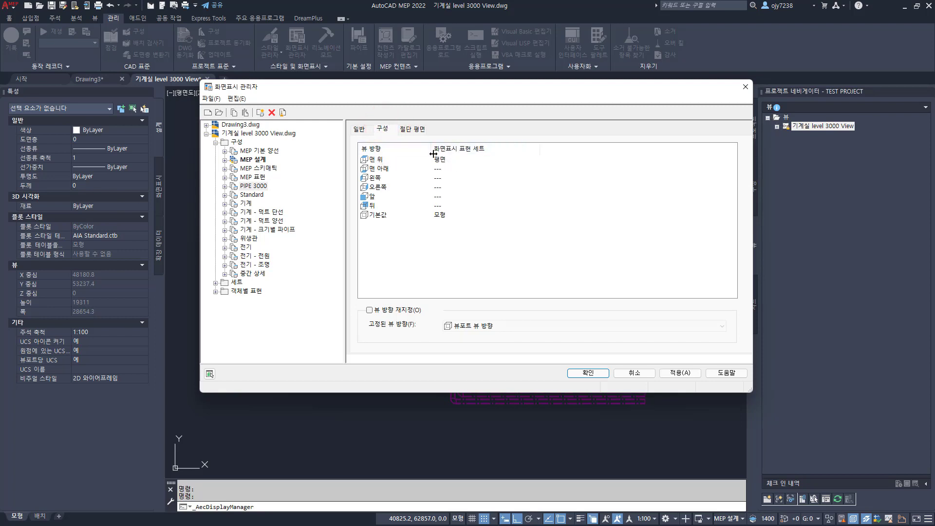
pyautogui.click(413, 129)
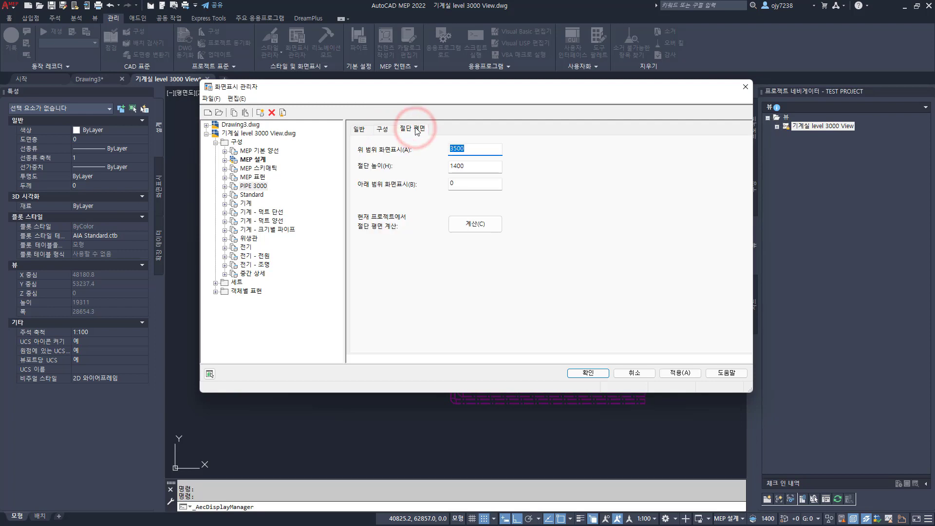
pyautogui.doubleClick(471, 166)
pyautogui.write('30')
pyautogui.doubleClick(463, 150)
pyautogui.write('34')
pyautogui.click(675, 374)
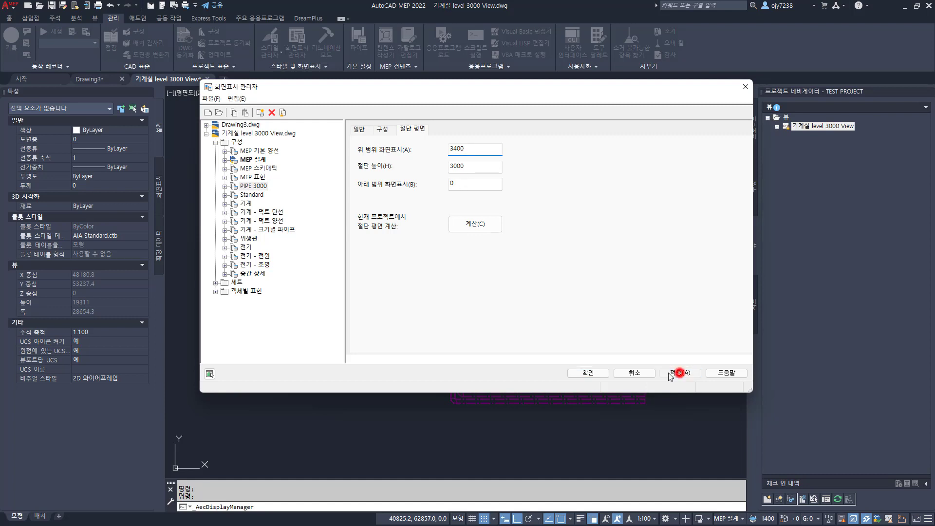
pyautogui.click(594, 374)
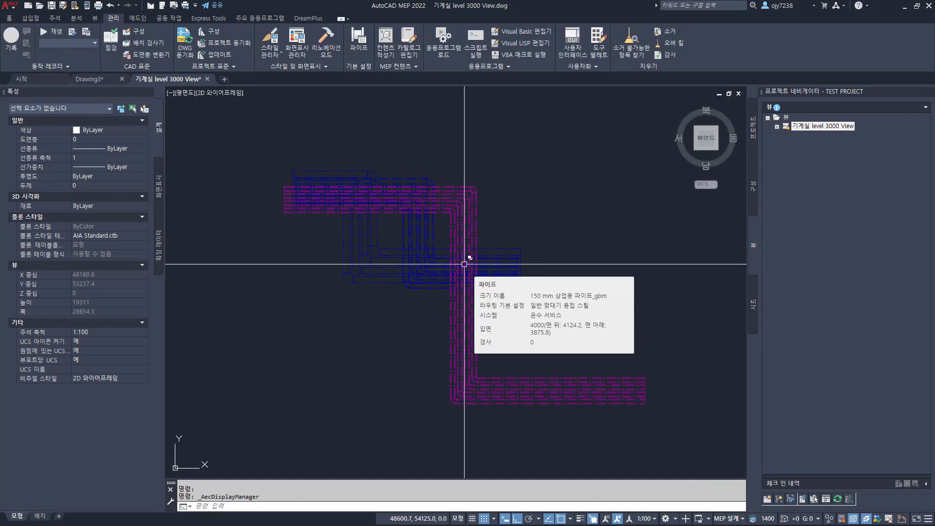
pyautogui.click(744, 521)
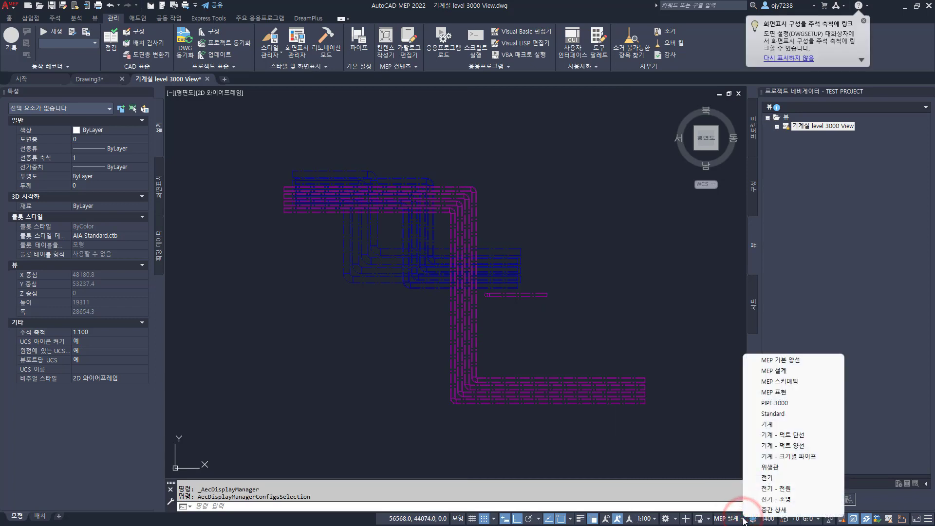
pyautogui.click(782, 403)
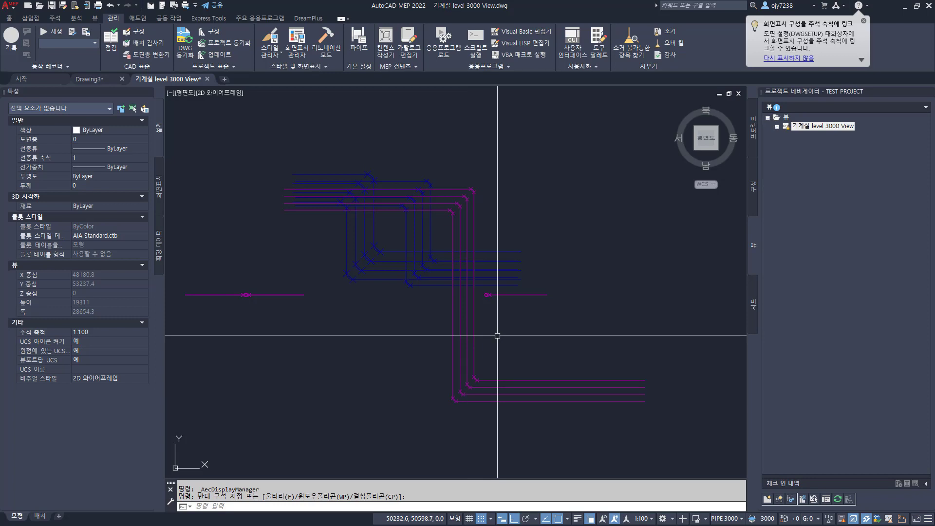
# In PIPE 3000's 평면 display set, enable the 평면 representation for pipes, pipe fittings, custom pipe fittings and flexible pipes.
pyautogui.click(295, 47)
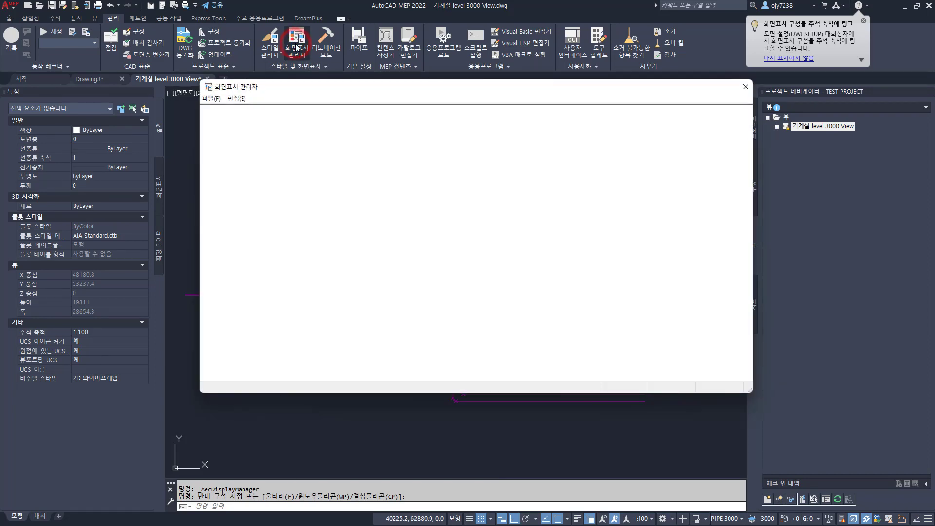
pyautogui.doubleClick(236, 142)
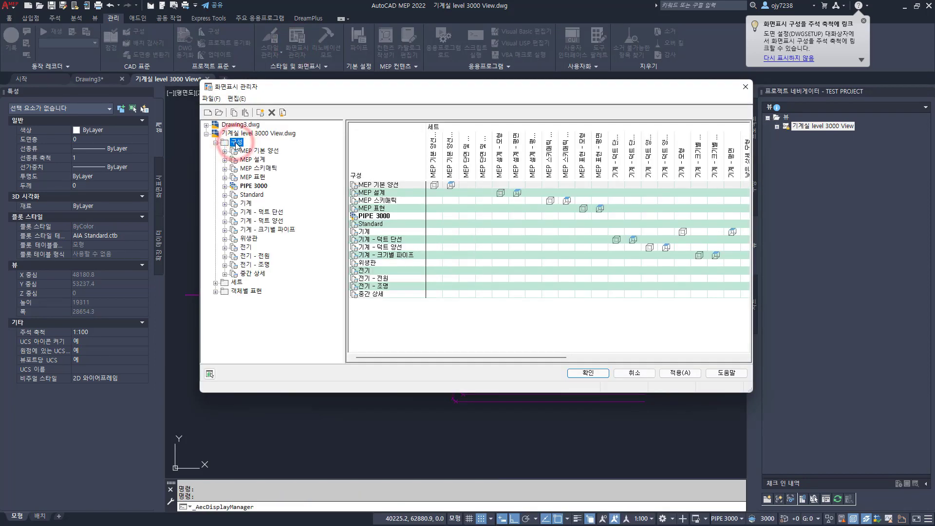
pyautogui.doubleClick(252, 187)
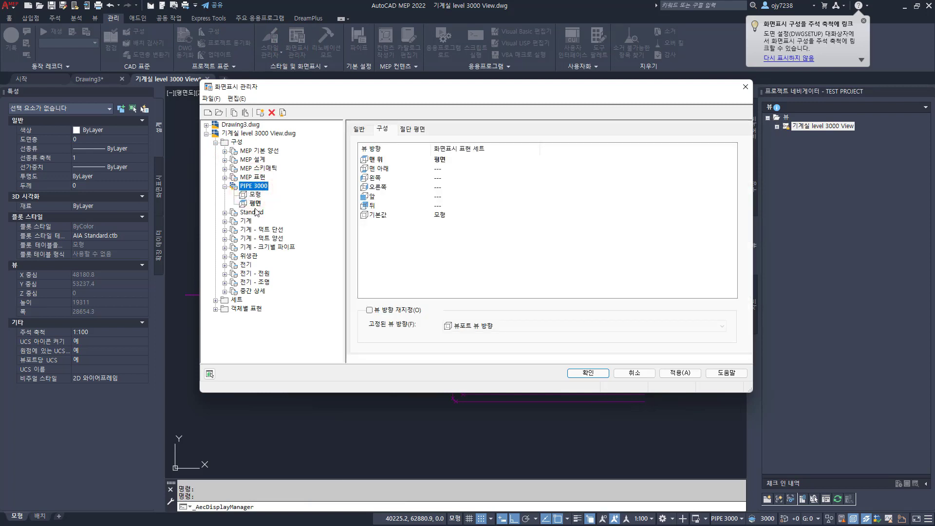
pyautogui.click(255, 203)
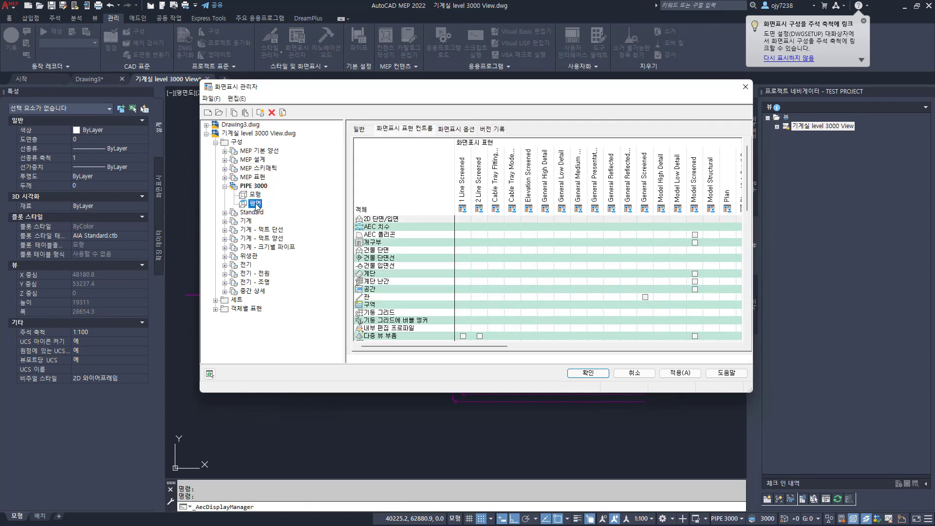
pyautogui.moveTo(746, 188); pyautogui.dragTo(750, 324)
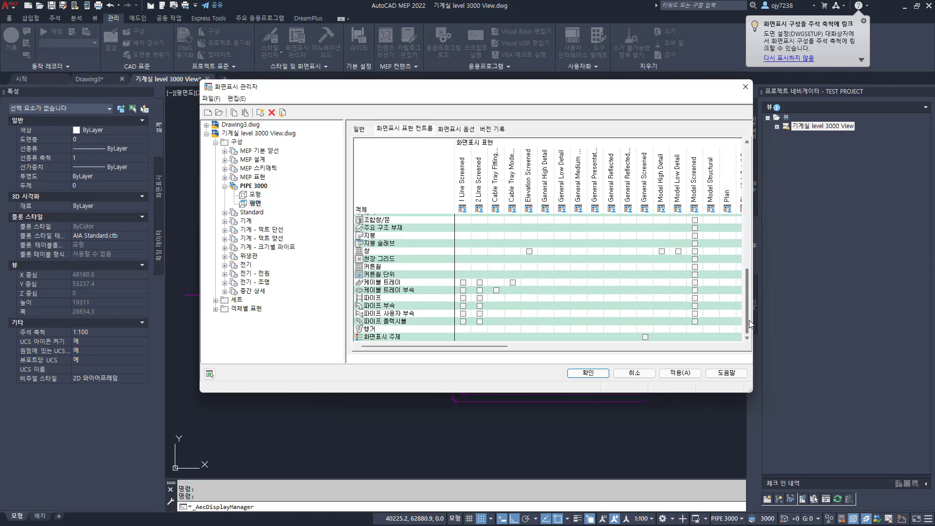
pyautogui.click(382, 298)
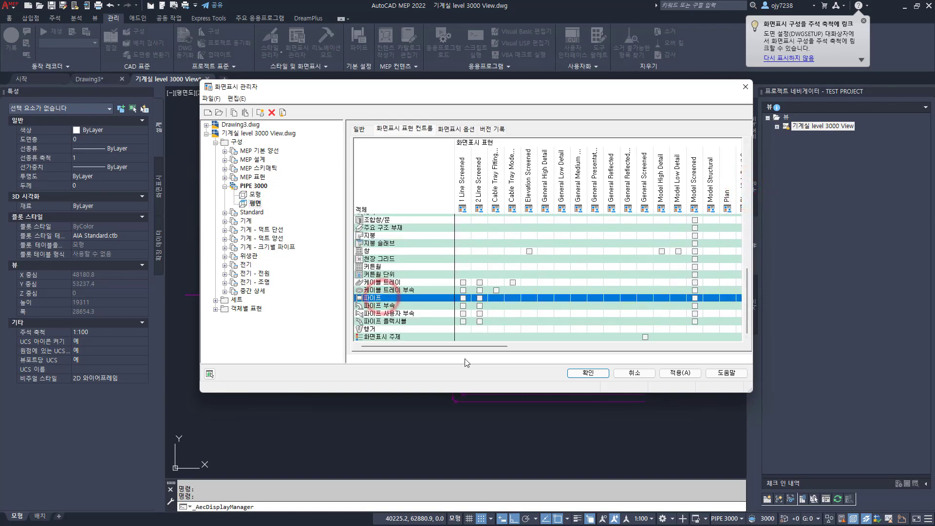
pyautogui.moveTo(473, 346); pyautogui.dragTo(683, 359)
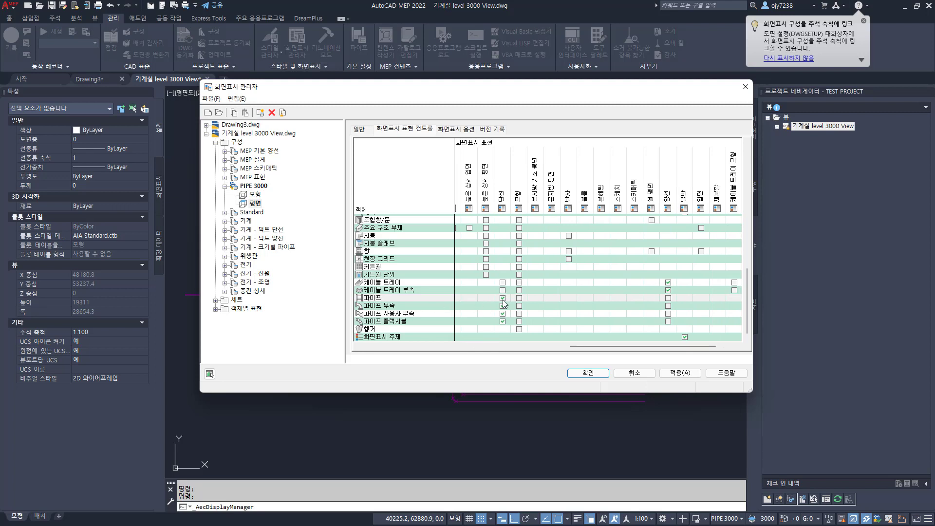
pyautogui.moveTo(645, 346); pyautogui.dragTo(662, 346)
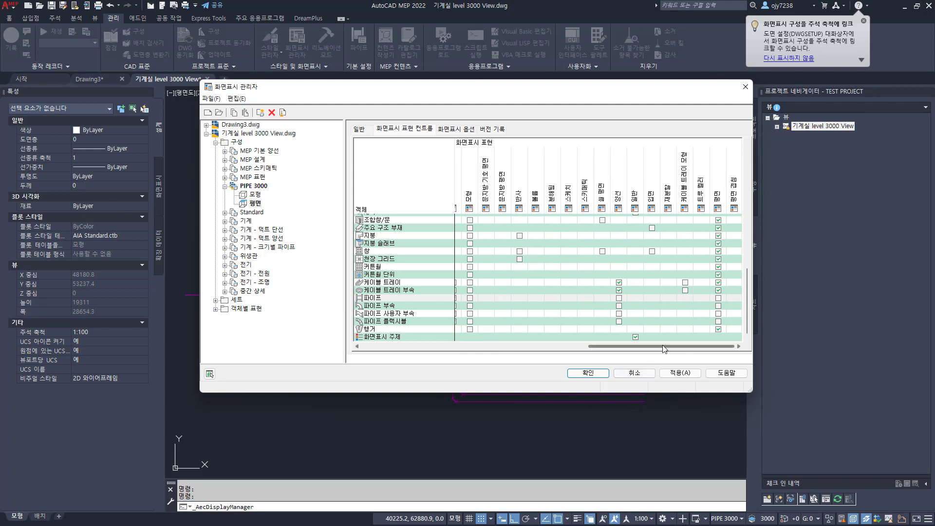
pyautogui.click(718, 304)
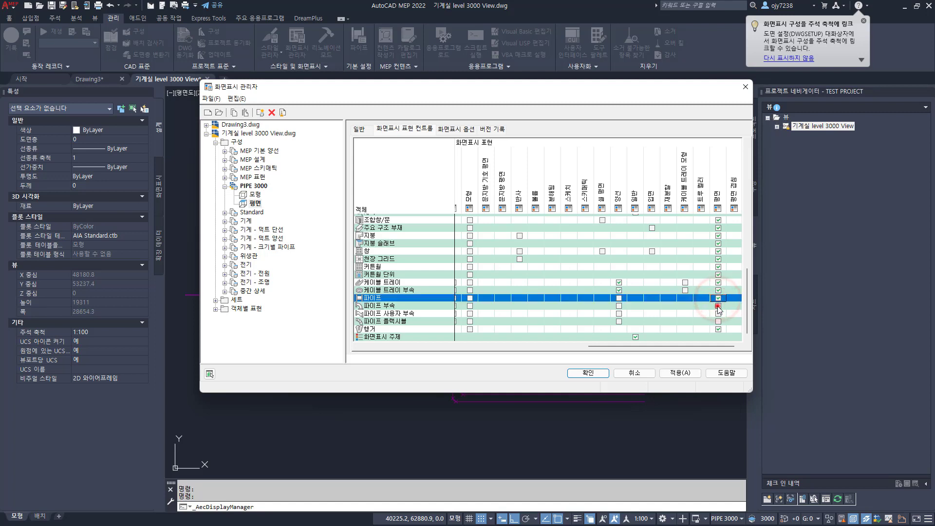
pyautogui.click(718, 313)
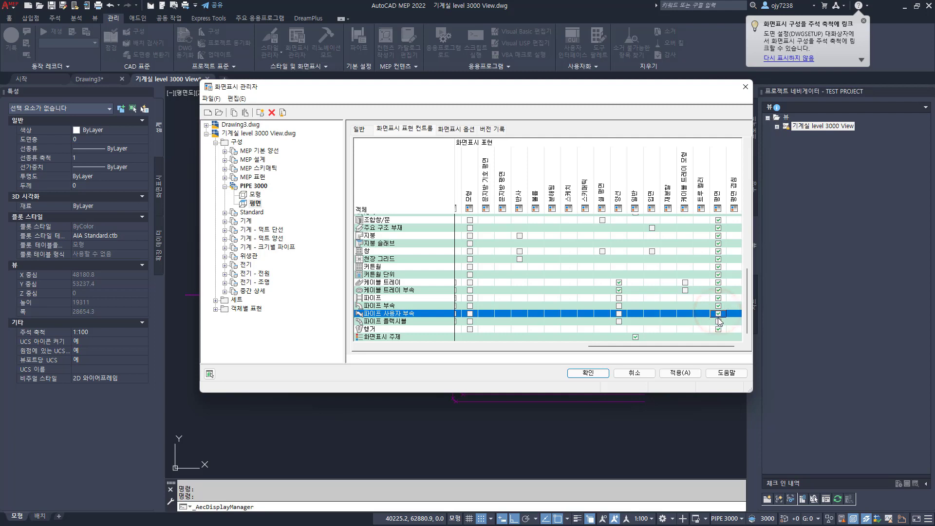
pyautogui.click(718, 313)
# Disable the 단선 representation for pipes, pipe fittings, custom pipe fittings and flexible pipes, and apply the display changes to the drawing.
pyautogui.moveTo(607, 346); pyautogui.dragTo(581, 350)
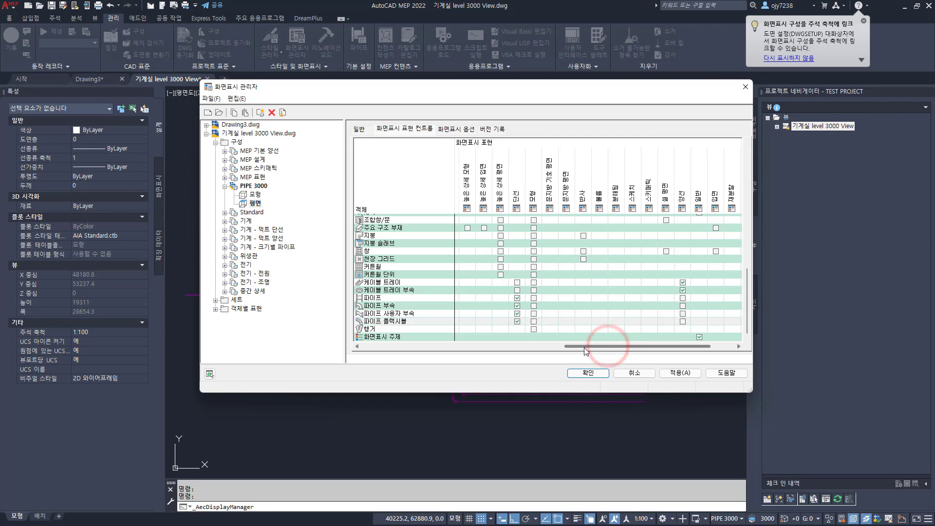
pyautogui.click(517, 298)
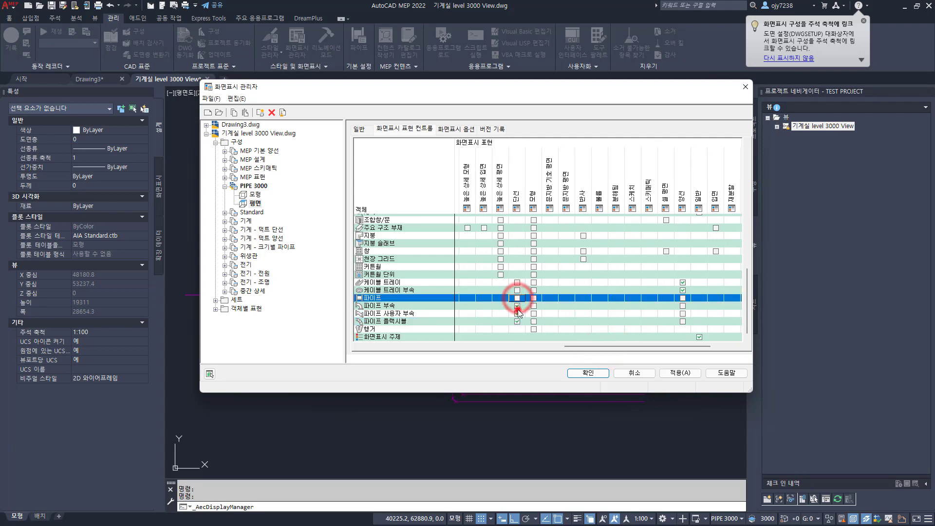
pyautogui.click(516, 305)
pyautogui.click(517, 313)
pyautogui.click(517, 321)
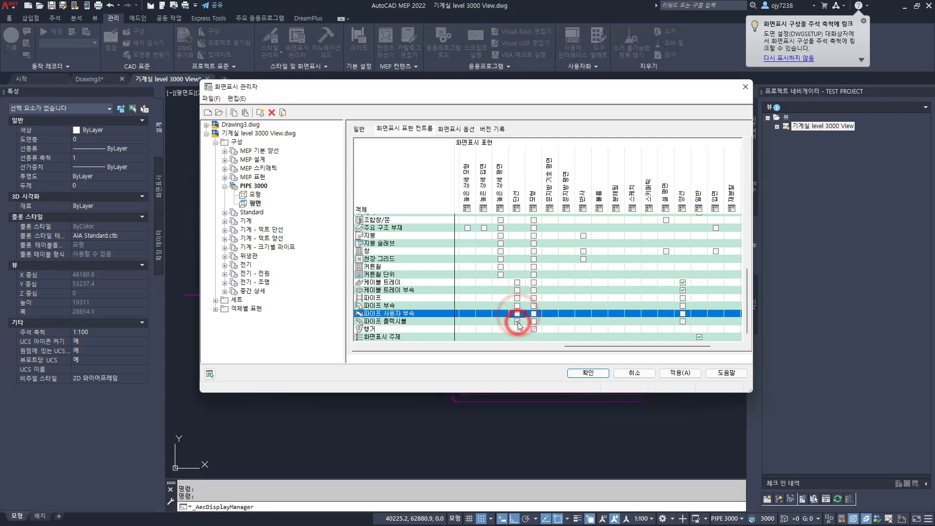
pyautogui.click(517, 321)
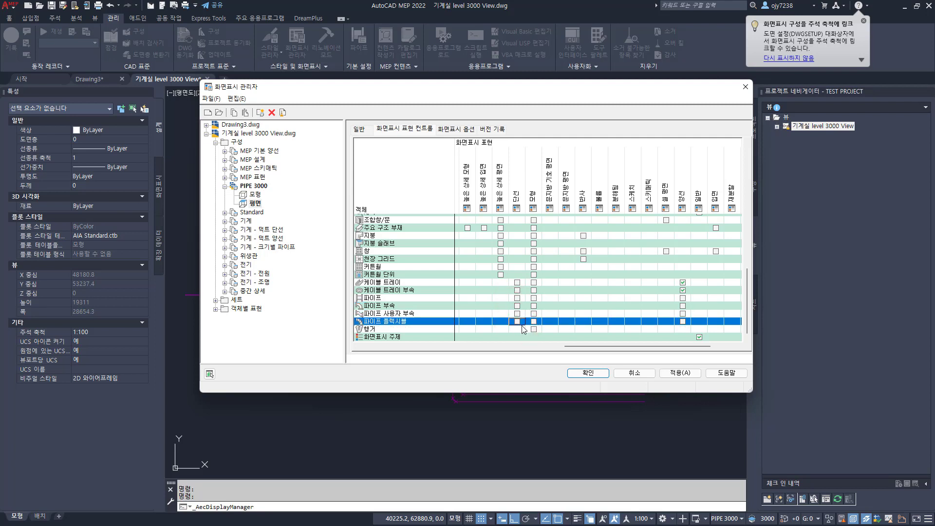
pyautogui.click(679, 374)
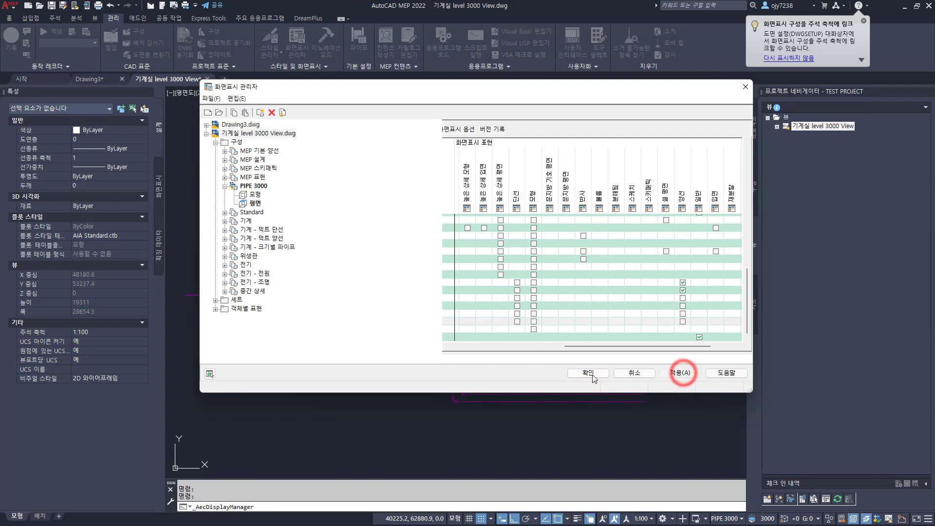
pyautogui.click(591, 375)
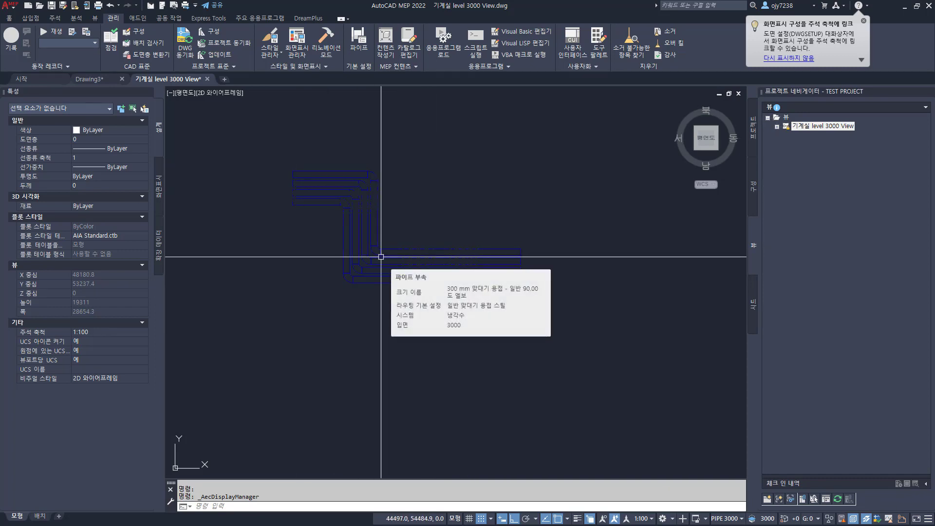
# Fit the remaining pipes in the view and save the 기계실 level 3000 View drawing.
pyautogui.middleClick(381, 257)
pyautogui.middleClick(381, 257)
pyautogui.click(51, 6)
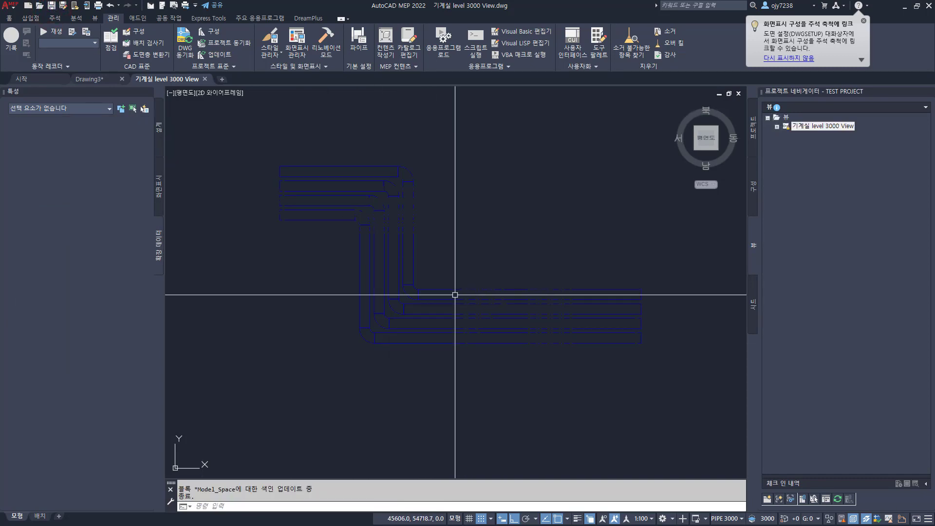
# Start a new general view drawing in the project, using 기계실 LEVEL 3500 View as both its name and its description.
pyautogui.rightClick(785, 118)
pyautogui.moveTo(818, 159)
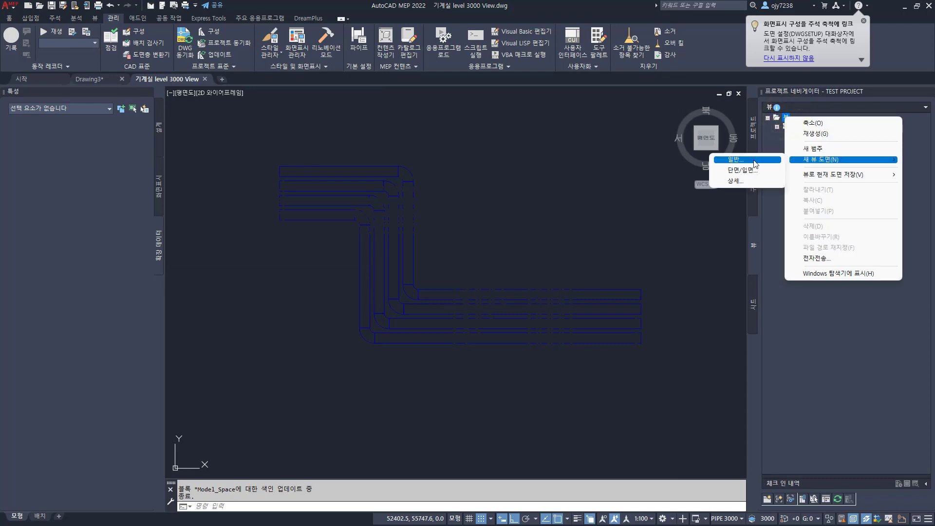
pyautogui.click(751, 158)
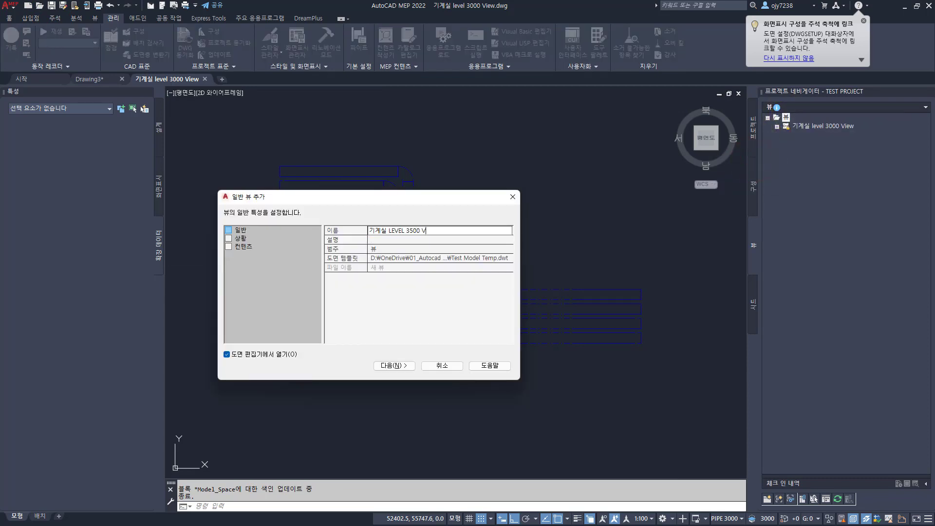
pyautogui.moveTo(451, 235); pyautogui.dragTo(317, 231)
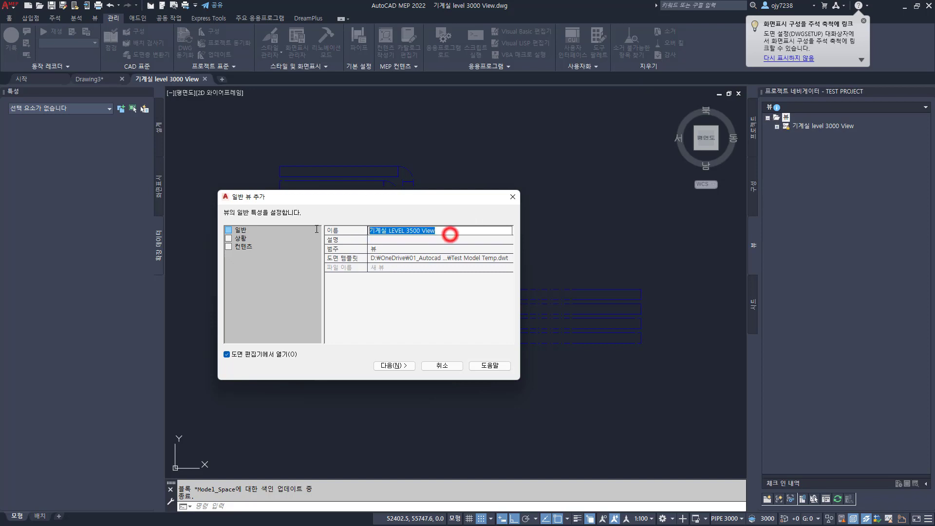
pyautogui.hotkey('ctrl', 'c')
pyautogui.click(382, 241)
pyautogui.hotkey('ctrl', 'v')
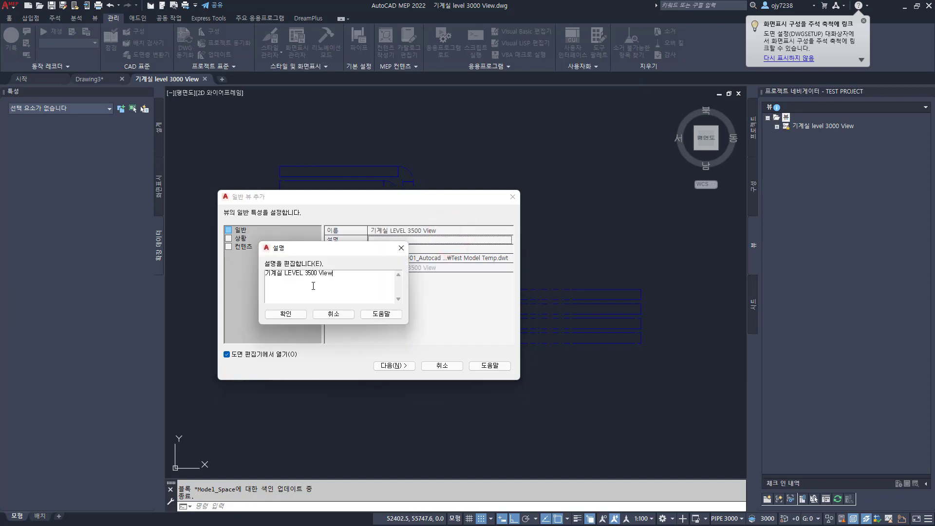
pyautogui.click(300, 317)
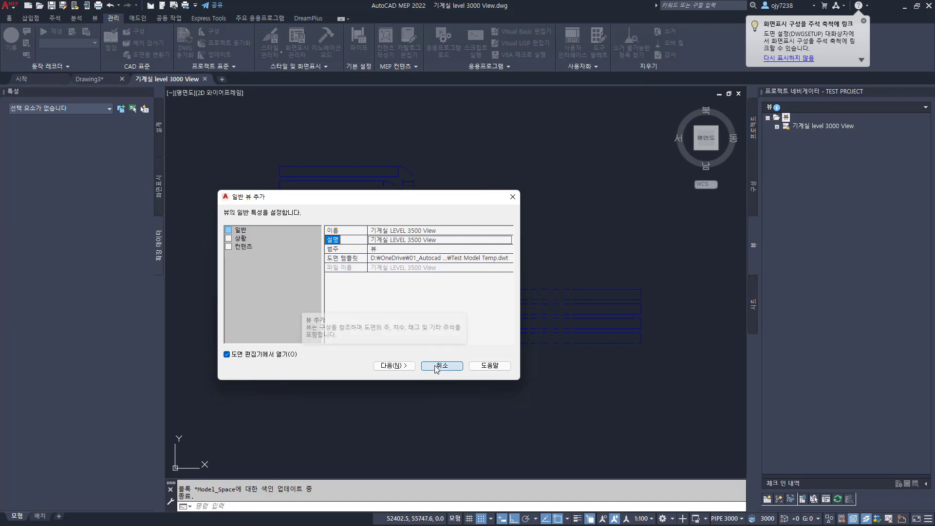
# Finish creating the view with the 기계실 공조배관, 냉수배관 and 온수배관 Model constructs included, opening it in the drawing editor.
pyautogui.click(393, 366)
pyautogui.click(396, 365)
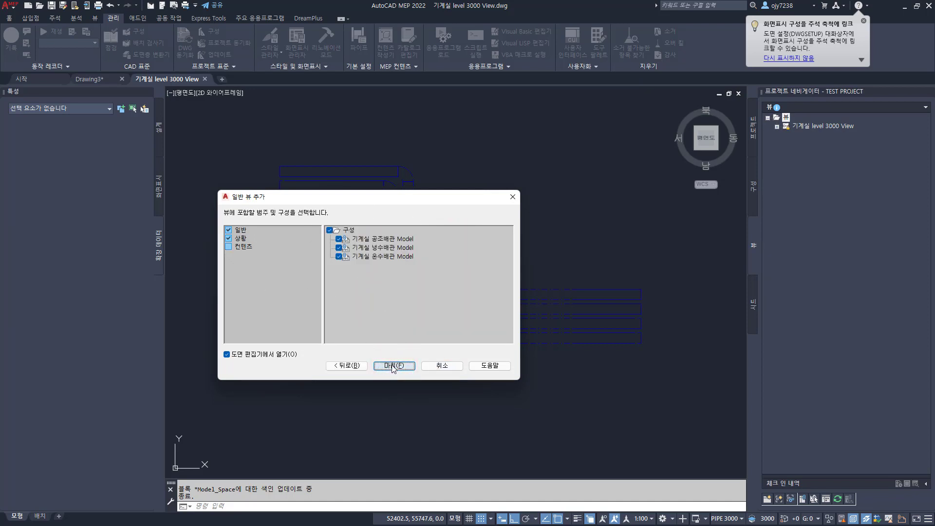
pyautogui.click(394, 365)
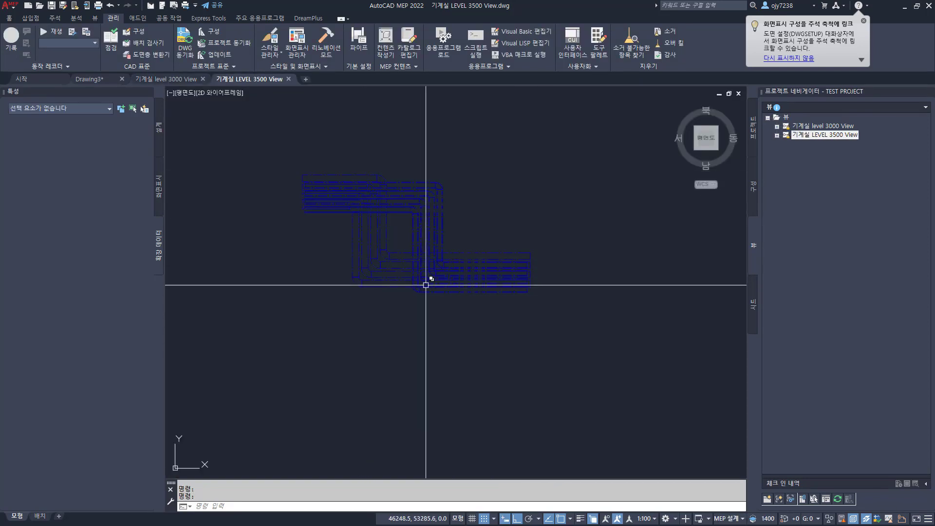
# Close the newly created 기계실 LEVEL 3500 View drawing.
pyautogui.moveTo(425, 285)
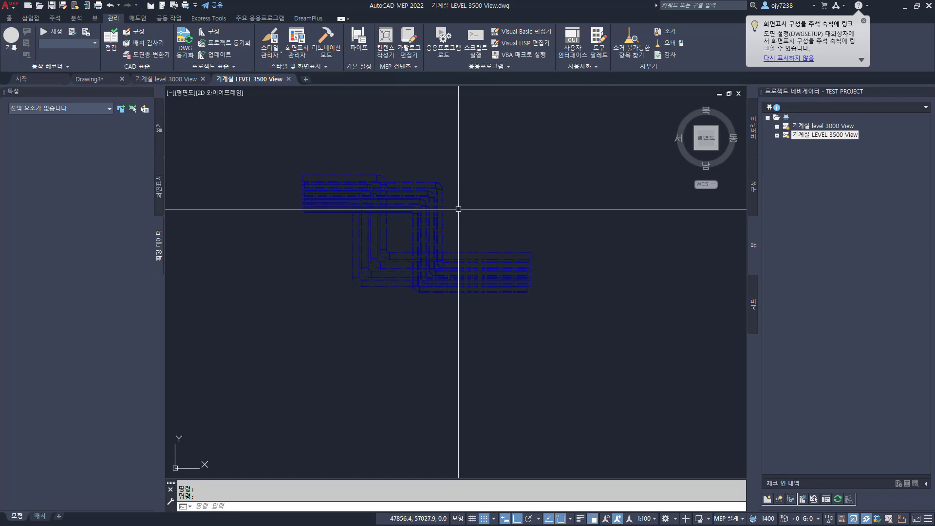
pyautogui.rightClick(829, 139)
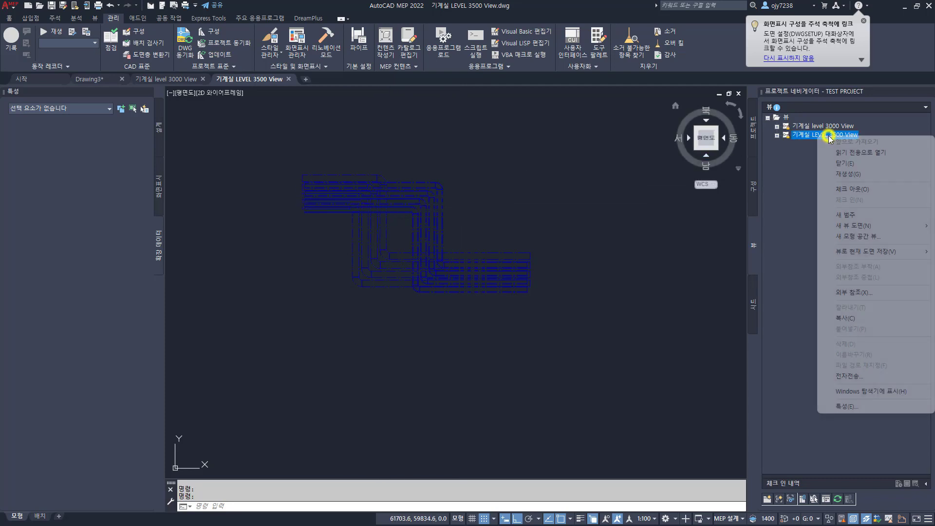
pyautogui.click(844, 163)
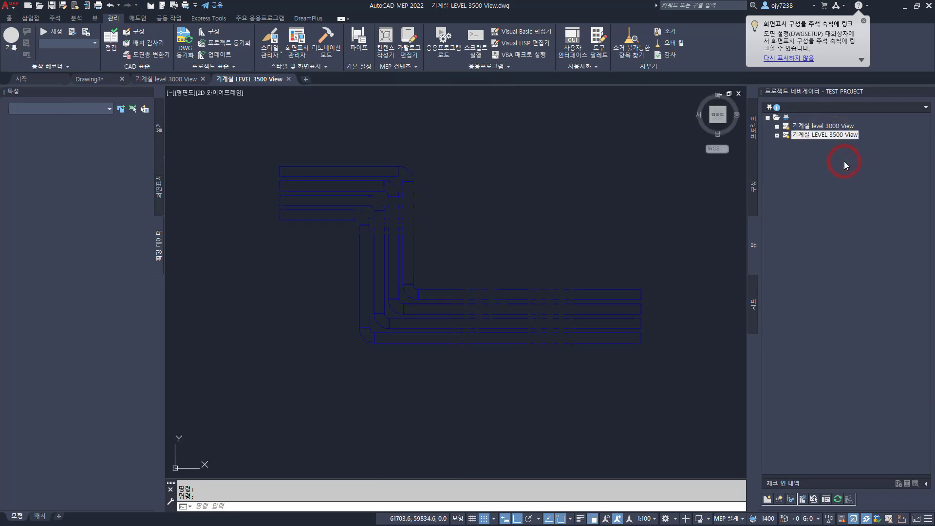
# Open the Test Model Temp.dwt drawing template from the Template folder for editing.
pyautogui.click(38, 7)
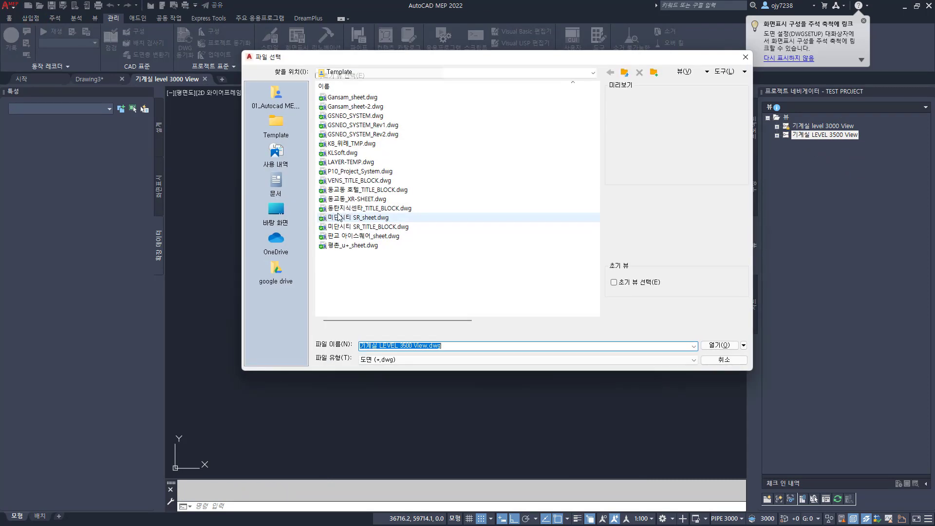
pyautogui.click(415, 359)
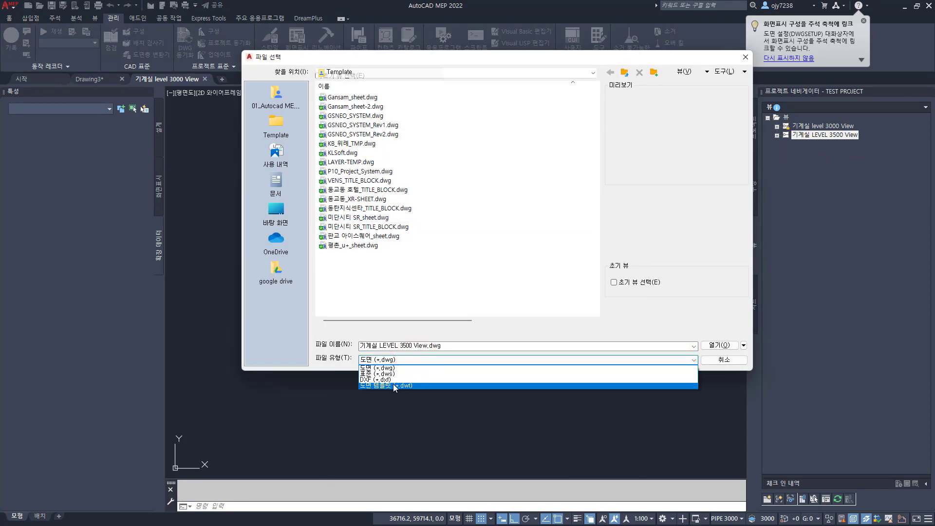
pyautogui.click(393, 385)
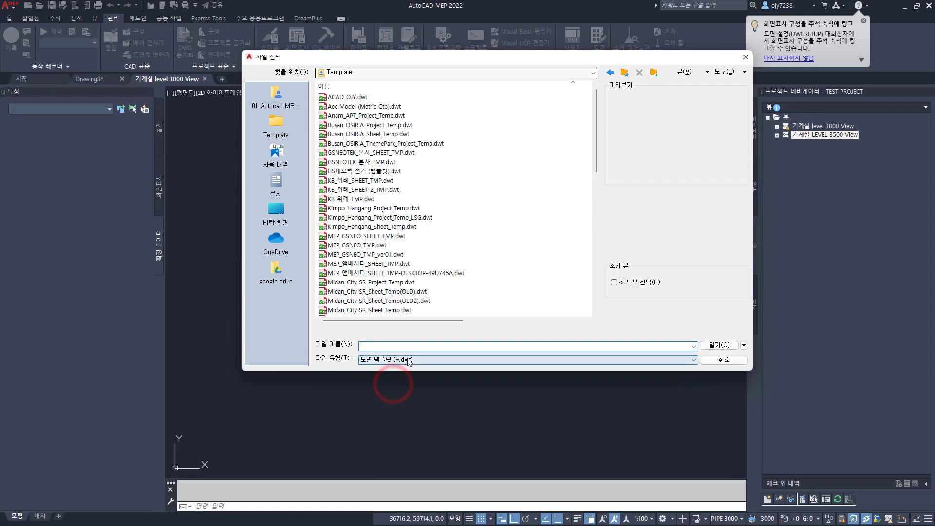
pyautogui.click(408, 359)
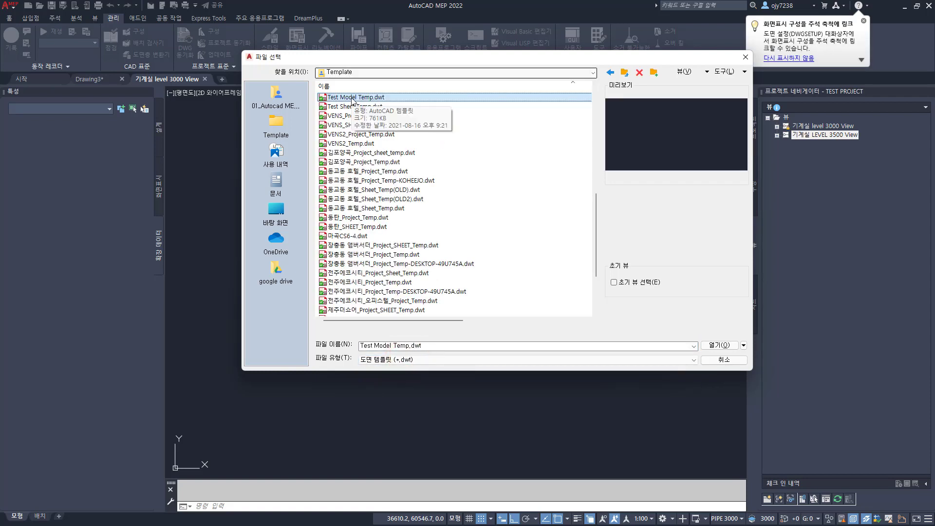
pyautogui.click(351, 98)
pyautogui.click(719, 344)
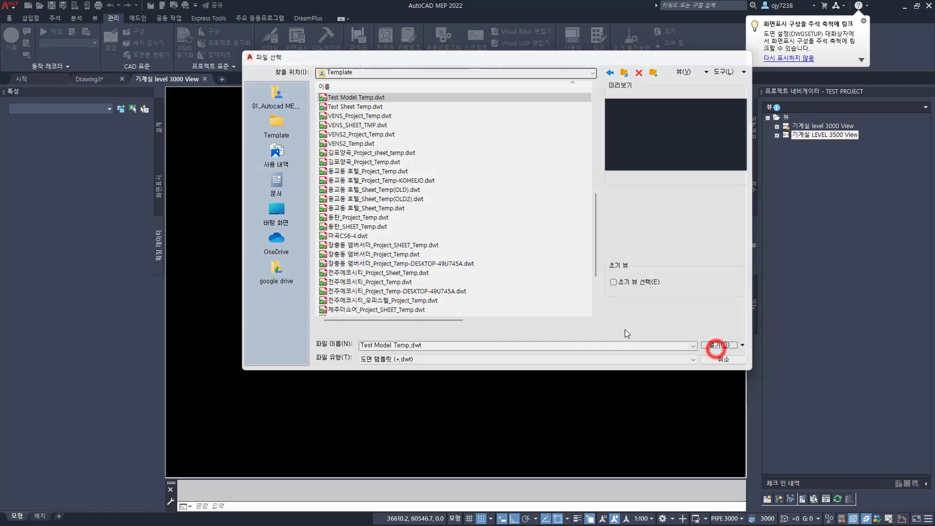
# Create a new display configuration in Test Model Temp.dwt and name it PIPE 3000.
pyautogui.click(296, 40)
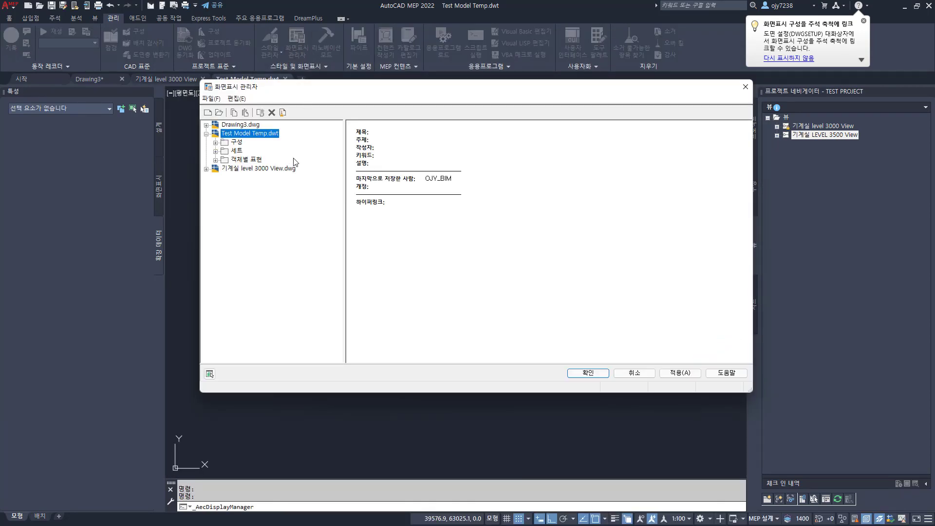
pyautogui.doubleClick(237, 142)
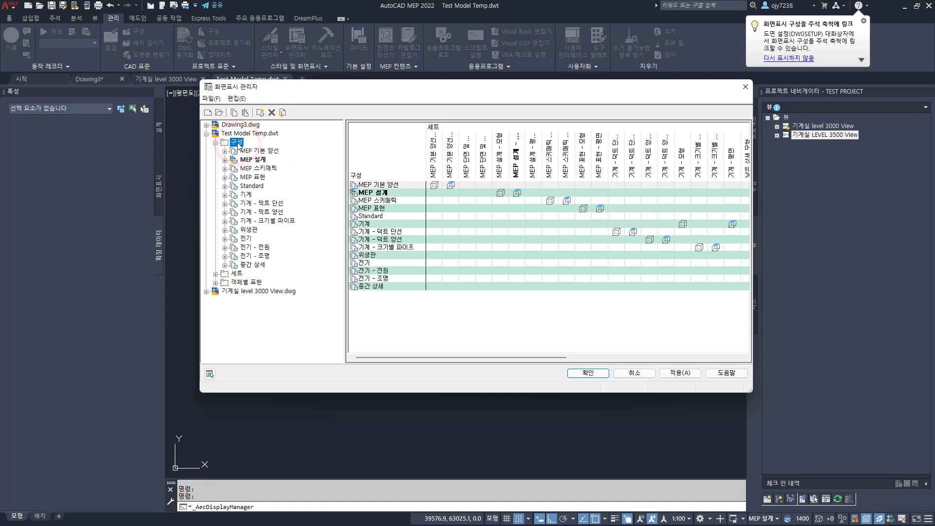
pyautogui.rightClick(238, 143)
pyautogui.click(272, 148)
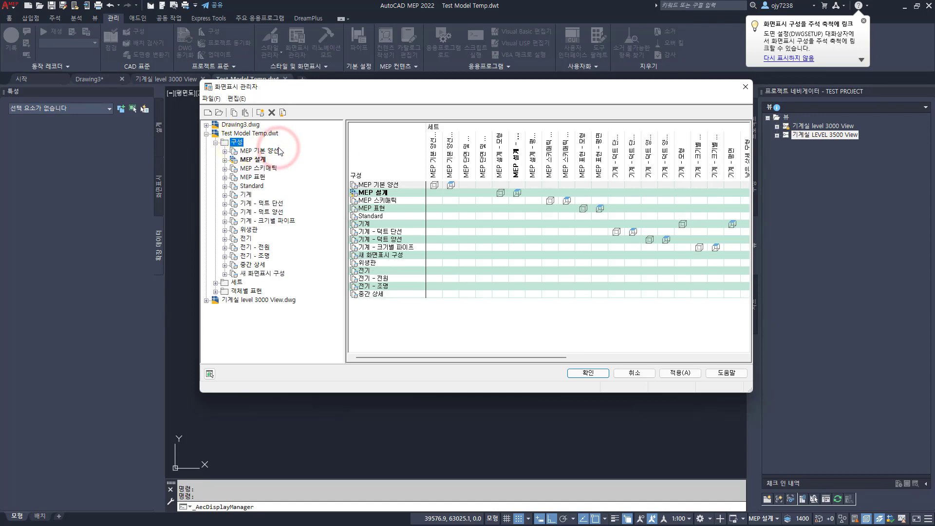
pyautogui.click(261, 274)
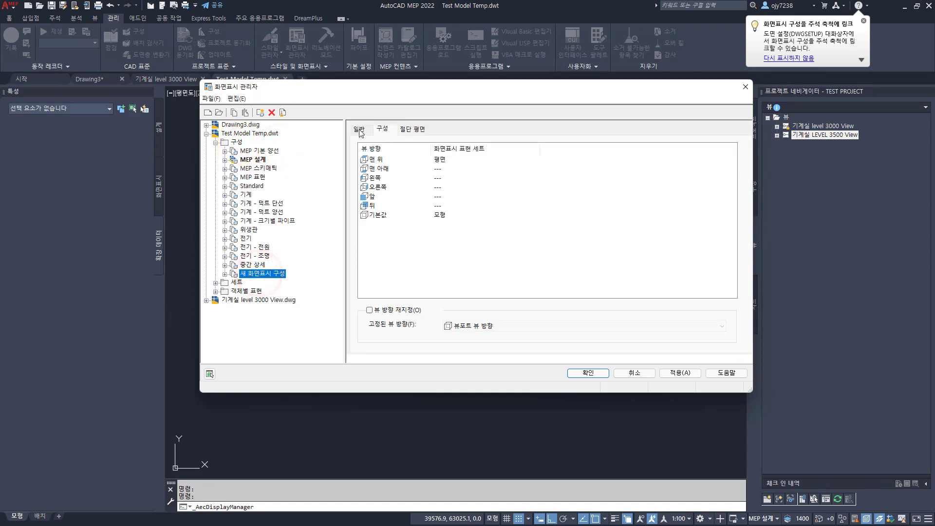
pyautogui.click(359, 129)
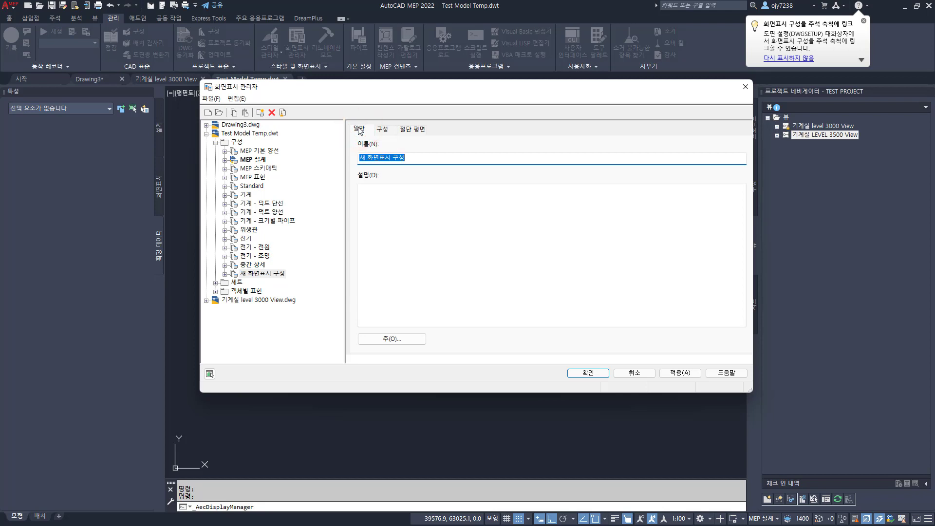
pyautogui.write('PIPE 3000')
pyautogui.doubleClick(398, 157)
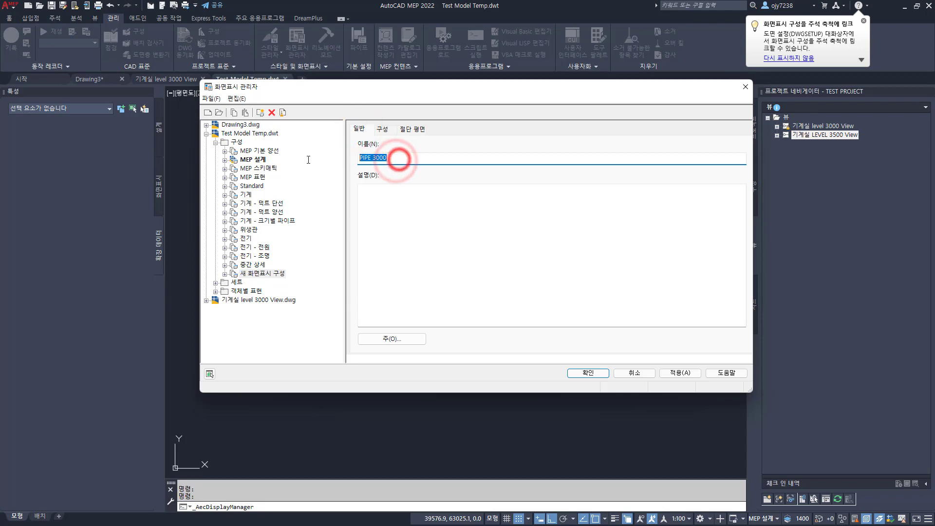
pyautogui.click(389, 188)
# Set the PIPE 3000 configuration's cut height to 3000 and its upper display range to 3400, and apply the changes.
pyautogui.click(387, 130)
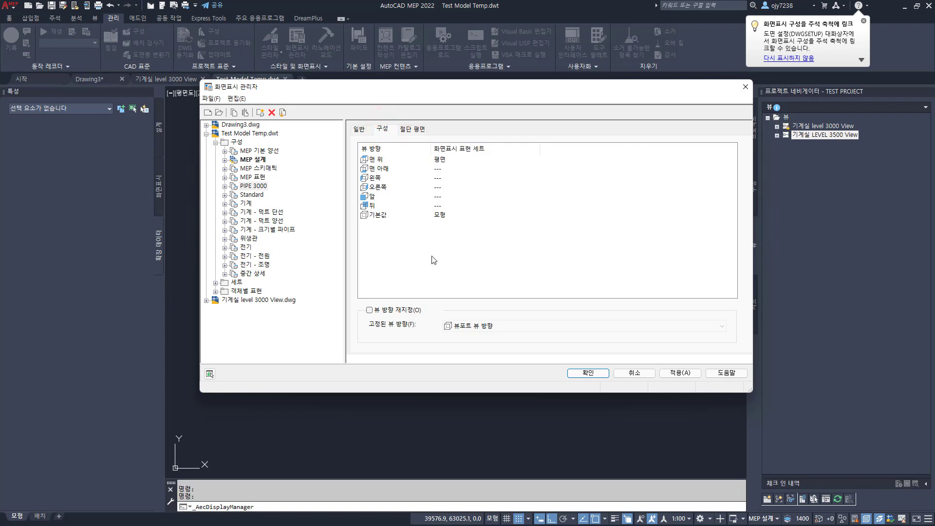
pyautogui.click(416, 129)
pyautogui.click(476, 166)
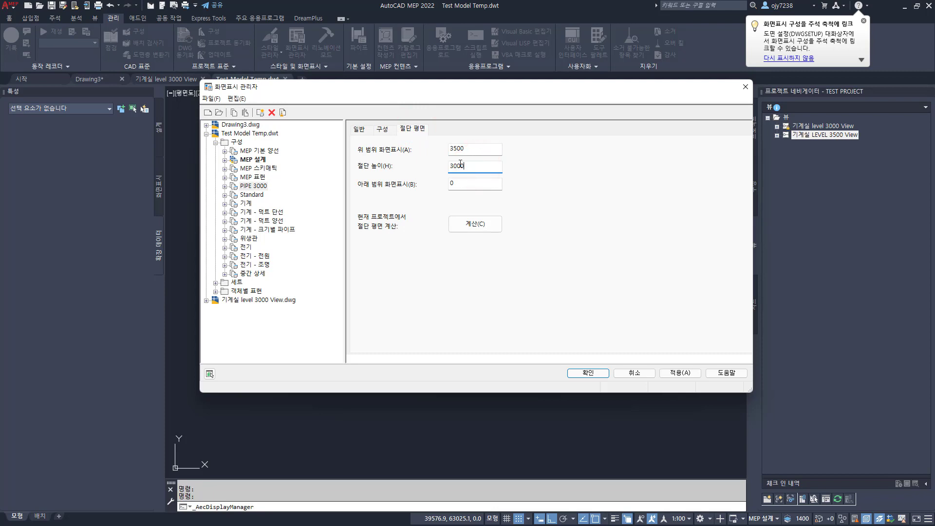
pyautogui.doubleClick(471, 148)
pyautogui.write('3400')
pyautogui.click(678, 374)
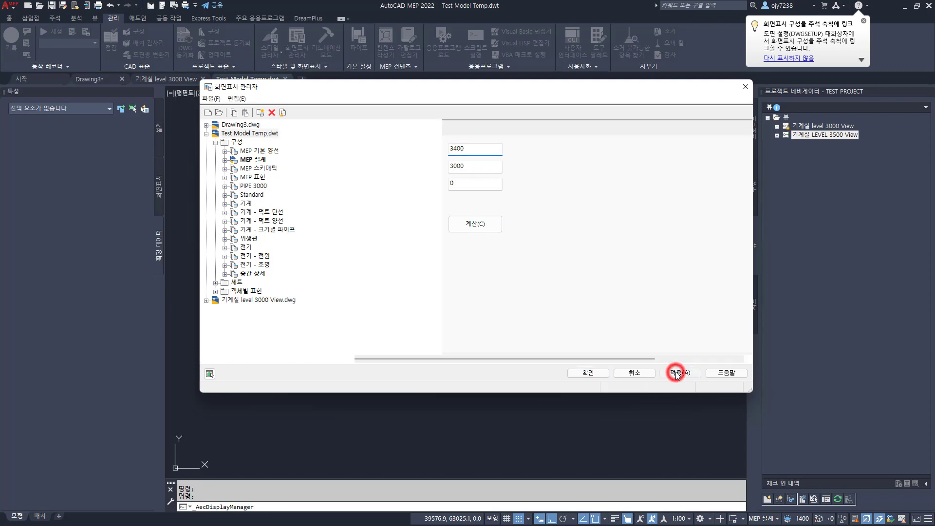
# Create another display configuration in the template, using PIPE 3500 as both its name and its description.
pyautogui.rightClick(236, 141)
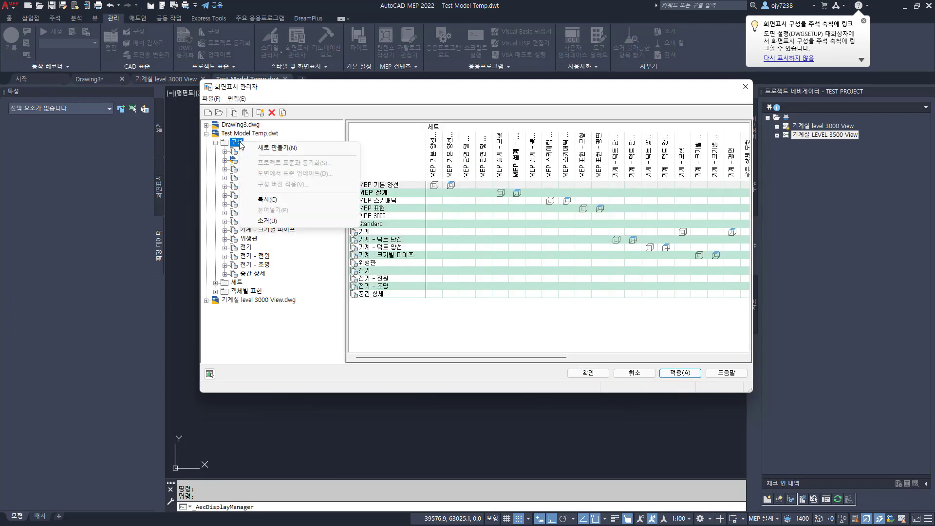
pyautogui.click(270, 151)
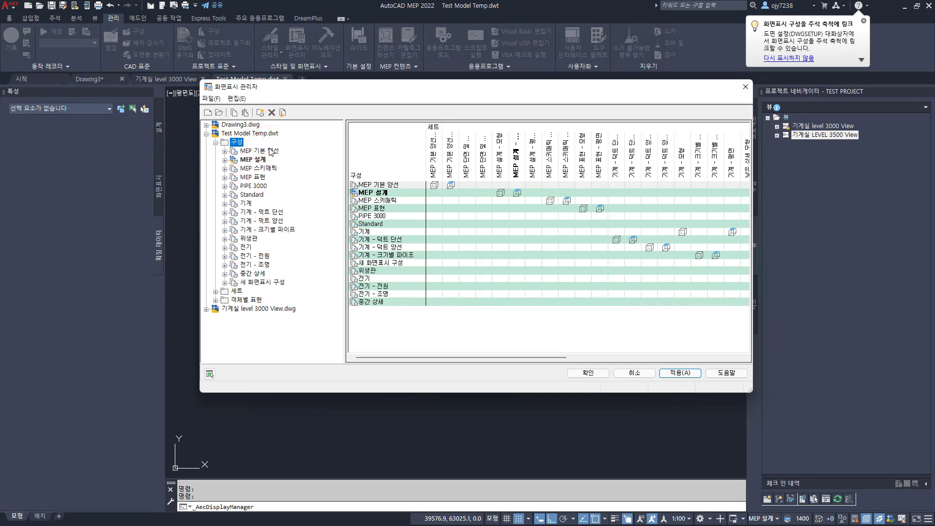
pyautogui.click(261, 282)
pyautogui.click(359, 128)
pyautogui.write('PIPE 3500')
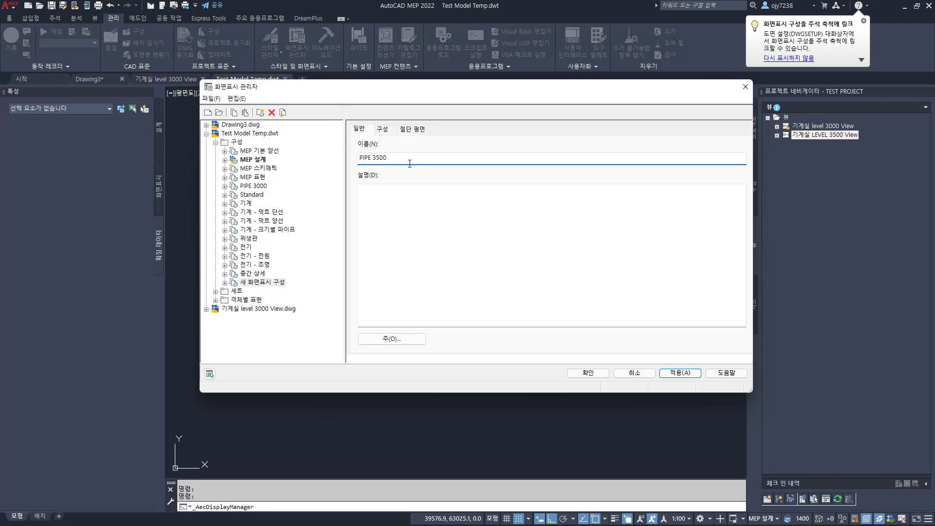
pyautogui.doubleClick(404, 161)
pyautogui.hotkey('ctrl', 'c')
pyautogui.click(378, 198)
pyautogui.hotkey('ctrl', 'v')
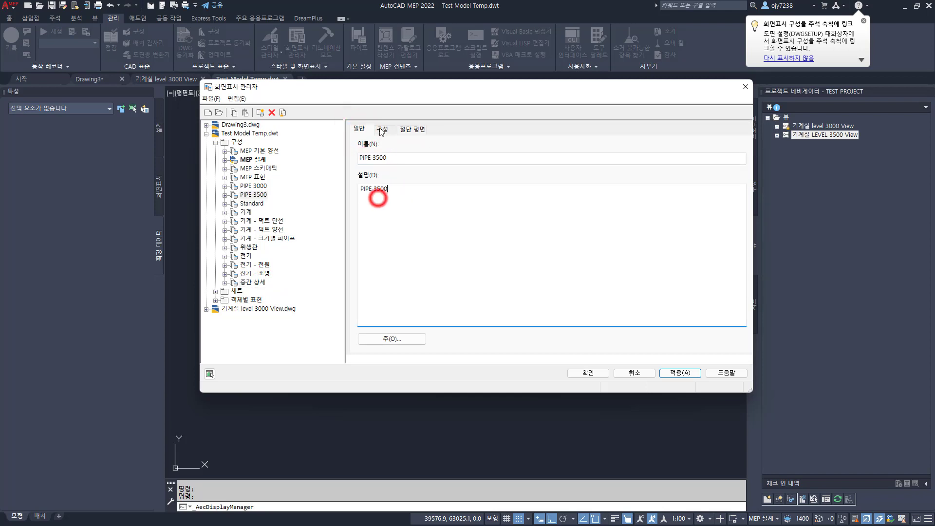
# Set the PIPE 3500 cut plane to cut height 3500, lower range 3000 and upper range 3900, and apply the changes.
pyautogui.click(381, 129)
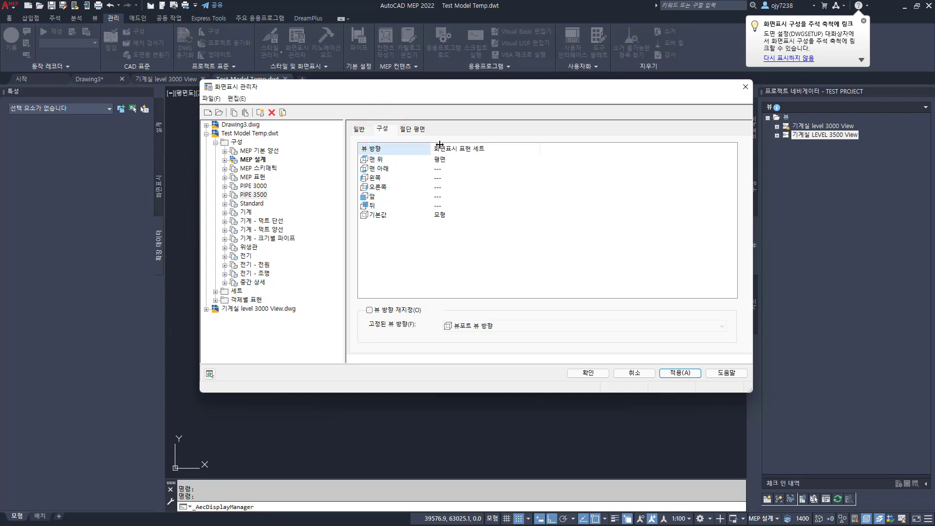
pyautogui.click(413, 129)
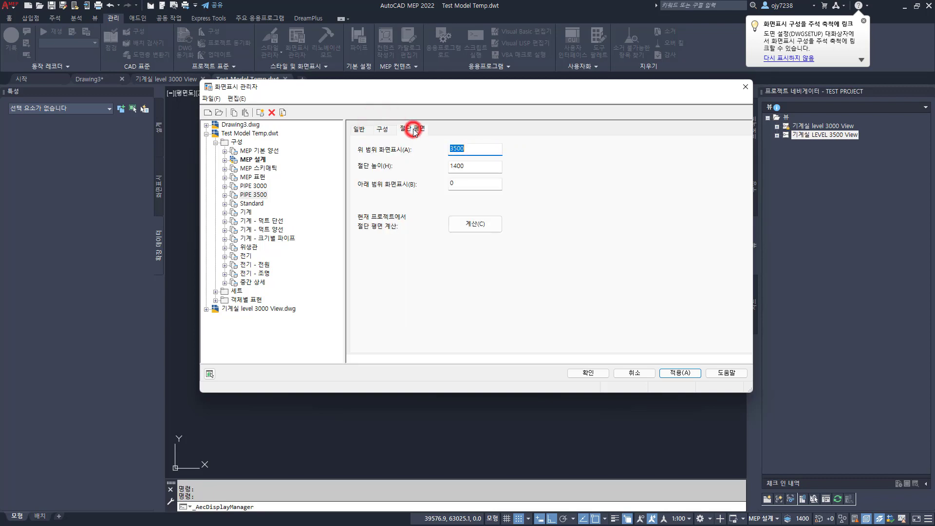
pyautogui.click(466, 166)
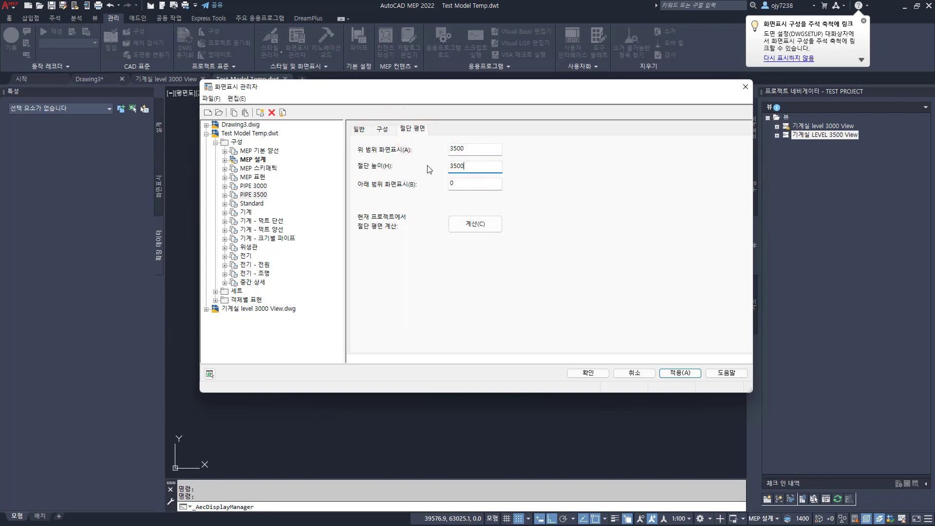
pyautogui.doubleClick(460, 184)
pyautogui.write('3000')
pyautogui.doubleClick(472, 150)
pyautogui.write('3900')
pyautogui.click(467, 298)
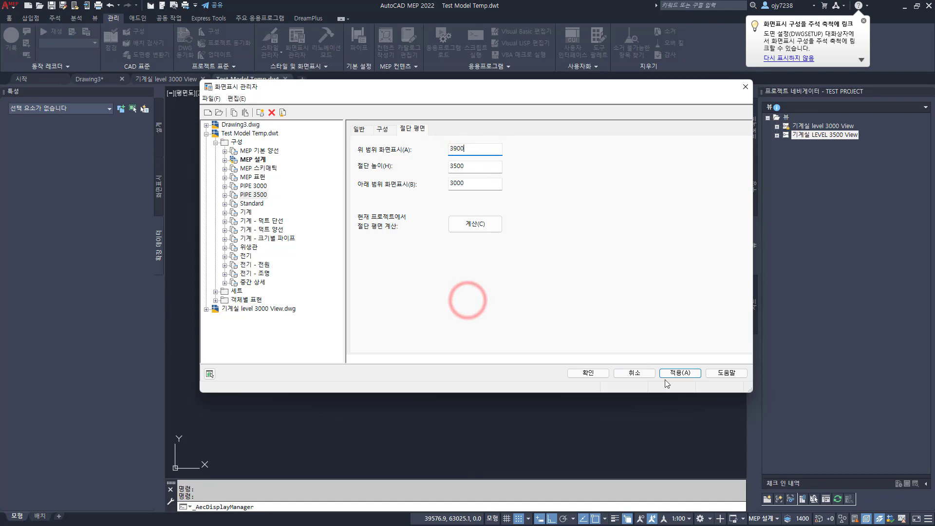
pyautogui.click(677, 373)
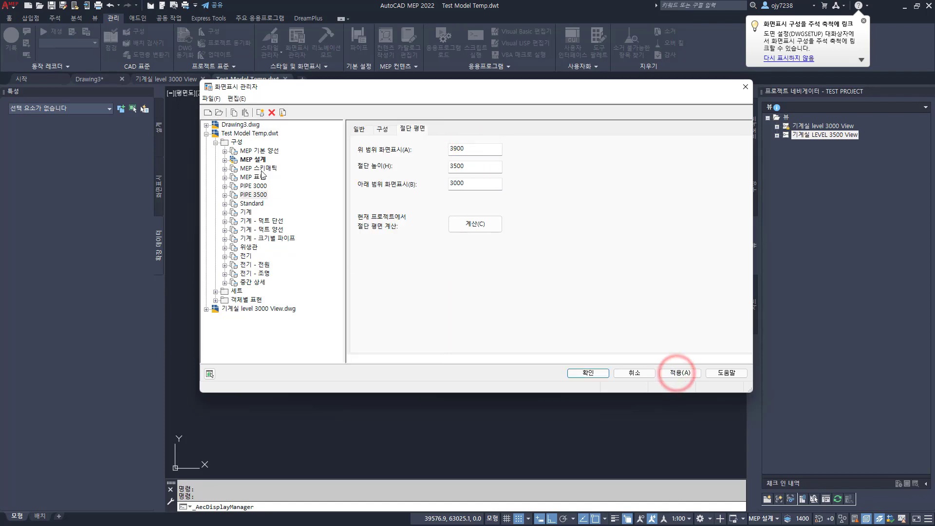
# Create a third display configuration in the template and name it PIPE 4000.
pyautogui.rightClick(239, 144)
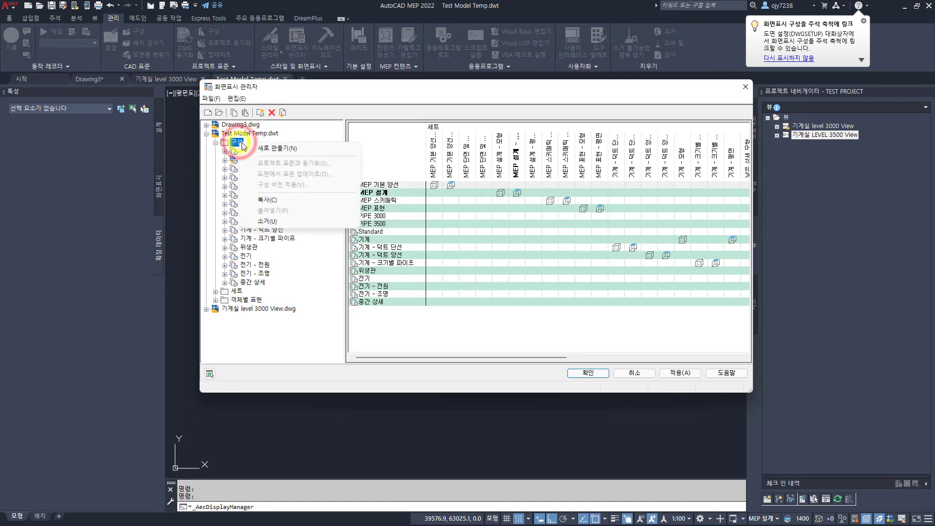
pyautogui.click(276, 148)
pyautogui.click(256, 289)
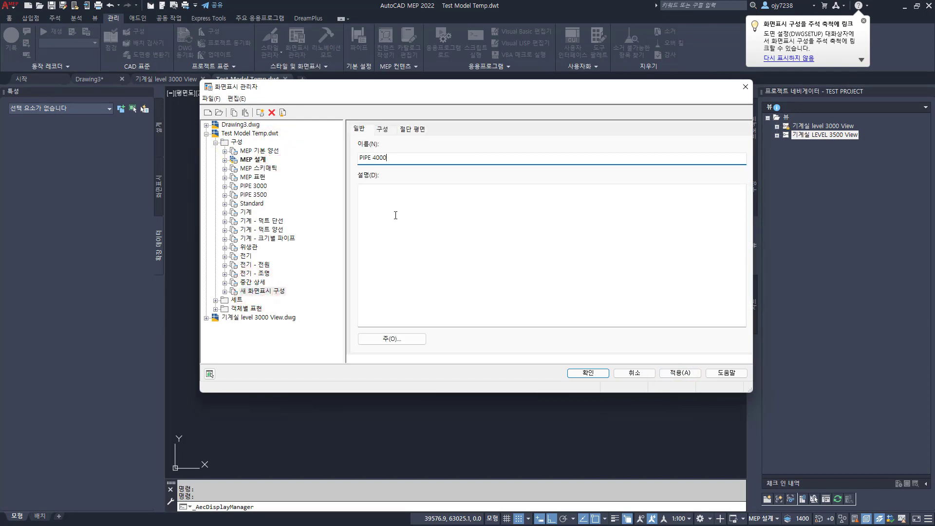
pyautogui.click(399, 159)
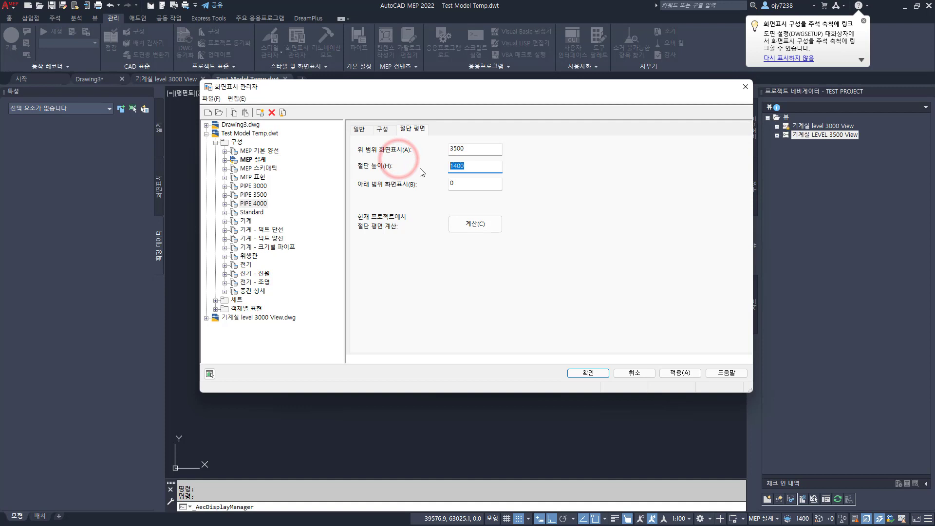
# Set the PIPE 4000 configuration's cut height to 4000 and its upper display range to 4500, and apply the changes.
pyautogui.write('4000')
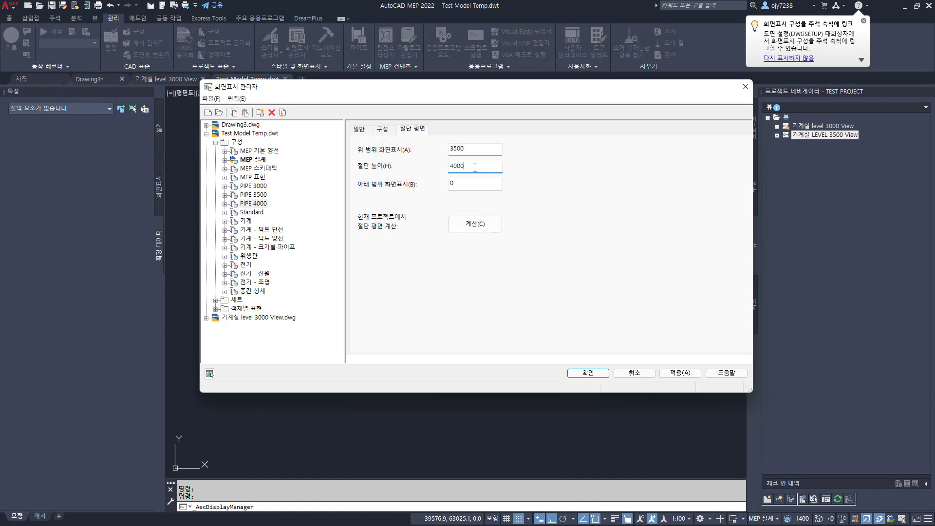
pyautogui.doubleClick(471, 150)
pyautogui.write('4500')
pyautogui.moveTo(460, 184); pyautogui.dragTo(423, 189)
pyautogui.click(678, 374)
# Accept the display configuration settings, and save and close the Test Model Temp.dwt template.
pyautogui.click(588, 373)
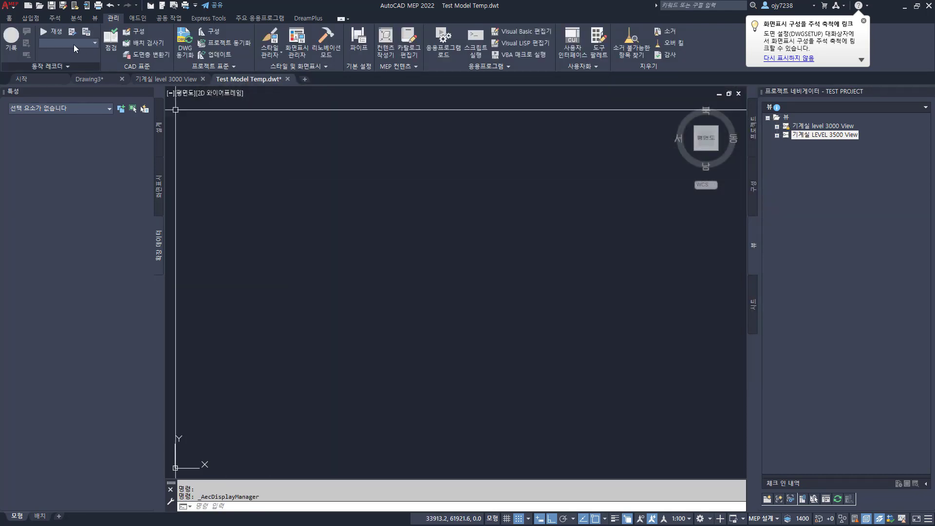
pyautogui.hotkey('ctrl', 's')
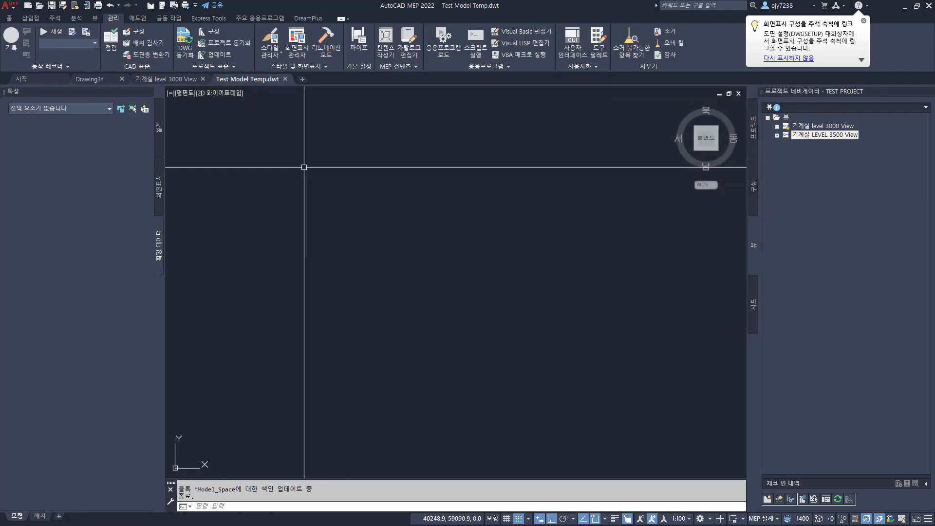
pyautogui.click(285, 79)
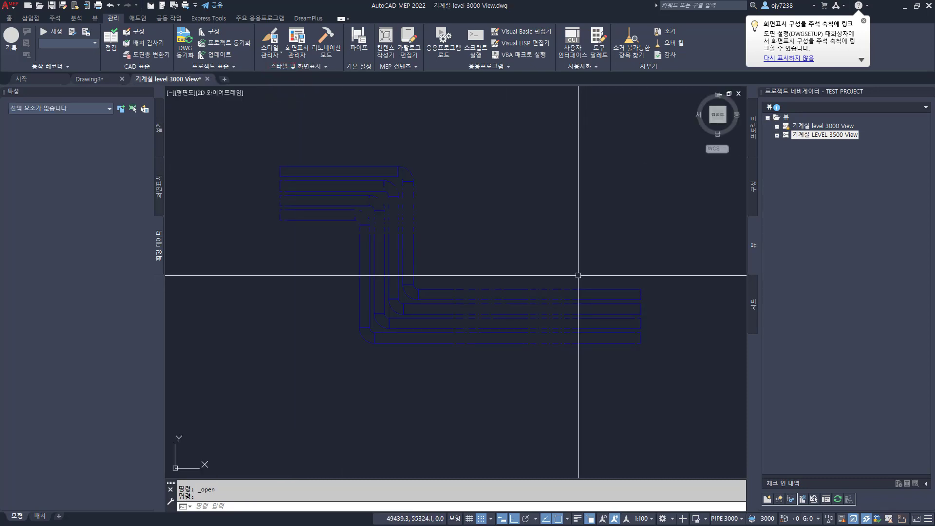
# Load the Test Model Temp.dwt template into the Display Manager of the 기계실 level 3000 View drawing.
pyautogui.click(827, 127)
pyautogui.click(825, 136)
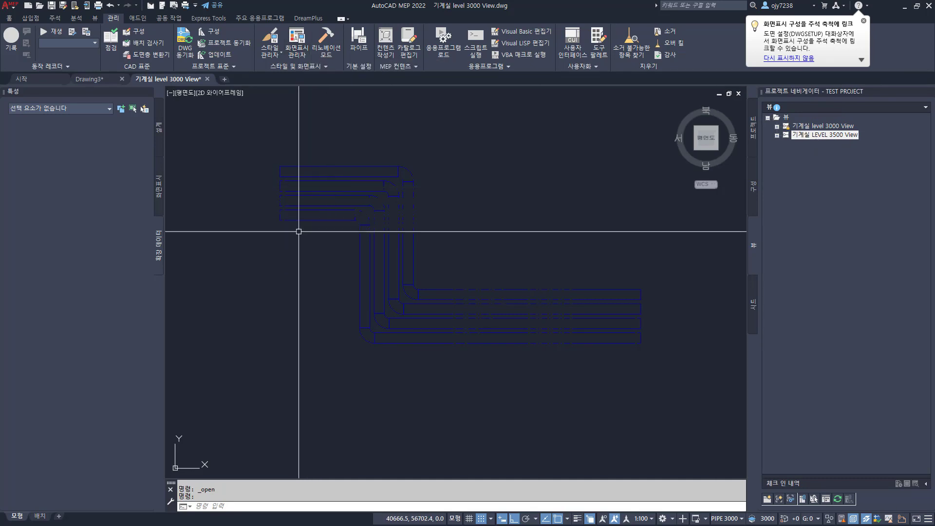
pyautogui.click(295, 42)
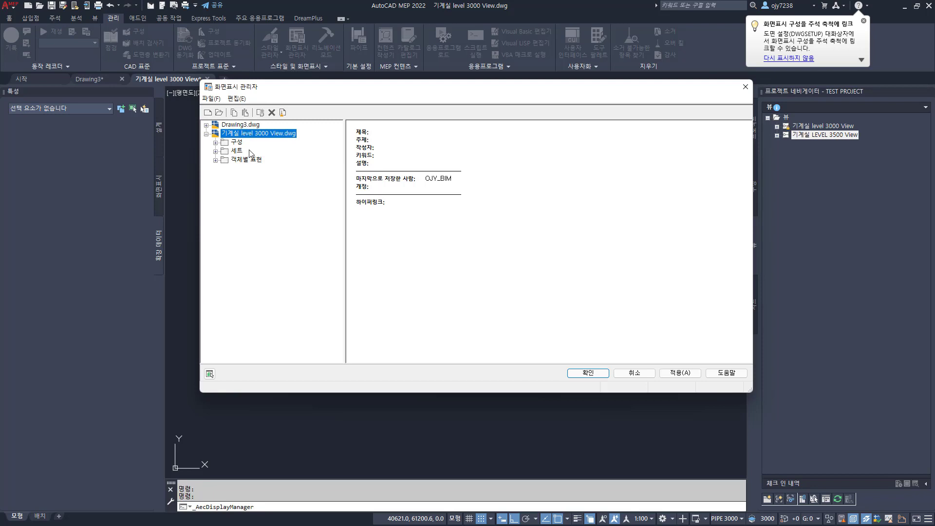
pyautogui.click(219, 113)
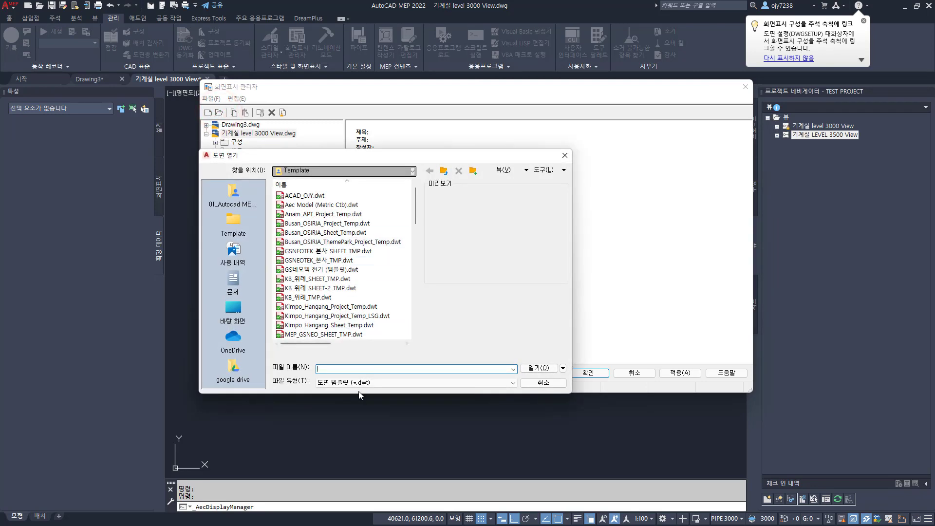
pyautogui.click(309, 251)
pyautogui.press('t')
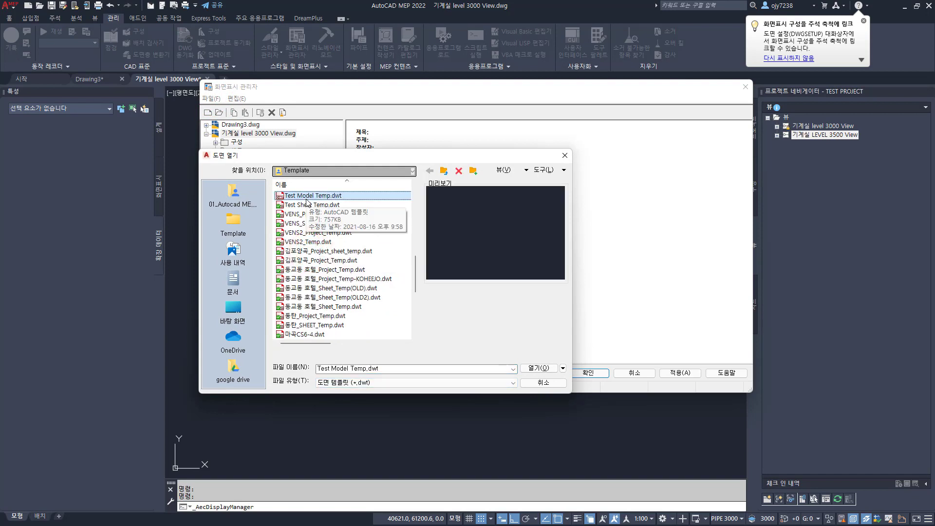
pyautogui.click(538, 368)
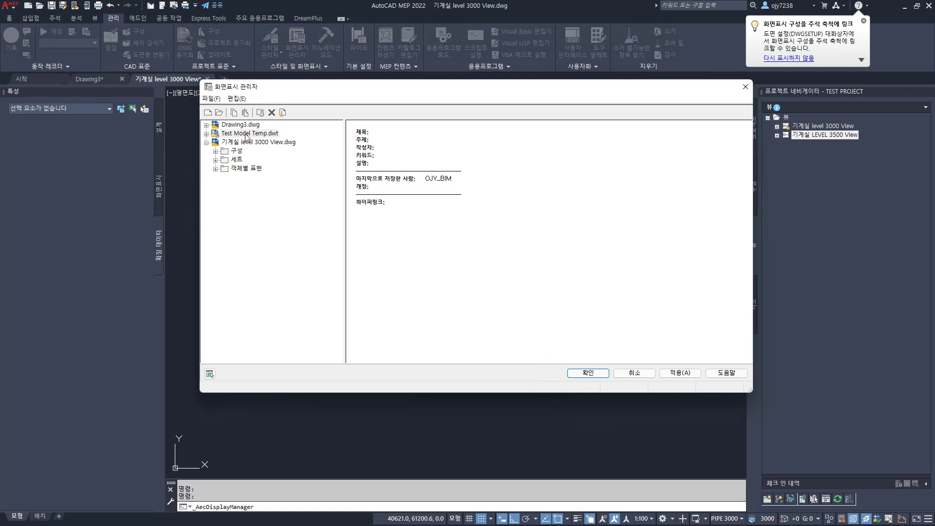
# Review the cut plane settings of the template's PIPE 3000, PIPE 3500 and PIPE 4000 display configurations.
pyautogui.click(240, 134)
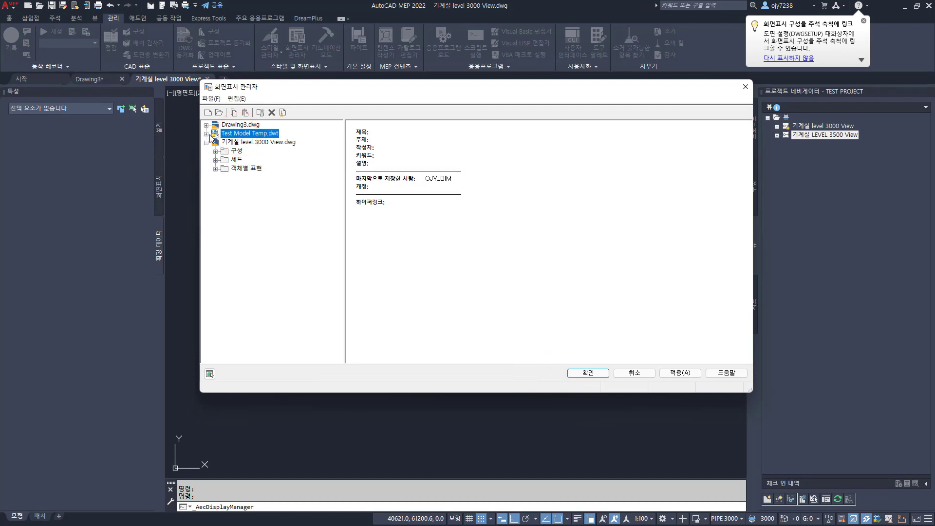
pyautogui.click(206, 134)
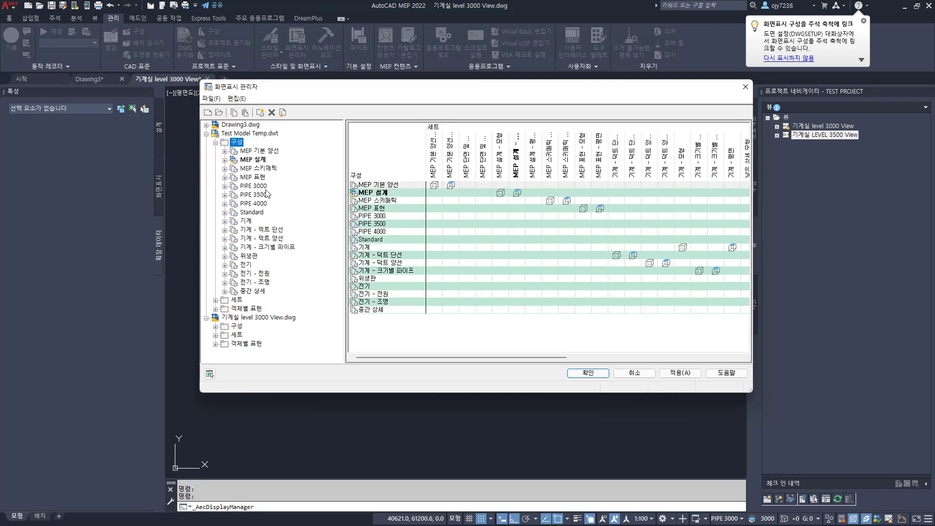
pyautogui.click(256, 187)
pyautogui.press('Down')
pyautogui.press('Down')
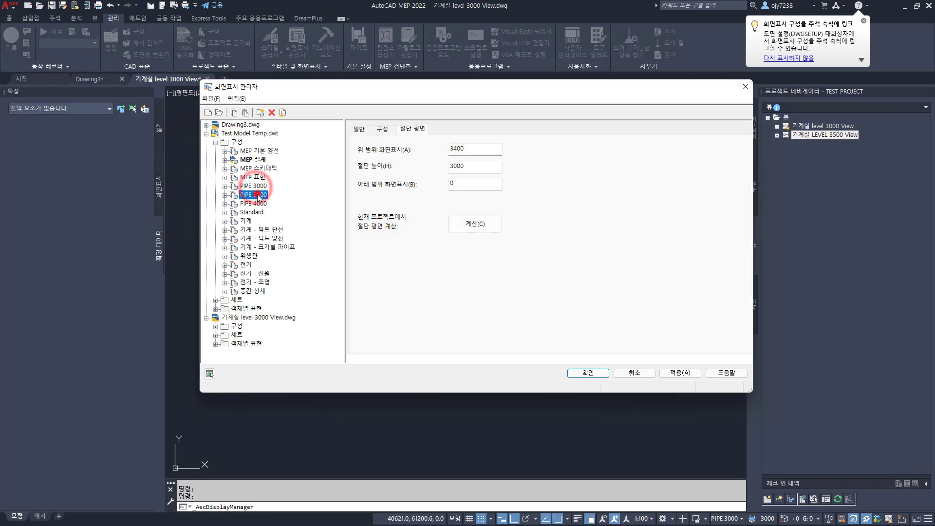
pyautogui.click(254, 186)
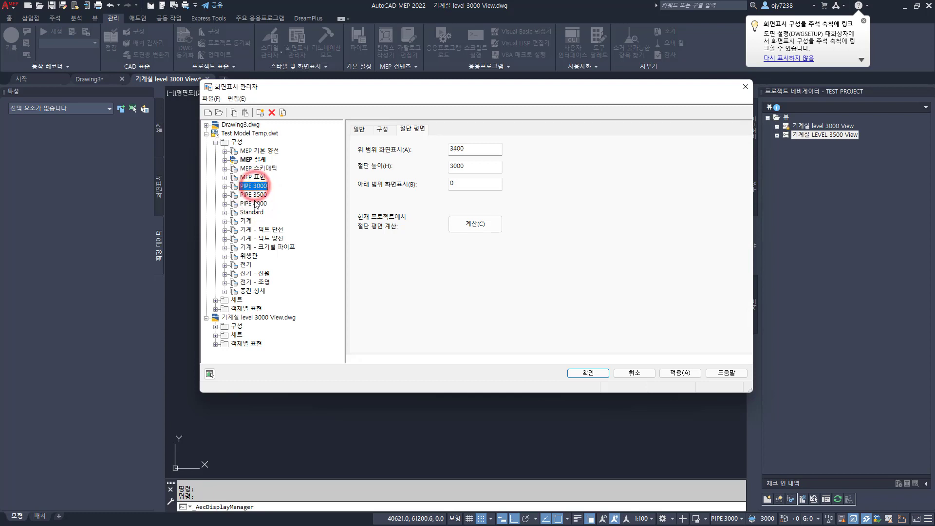
pyautogui.click(254, 203)
pyautogui.click(254, 194)
pyautogui.click(253, 186)
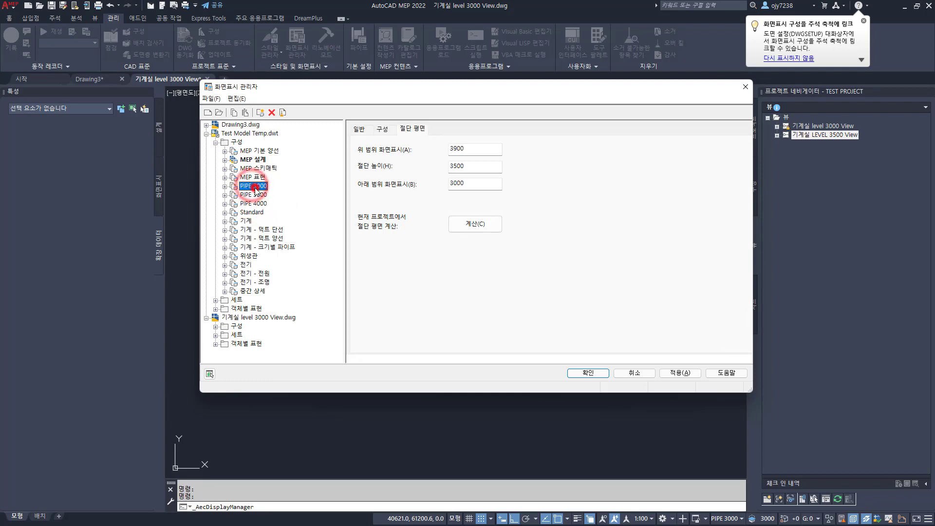
# Copy the template's PIPE 3000, PIPE 3500 and PIPE 4000 configurations together and paste them into the configurations of 기계실 level 3000 View.dwg.
pyautogui.rightClick(382, 226)
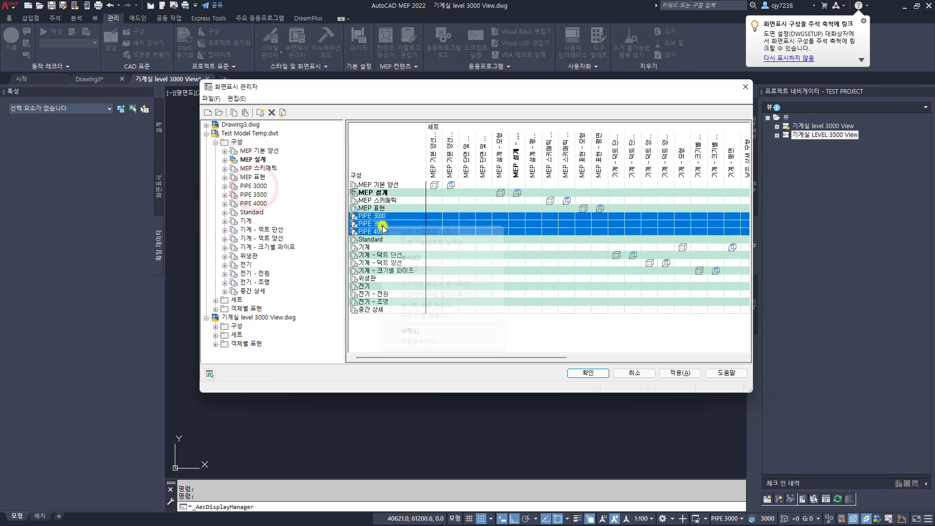
pyautogui.click(409, 257)
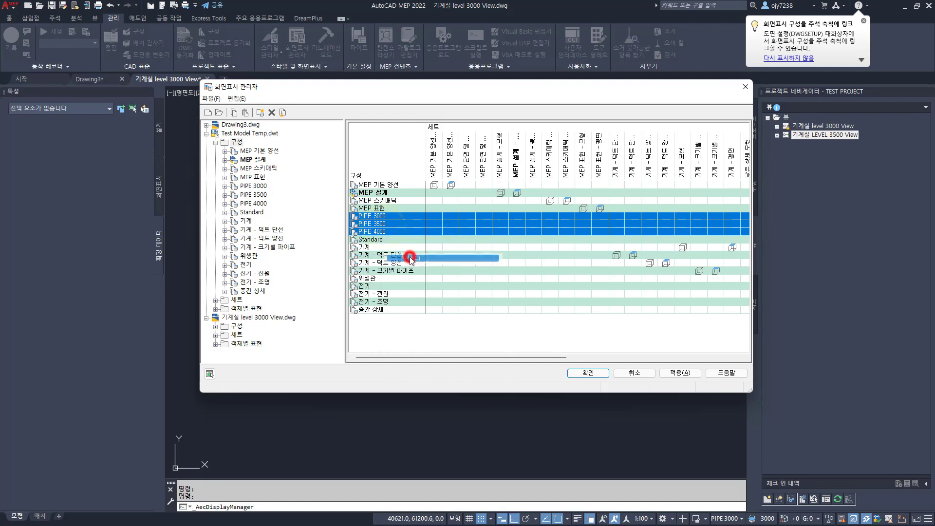
pyautogui.click(260, 318)
pyautogui.doubleClick(236, 326)
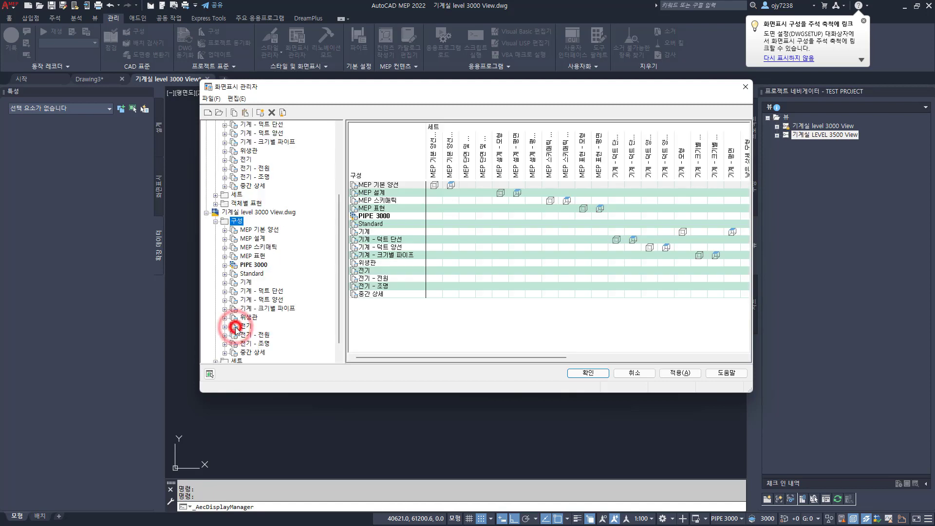
pyautogui.rightClick(393, 318)
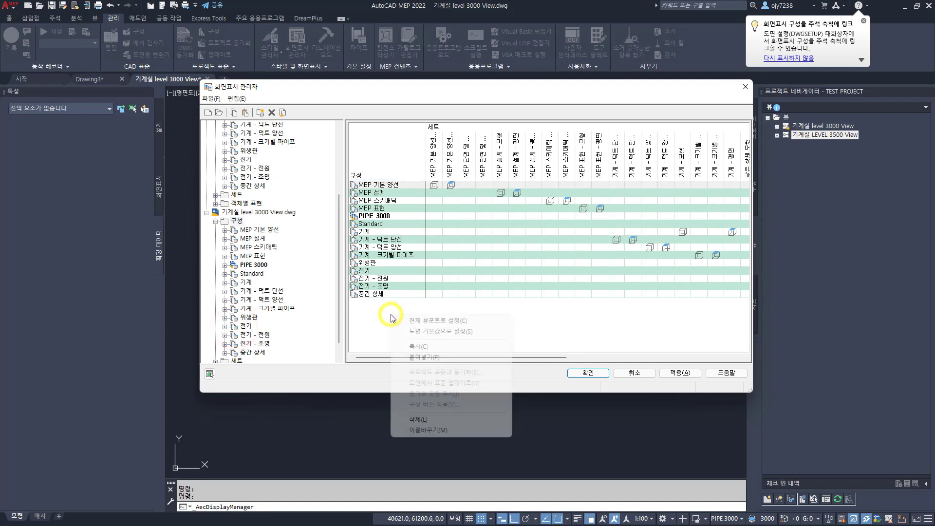
pyautogui.click(422, 358)
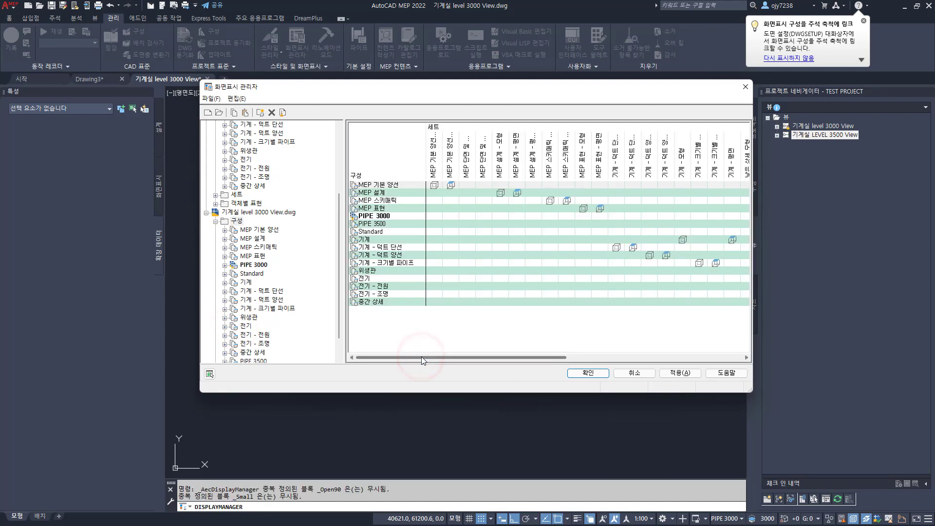
# Copy the template's PIPE 4000 configuration on its own into the configurations of 기계실 level 3000 View.dwg.
pyautogui.scroll(3, 269, 199)
pyautogui.click(256, 178)
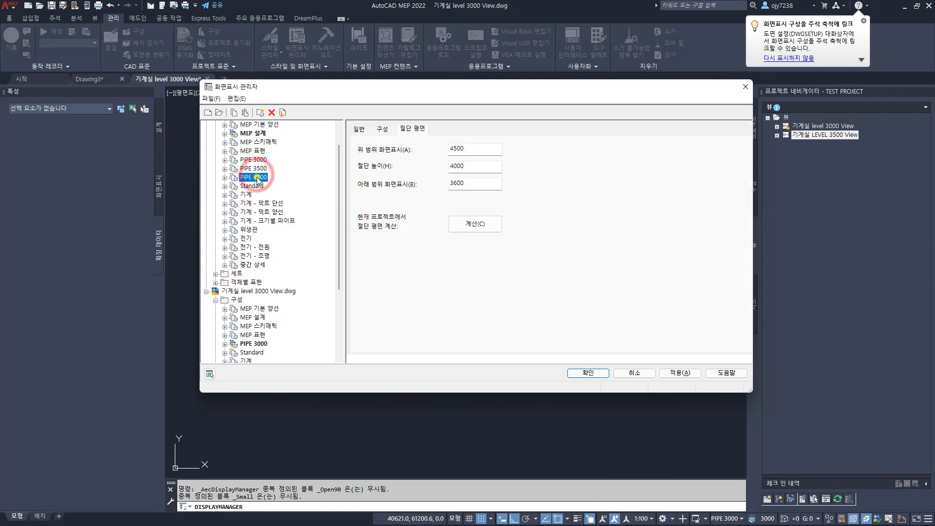
pyautogui.rightClick(257, 178)
pyautogui.click(290, 220)
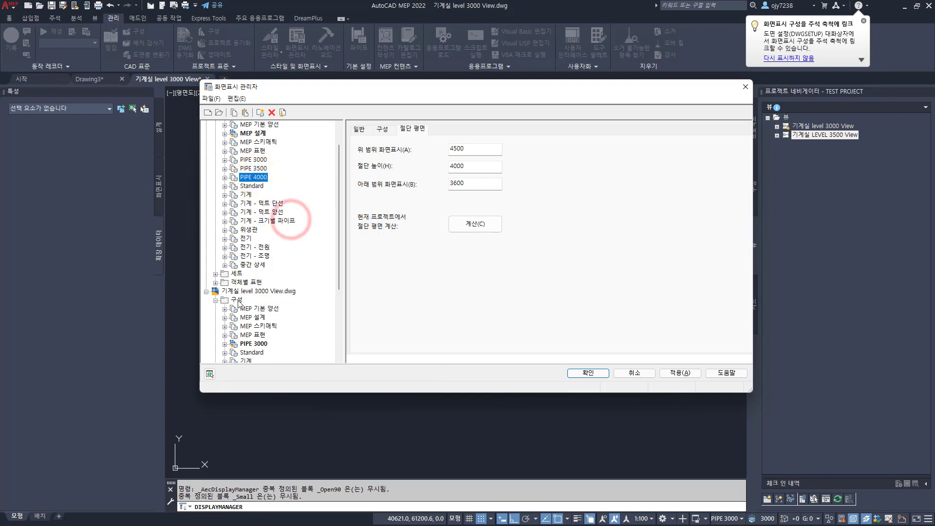
pyautogui.rightClick(234, 301)
pyautogui.click(267, 363)
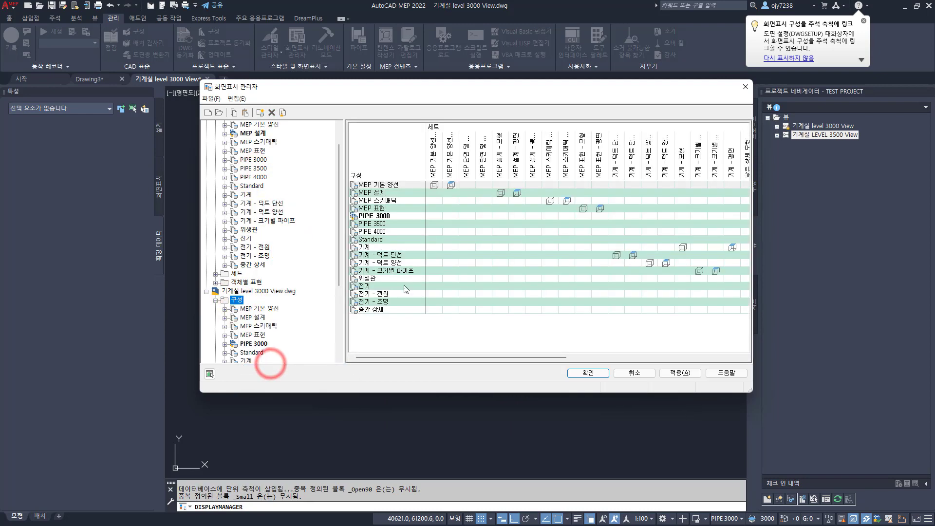
# Apply and accept the display configuration changes, and close the 기계실 level 3000 View drawing.
pyautogui.click(384, 224)
pyautogui.click(385, 232)
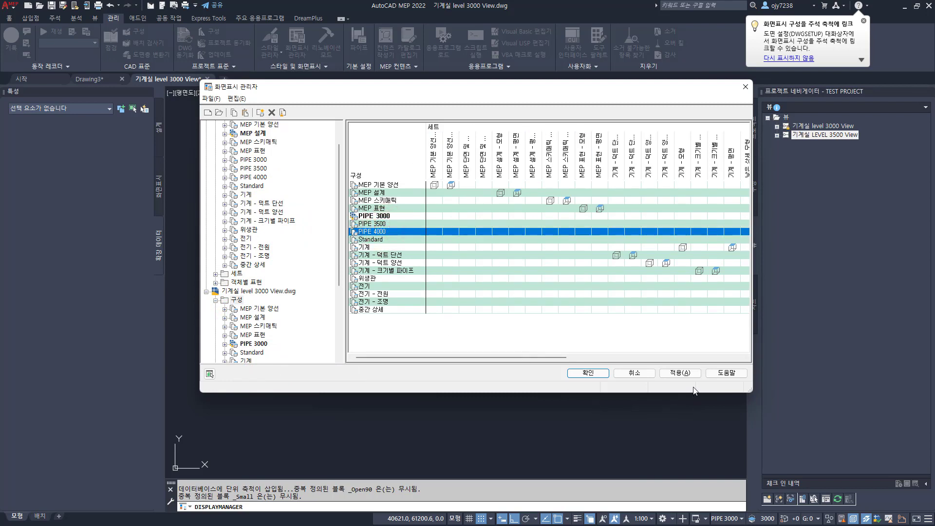
pyautogui.click(680, 373)
pyautogui.click(589, 373)
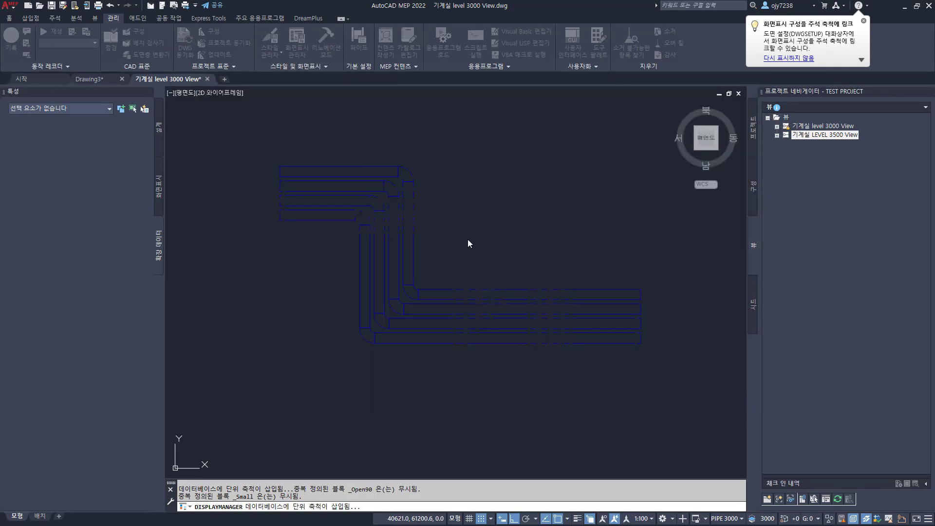
pyautogui.click(206, 79)
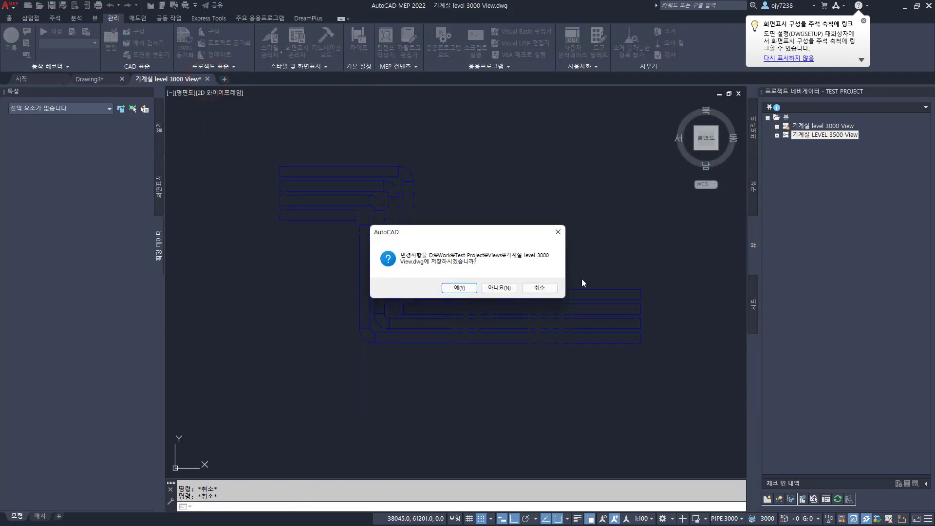
pyautogui.click(506, 291)
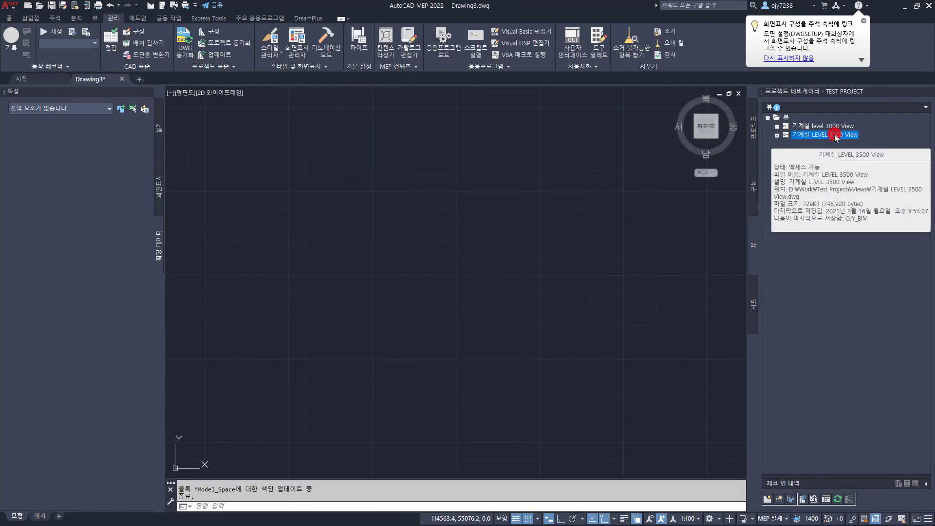
# Open the 기계실 LEVEL 3500 View drawing and list the Test Model Temp.dwt configurations in its Display Manager.
pyautogui.doubleClick(827, 135)
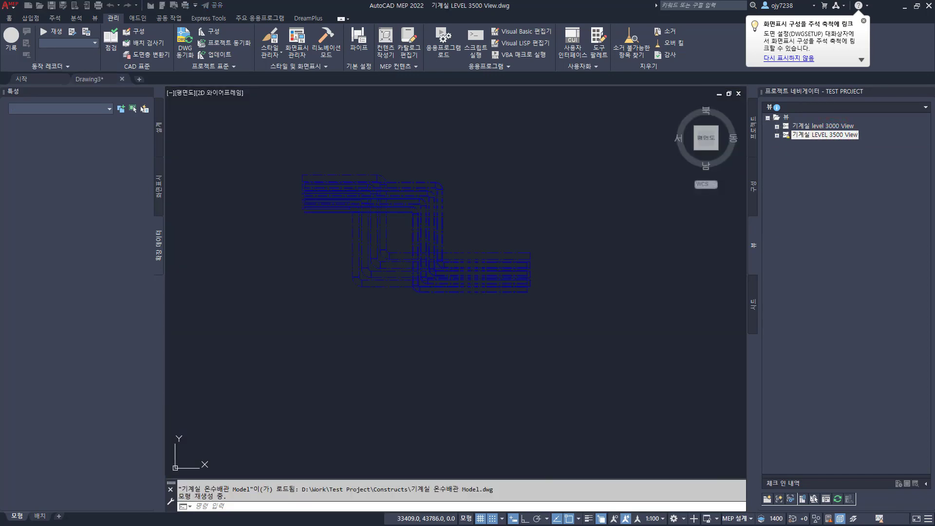
pyautogui.click(295, 42)
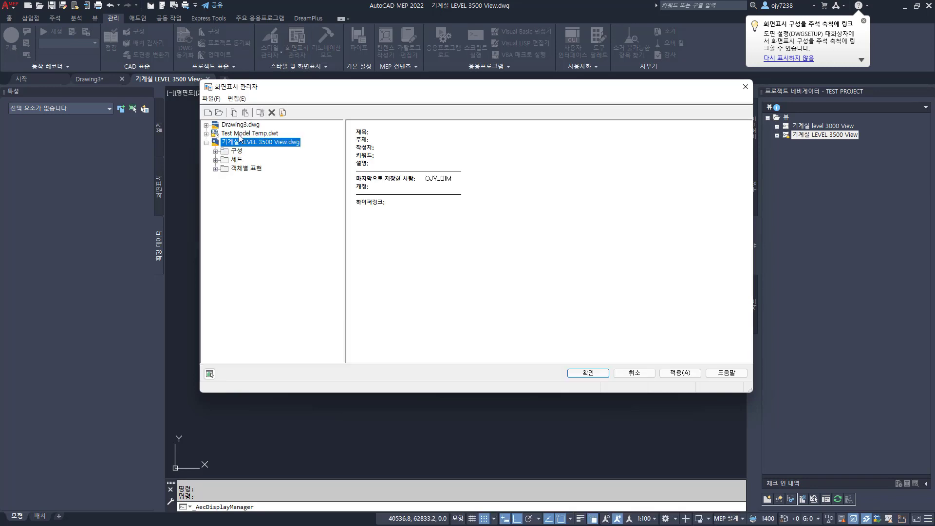
pyautogui.click(256, 134)
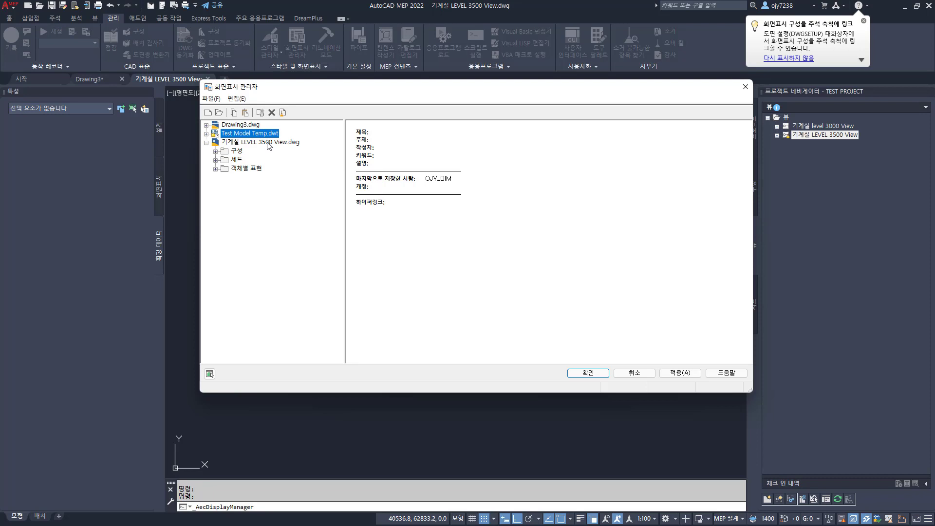
pyautogui.click(206, 134)
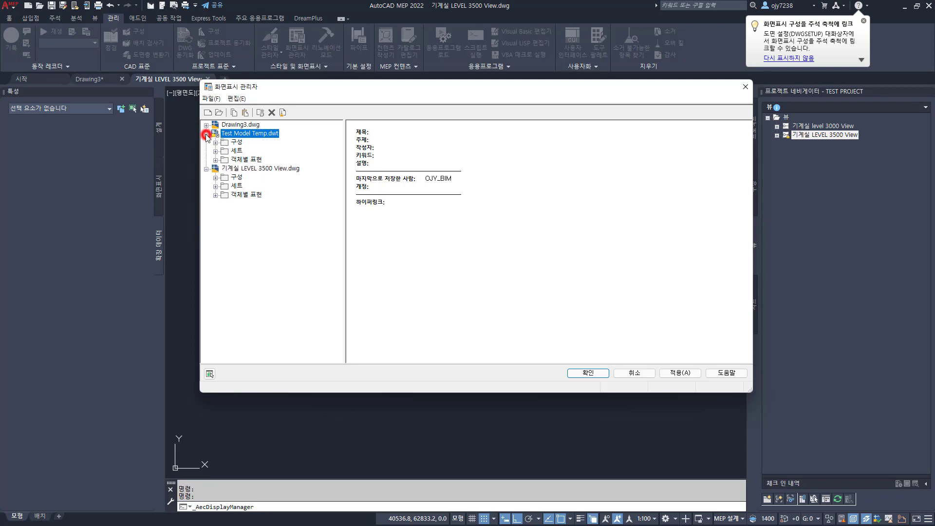
pyautogui.click(216, 143)
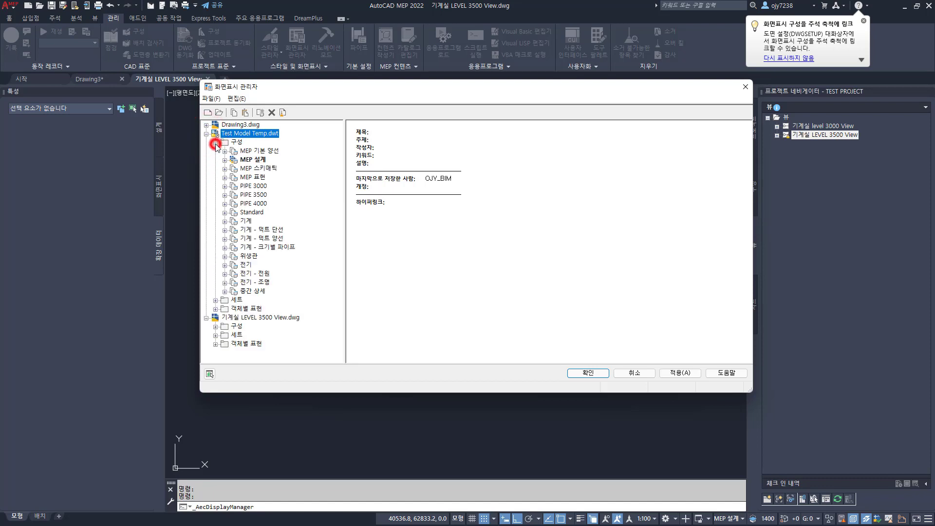
# Copy the template's PIPE 3000 configuration into the configurations of 기계실 LEVEL 3500 View.dwg.
pyautogui.click(253, 187)
pyautogui.rightClick(254, 186)
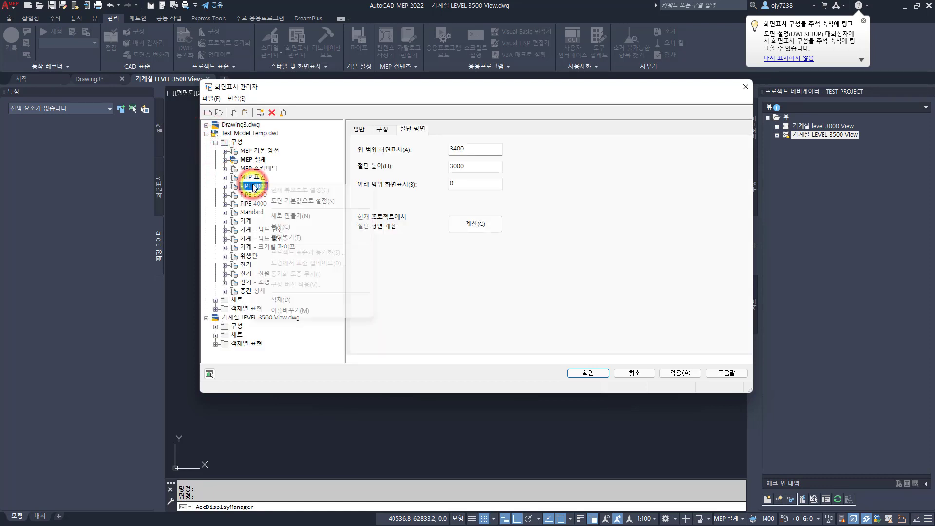
pyautogui.click(285, 227)
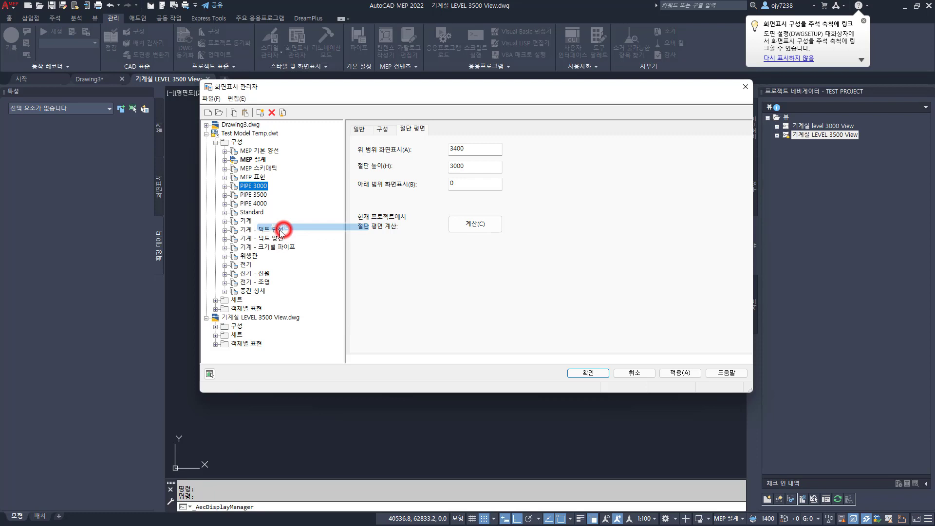
pyautogui.doubleClick(232, 330)
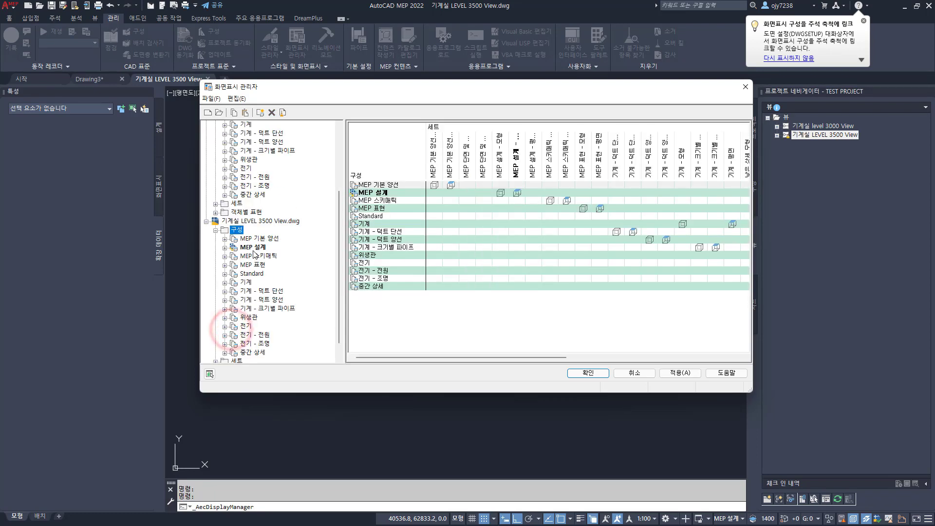
pyautogui.rightClick(241, 233)
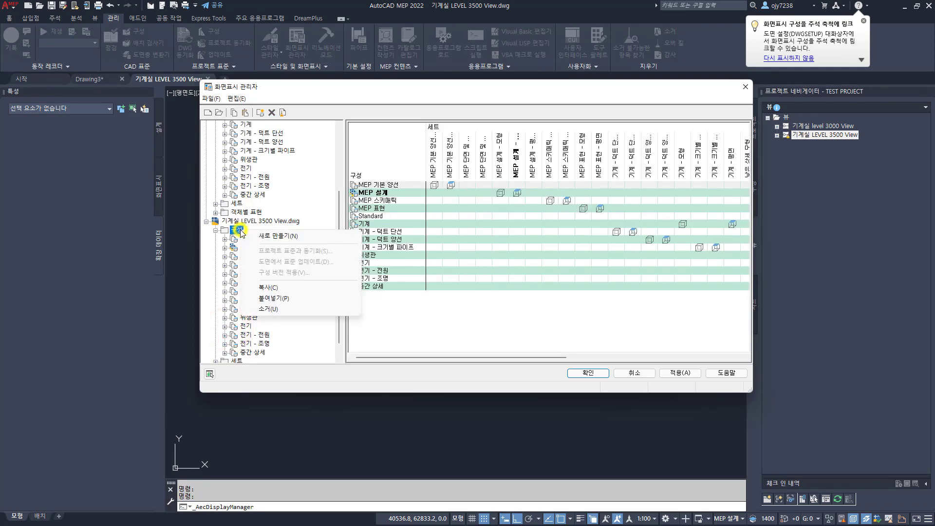
pyautogui.click(276, 297)
# Copy the template's PIPE 3500 configuration into the configurations of 기계실 LEVEL 3500 View.dwg.
pyautogui.scroll(2, 257, 161)
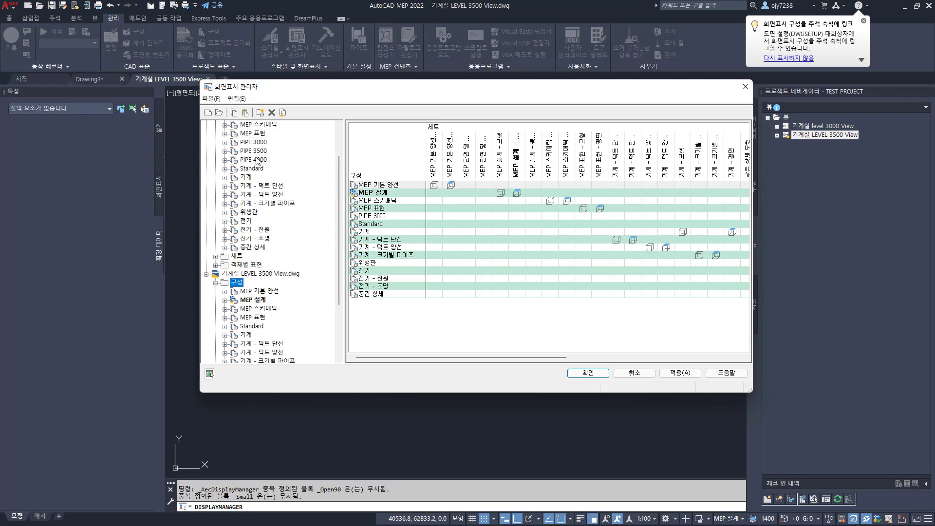
pyautogui.rightClick(256, 151)
pyautogui.click(286, 192)
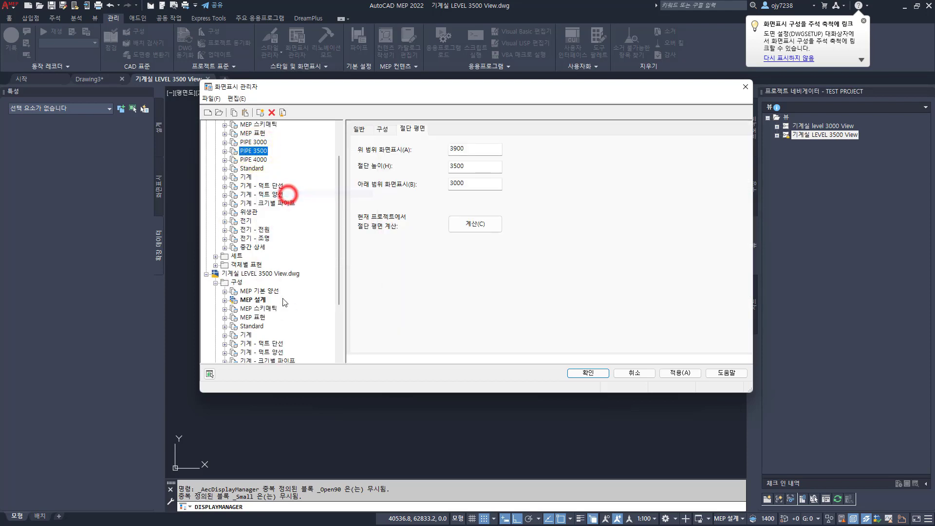
pyautogui.rightClick(236, 283)
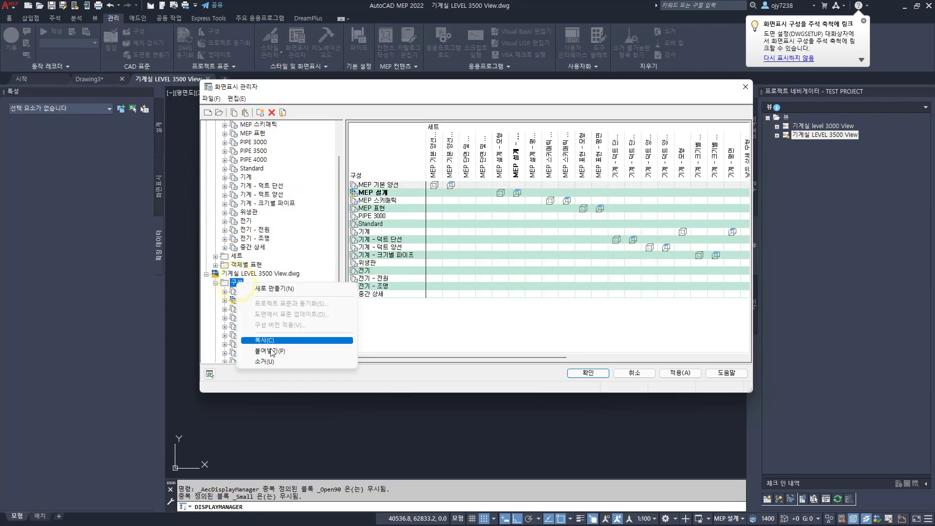
pyautogui.click(270, 350)
# Copy the template's PIPE 4000 configuration into the configurations of 기계실 LEVEL 3500 View.dwg.
pyautogui.rightClick(258, 160)
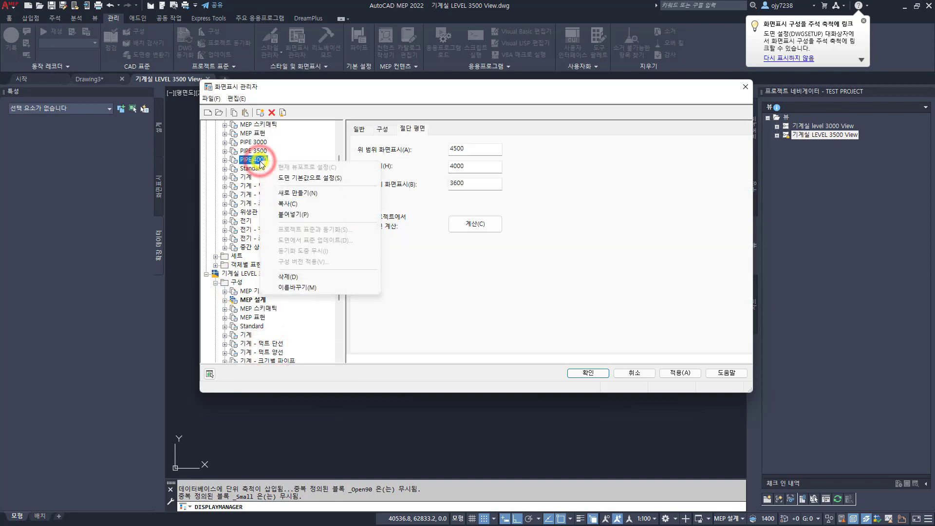
pyautogui.click(292, 204)
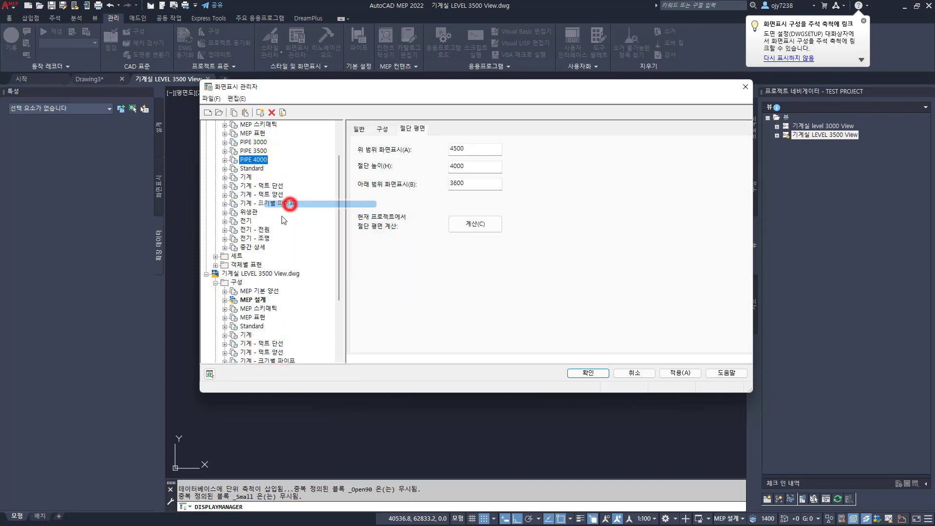
pyautogui.click(237, 283)
pyautogui.rightClick(237, 283)
pyautogui.click(271, 353)
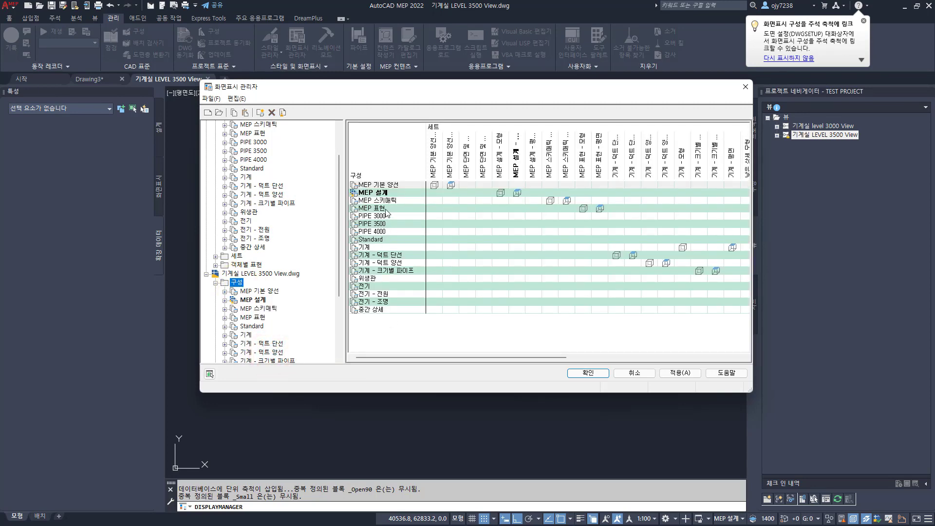
# Apply and accept the copied configurations, and switch the drawing's display configuration to PIPE 3500.
pyautogui.click(676, 373)
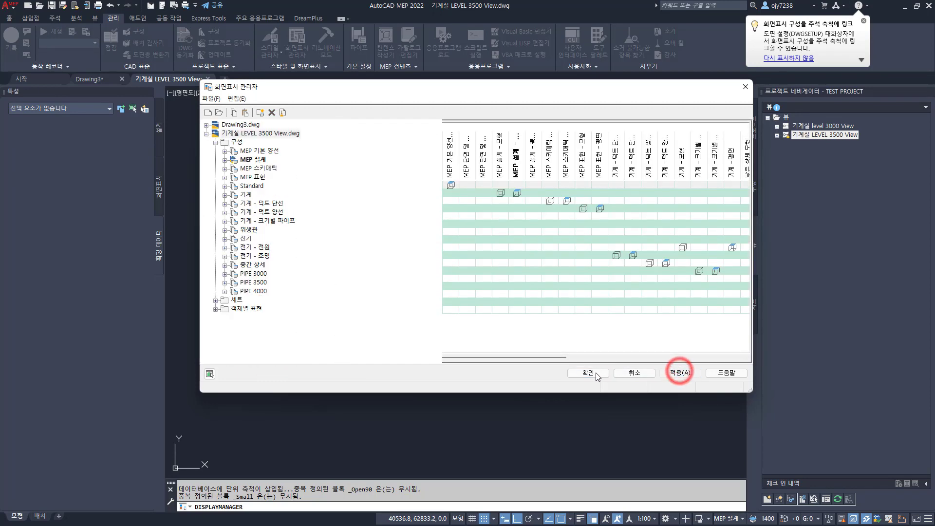
pyautogui.click(591, 372)
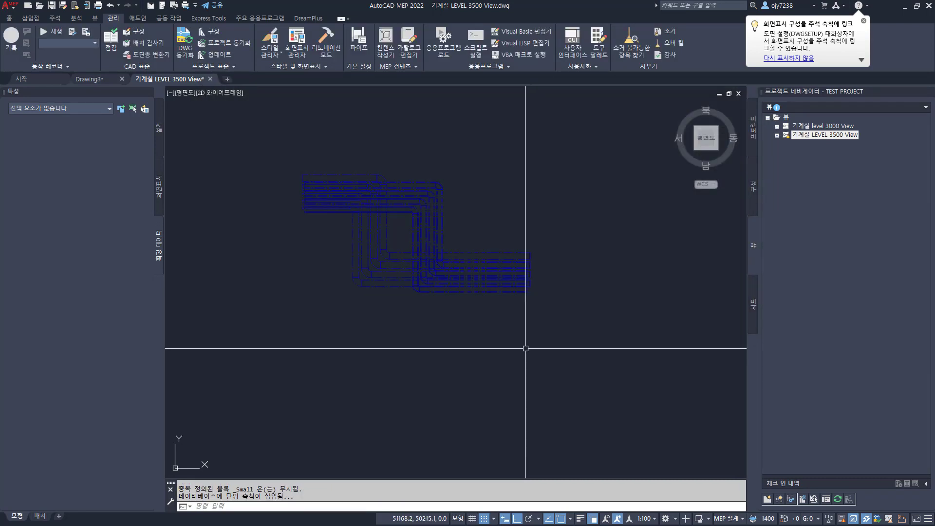
pyautogui.click(724, 519)
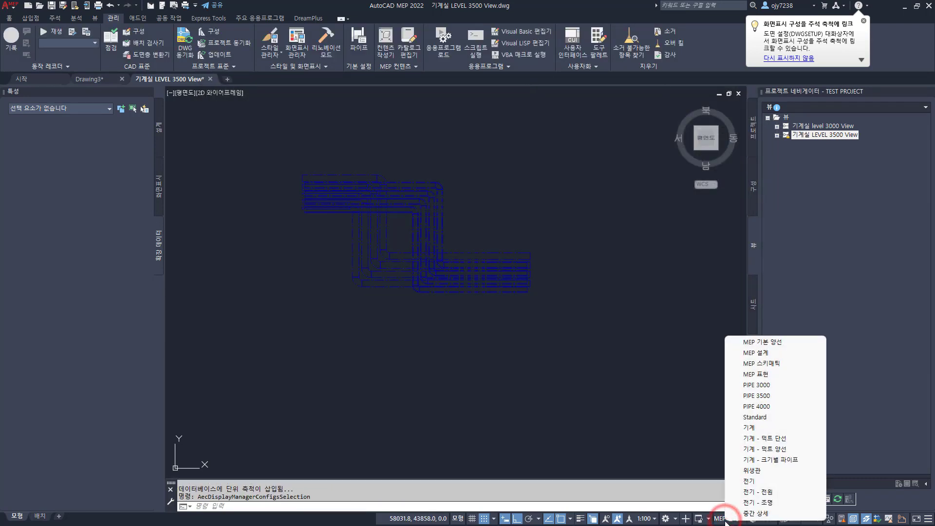
pyautogui.click(756, 395)
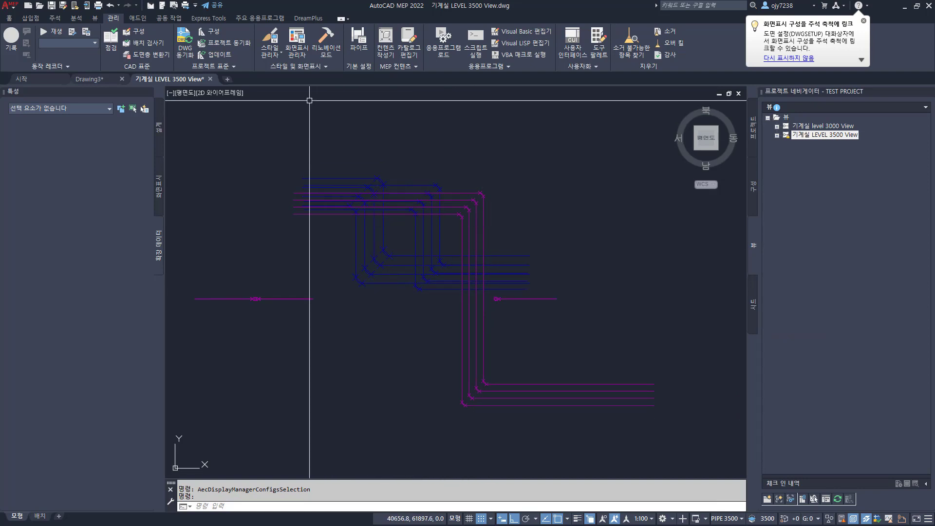
# In the drawing's 평면 display set, turn off the 단선 representation for 파이프, 파이프 부속, 파이프 사용자 부속 and 파이프 플렉시블.
pyautogui.click(297, 40)
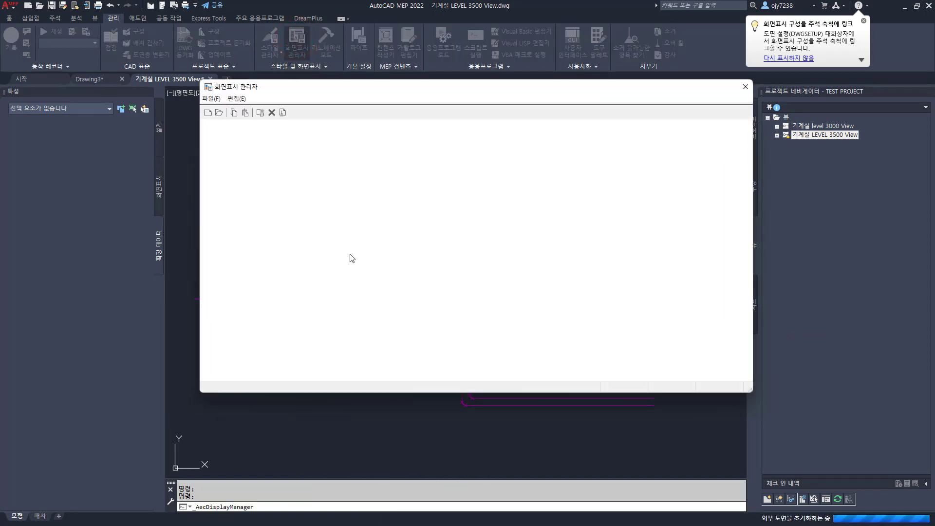
pyautogui.doubleClick(237, 160)
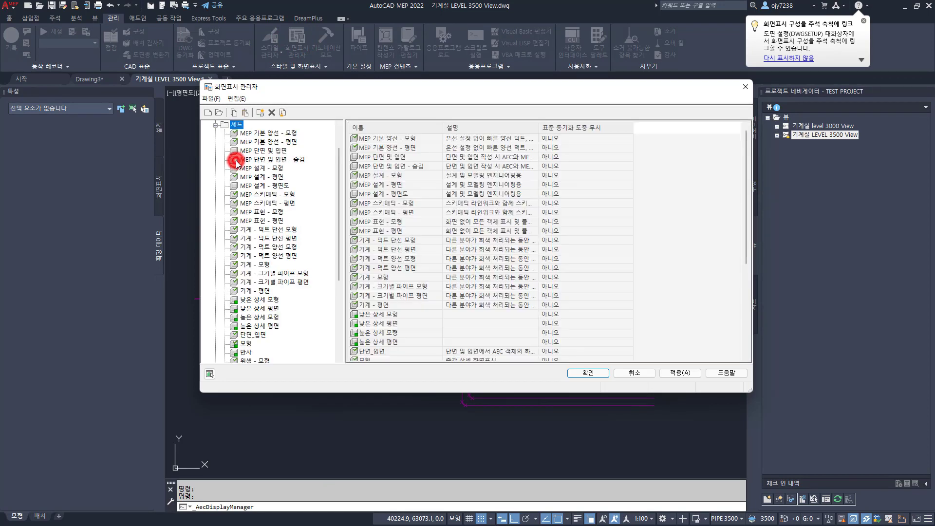
pyautogui.scroll(-5, 289, 258)
pyautogui.click(246, 336)
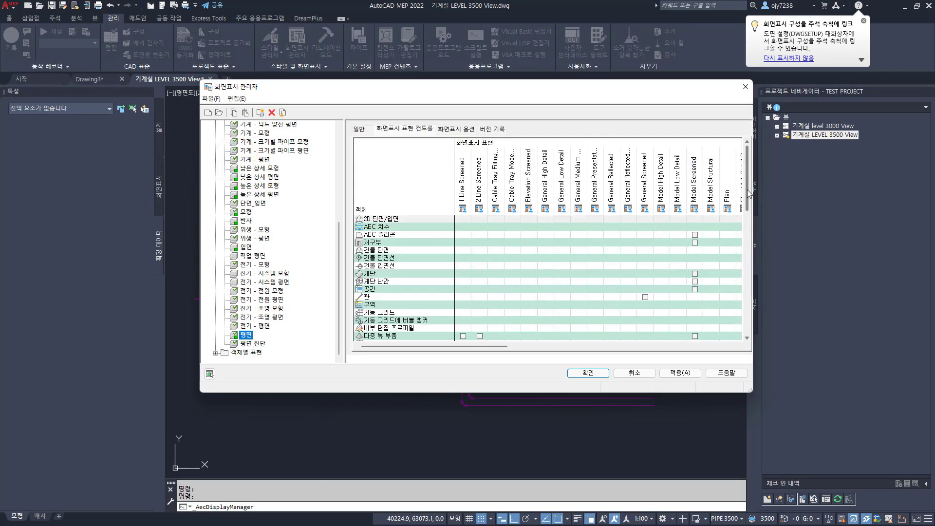
pyautogui.moveTo(747, 193); pyautogui.dragTo(756, 335)
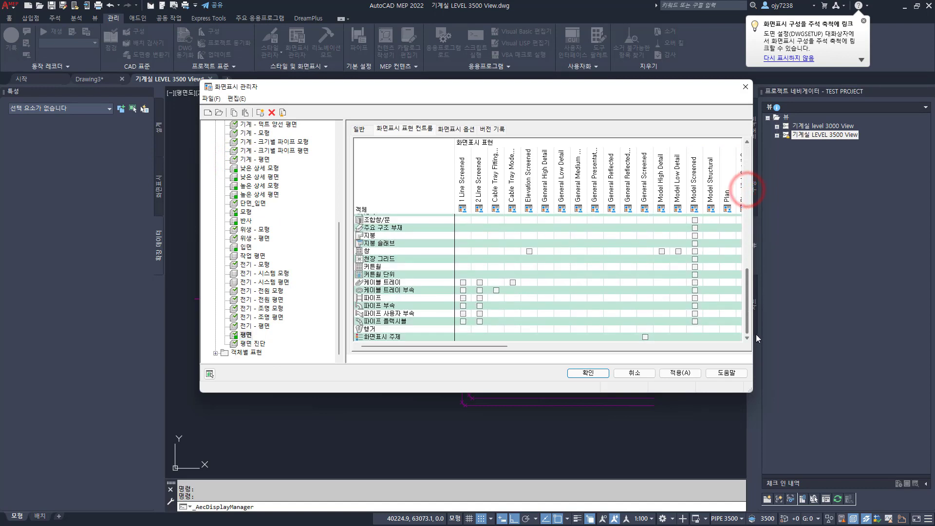
pyautogui.click(383, 304)
pyautogui.moveTo(471, 347); pyautogui.dragTo(661, 359)
pyautogui.click(557, 298)
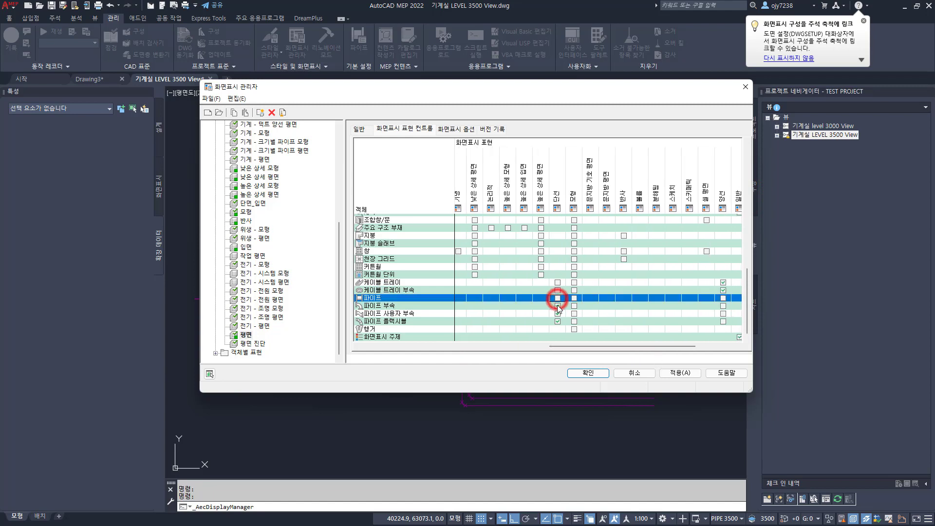
pyautogui.click(557, 306)
pyautogui.click(557, 313)
pyautogui.click(557, 321)
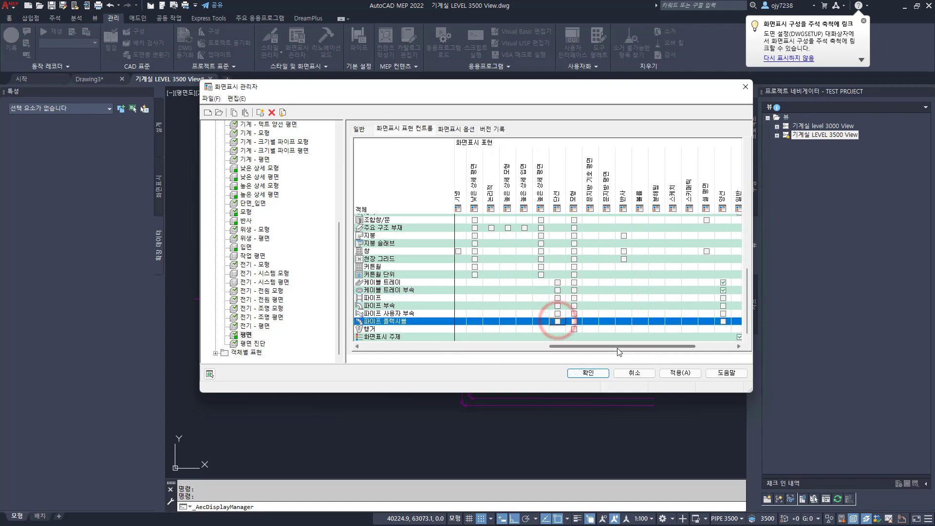
# Turn on the 평면 representation for the same four pipe object types in the drawing's 평면 display set.
pyautogui.moveTo(619, 346); pyautogui.dragTo(685, 345)
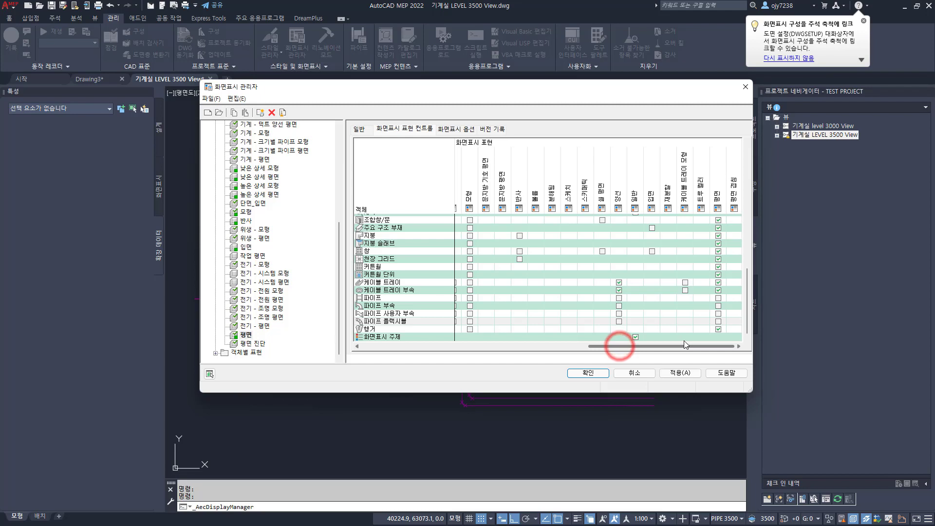
pyautogui.click(717, 298)
pyautogui.click(717, 305)
pyautogui.click(718, 313)
pyautogui.click(718, 321)
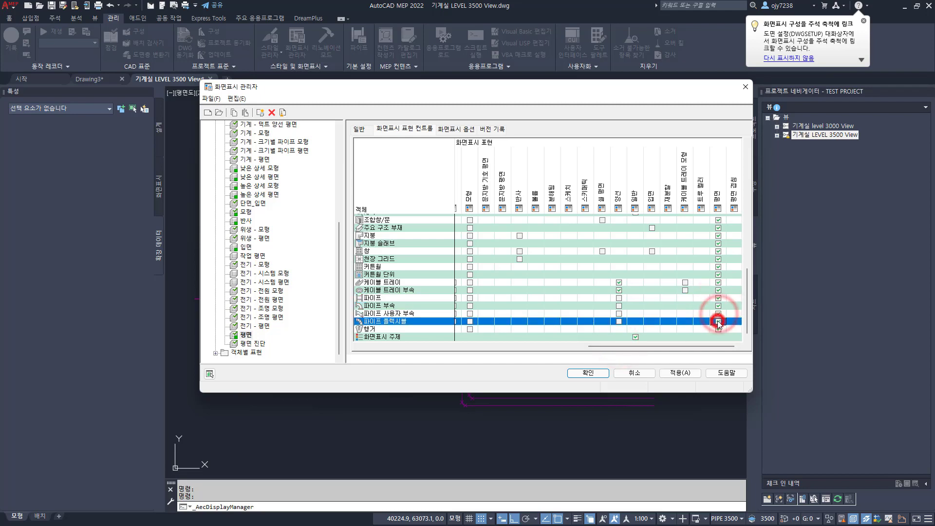
# Apply and accept the display set changes, and save and close the 기계실 LEVEL 3500 View drawing.
pyautogui.click(680, 373)
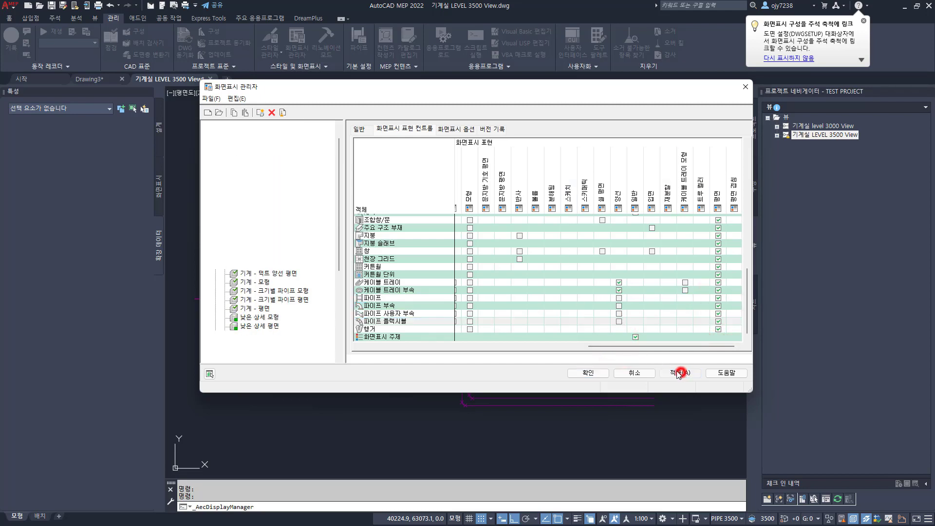
pyautogui.click(588, 373)
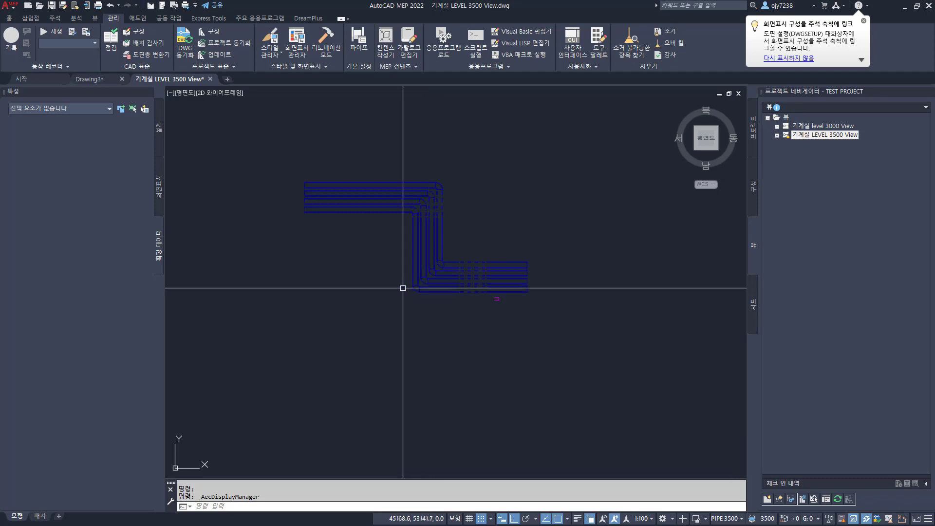
pyautogui.click(52, 5)
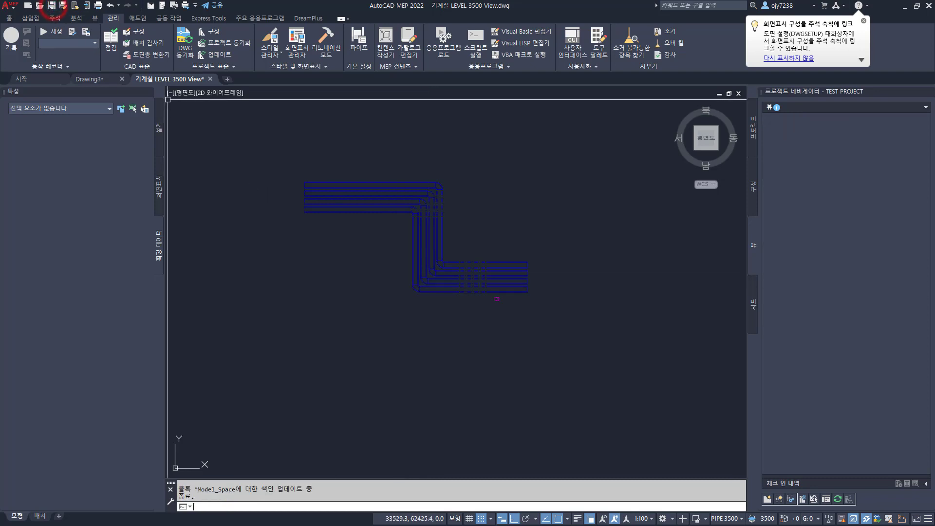
pyautogui.click(207, 80)
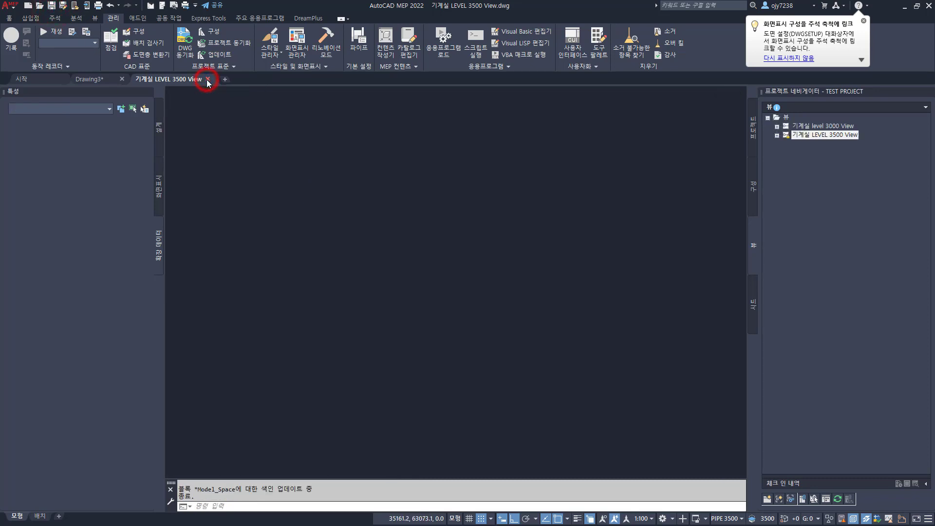
# In Test Model Temp.dwt's 평면 display set, turn on the 평면 representation for 파이프, 파이프 부속, 파이프 사용자 부속 and 파이프 플렉시블.
pyautogui.click(297, 38)
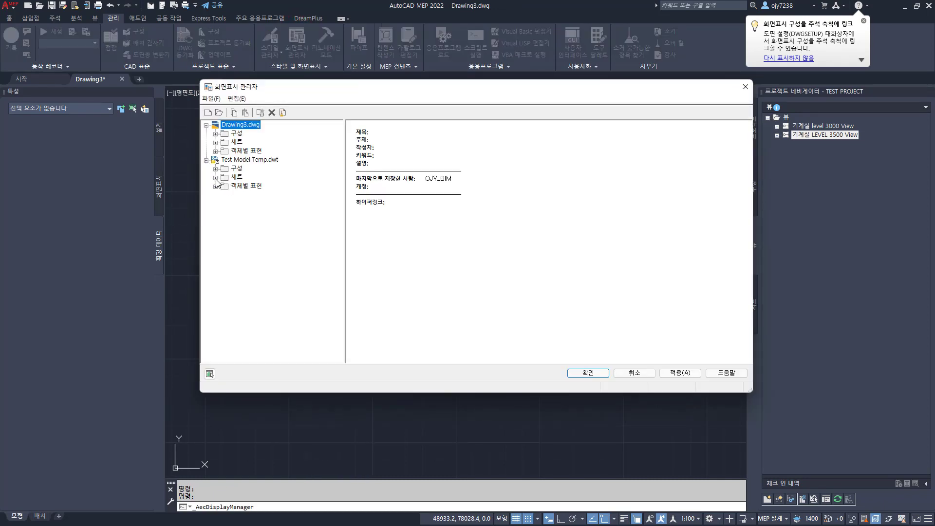
pyautogui.click(215, 178)
pyautogui.scroll(-5, 258, 257)
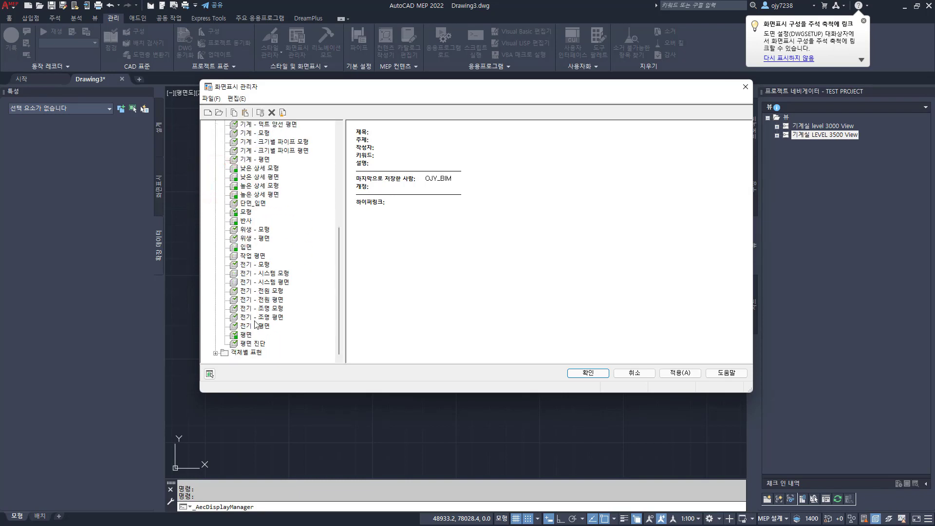
pyautogui.click(246, 335)
pyautogui.scroll(-10, 473, 296)
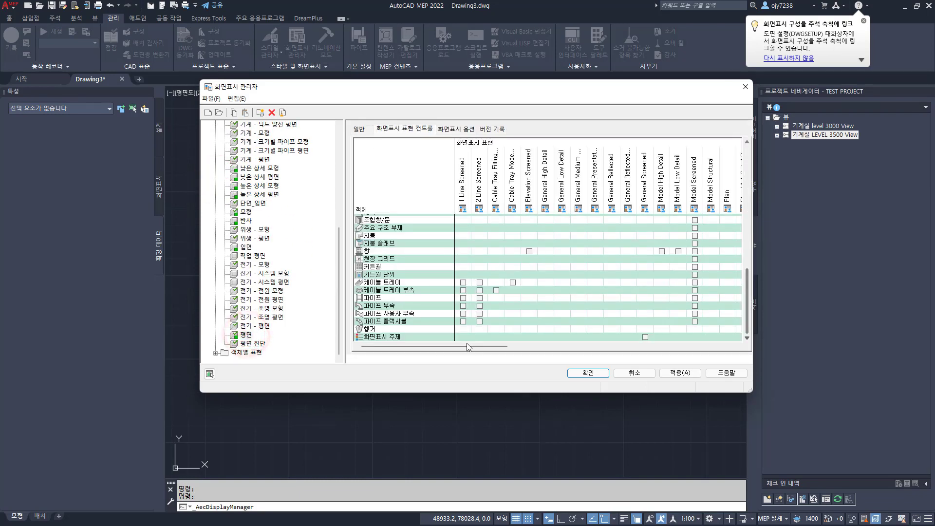
pyautogui.moveTo(470, 346); pyautogui.dragTo(696, 346)
pyautogui.click(718, 297)
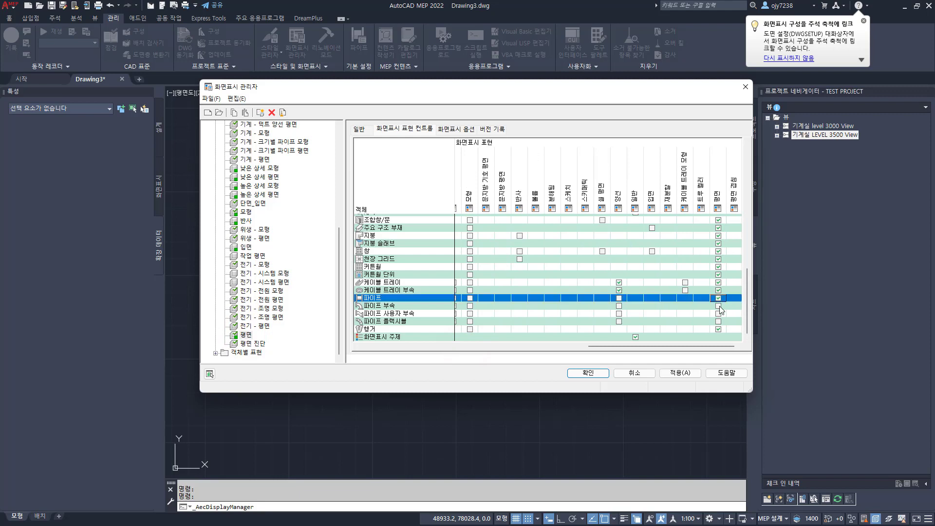
pyautogui.click(718, 306)
pyautogui.click(718, 314)
pyautogui.click(718, 321)
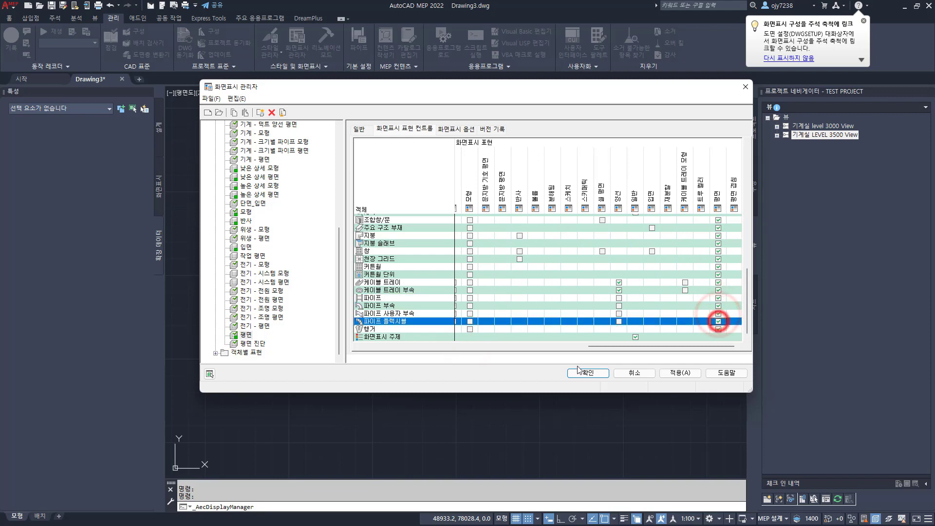
# Turn off the 단선 representation for the four pipe object types in the template's 평면 display set.
pyautogui.hscroll(-3, 723, 319)
pyautogui.click(526, 322)
pyautogui.click(526, 298)
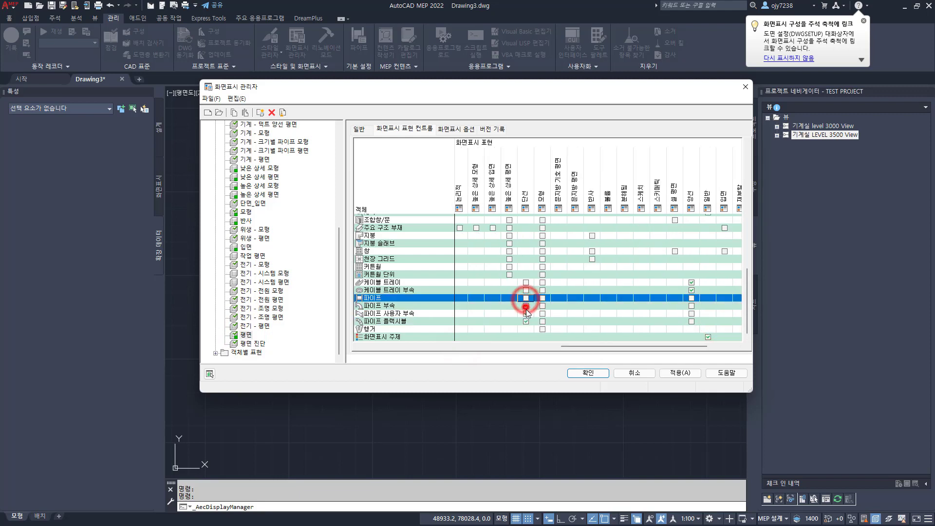
pyautogui.click(526, 306)
pyautogui.click(526, 313)
pyautogui.click(525, 321)
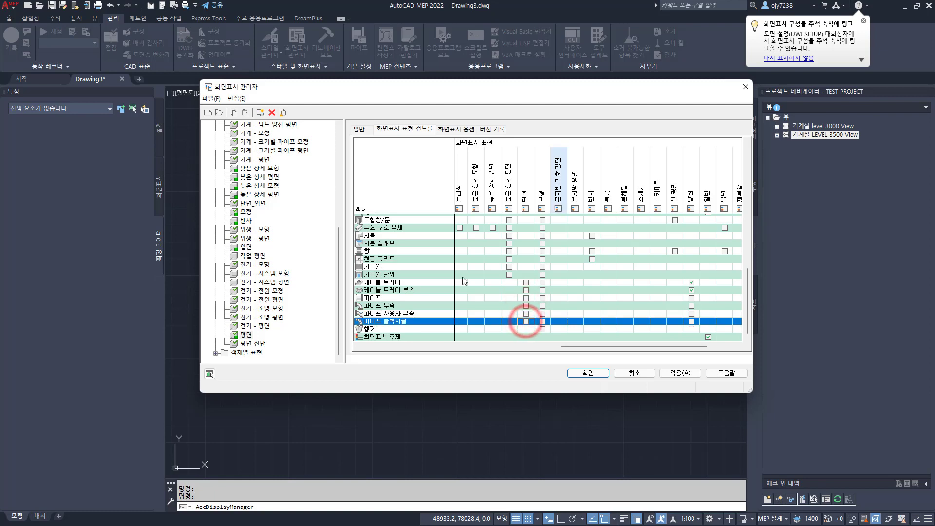
# Apply the display changes, save them to Test Model Temp.dwt, and close the Display Manager.
pyautogui.click(689, 377)
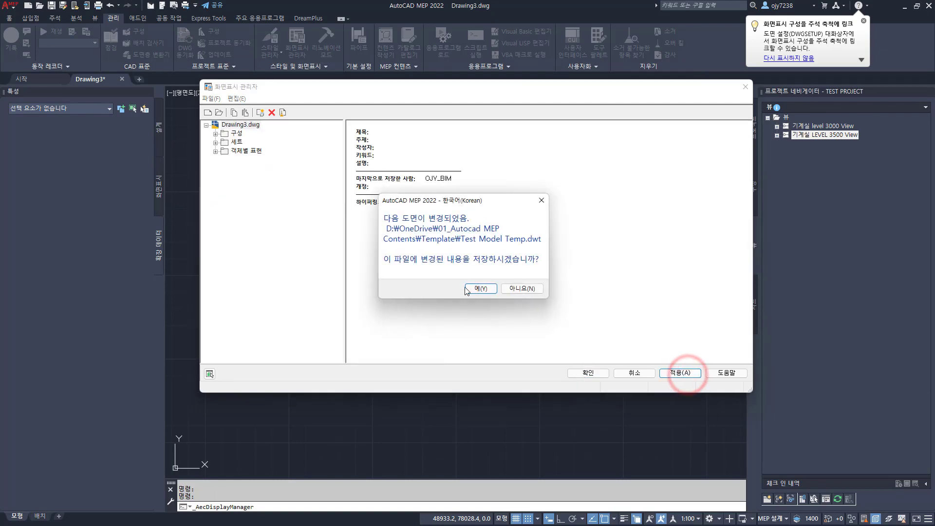
pyautogui.click(480, 288)
pyautogui.click(588, 373)
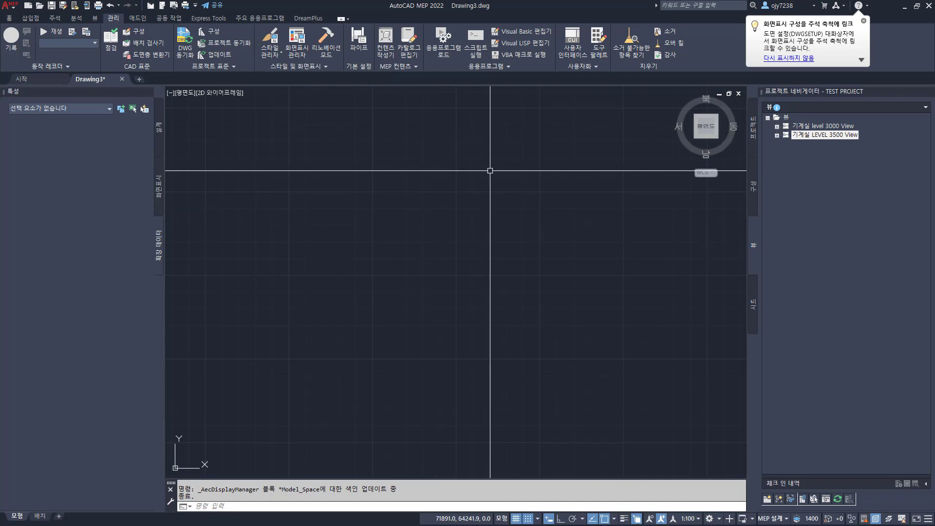
# Start a new general view drawing in the project, with both name and description set to 기계실 LEVEL 4000 View.
pyautogui.rightClick(787, 118)
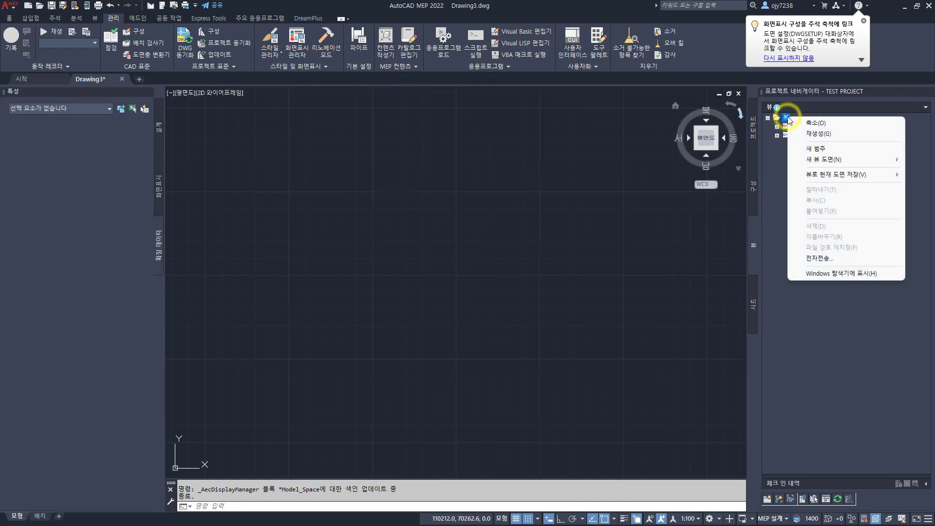
pyautogui.moveTo(827, 159)
pyautogui.click(739, 161)
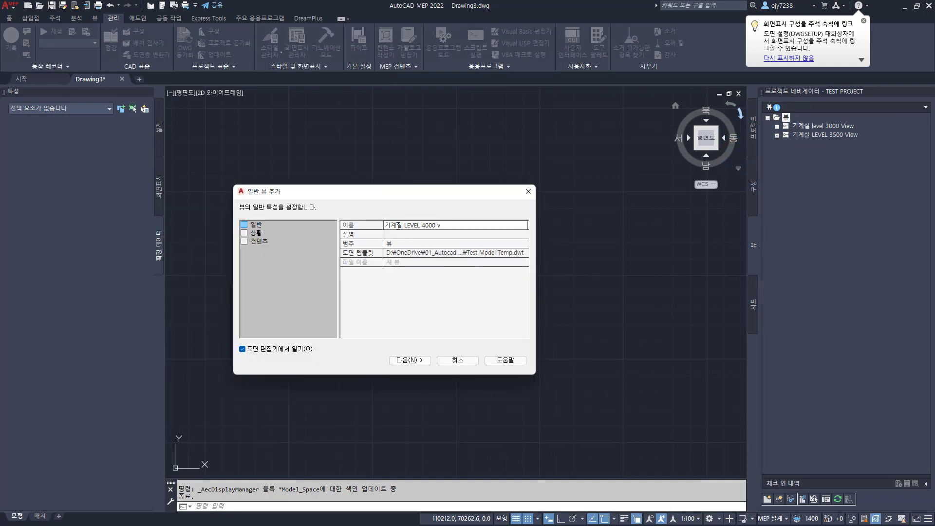
pyautogui.write('iew')
pyautogui.click(404, 234)
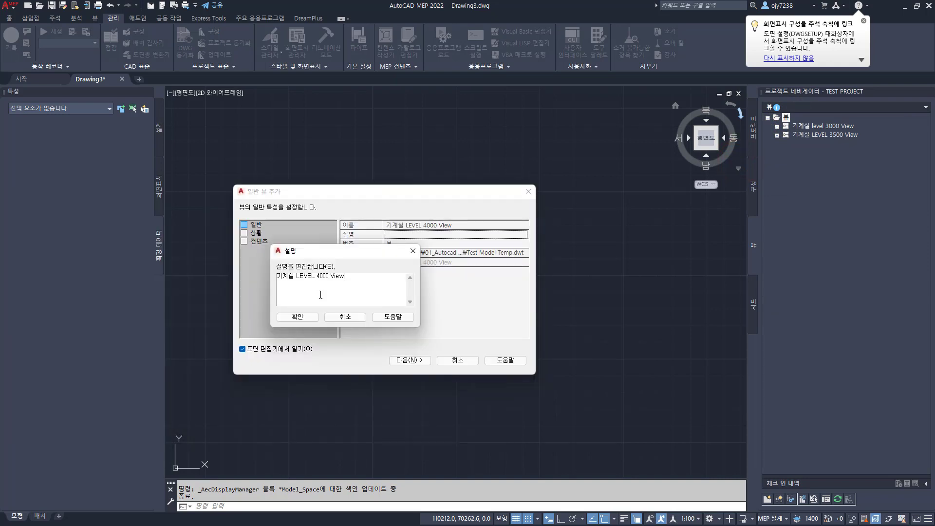
pyautogui.click(297, 317)
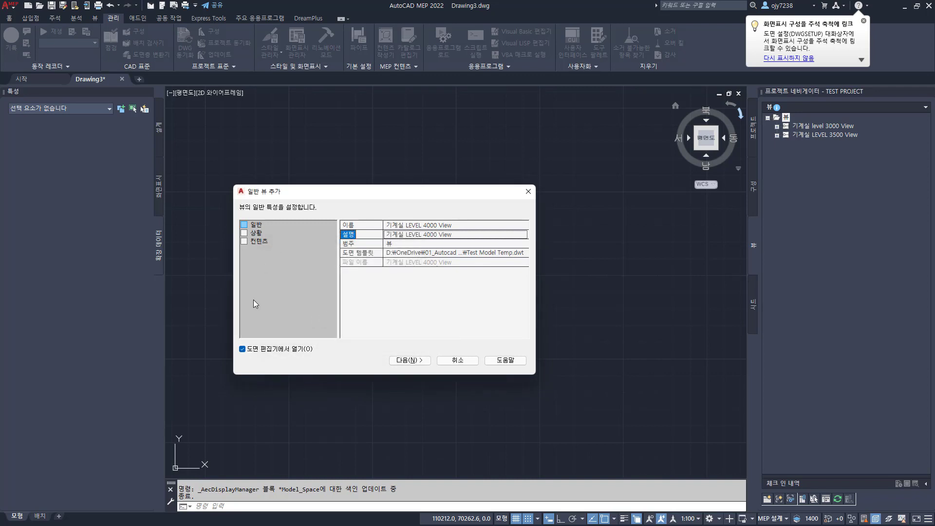
# Finish creating the view with the 공조배관, 냉수배관 and 온수배관 models included.
pyautogui.click(410, 360)
pyautogui.click(409, 359)
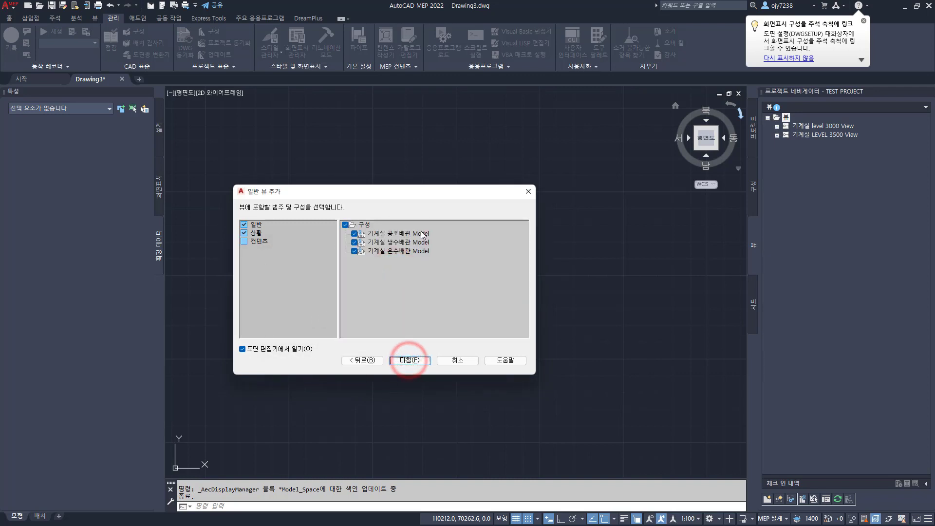
pyautogui.click(421, 360)
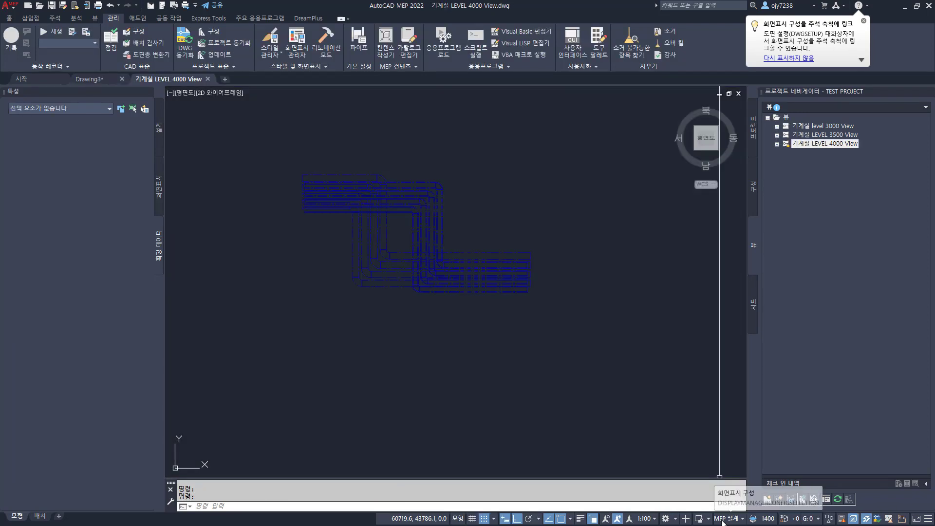
# Switch the view drawing to the PIPE 4000 display configuration and erase the stray objects beside the vertical pipe run.
pyautogui.click(722, 519)
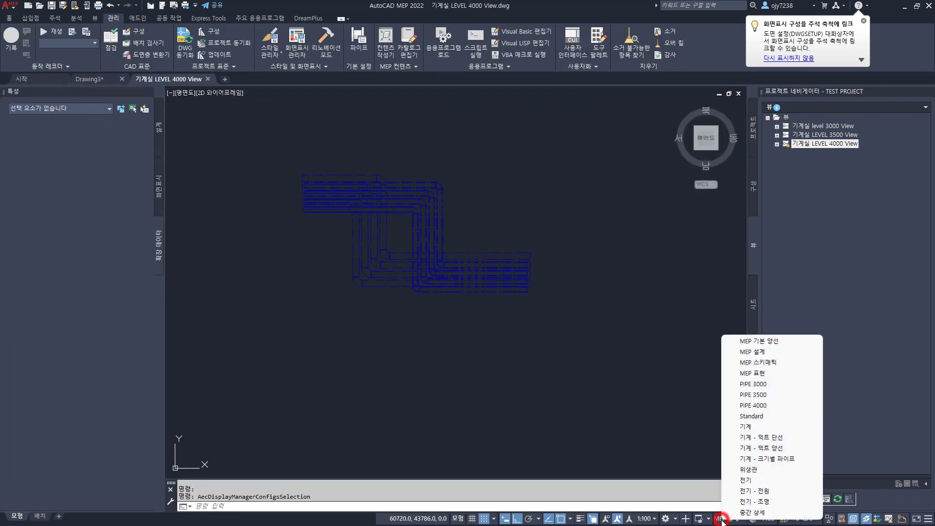
pyautogui.click(757, 406)
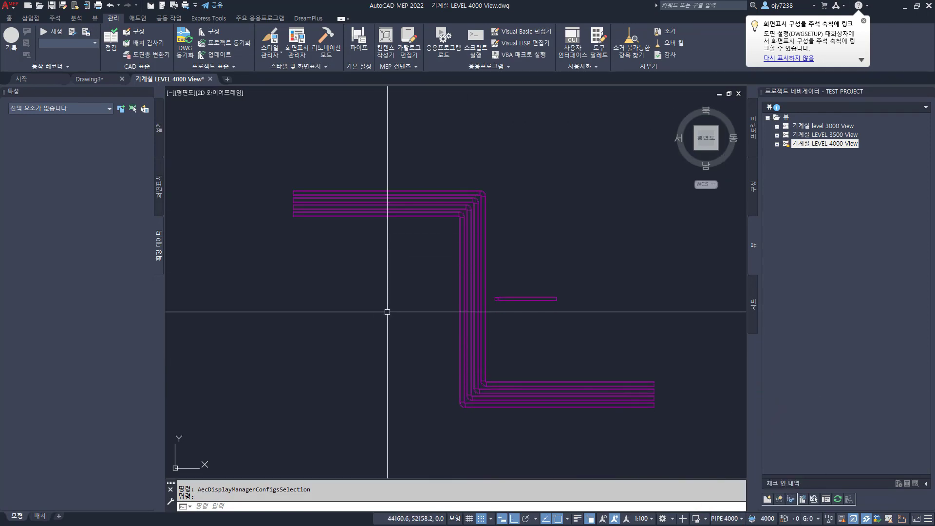
pyautogui.click(400, 271)
pyautogui.click(633, 336)
pyautogui.press('Delete')
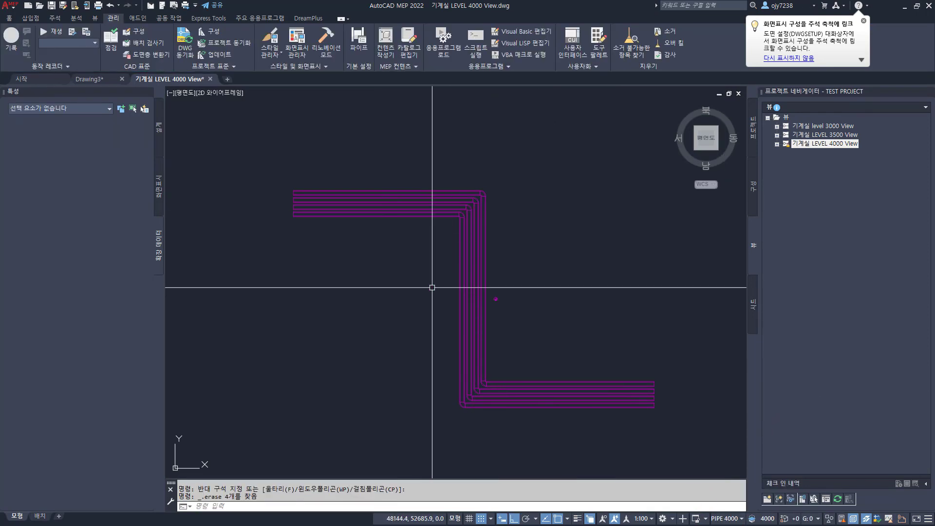
pyautogui.click(407, 282)
pyautogui.click(559, 338)
pyautogui.press('Delete')
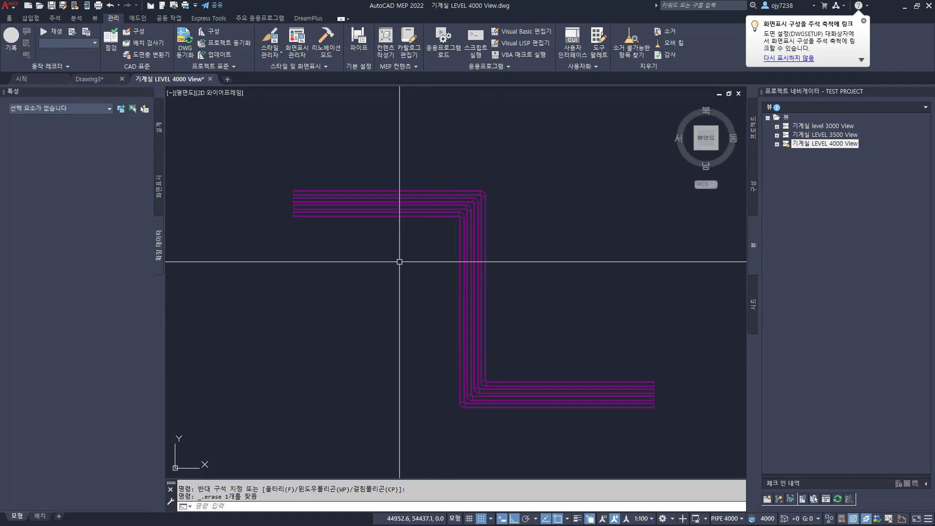
# Open the 평면 representation of the 파이프 object for 기계실 LEVEL 4000 View.dwg in the Display Manager.
pyautogui.moveTo(537, 306); pyautogui.dragTo(518, 290, button='middle')
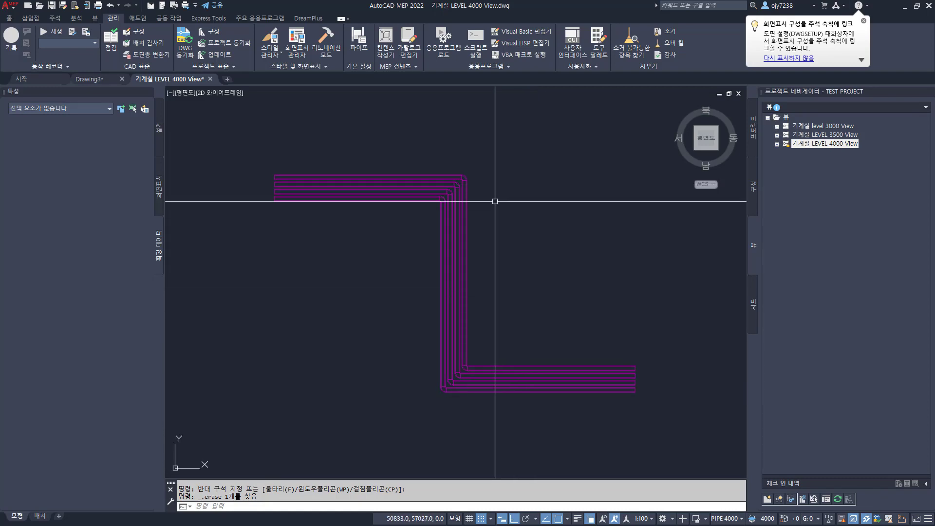
pyautogui.scroll(6, 487, 200)
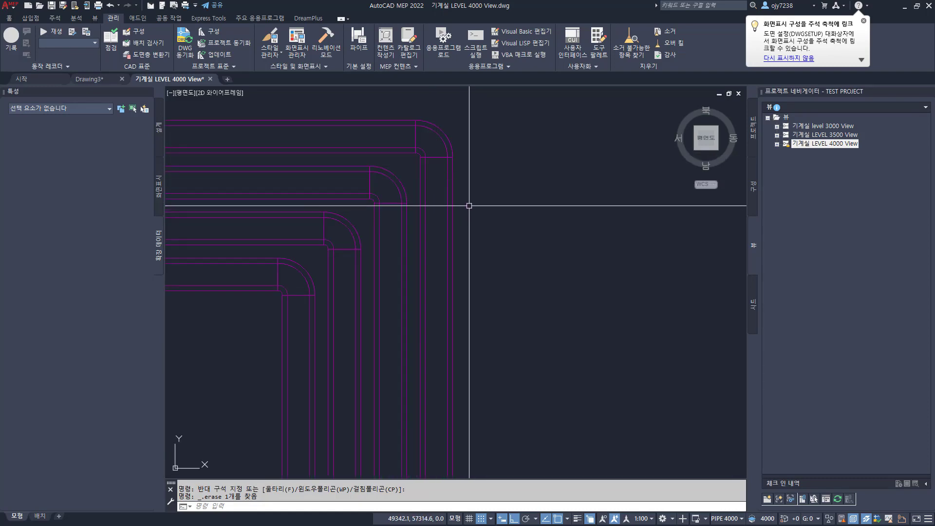
pyautogui.scroll(-8, 465, 210)
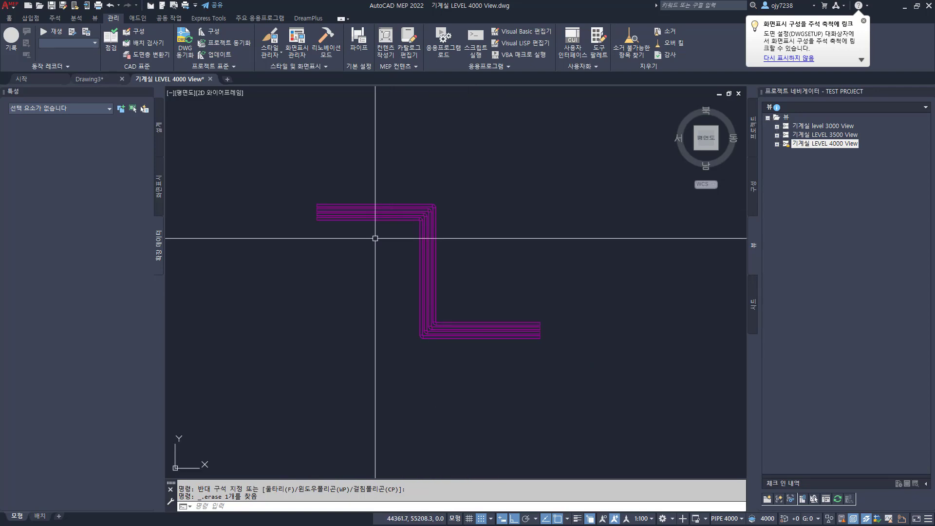
pyautogui.click(298, 40)
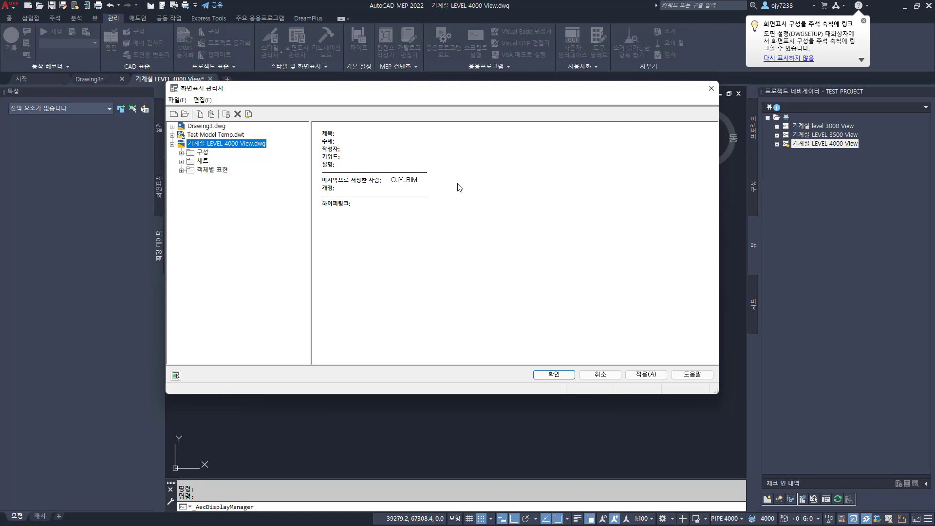
pyautogui.doubleClick(210, 169)
pyautogui.scroll(-5, 244, 263)
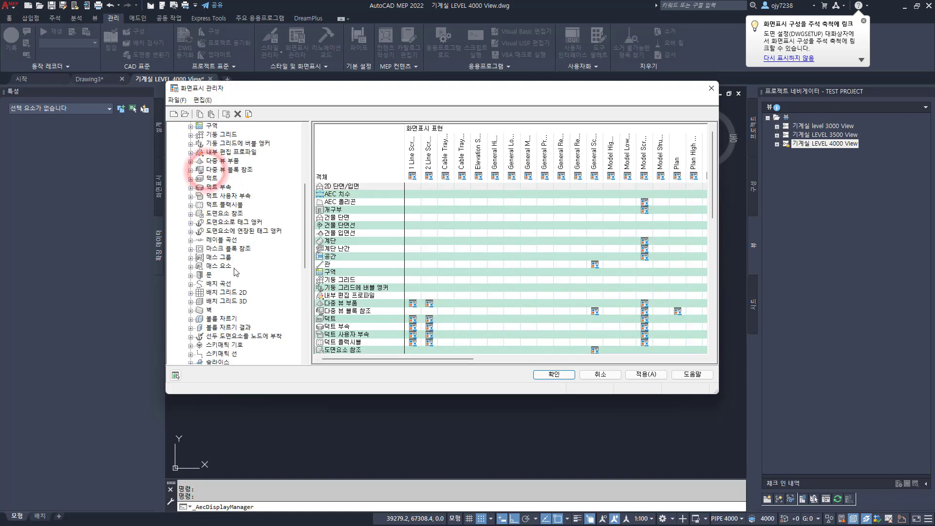
pyautogui.scroll(-4, 242, 279)
pyautogui.doubleClick(213, 309)
pyautogui.click(219, 352)
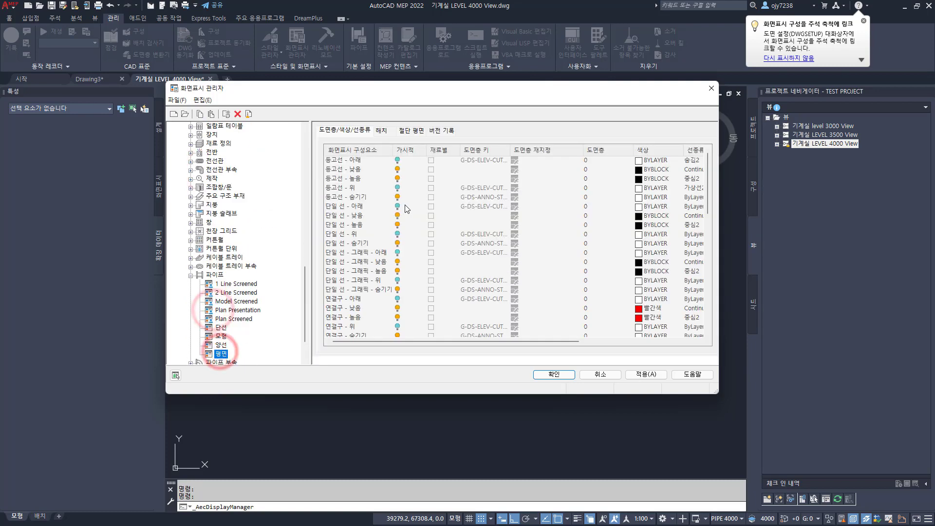
# Set the colour of the 단열재 - 낮음 and 단열재 - 높음 components to 9.
pyautogui.scroll(-5, 364, 295)
pyautogui.moveTo(335, 252); pyautogui.dragTo(335, 263)
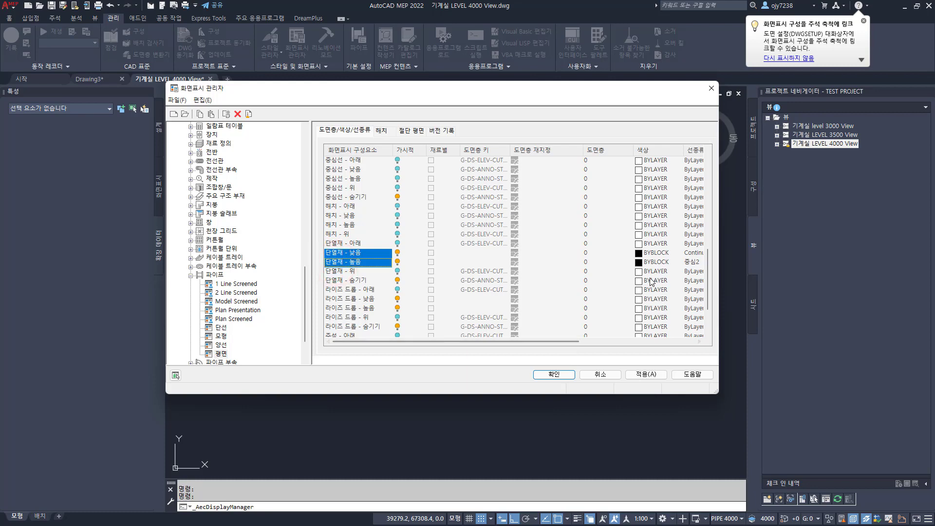
pyautogui.click(655, 253)
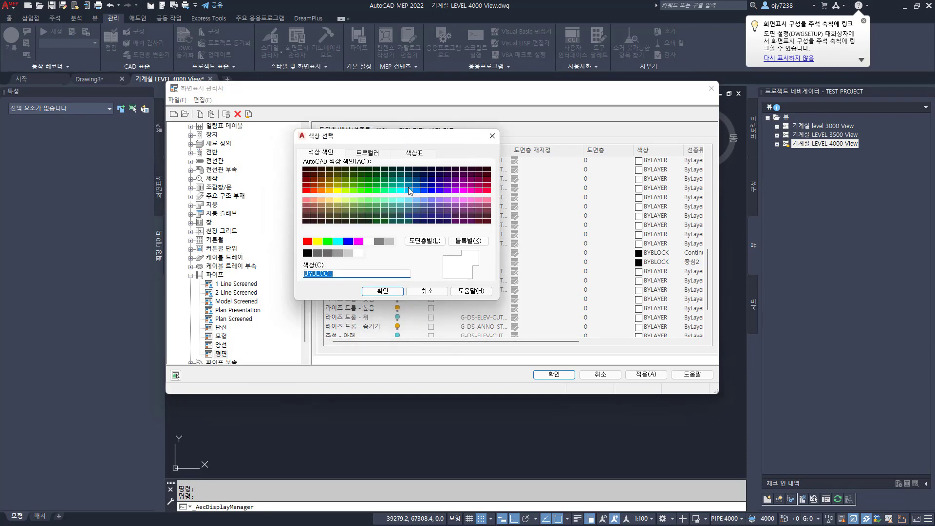
pyautogui.click(384, 240)
pyautogui.click(386, 292)
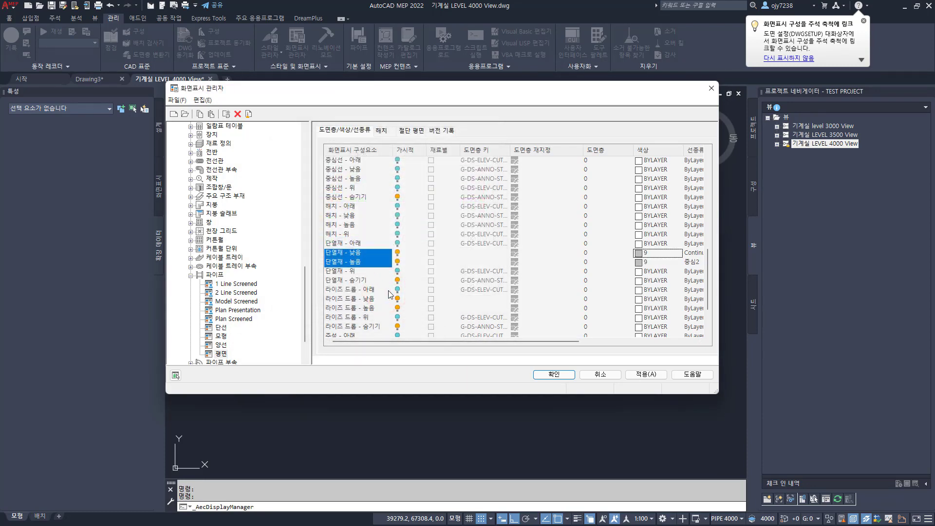
# Set the linetype of both 단열재 components to 숨김2 and accept the view drawing's display changes.
pyautogui.click(693, 254)
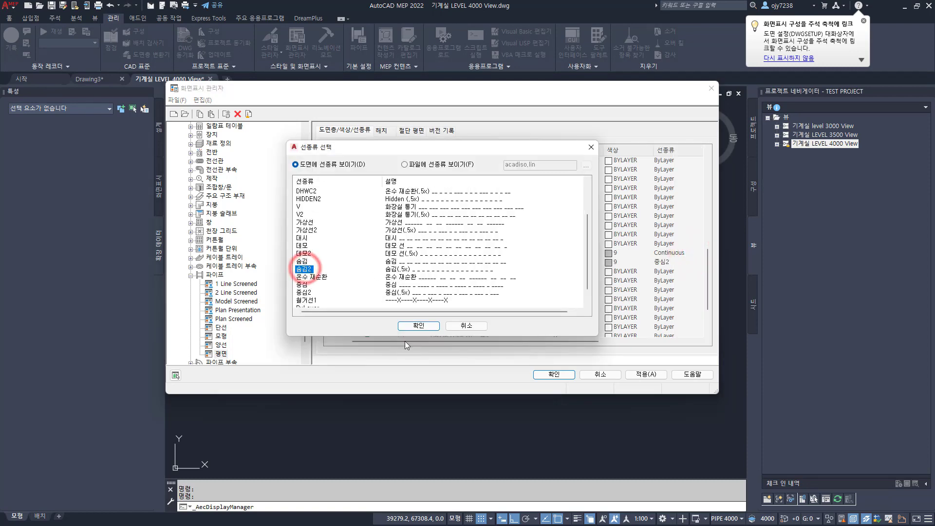
pyautogui.click(420, 325)
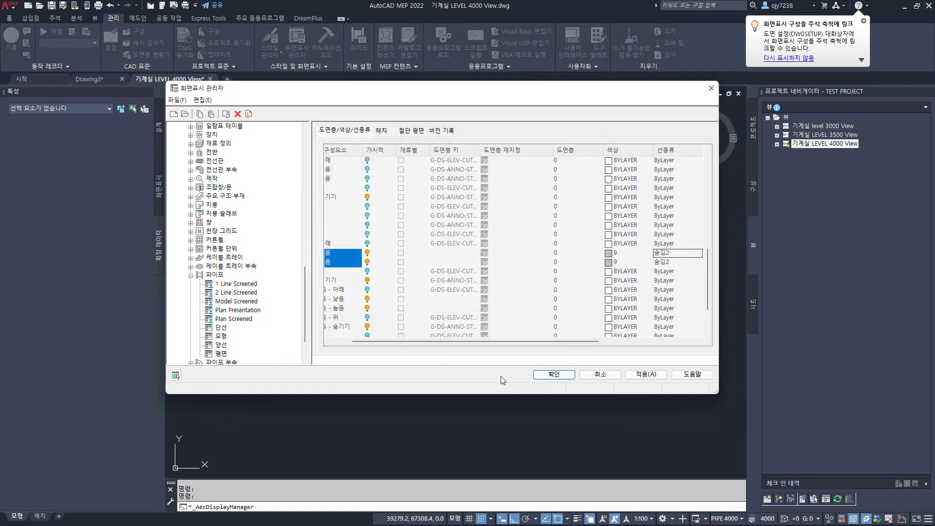
pyautogui.click(560, 375)
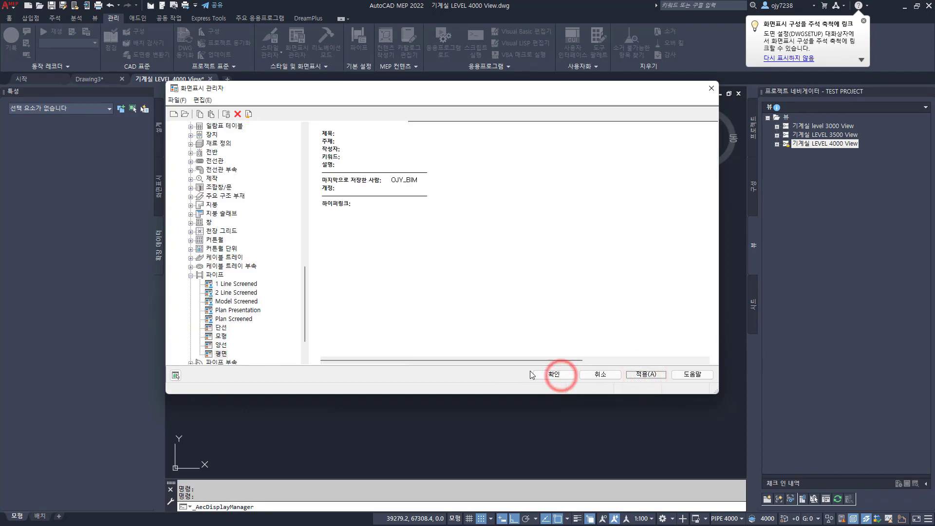
# Check the pipe insulation lines in the view, and open the 기계실 온수배관 Model construct from the project.
pyautogui.scroll(5, 404, 222)
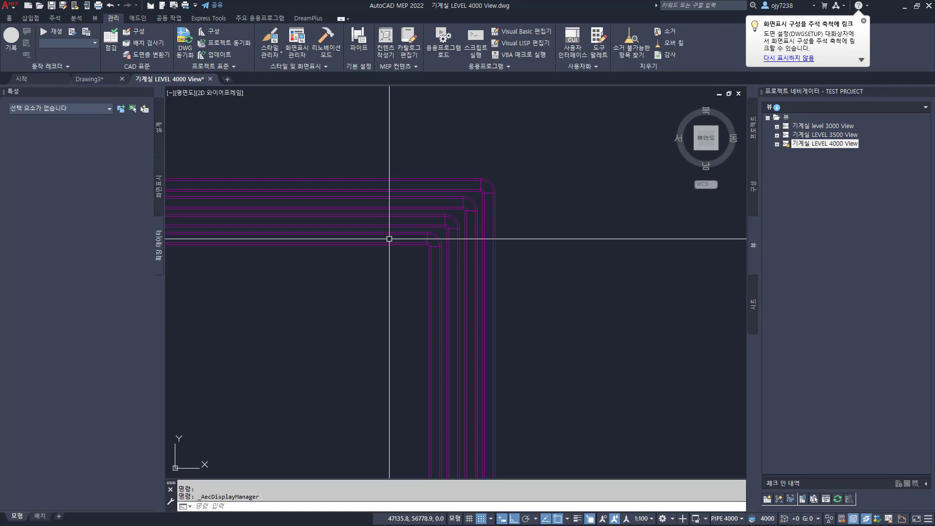
pyautogui.click(753, 186)
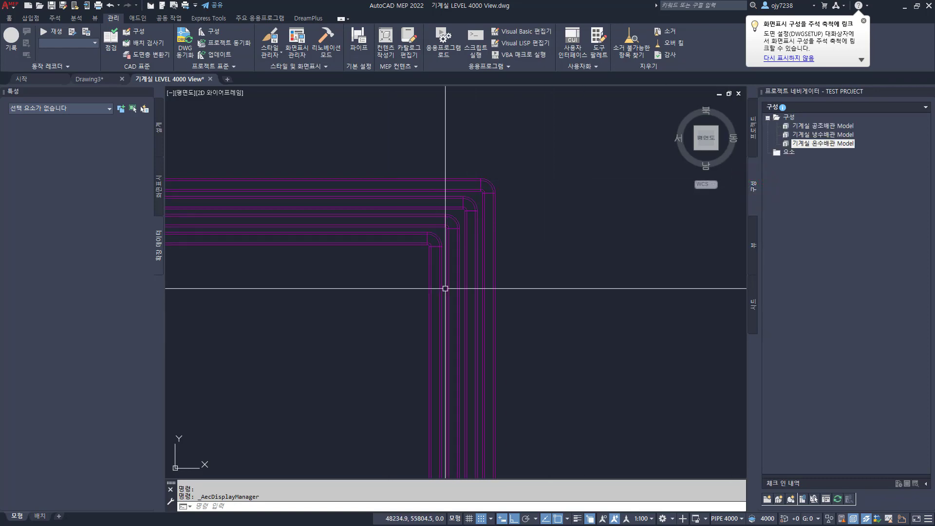
pyautogui.scroll(-3, 480, 294)
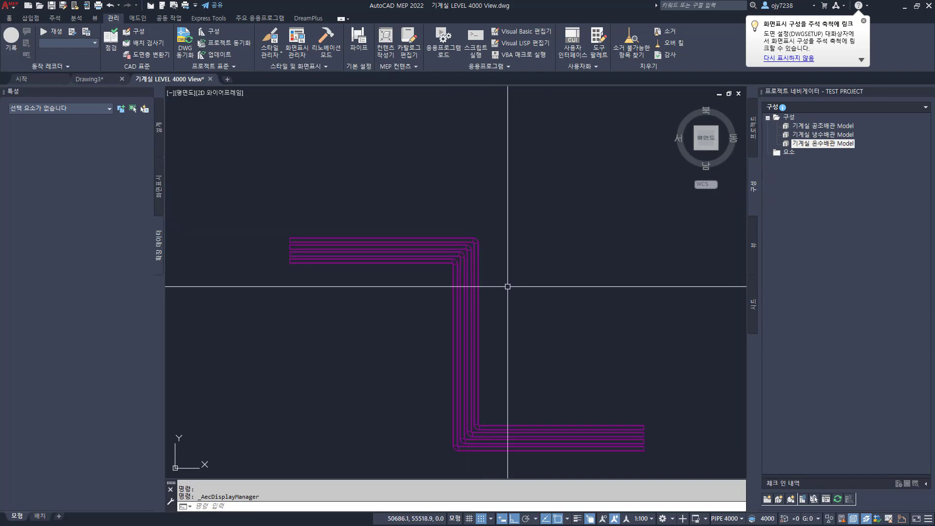
pyautogui.click(461, 286)
pyautogui.press('Escape')
pyautogui.click(829, 146)
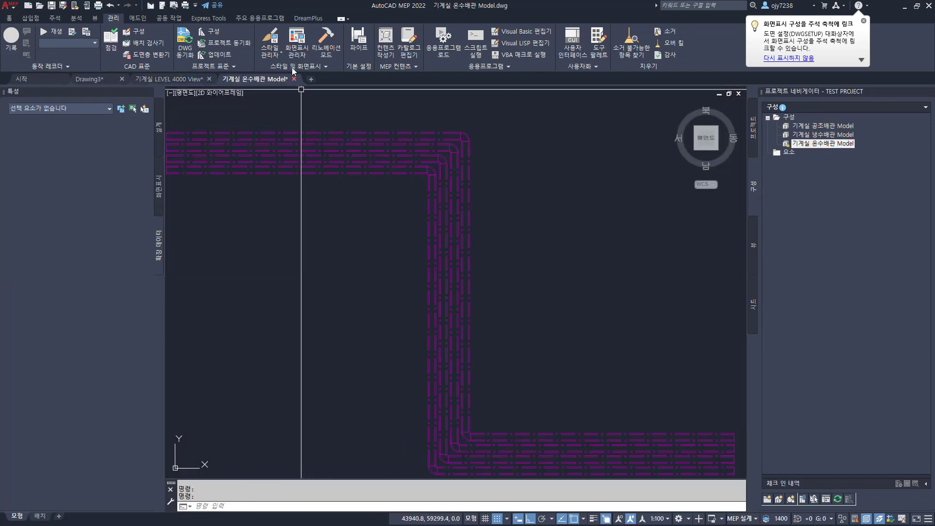
# Open the 파이프 object's 평면 representation for 기계실 온수배관 Model.dwg in the Display Manager.
pyautogui.click(297, 43)
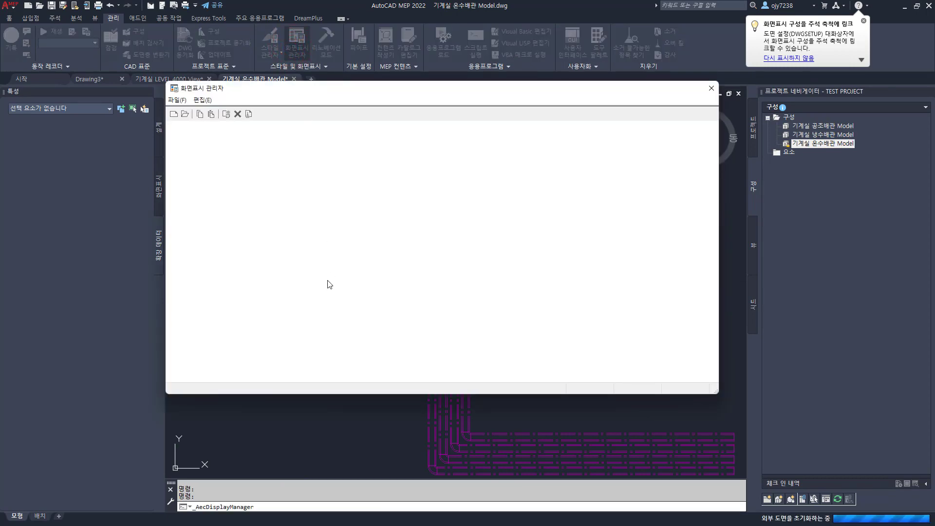
pyautogui.doubleClick(212, 180)
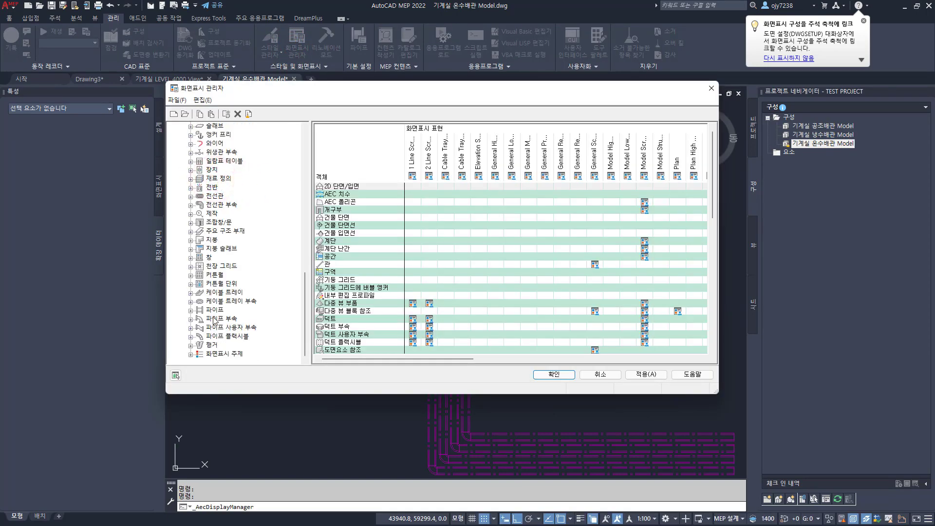
pyautogui.doubleClick(214, 309)
pyautogui.click(221, 309)
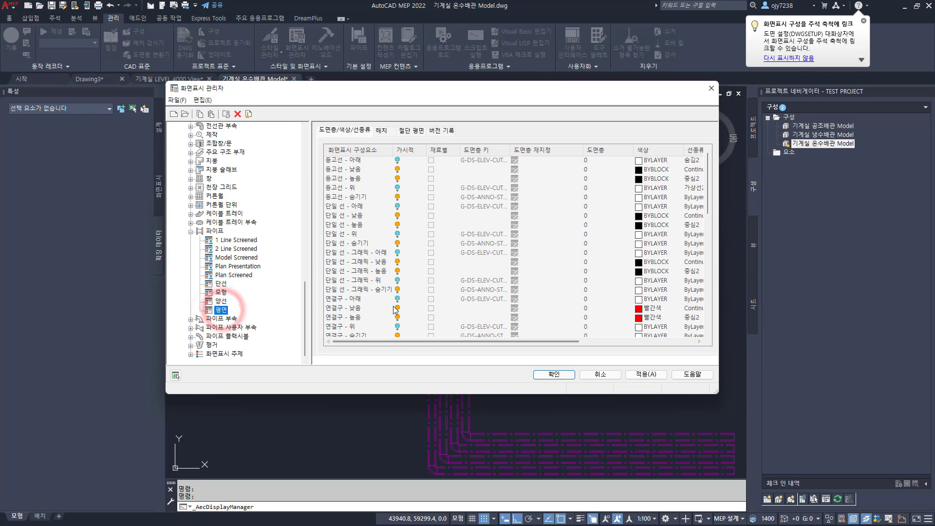
# Set colour 9 for the hot-water model's 단열재 - 낮음 and 단열재 - 높음 components.
pyautogui.scroll(-12, 395, 310)
pyautogui.click(342, 197)
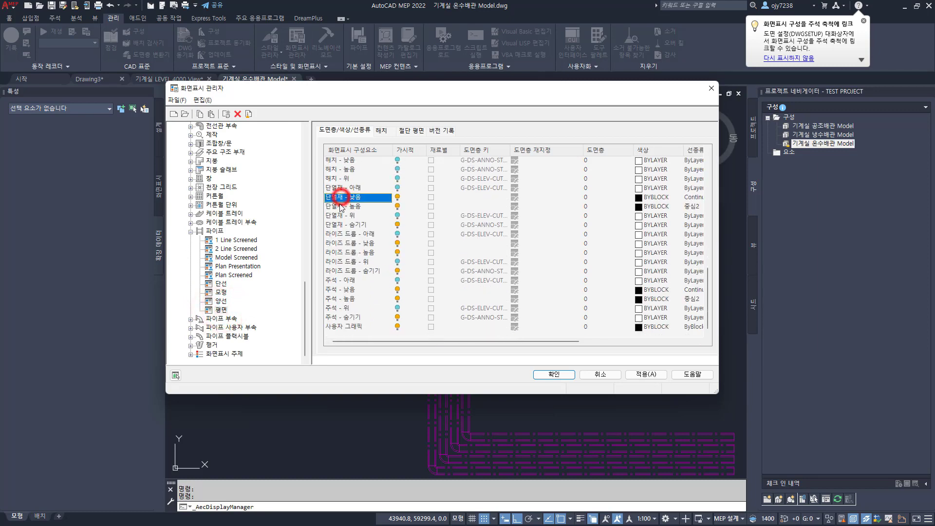
pyautogui.keyDown('shift'); pyautogui.click(337, 206); pyautogui.keyUp('shift')
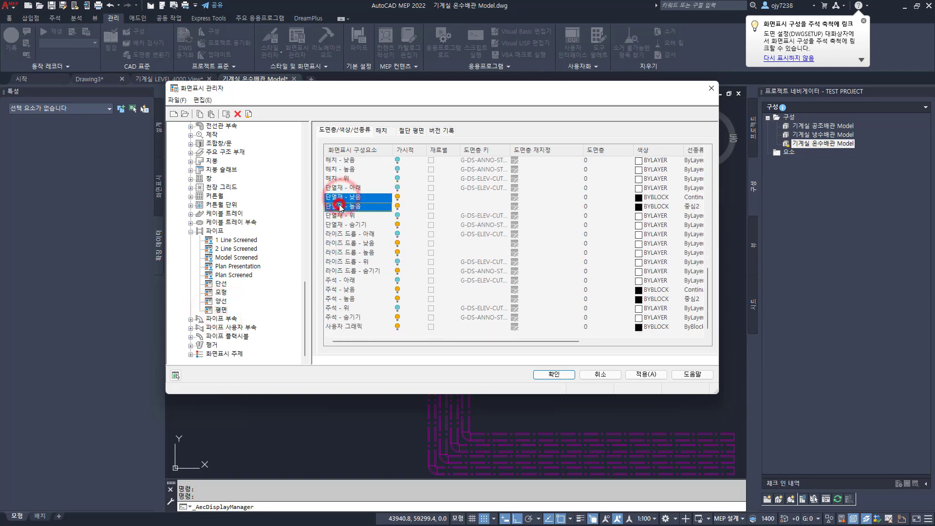
pyautogui.click(638, 198)
pyautogui.click(379, 240)
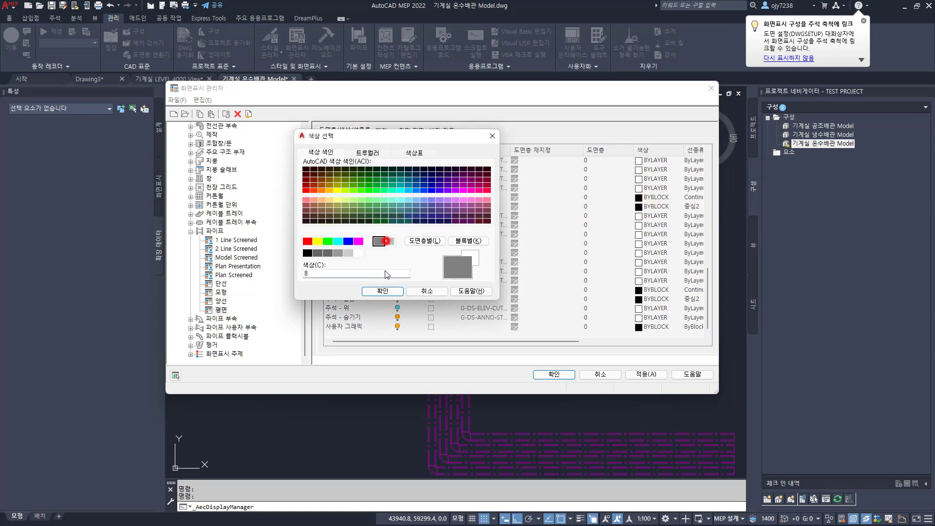
pyautogui.click(390, 241)
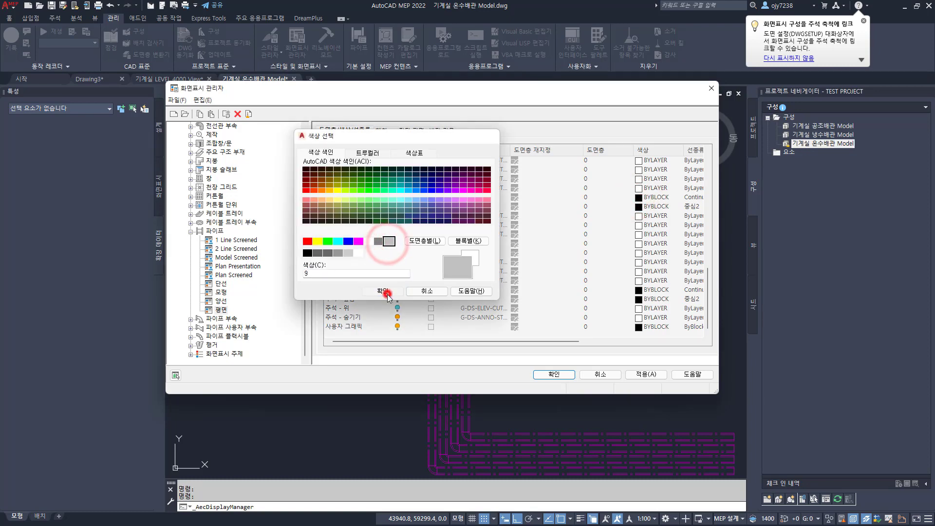
pyautogui.click(384, 292)
# Assign the 숨김2 linetype to the hot-water model's two 단열재 components, apply the changes and close the Display Manager.
pyautogui.click(693, 197)
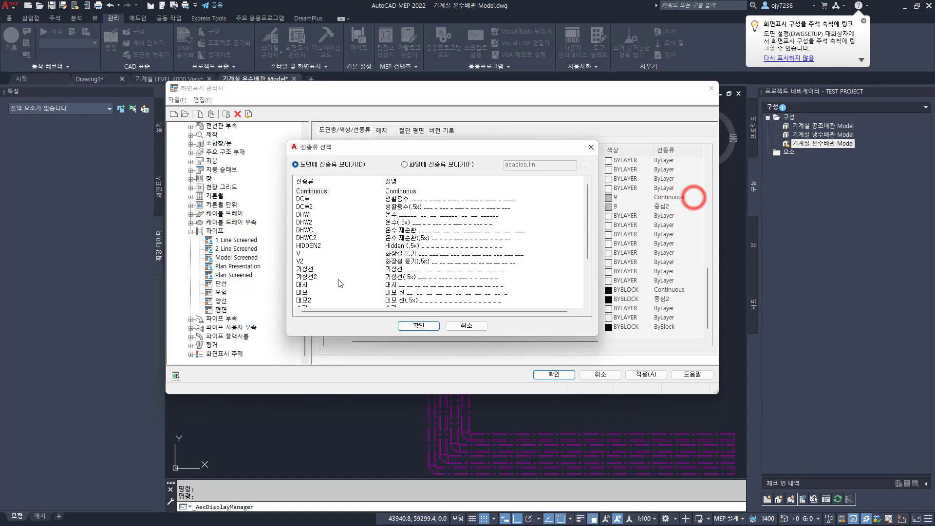
pyautogui.scroll(-1, 321, 280)
pyautogui.click(303, 301)
pyautogui.click(422, 326)
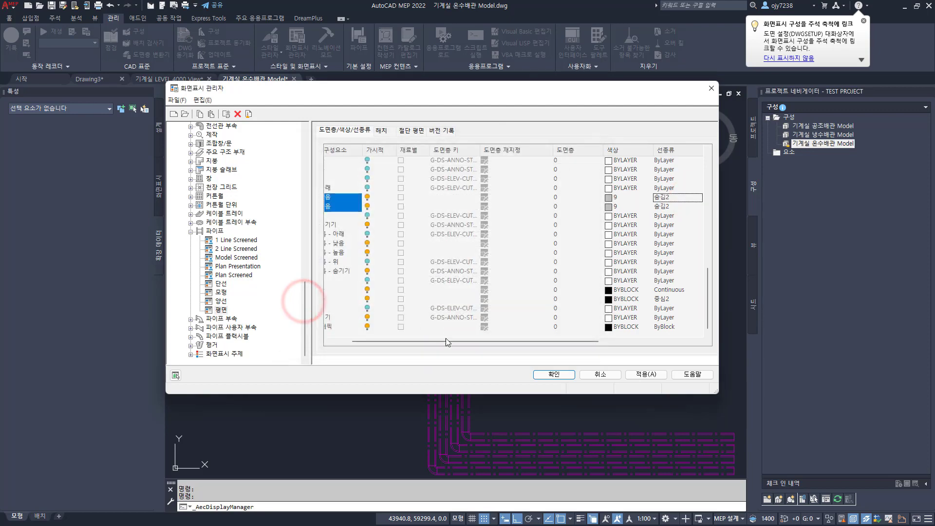
pyautogui.click(650, 374)
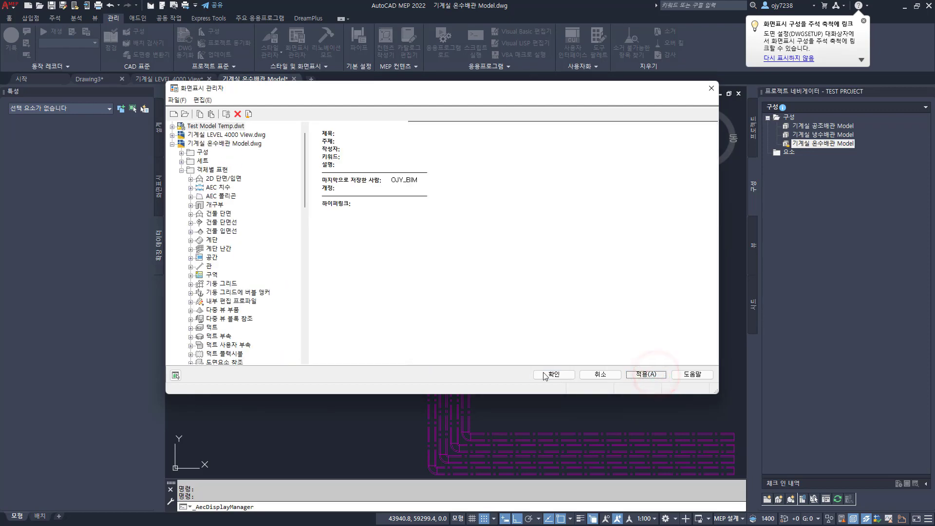
pyautogui.click(554, 374)
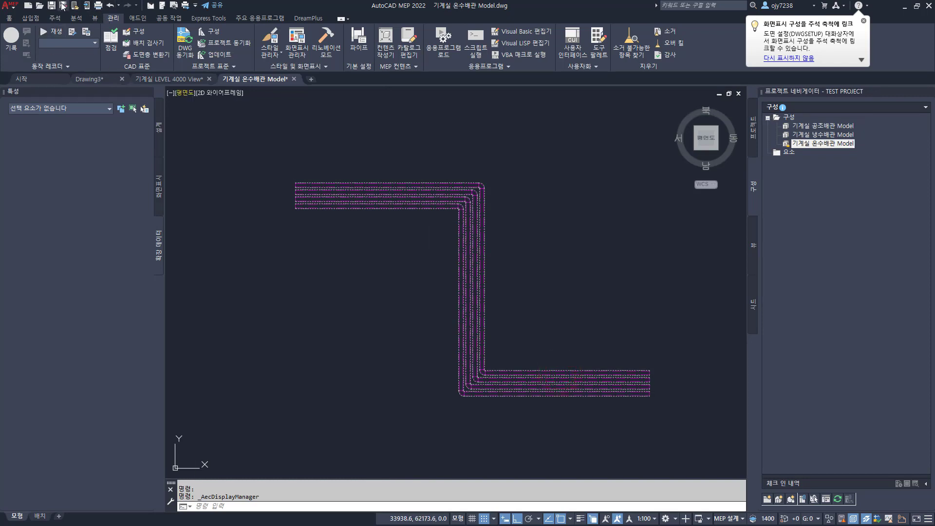
# Close the saved 기계실 온수배관 Model drawing, reload its external reference in the LEVEL 4000 view, and inspect the pipes.
pyautogui.click(293, 79)
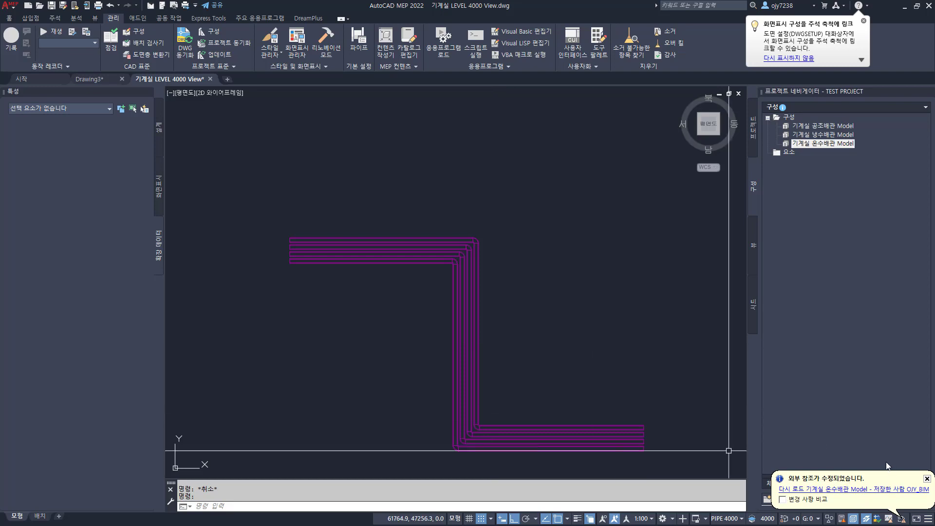
pyautogui.click(870, 489)
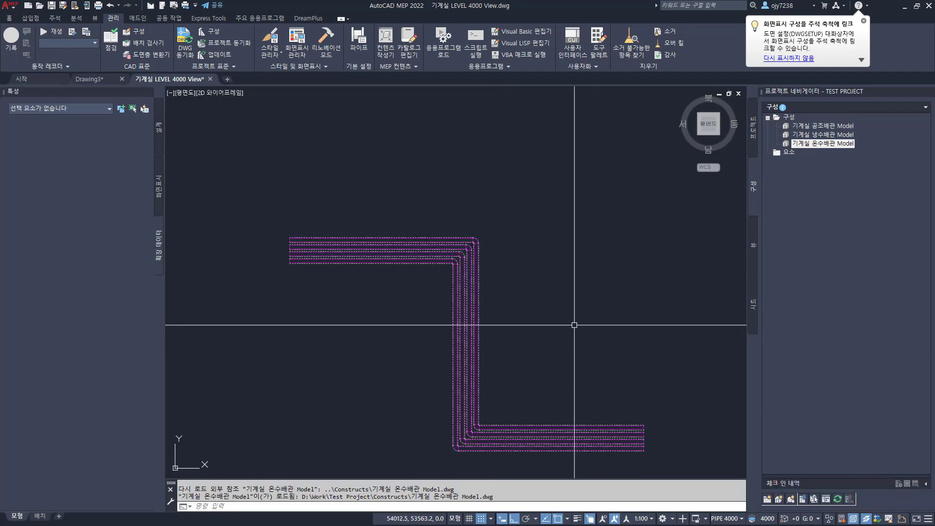
pyautogui.moveTo(574, 325); pyautogui.dragTo(538, 294, button='middle')
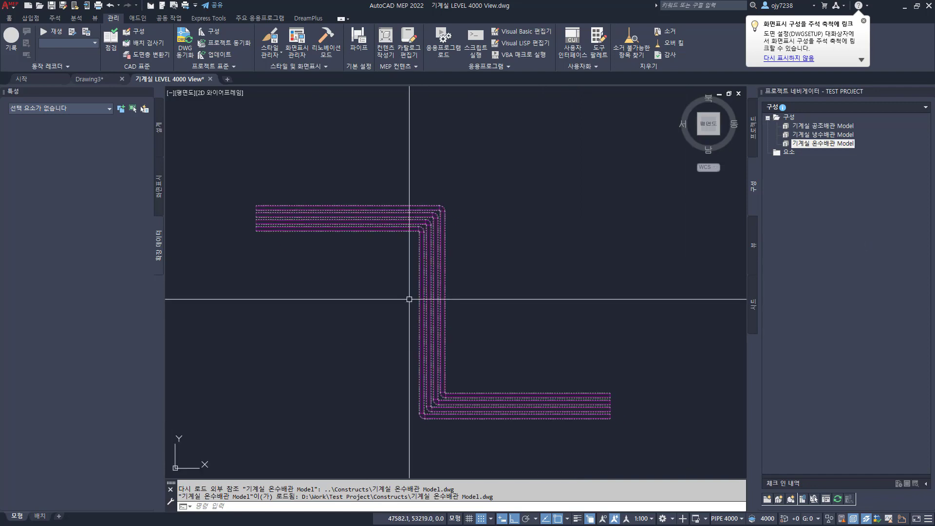
pyautogui.scroll(5, 443, 318)
pyautogui.scroll(-4, 444, 318)
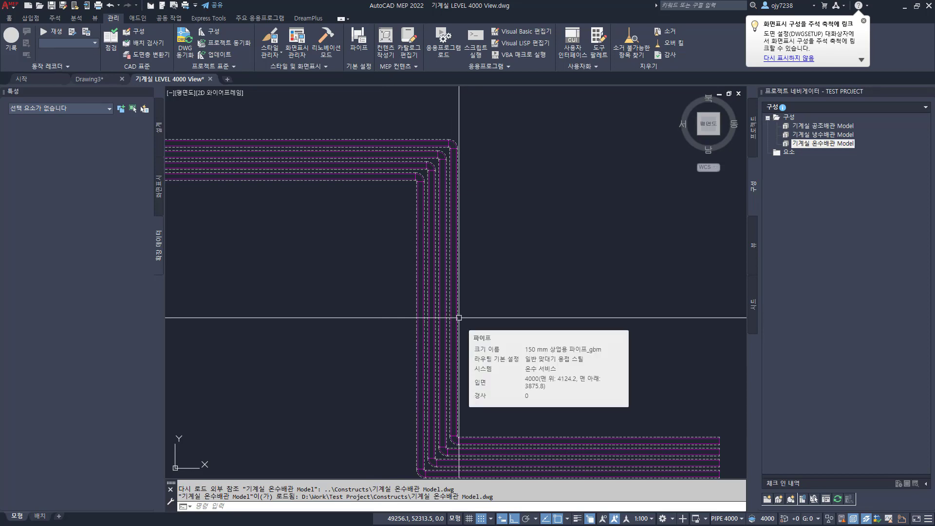
# Save and close the 기계실 LEVEL 4000 View drawing, and open the 기계실 LEVEL 3500 View from the project views.
pyautogui.hotkey('ctrl', 's')
pyautogui.click(208, 78)
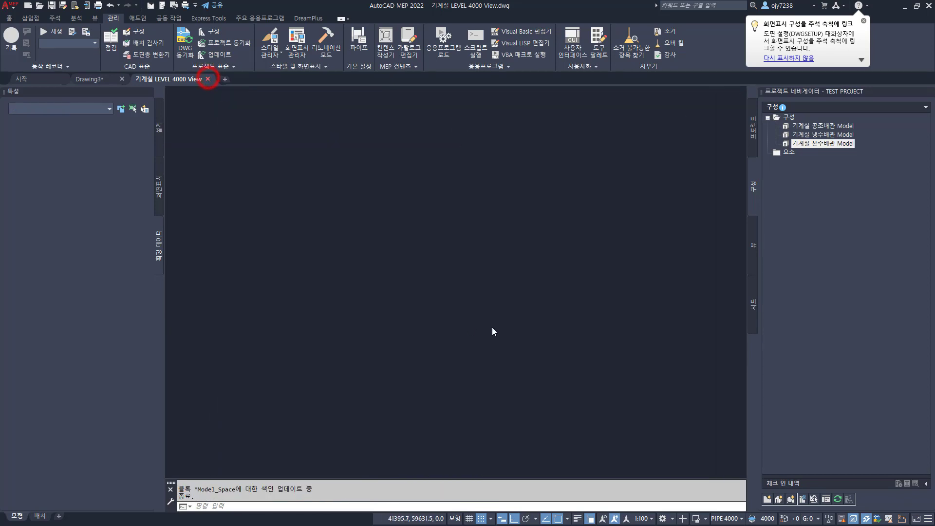
pyautogui.click(753, 246)
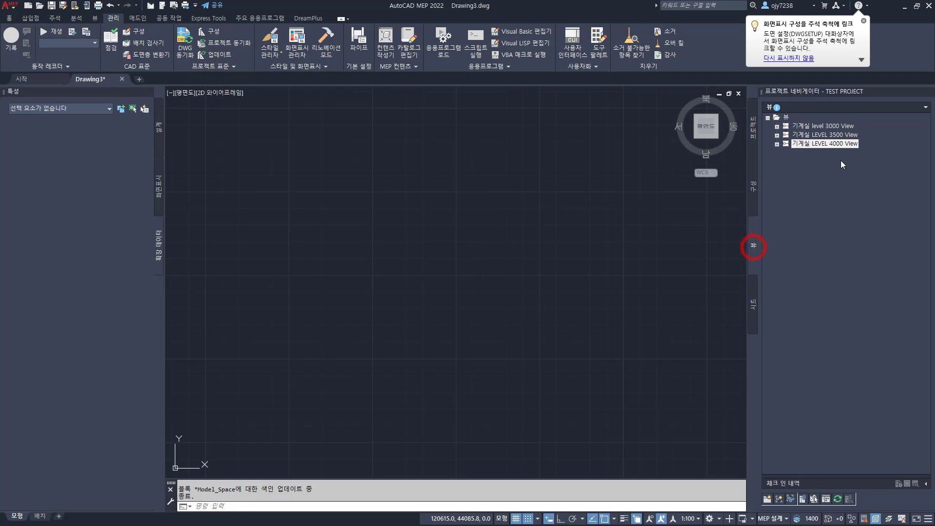
pyautogui.click(827, 135)
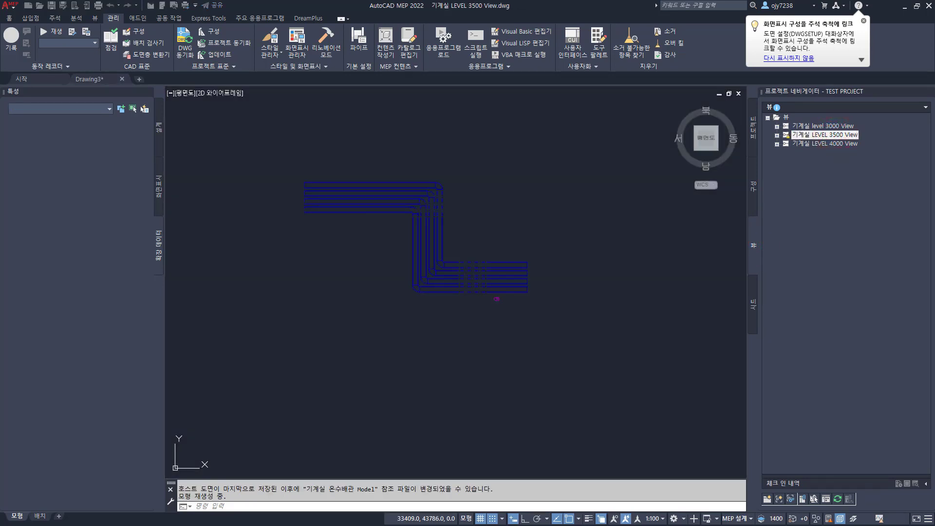
# Open the cold-water piping external reference, 기계실 냉수배관 Model, from the LEVEL 3500 View for editing.
pyautogui.moveTo(602, 368)
pyautogui.mouseDown(button='middle')
pyautogui.moveTo(548, 316)
pyautogui.moveTo(627, 352)
pyautogui.mouseUp(button='middle')
pyautogui.click(627, 468)
pyautogui.click(525, 281)
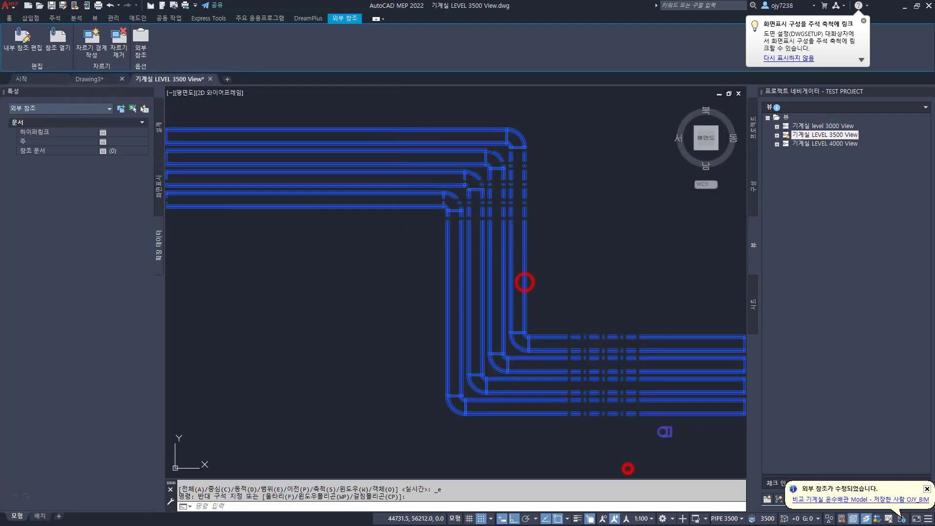
pyautogui.rightClick(401, 271)
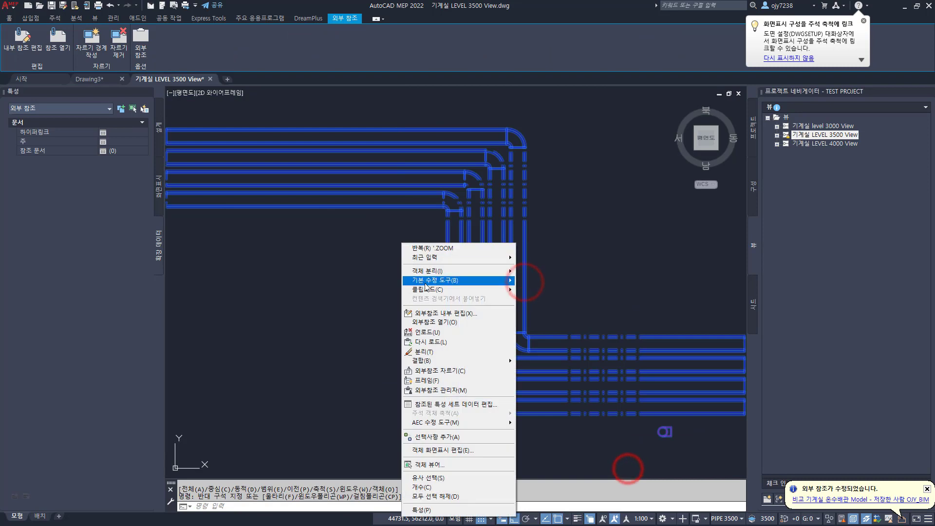
pyautogui.click(433, 323)
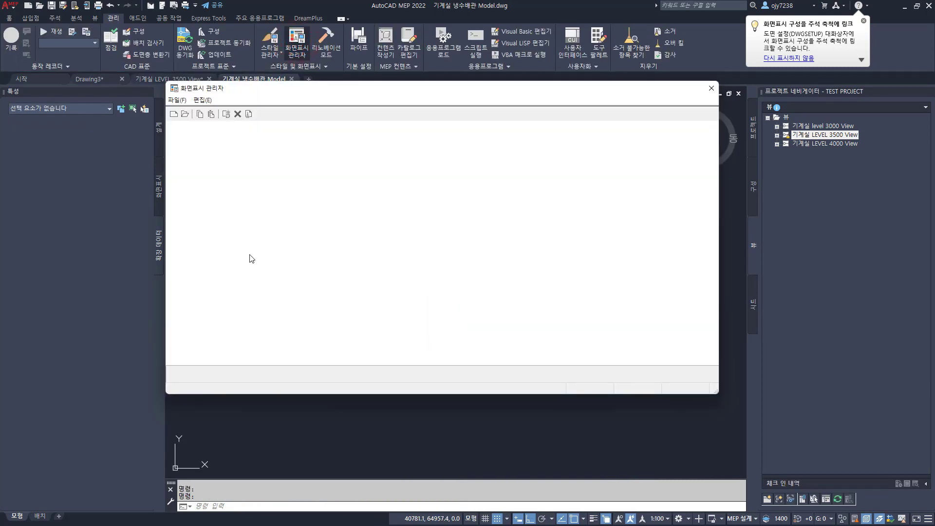
# Open the 파이프 object's 평면 representation for 기계실 냉수배관 Model.dwg in the Display Manager.
pyautogui.doubleClick(211, 180)
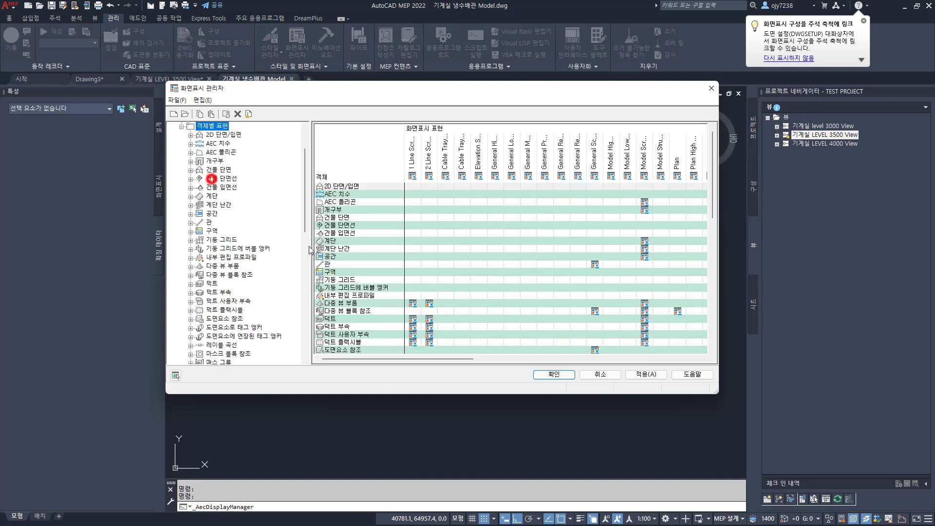
pyautogui.moveTo(305, 209); pyautogui.dragTo(304, 341)
pyautogui.doubleClick(217, 313)
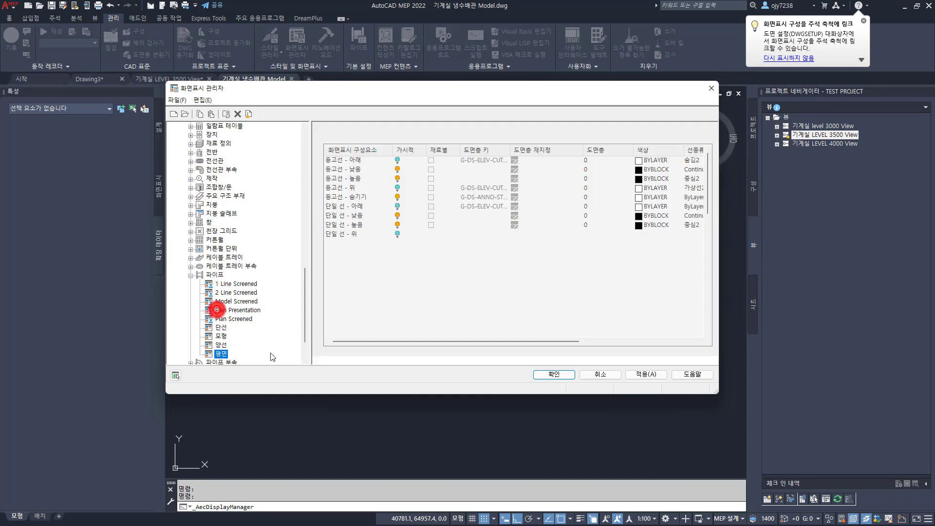
pyautogui.scroll(-5, 359, 317)
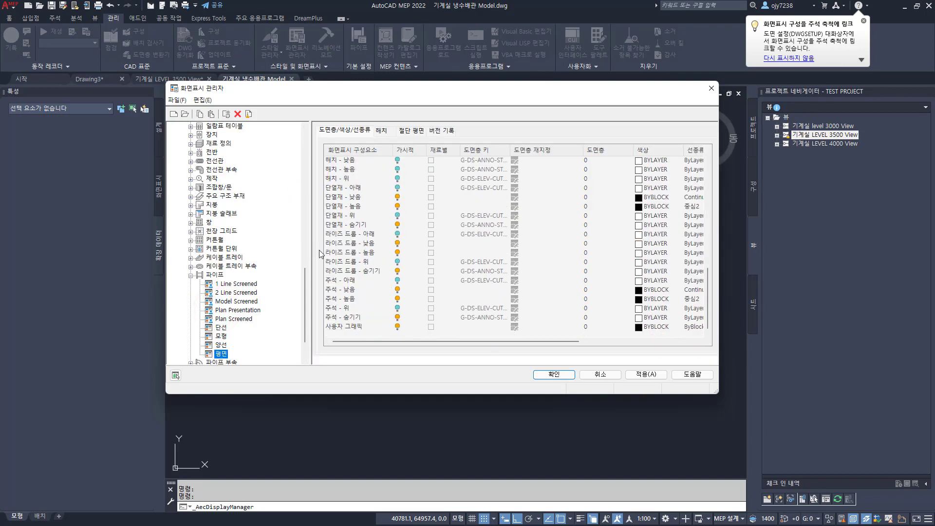
# Set colour 9 for the cold-water model's 단열재 - 낮음 and 단열재 - 높음 components.
pyautogui.click(339, 197)
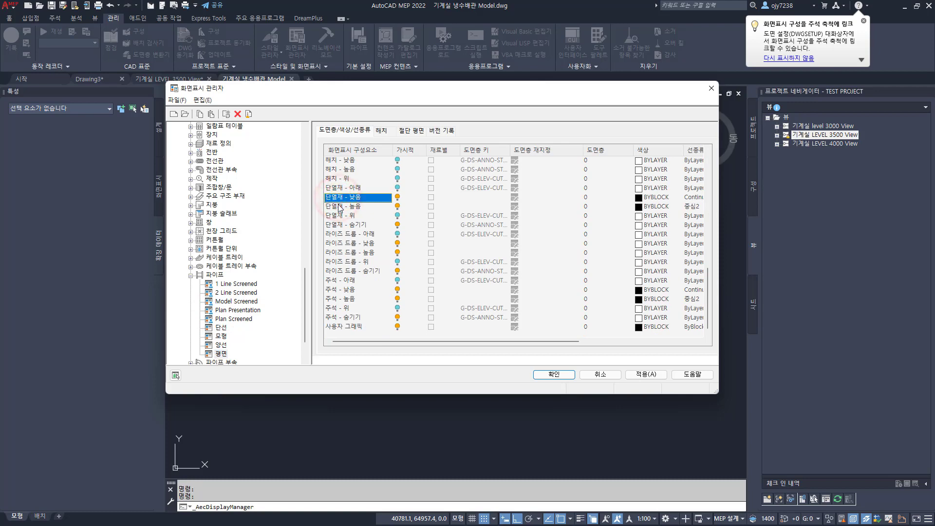
pyautogui.keyDown('shift'); pyautogui.click(340, 207); pyautogui.keyUp('shift')
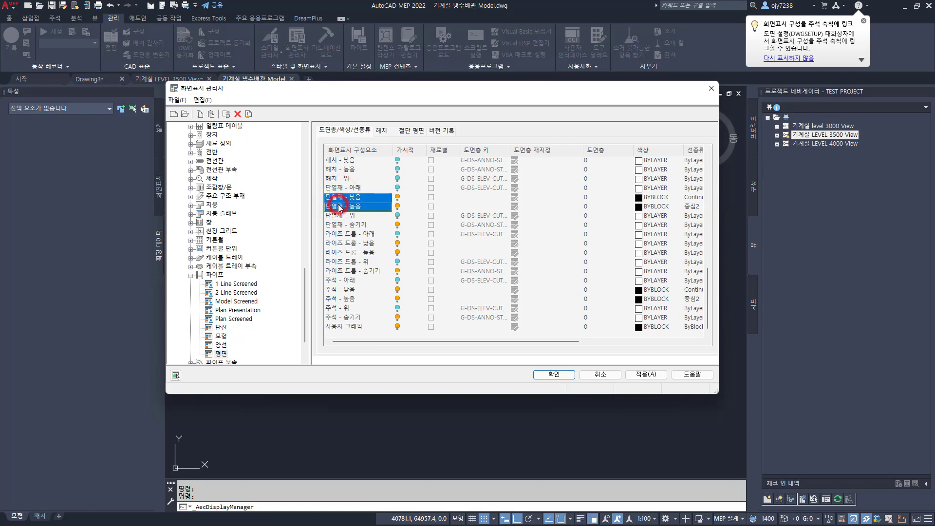
pyautogui.click(640, 197)
pyautogui.click(389, 241)
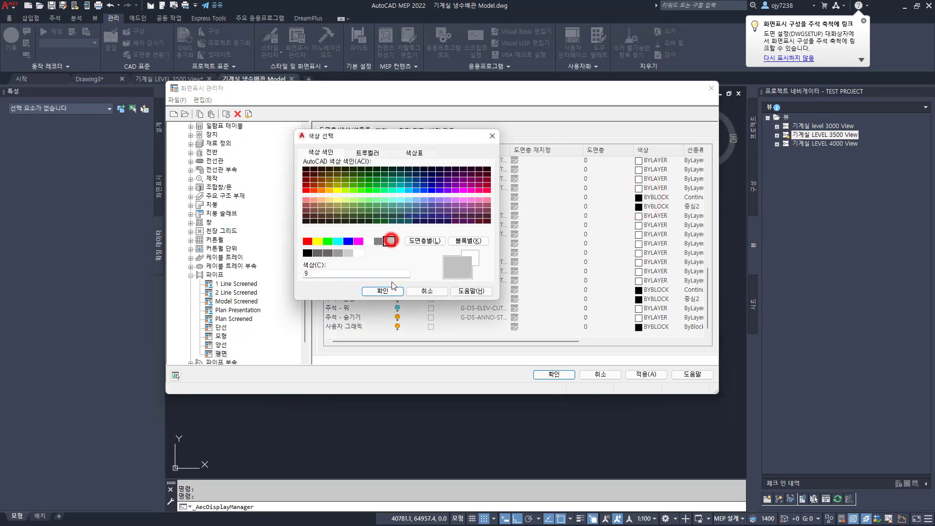
pyautogui.click(383, 291)
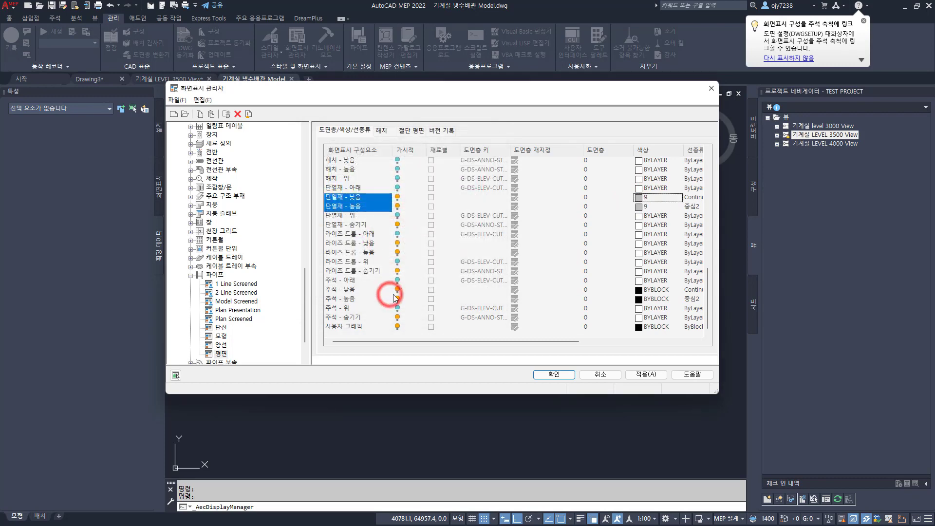
# Assign the 숨김2 linetype to the cold-water model's two 단열재 components, apply the changes and close the Display Manager.
pyautogui.click(696, 201)
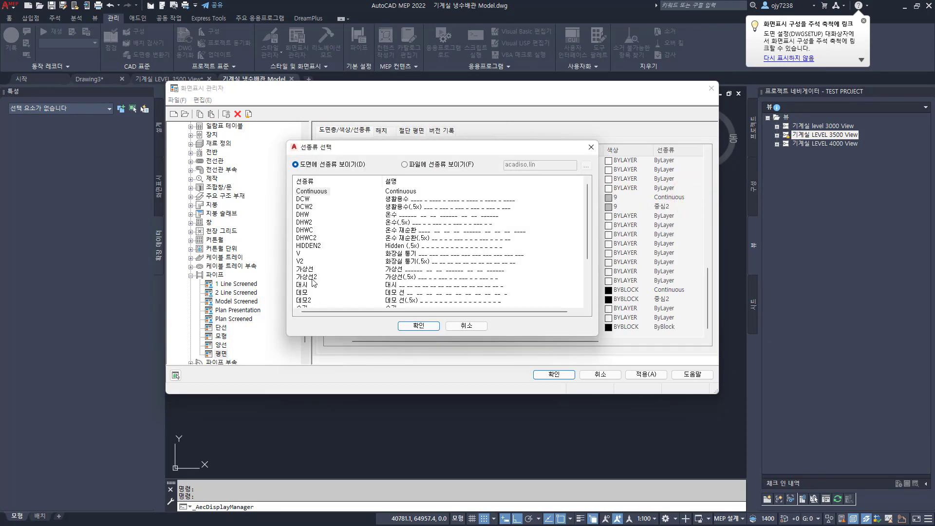
pyautogui.scroll(-3, 314, 282)
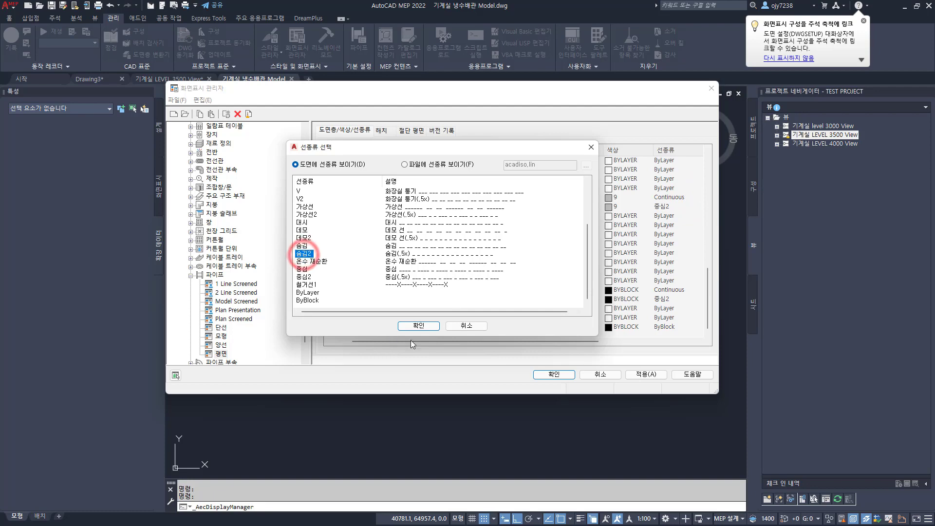
pyautogui.click(419, 325)
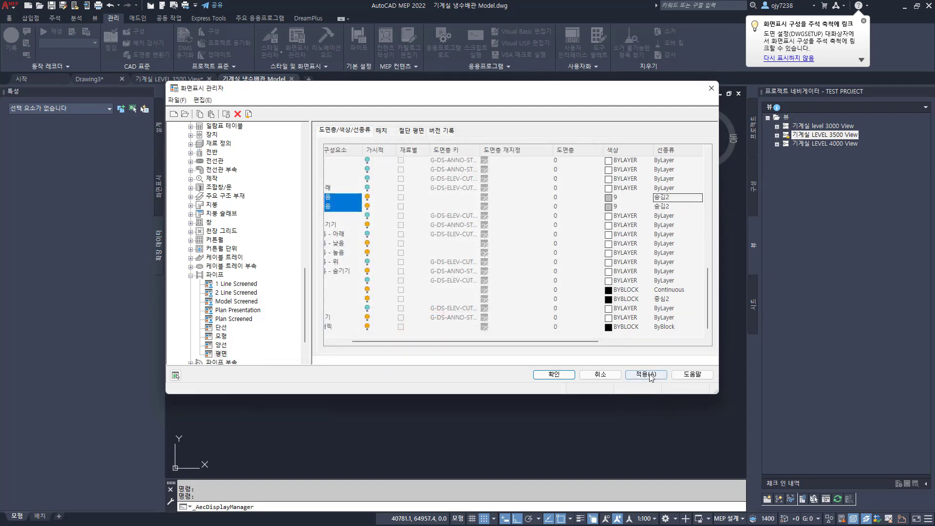
pyautogui.click(648, 374)
pyautogui.click(555, 374)
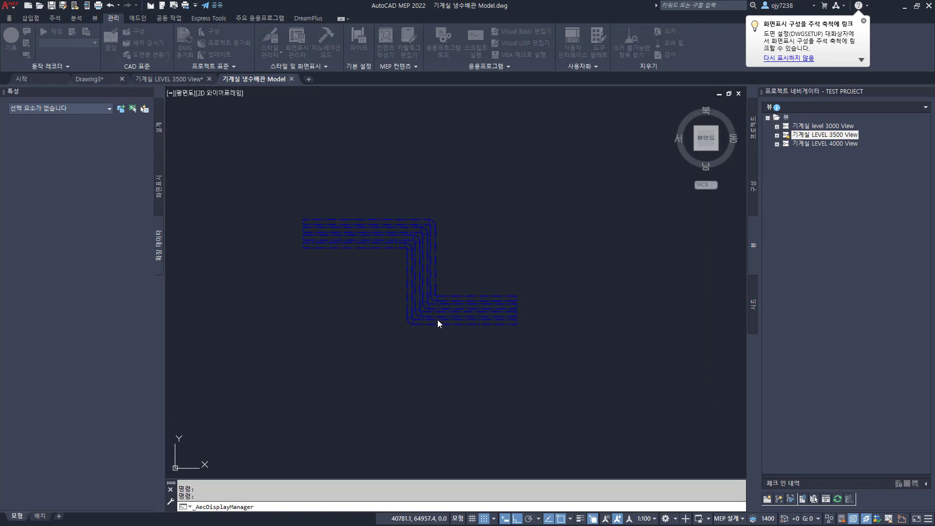
# Examine the cold-water pipes' insulation lines and check the design properties of the lowest pipe in the upper horizontal run.
pyautogui.middleClick(212, 184)
pyautogui.middleClick(211, 184)
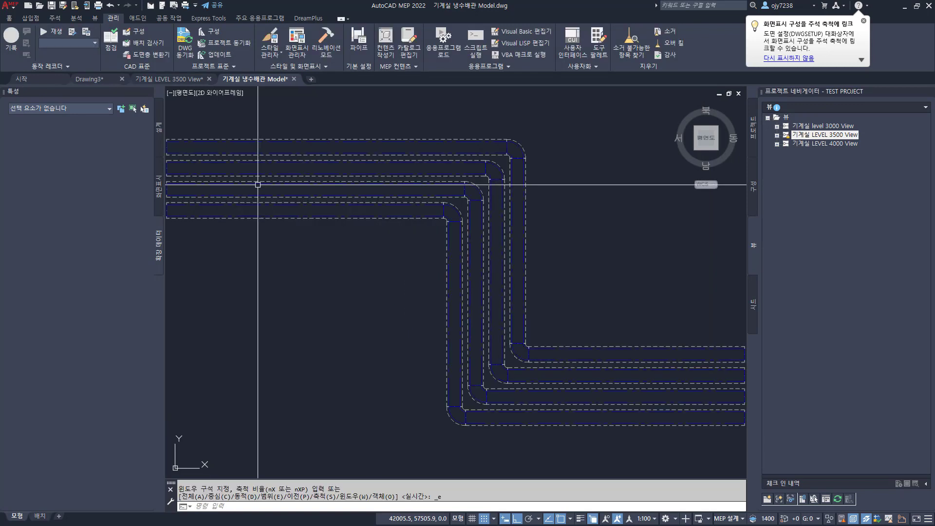
pyautogui.click(271, 215)
pyautogui.press('Escape')
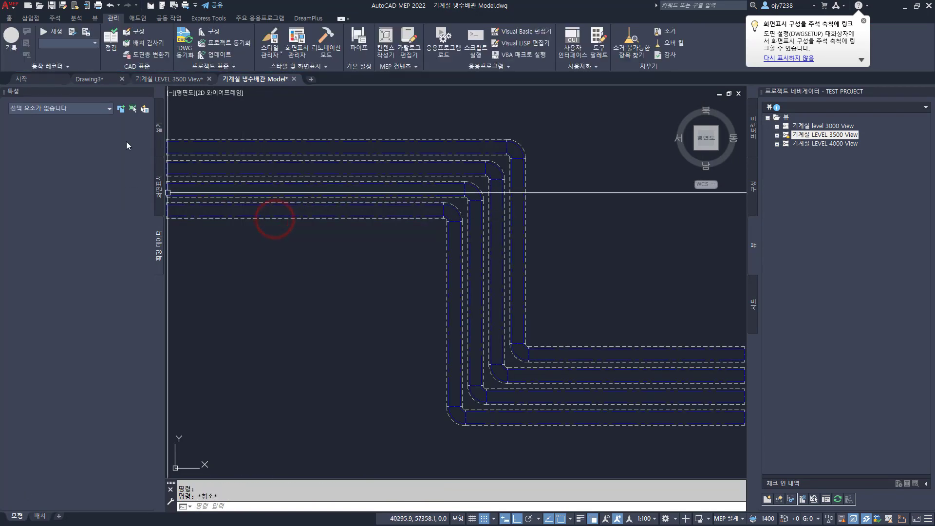
pyautogui.click(159, 129)
pyautogui.click(260, 214)
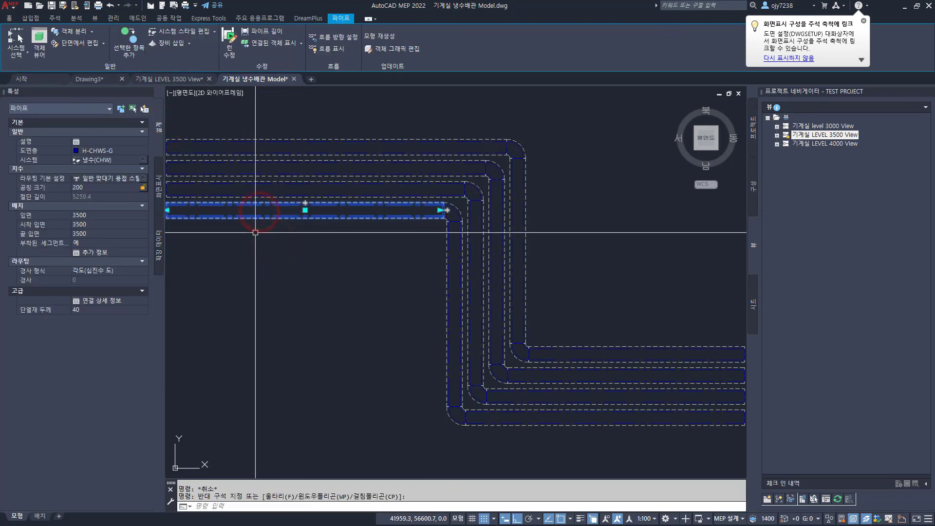
pyautogui.press('Escape')
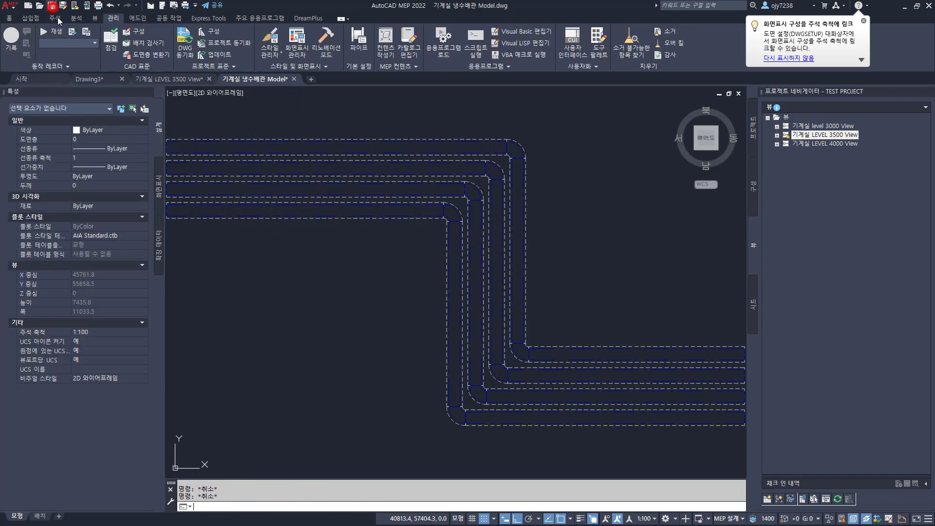
# Save and close the 기계실 냉수배관 Model drawing, and reload its external reference in the LEVEL 3500 View.
pyautogui.click(52, 5)
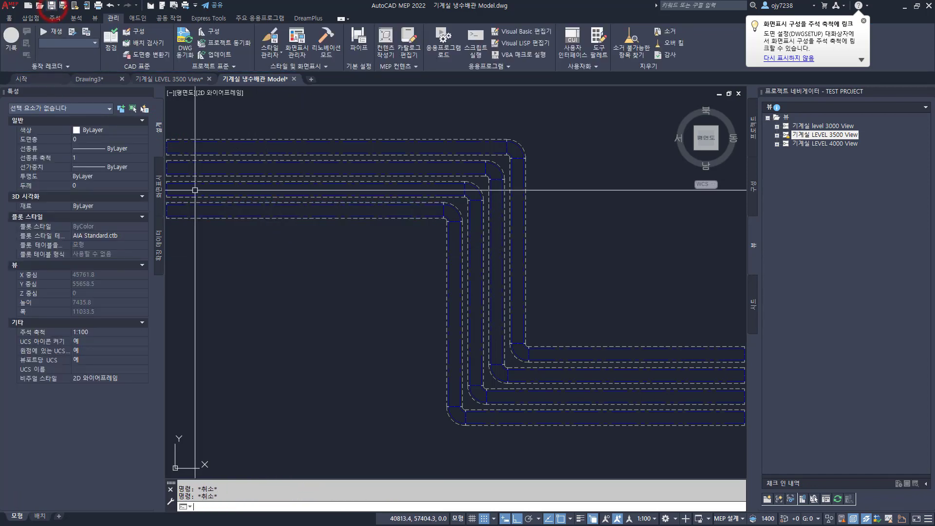
pyautogui.click(292, 79)
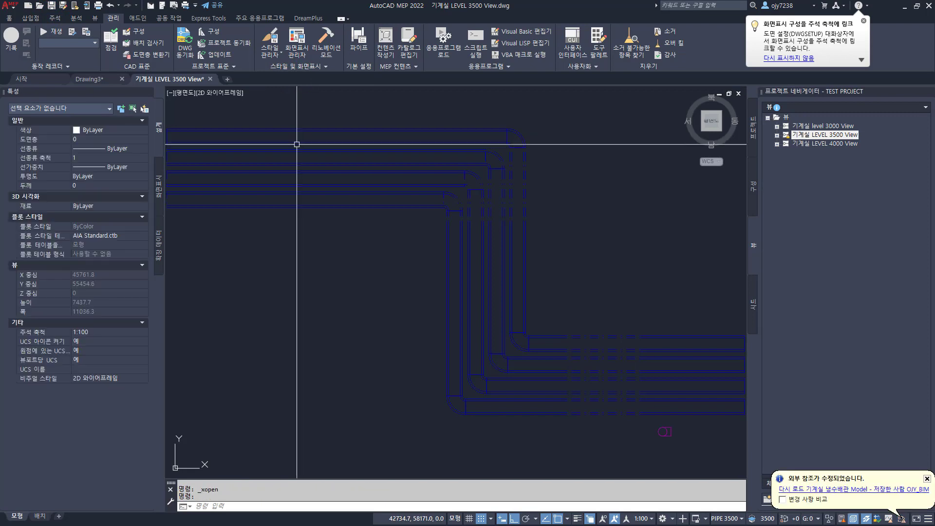
pyautogui.scroll(-2, 346, 190)
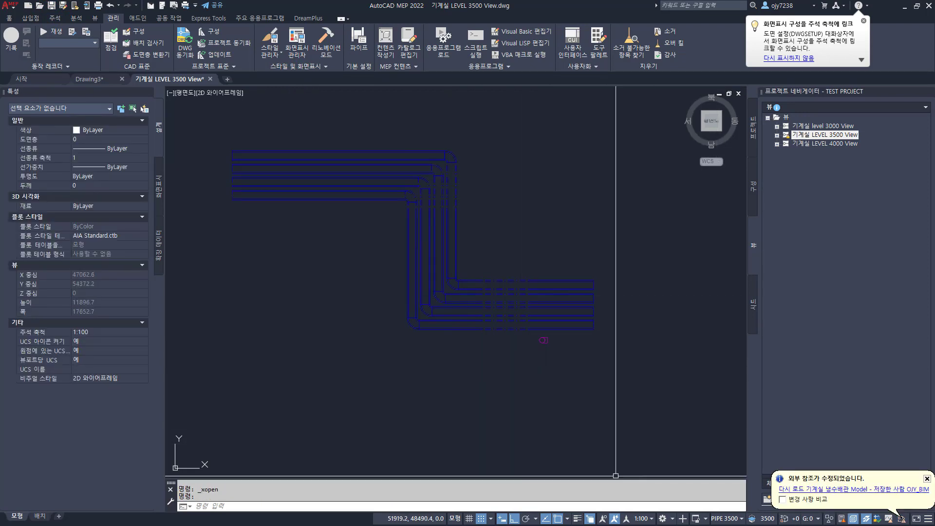
pyautogui.click(874, 489)
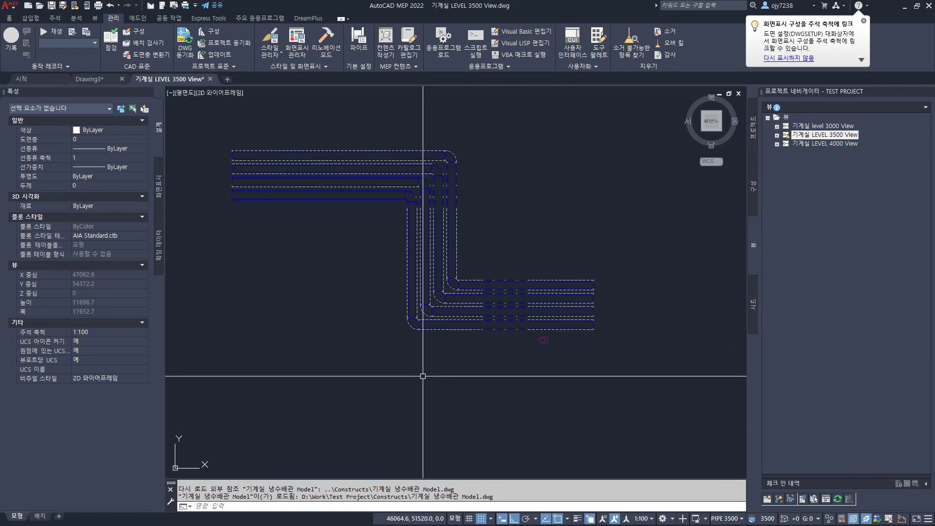
# Regenerate the LEVEL 3500 View and inspect the reloaded cold-water pipes' insulation lines.
pyautogui.write('re')
pyautogui.press('Return')
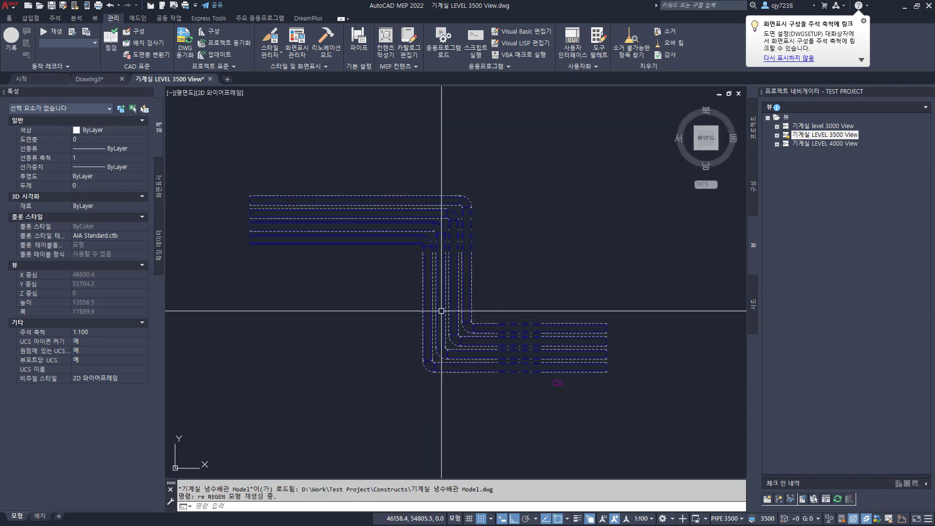
pyautogui.scroll(2, 389, 244)
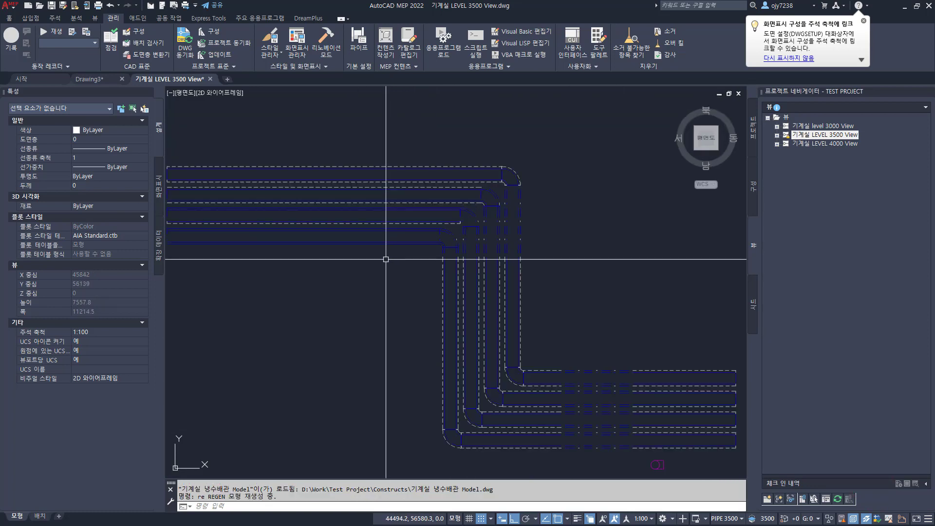
# Open the 파이프 object's 평면 representation in the LEVEL 3500 View's Display Manager and select the 단열재 - 낮음 and 단열재 - 높음 components.
pyautogui.click(297, 44)
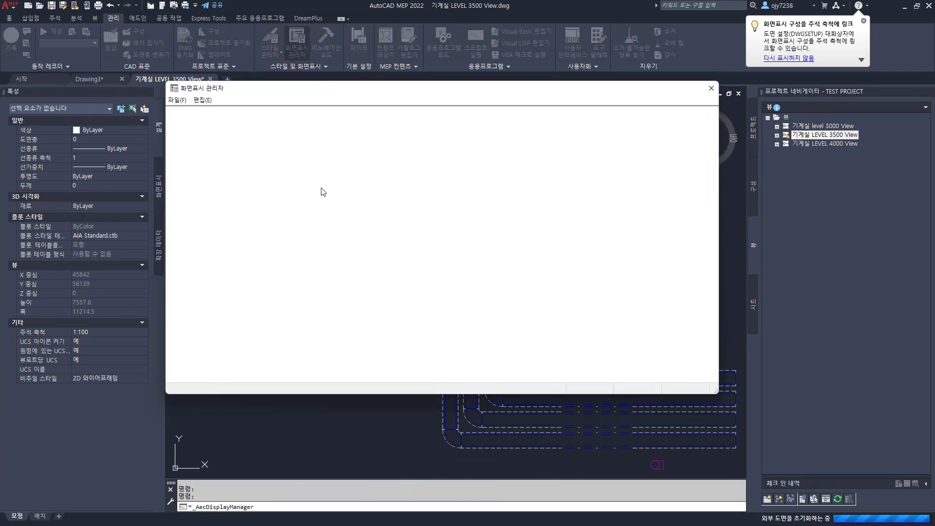
pyautogui.doubleClick(212, 171)
pyautogui.moveTo(305, 199); pyautogui.dragTo(307, 344)
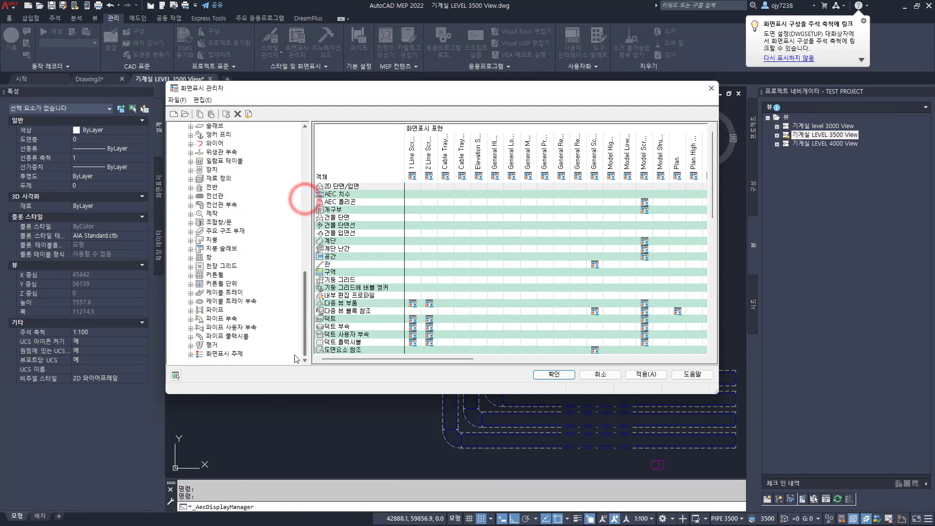
pyautogui.doubleClick(215, 310)
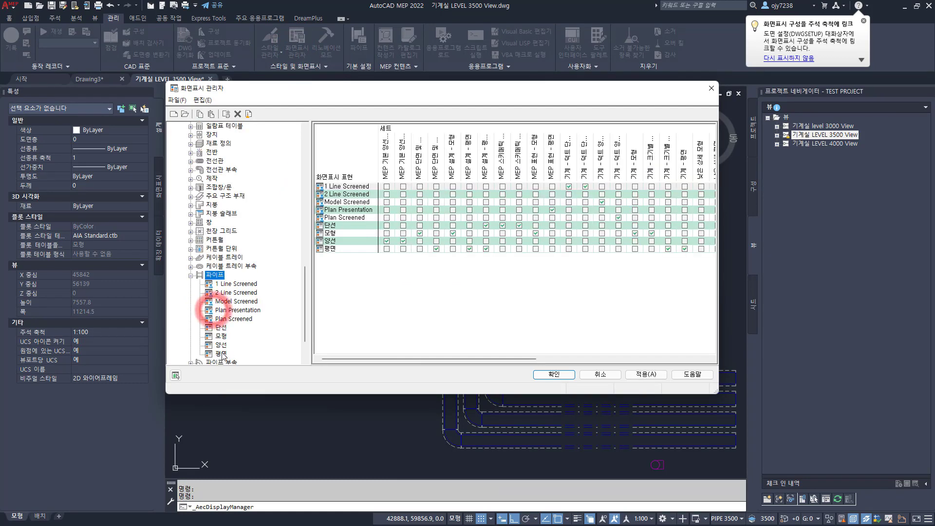
pyautogui.click(221, 354)
pyautogui.scroll(-5, 355, 318)
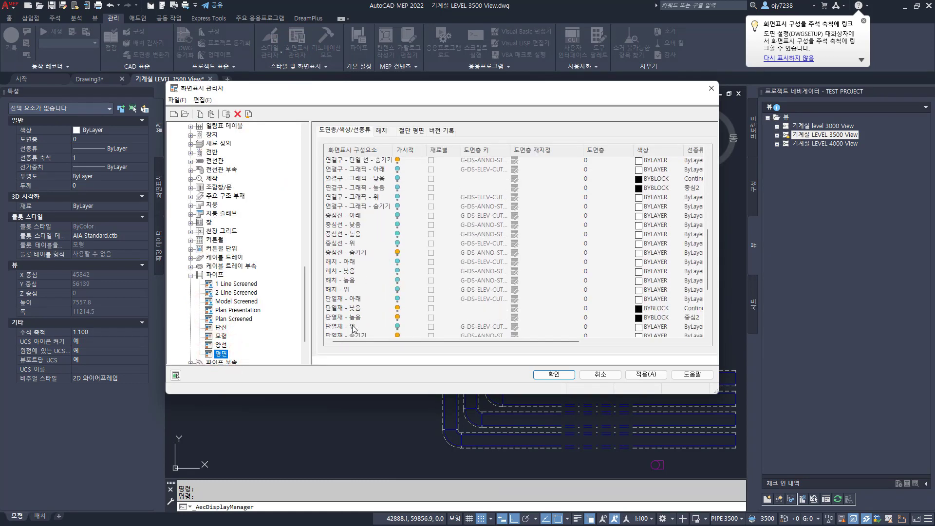
pyautogui.click(341, 197)
pyautogui.keyDown('shift'); pyautogui.click(336, 206); pyautogui.keyUp('shift')
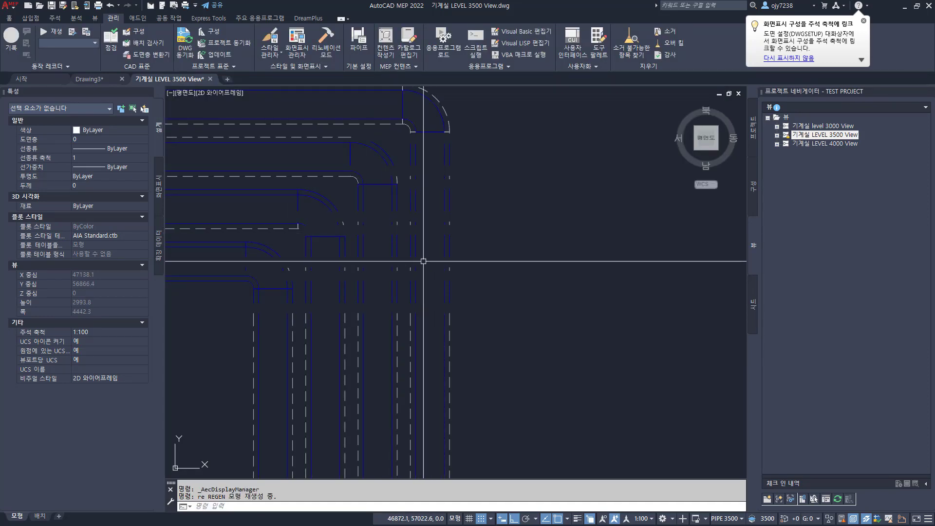
# Open the 기계실 냉수배관 Model drawing from its external reference in the LEVEL 3500 View.
pyautogui.scroll(-4, 273, 203)
pyautogui.moveTo(381, 200); pyautogui.dragTo(437, 172, button='middle')
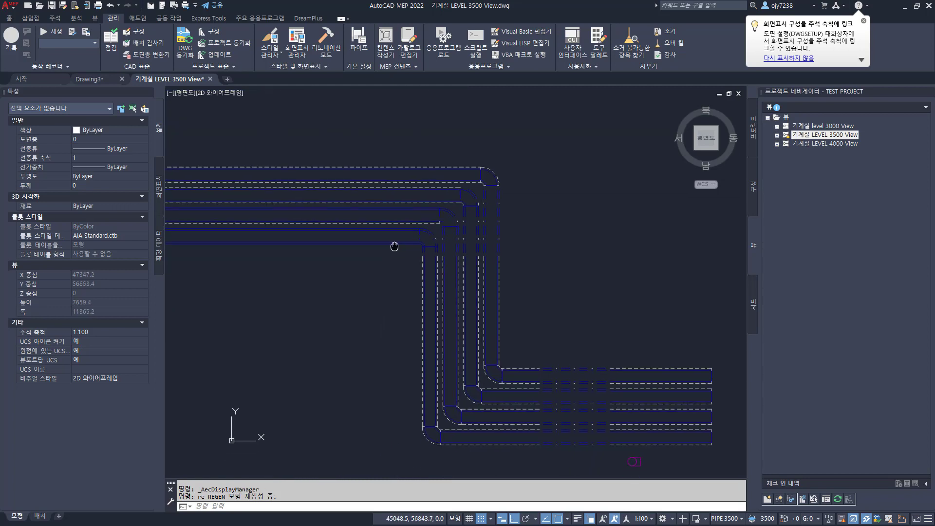
pyautogui.moveTo(392, 235); pyautogui.dragTo(448, 224, button='middle')
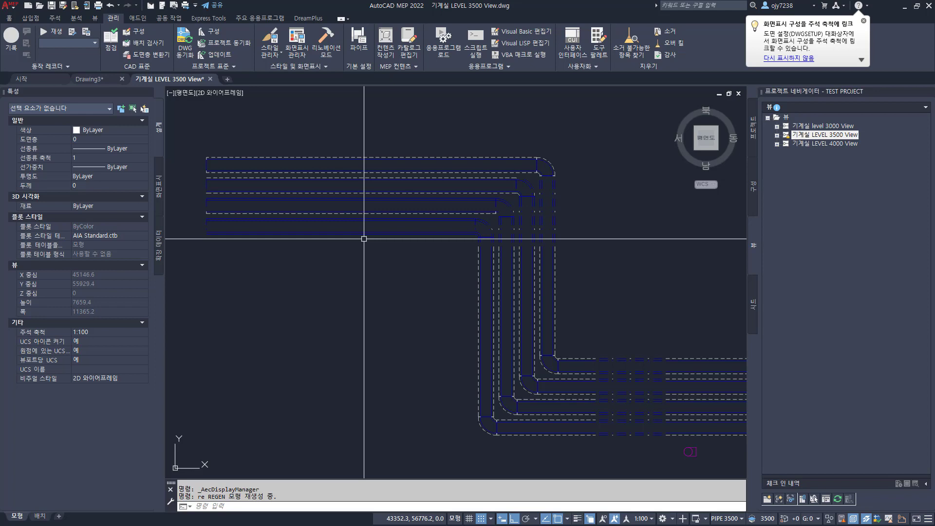
pyautogui.click(387, 174)
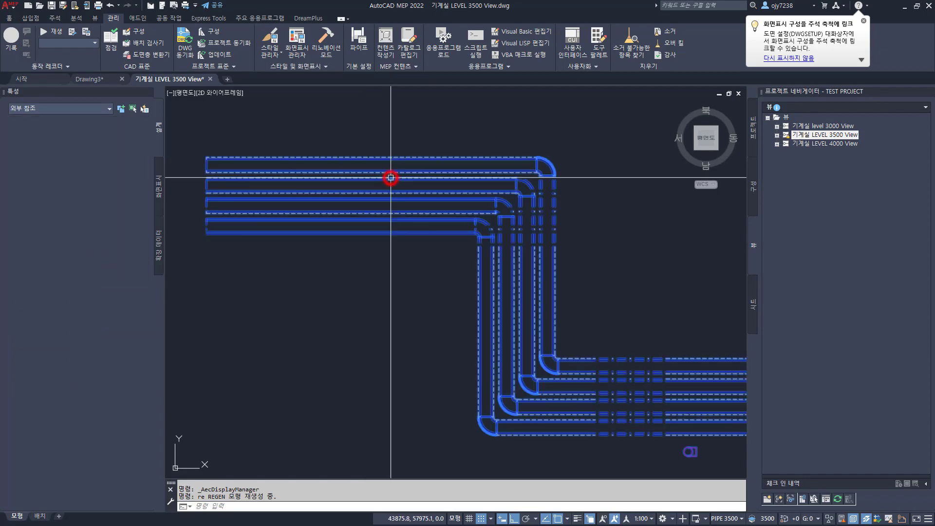
pyautogui.rightClick(389, 178)
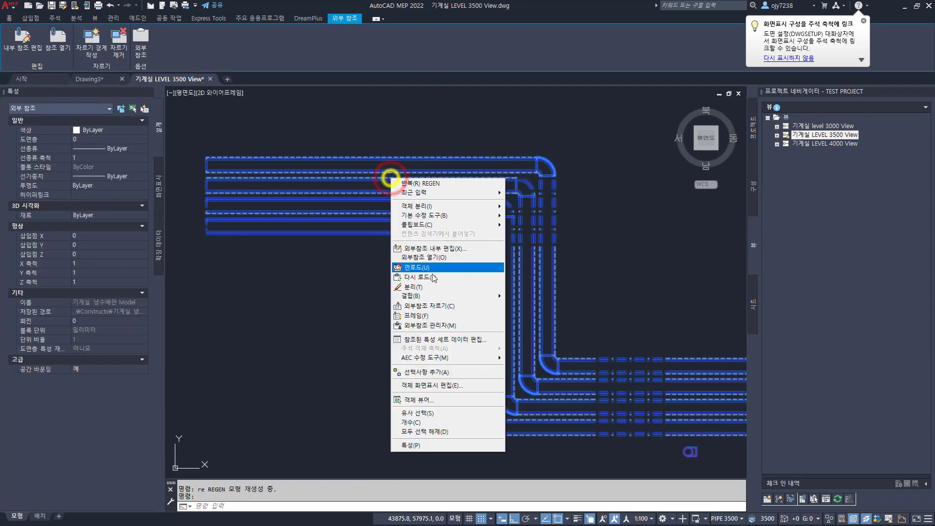
pyautogui.click(426, 258)
# Open the 파이프 object's 평면 representation in the Display Manager for the 기계실 냉수배관 Model drawing.
pyautogui.click(297, 39)
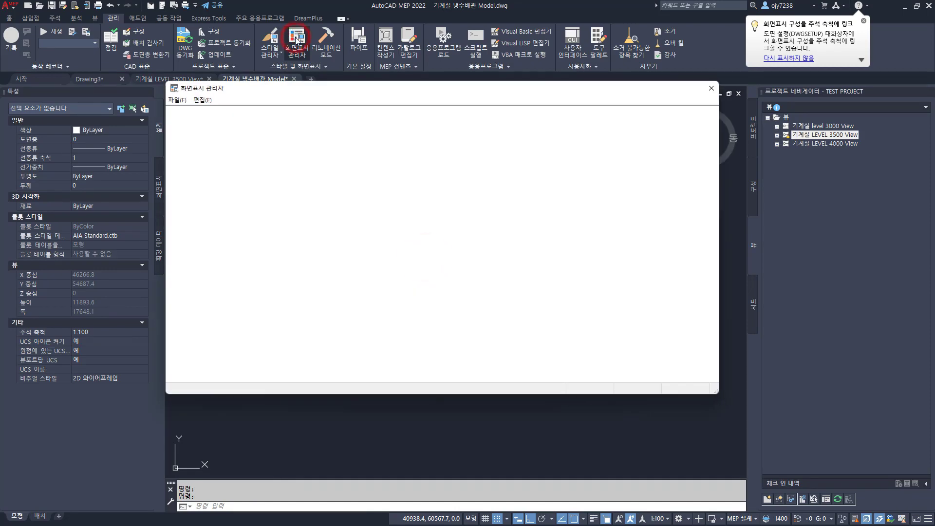
pyautogui.doubleClick(212, 180)
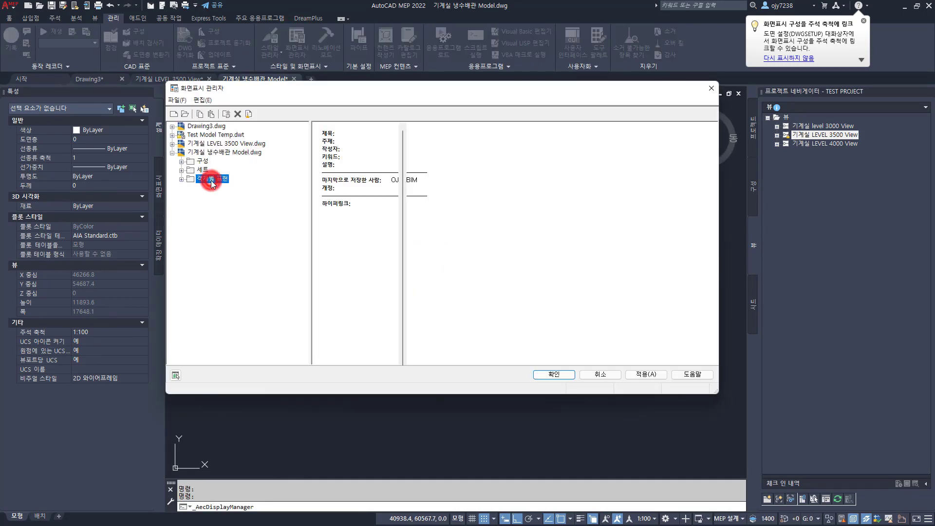
pyautogui.scroll(-6, 251, 322)
pyautogui.scroll(-9, 249, 322)
pyautogui.doubleClick(217, 312)
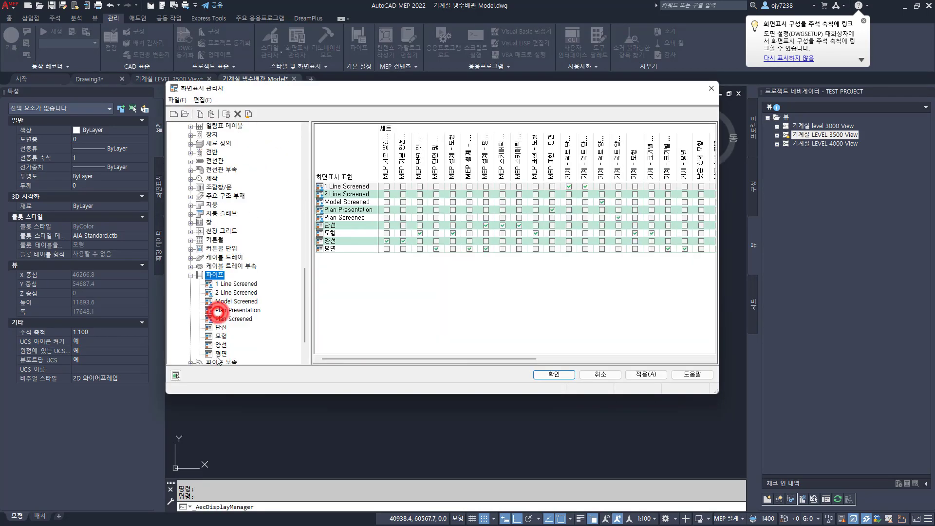
pyautogui.click(217, 356)
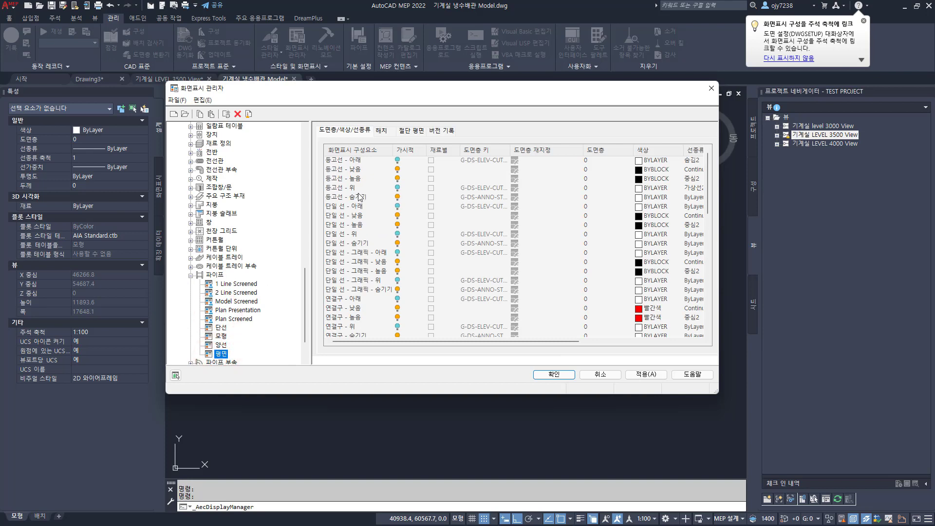
# Set the pipes' 등고선 - 숨기기 component to color 8 and linetype 숨김2, and apply the display changes.
pyautogui.click(340, 197)
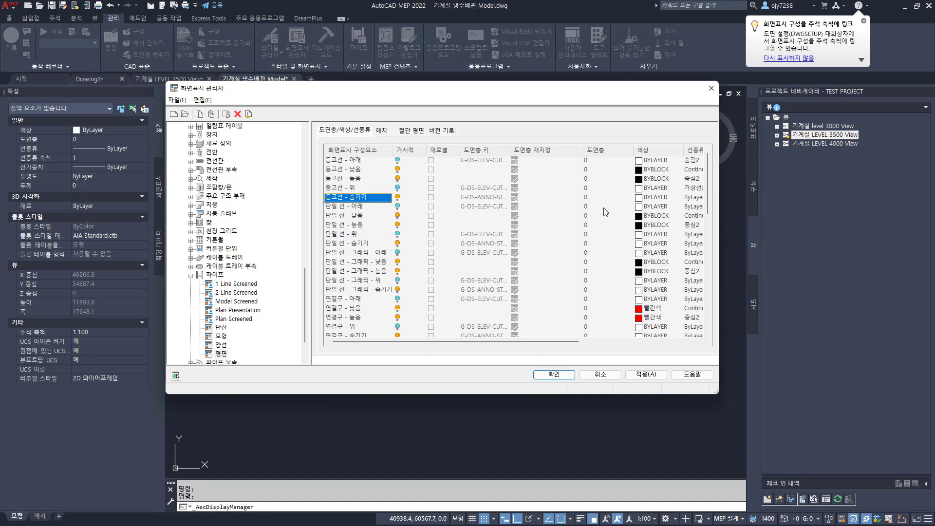
pyautogui.click(657, 197)
pyautogui.click(379, 241)
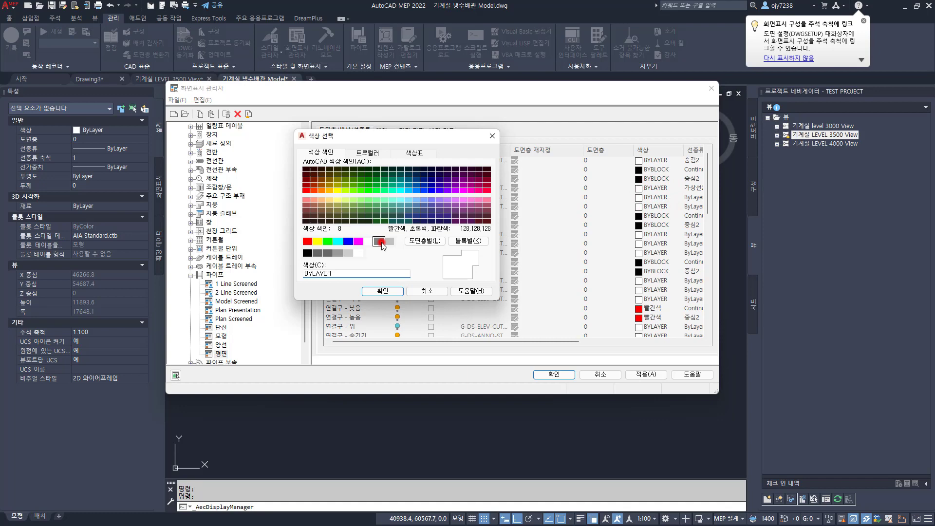
pyautogui.click(383, 291)
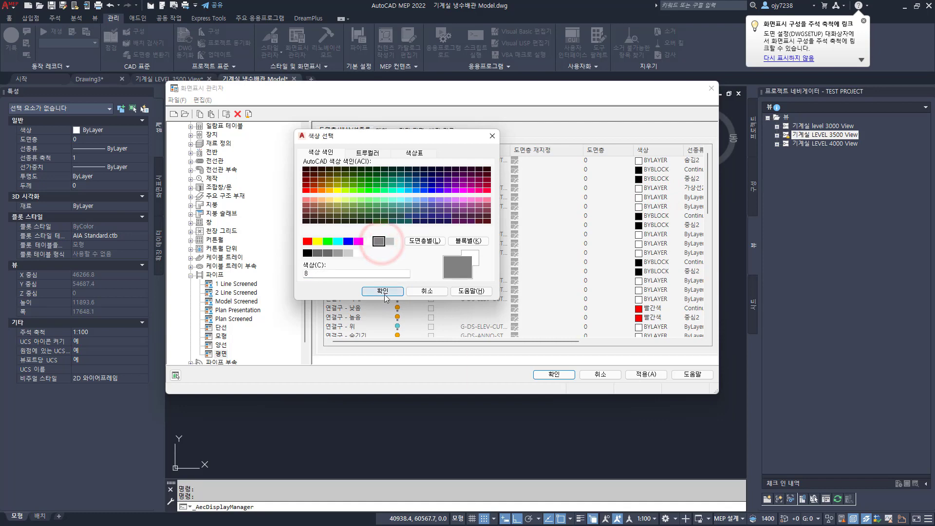
pyautogui.click(694, 201)
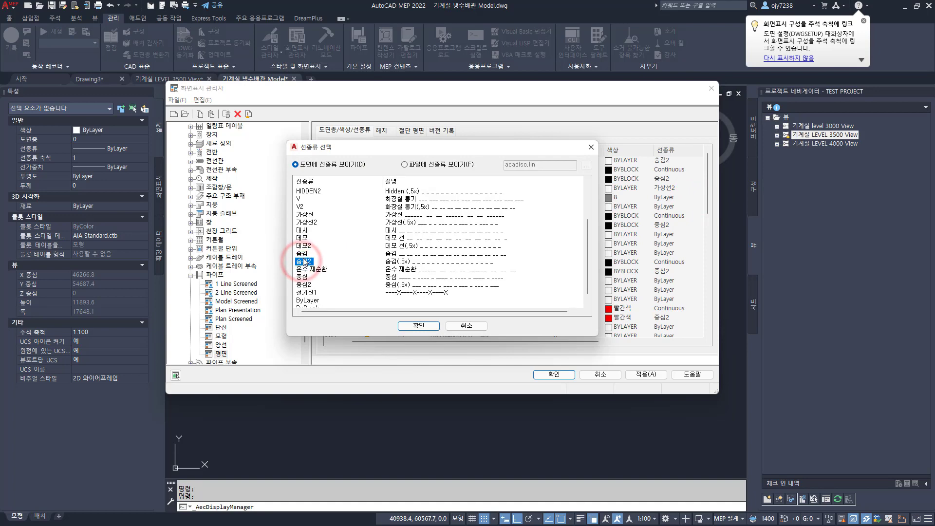
pyautogui.click(429, 327)
pyautogui.click(647, 374)
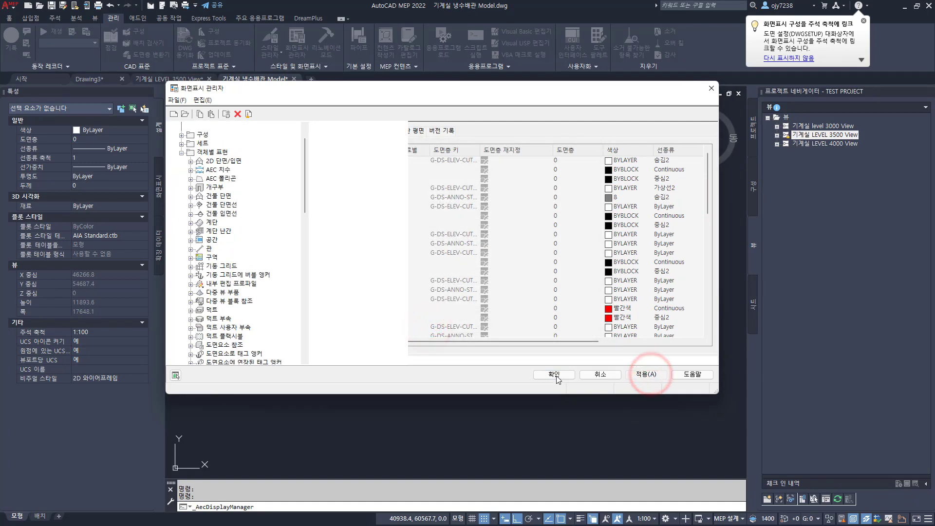
pyautogui.click(552, 375)
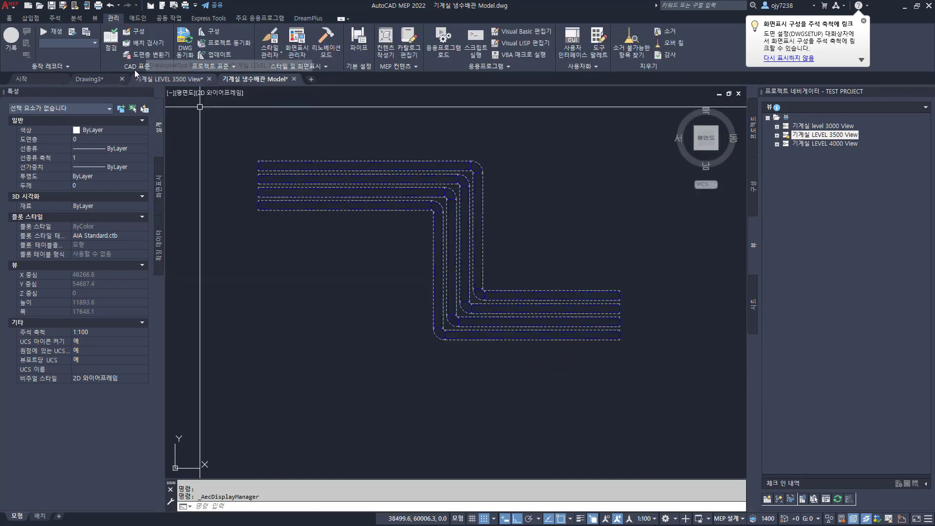
# Save and close the 기계실 냉수배관 Model drawing, and reload it in the LEVEL 3500 View to check the hidden pipe contours.
pyautogui.click(294, 79)
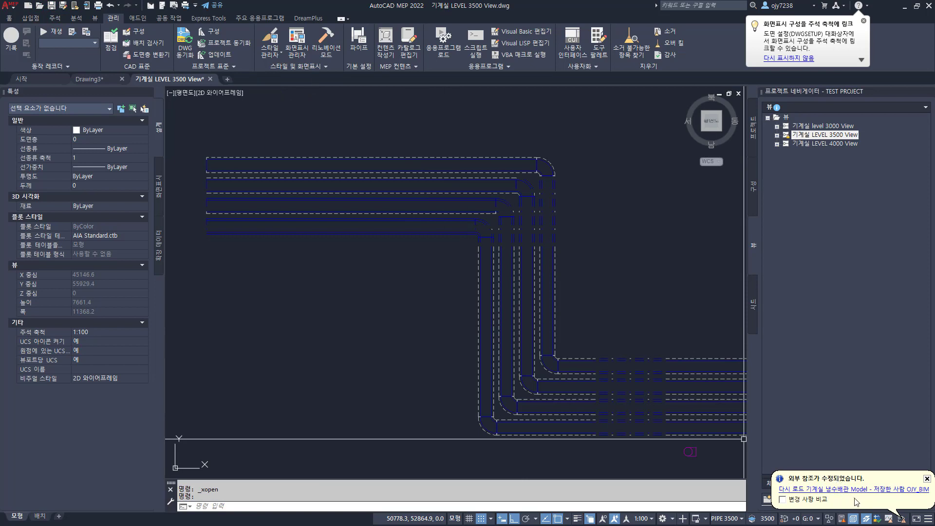
pyautogui.click(860, 489)
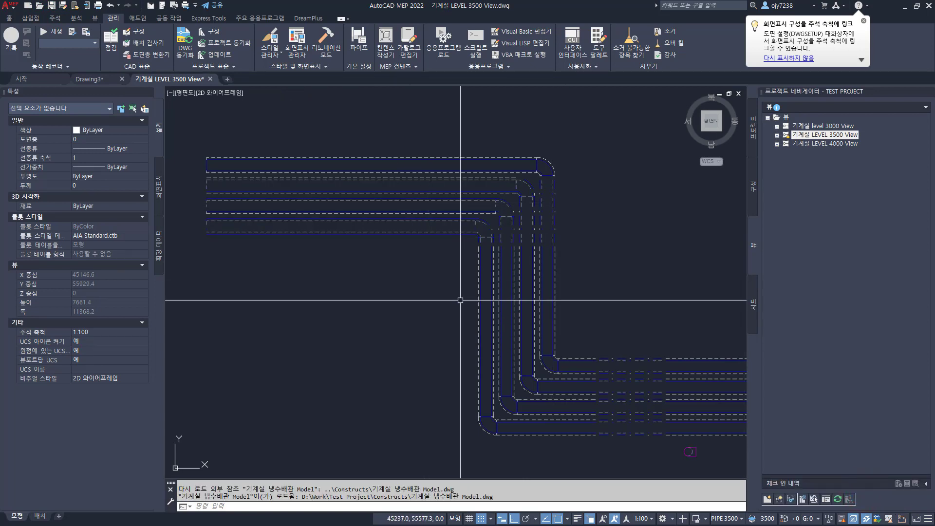
pyautogui.scroll(5, 417, 230)
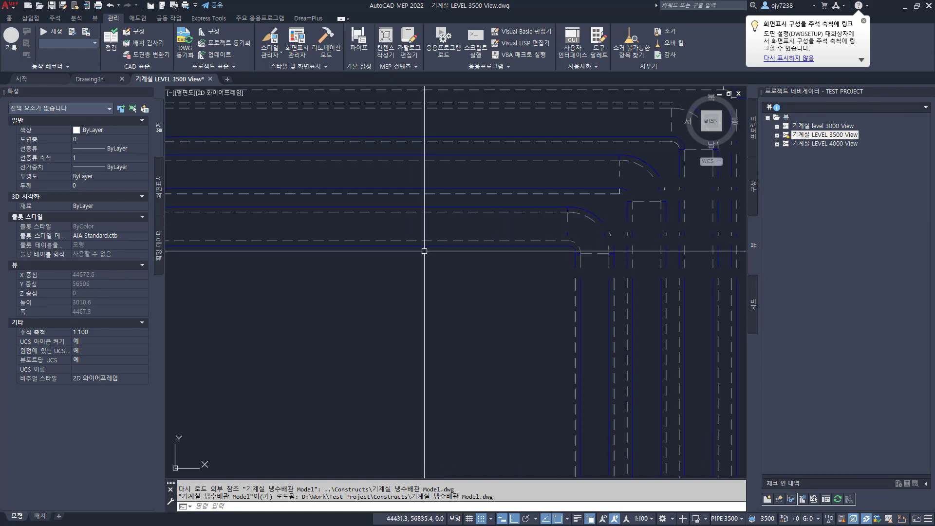
pyautogui.scroll(-5, 424, 251)
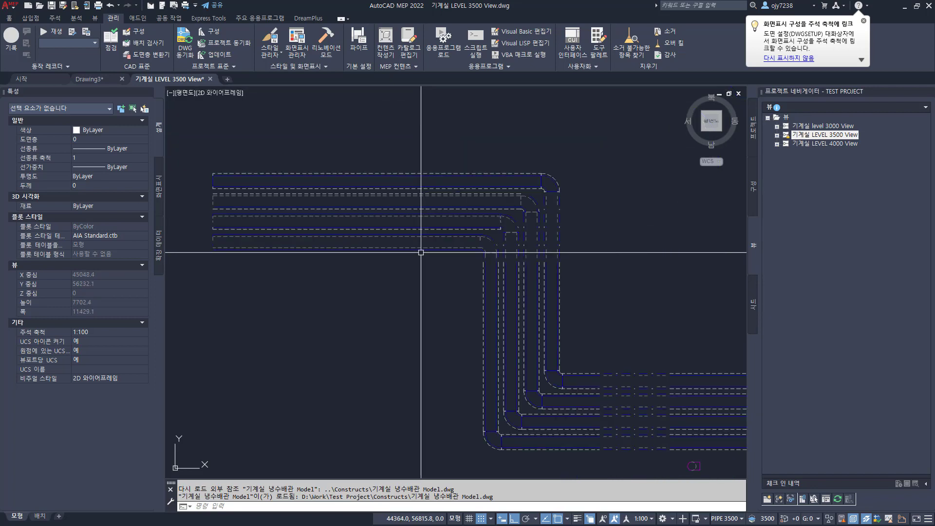
pyautogui.scroll(-2, 421, 252)
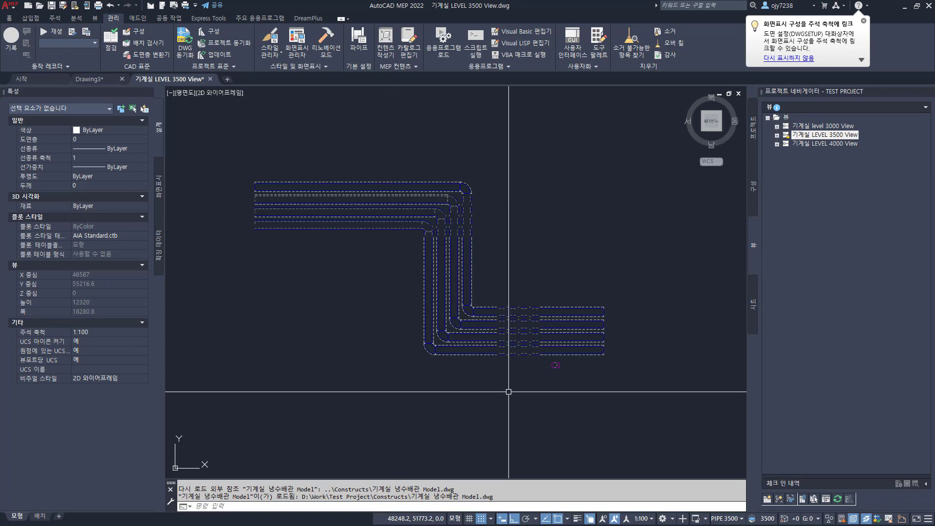
# Create a sheet subset named 기계실 배관 under Test Project, with folder hierarchy creation set to 예.
pyautogui.click(753, 312)
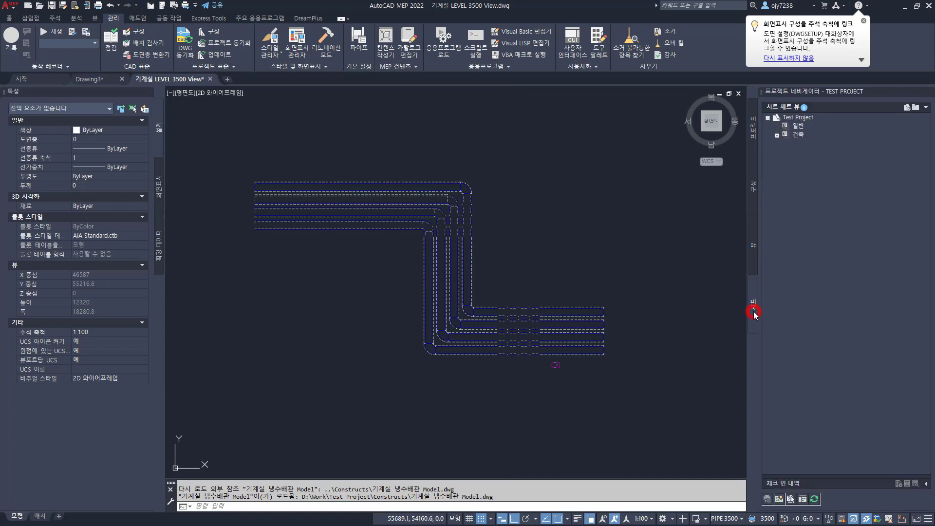
pyautogui.click(797, 118)
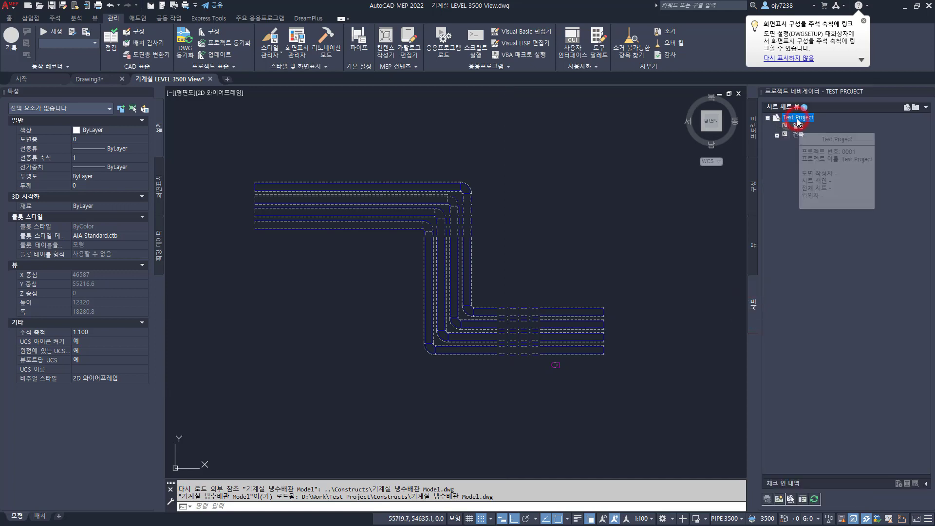
pyautogui.rightClick(796, 119)
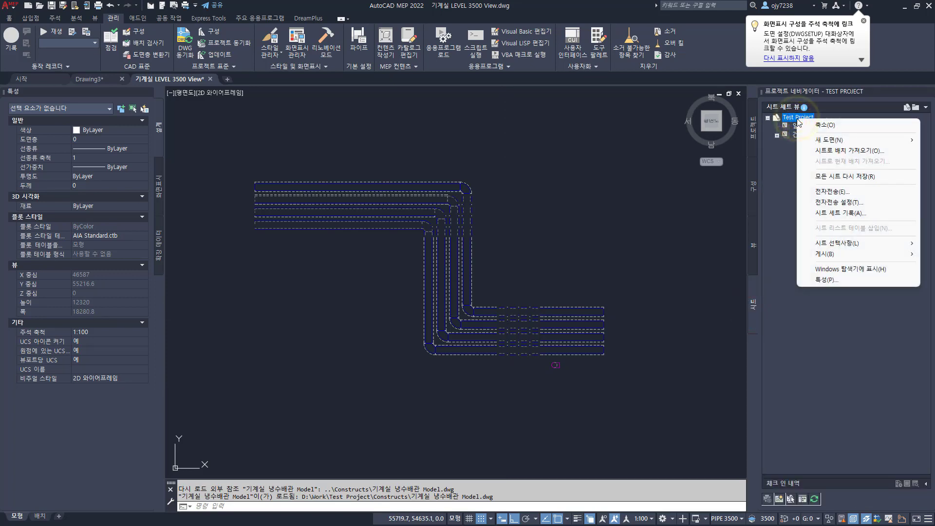
pyautogui.moveTo(824, 141)
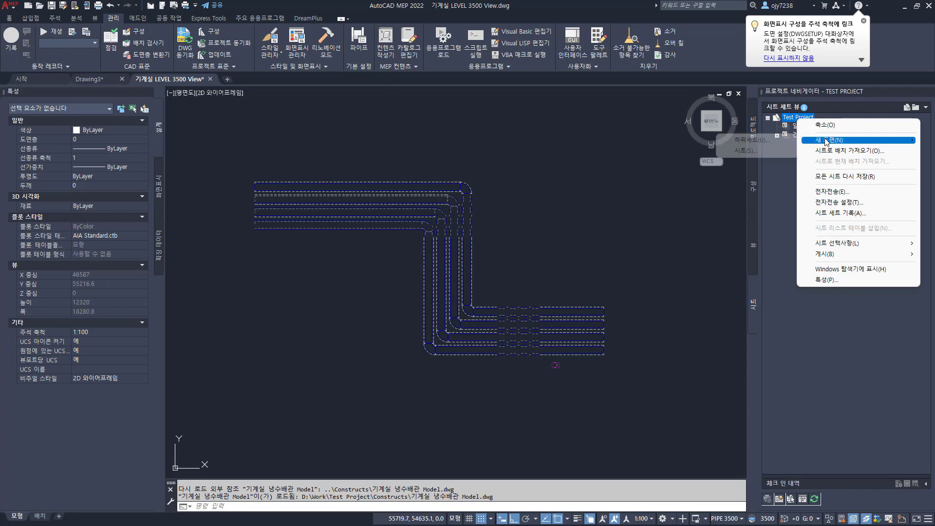
pyautogui.click(750, 141)
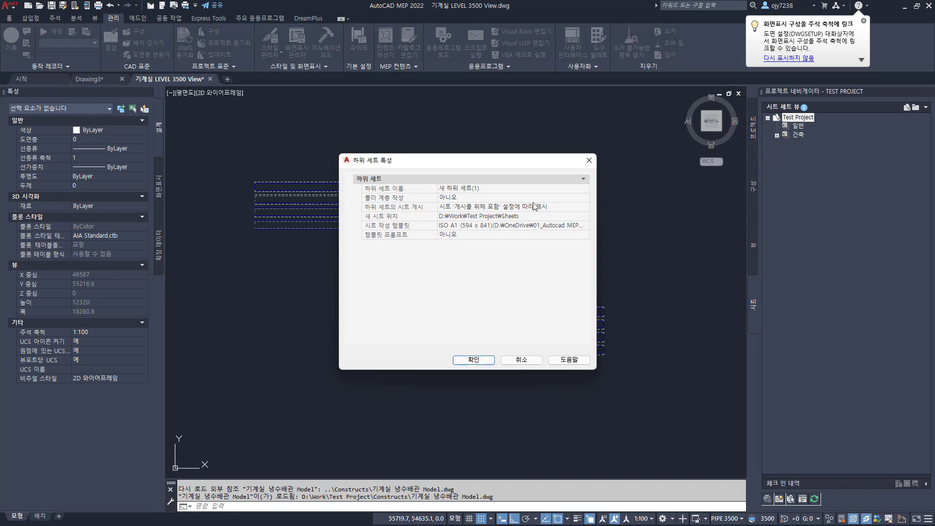
pyautogui.click(480, 189)
pyautogui.write('기계실 배관')
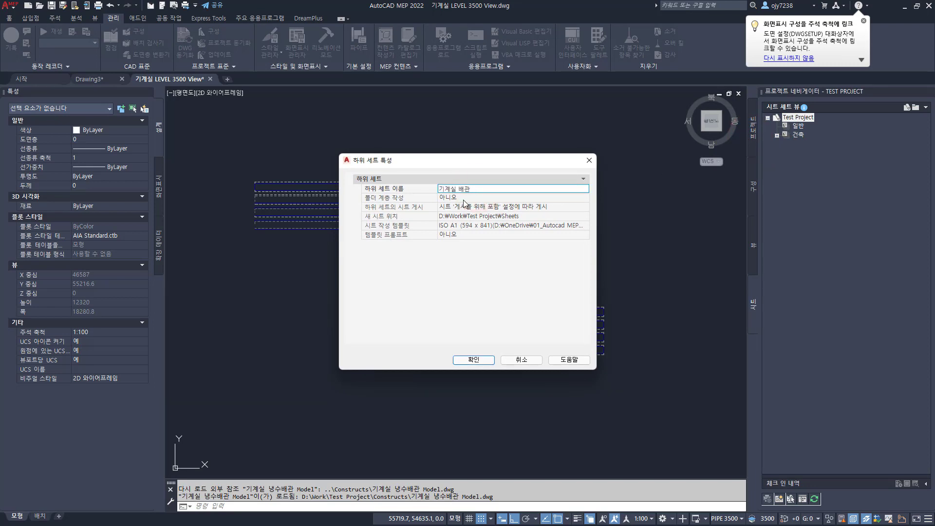
pyautogui.click(460, 198)
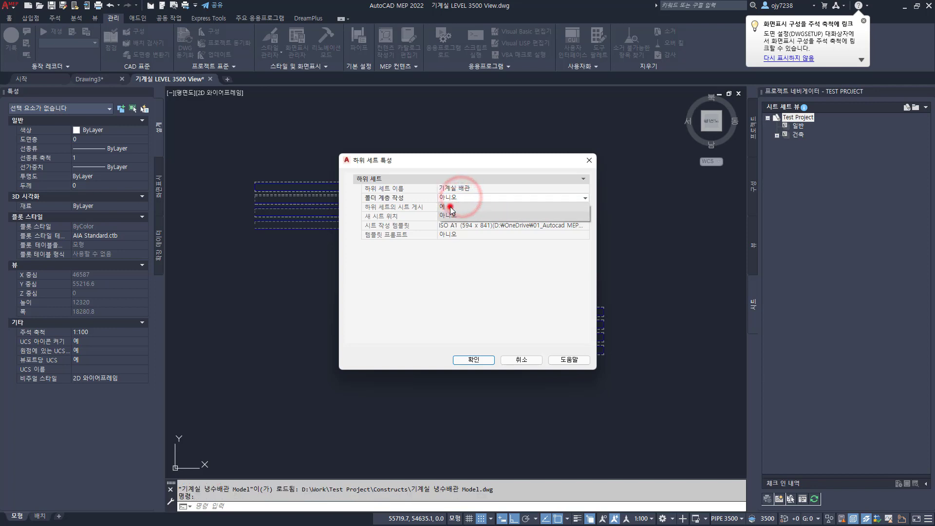
pyautogui.click(451, 209)
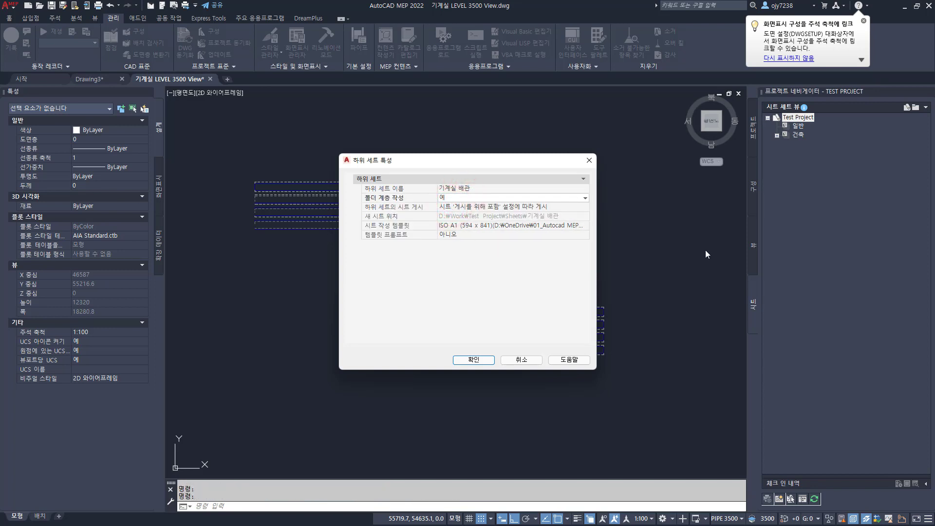
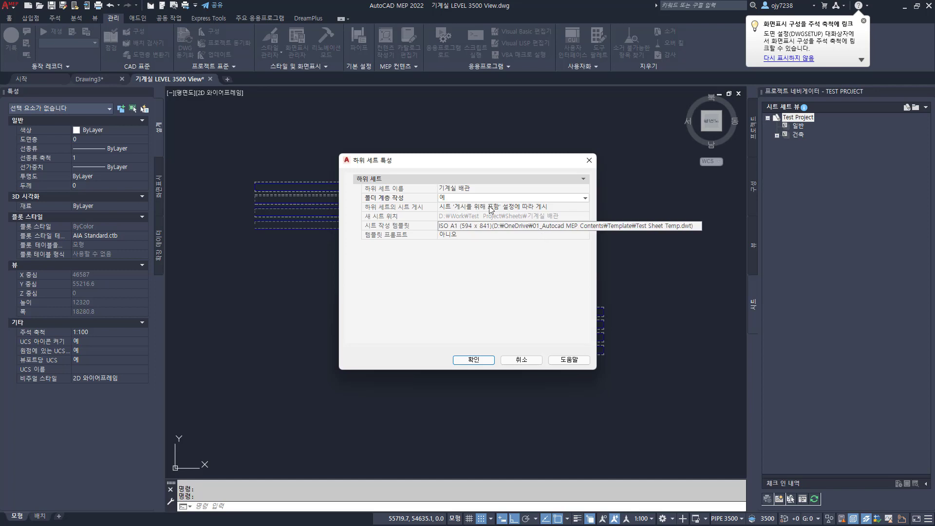
pyautogui.click(481, 360)
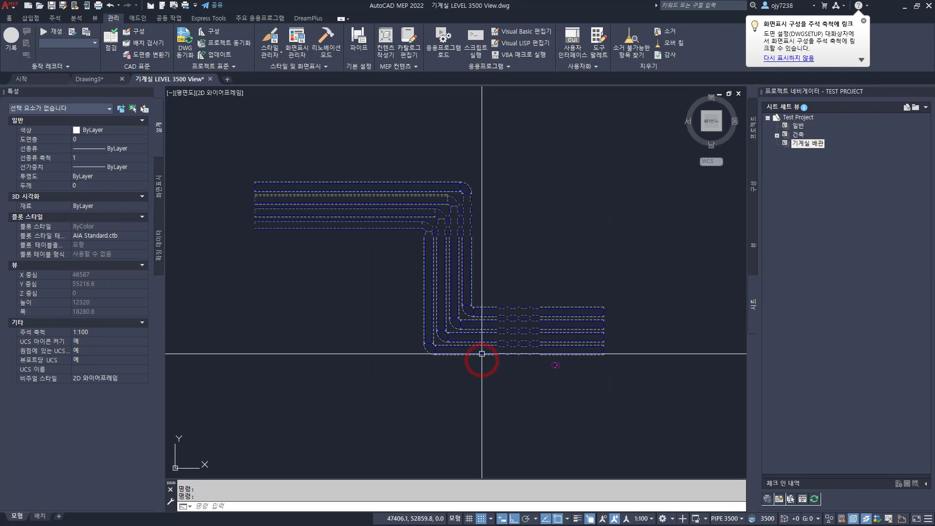
# Create sheet M-001 titled 기계실 Level 3000 배관 평면도 in the 기계실 배관 subset, and check its title block.
pyautogui.rightClick(806, 147)
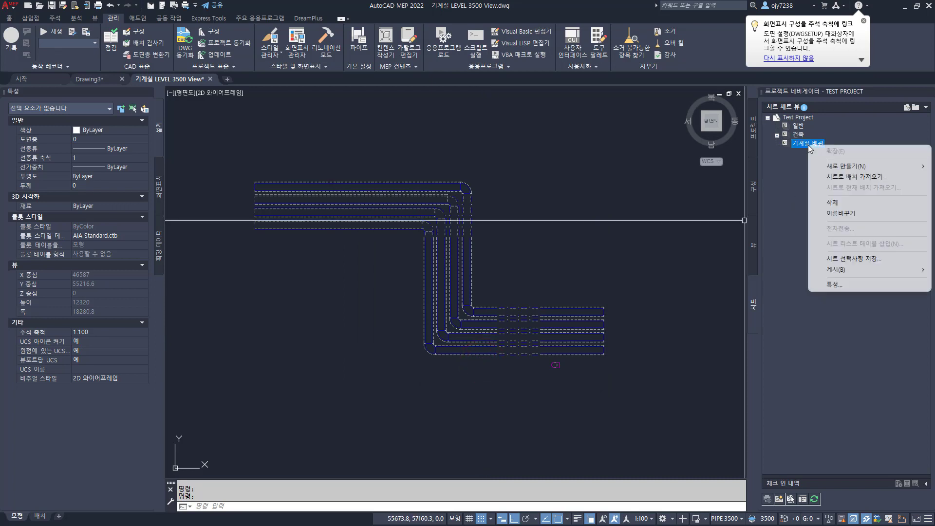
pyautogui.moveTo(833, 166)
pyautogui.click(773, 178)
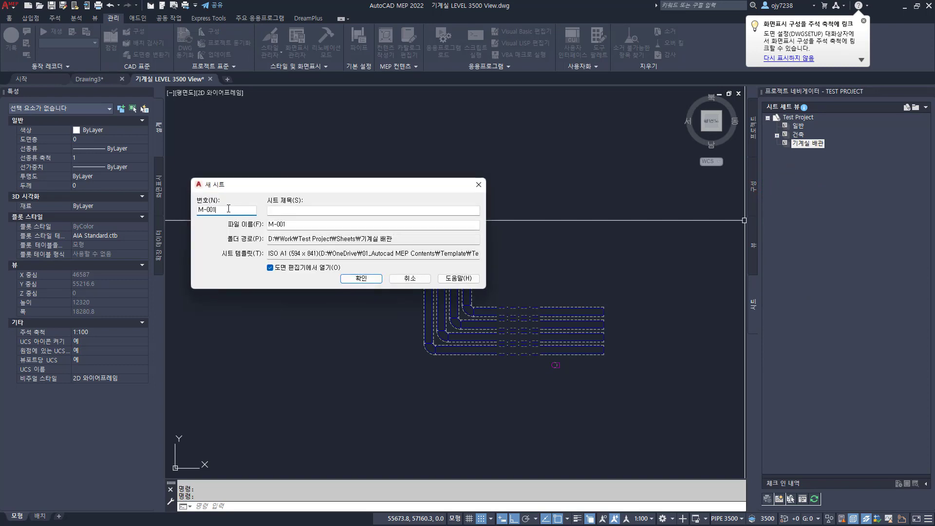
pyautogui.write('M-001')
pyautogui.click(279, 210)
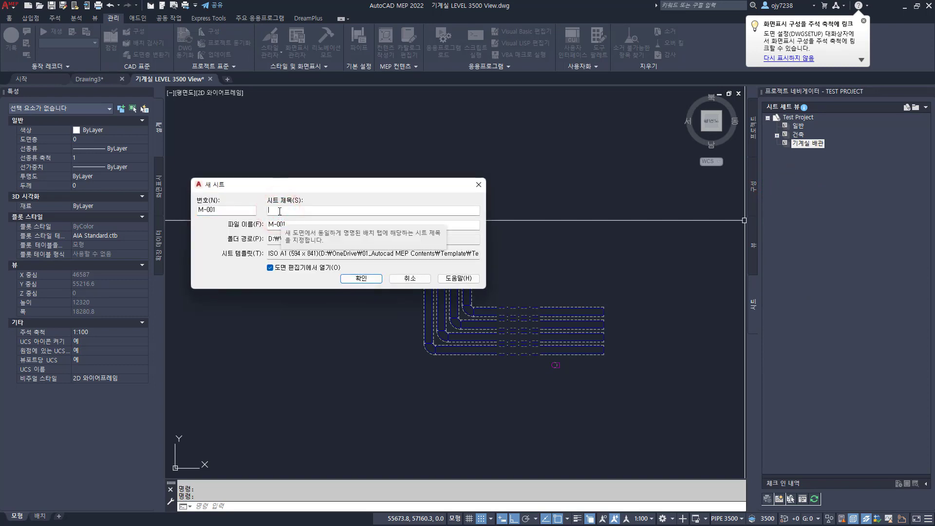
pyautogui.write('기계실 I')
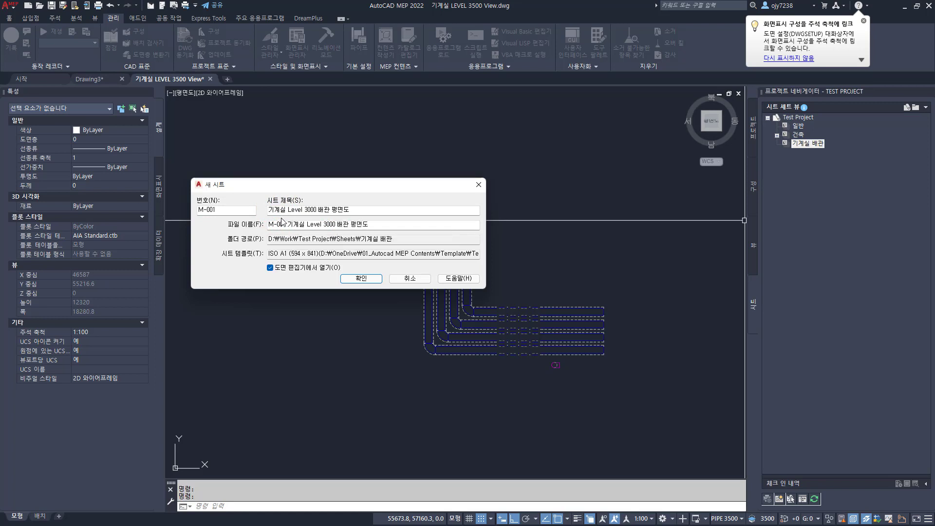
pyautogui.click(360, 278)
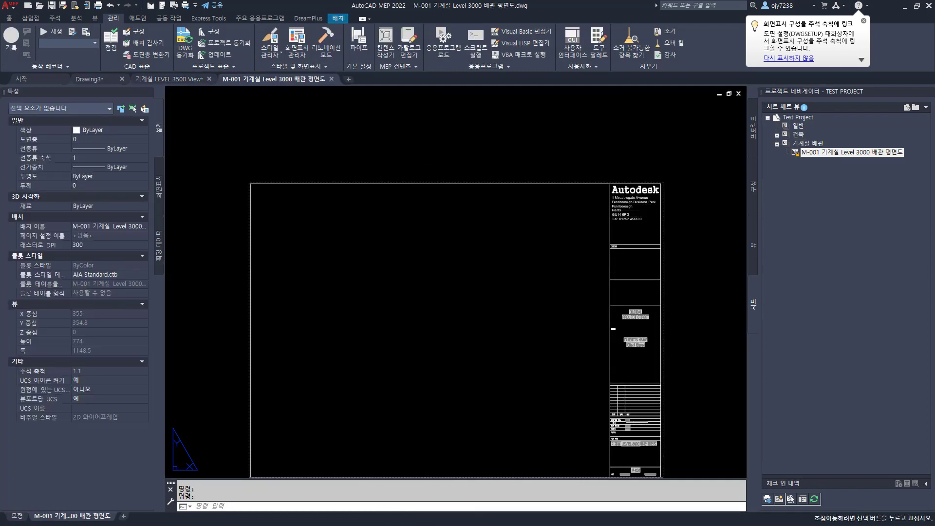
pyautogui.scroll(6, 526, 291)
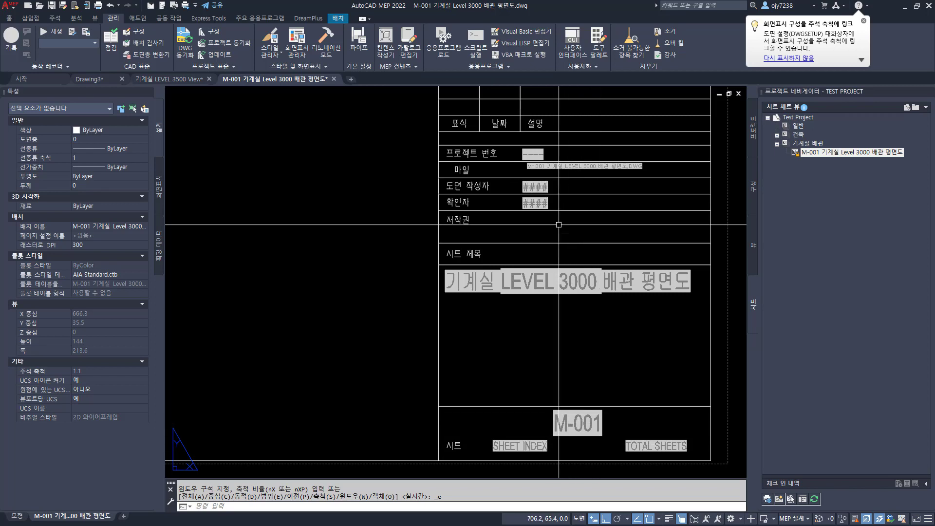
# Place the 기계실 level 3000 View as a viewport in the drawing area of sheet M-001.
pyautogui.scroll(-4, 574, 271)
pyautogui.moveTo(462, 228); pyautogui.dragTo(439, 308, button='middle')
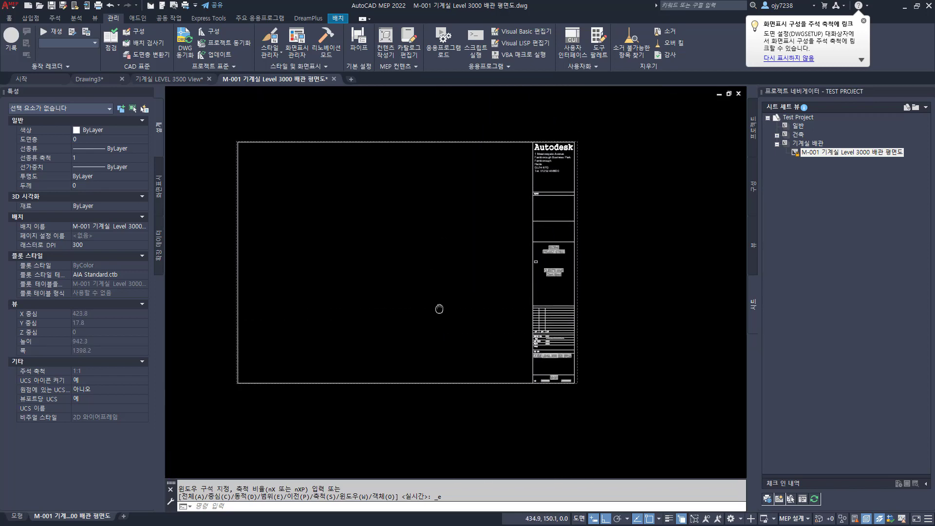
pyautogui.click(753, 248)
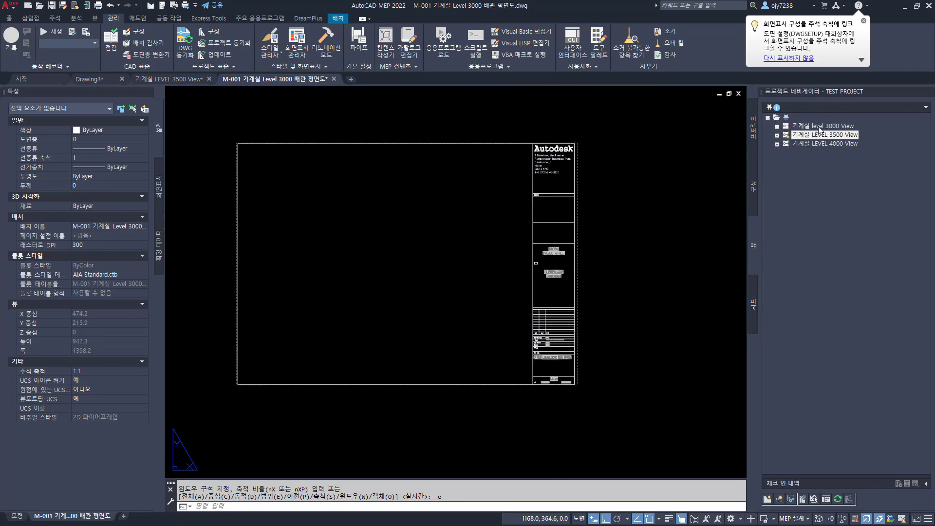
pyautogui.moveTo(818, 128); pyautogui.dragTo(418, 238)
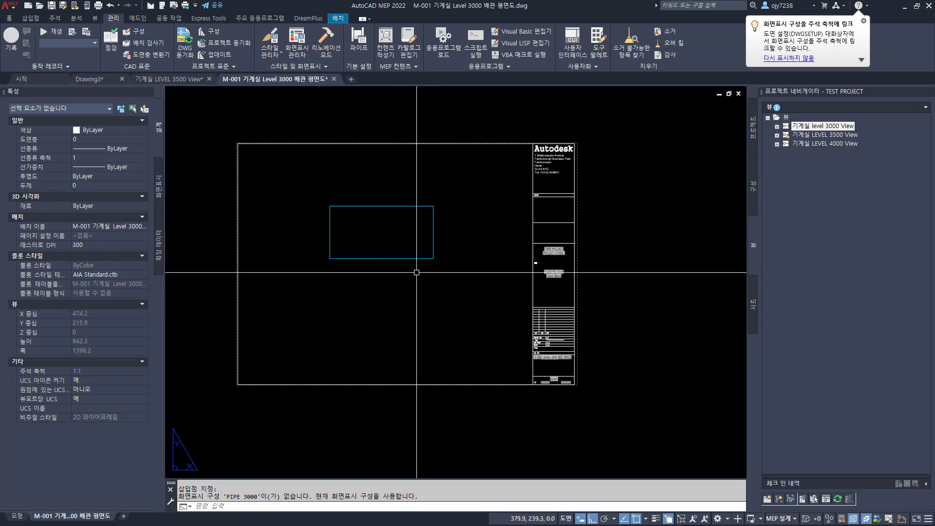
# In the sheet drawing's model space, open the Display Manager and expand the 구성 of the M-001 drawing and Test Model Temp.dwt.
pyautogui.click(17, 516)
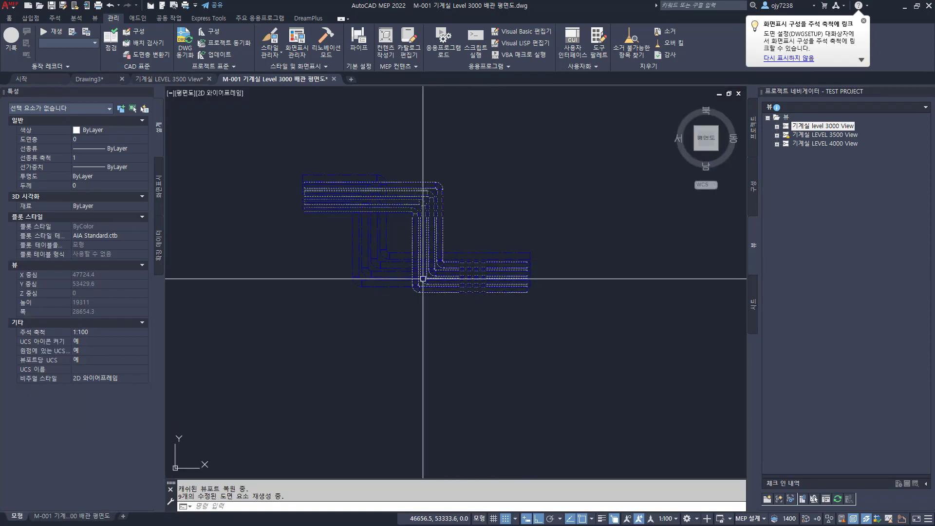
pyautogui.scroll(1, 388, 274)
pyautogui.moveTo(388, 274); pyautogui.dragTo(411, 328, button='middle')
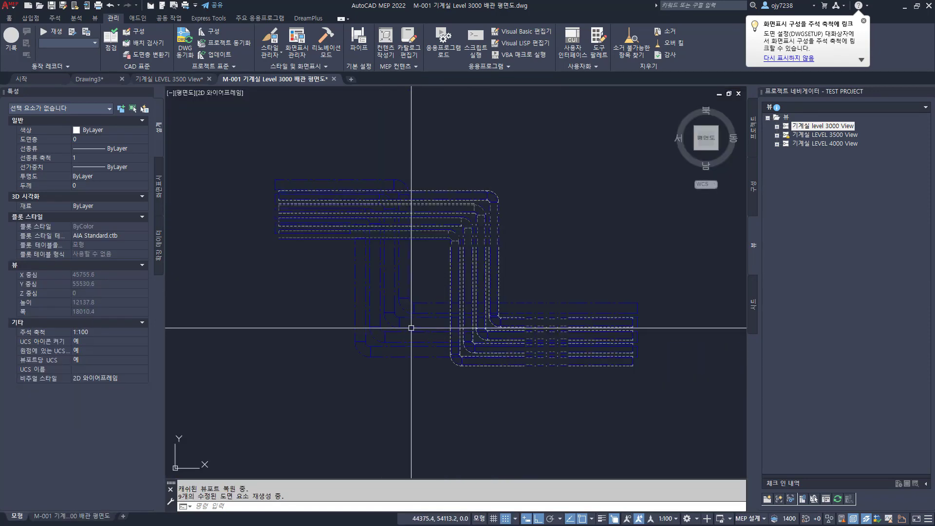
pyautogui.click(296, 41)
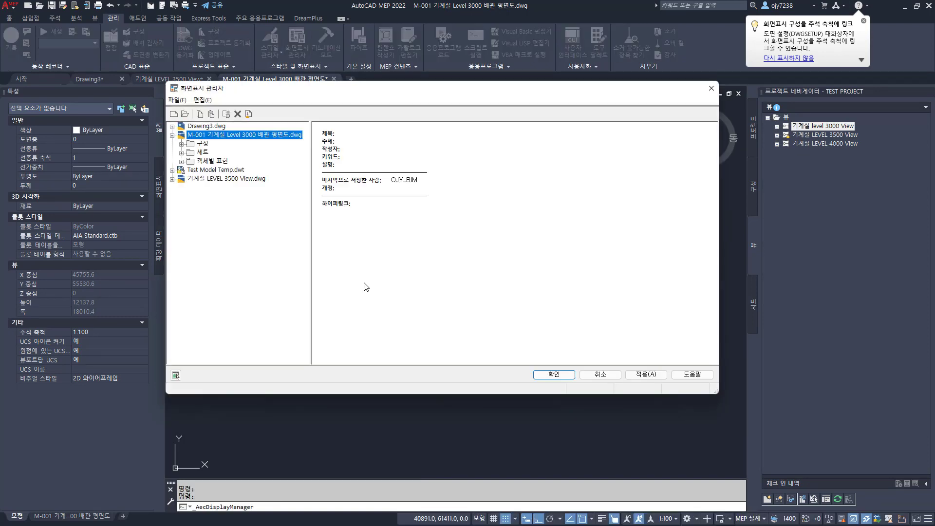
pyautogui.doubleClick(200, 143)
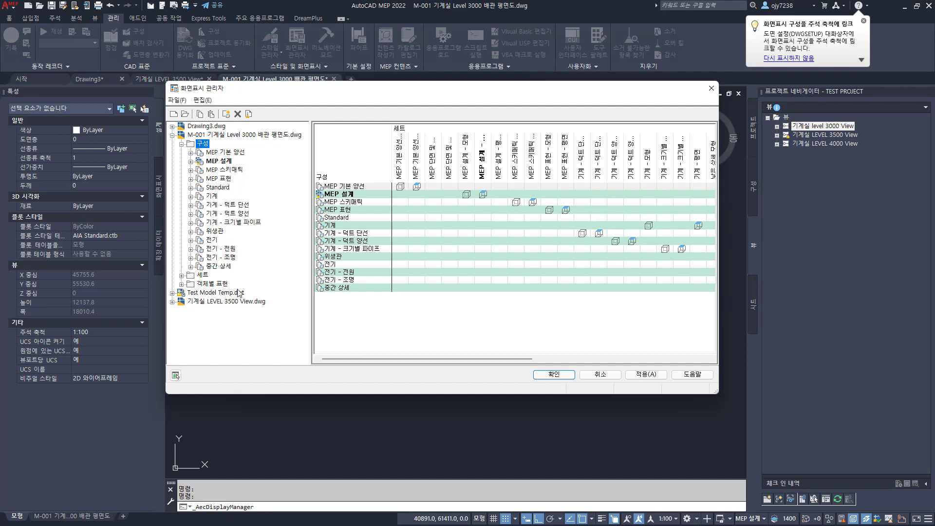
pyautogui.click(214, 293)
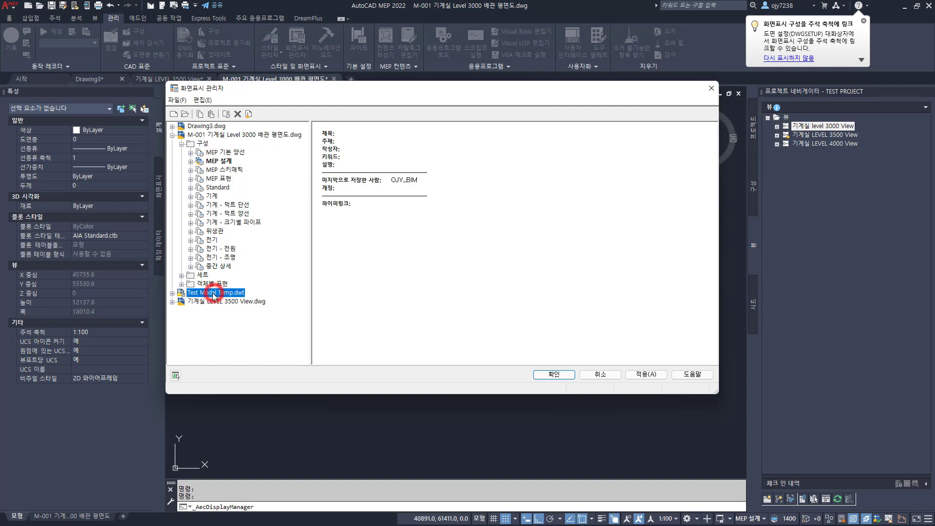
pyautogui.doubleClick(215, 293)
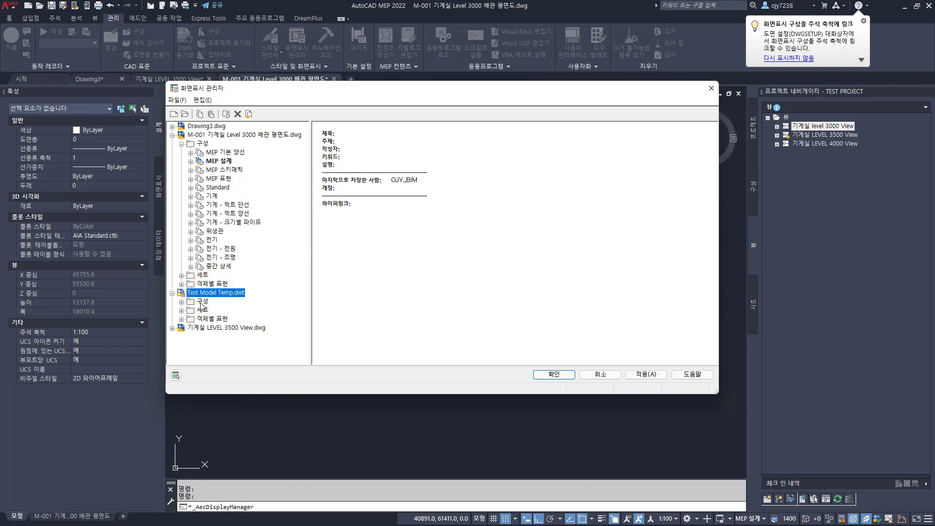
pyautogui.doubleClick(202, 302)
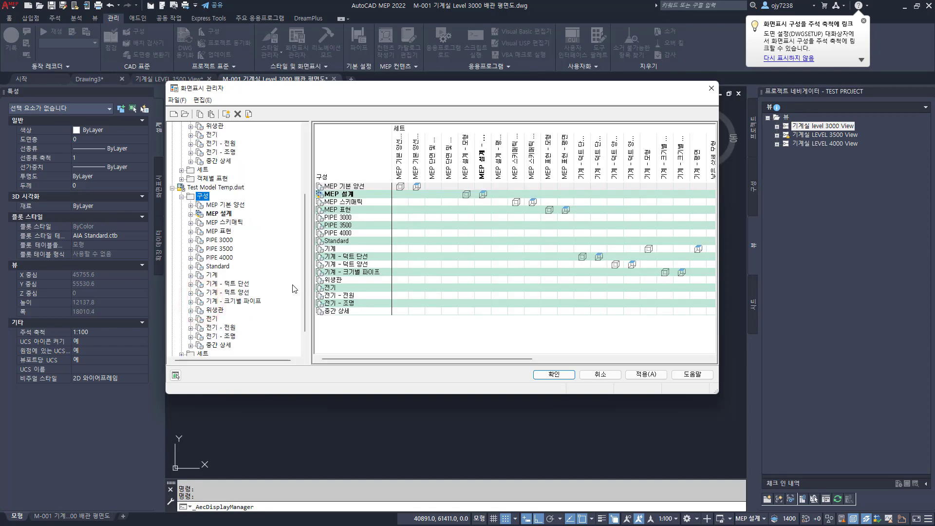
# Copy the PIPE 3000 display configuration from Test Model Temp.dwt into the 구성 of the M-001 drawing.
pyautogui.click(219, 240)
pyautogui.rightClick(219, 240)
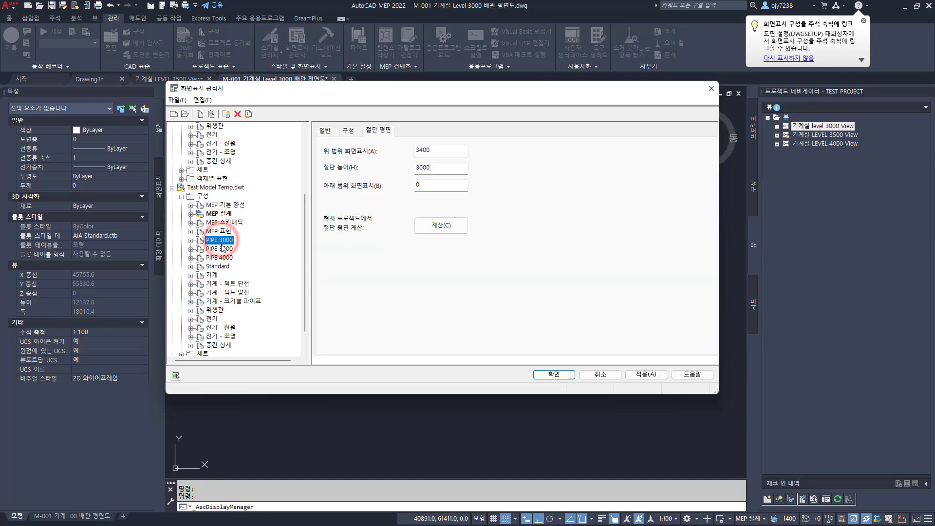
pyautogui.click(258, 282)
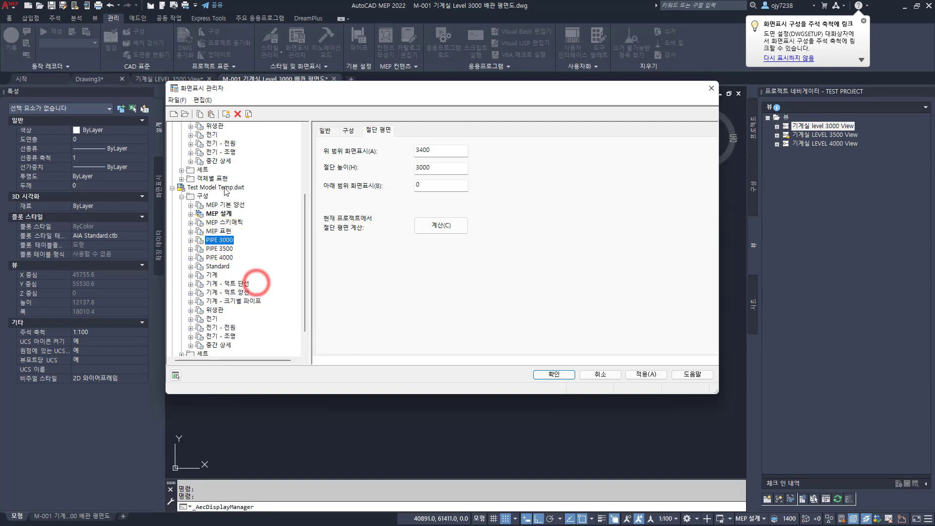
pyautogui.scroll(4, 204, 273)
pyautogui.click(203, 145)
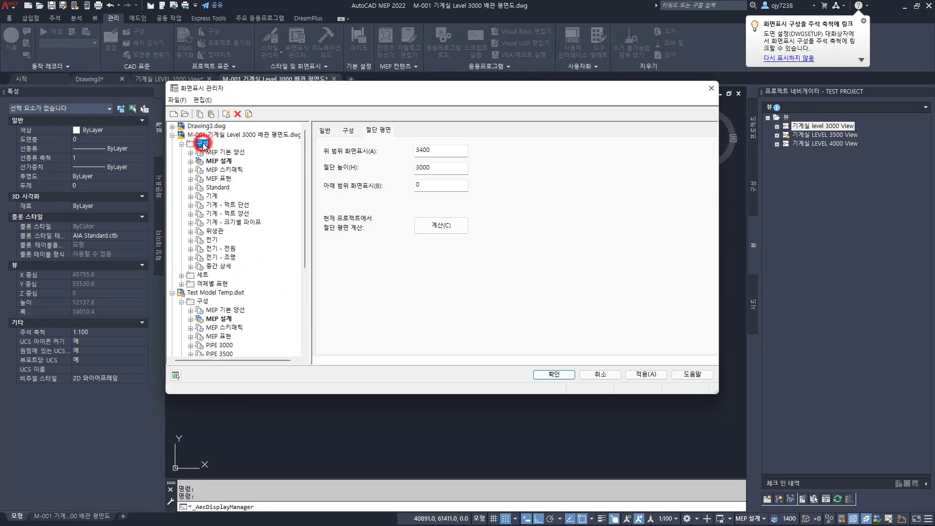
pyautogui.rightClick(202, 144)
pyautogui.click(233, 213)
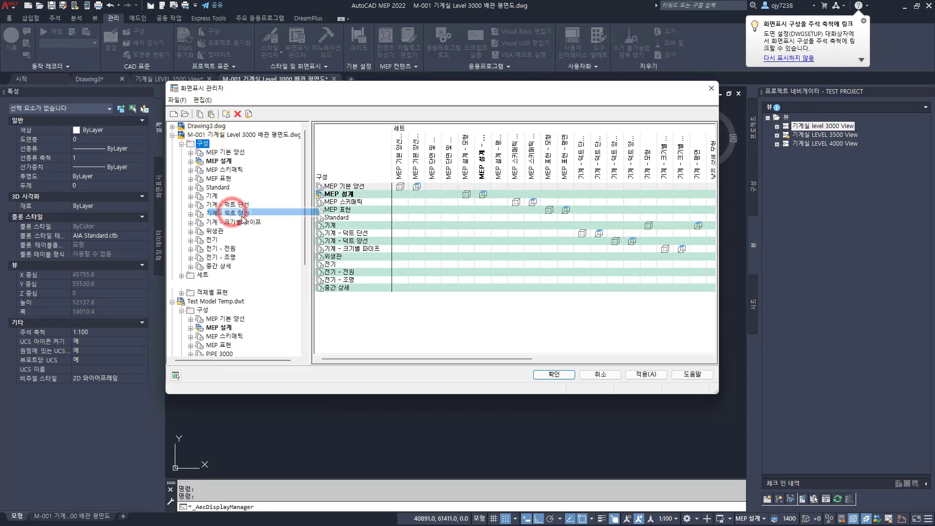
# Copy the PIPE 3500 display configuration from Test Model Temp.dwt into the 구성 of the M-001 drawing.
pyautogui.scroll(-3, 226, 341)
pyautogui.rightClick(222, 284)
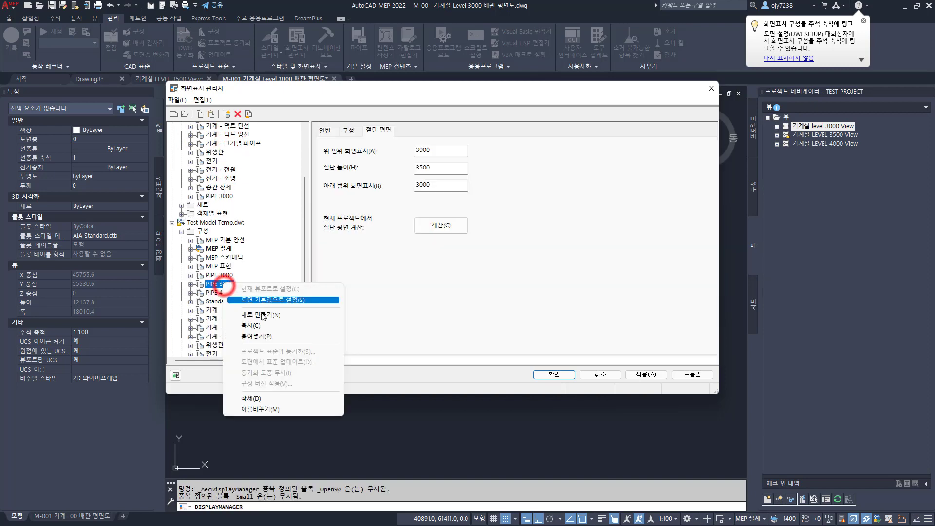
pyautogui.click(254, 325)
pyautogui.scroll(3, 226, 173)
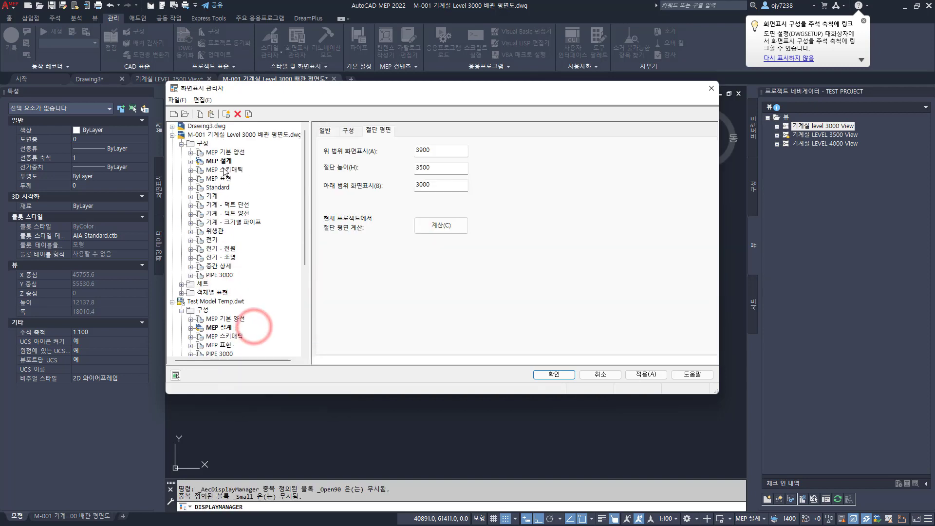
pyautogui.rightClick(207, 144)
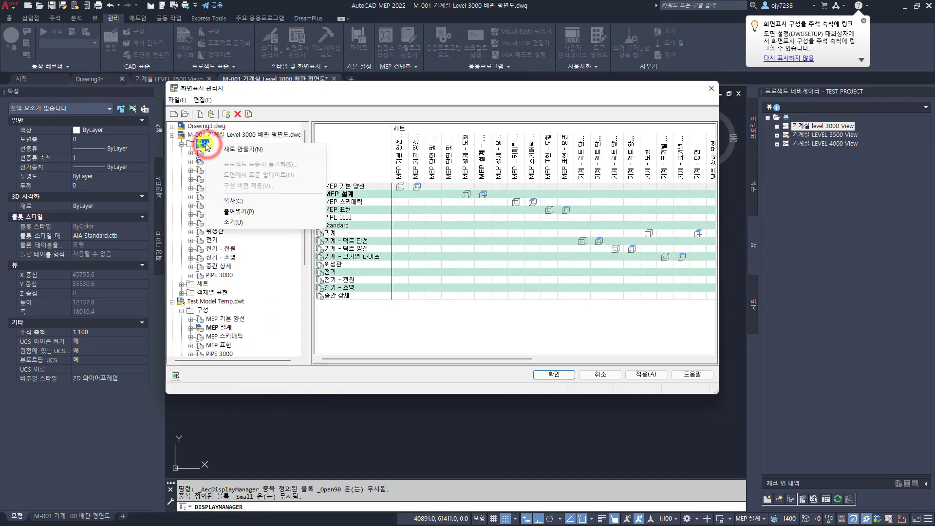
pyautogui.click(232, 212)
# Copy the PIPE 4000 display configuration from Test Model Temp.dwt into the 구성 of the M-001 drawing.
pyautogui.scroll(-3, 229, 263)
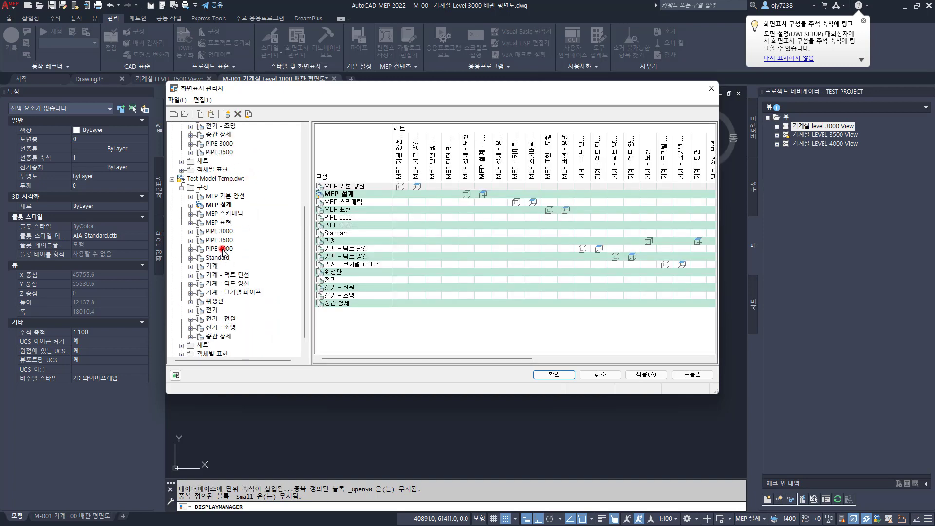
pyautogui.click(223, 250)
pyautogui.rightClick(220, 249)
pyautogui.click(251, 291)
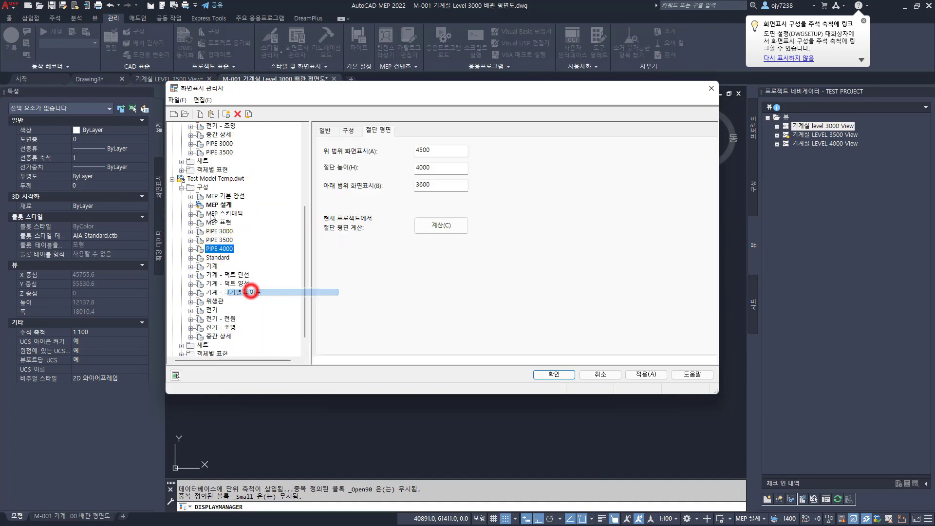
pyautogui.scroll(5, 211, 205)
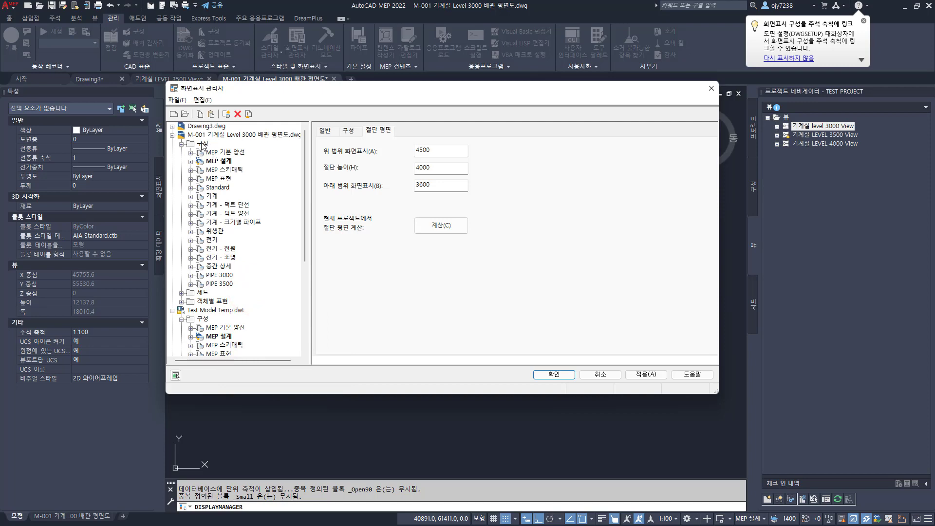
pyautogui.click(203, 146)
pyautogui.rightClick(203, 145)
pyautogui.click(232, 214)
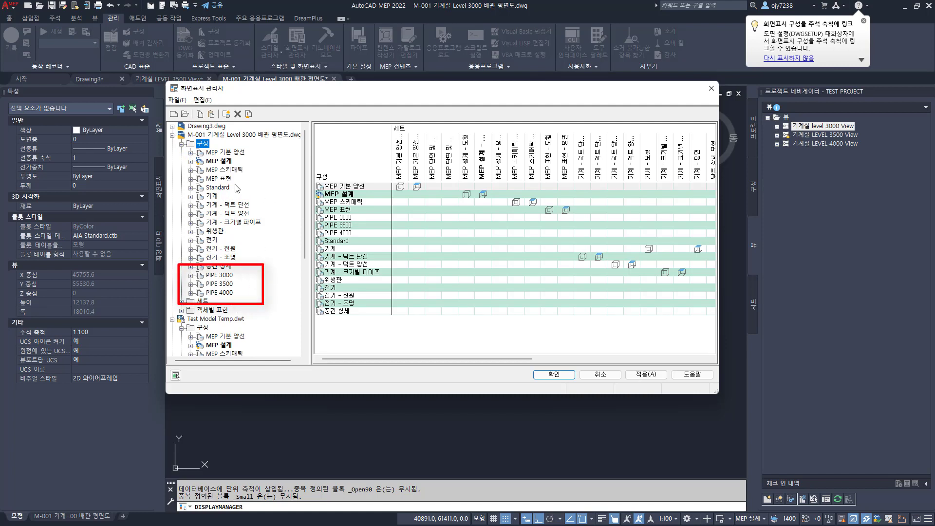
# Apply the copied display configurations and make PIPE 3000 the current display configuration in model space.
pyautogui.click(645, 374)
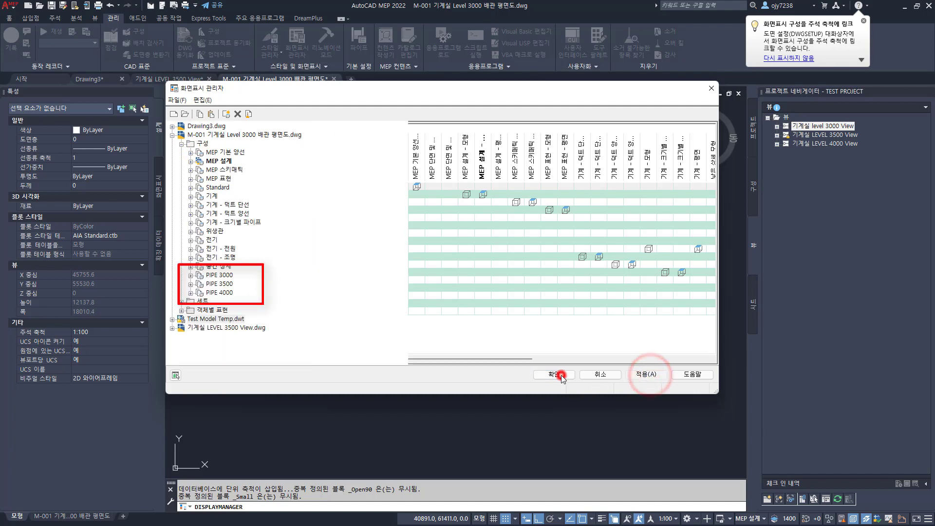
pyautogui.click(560, 374)
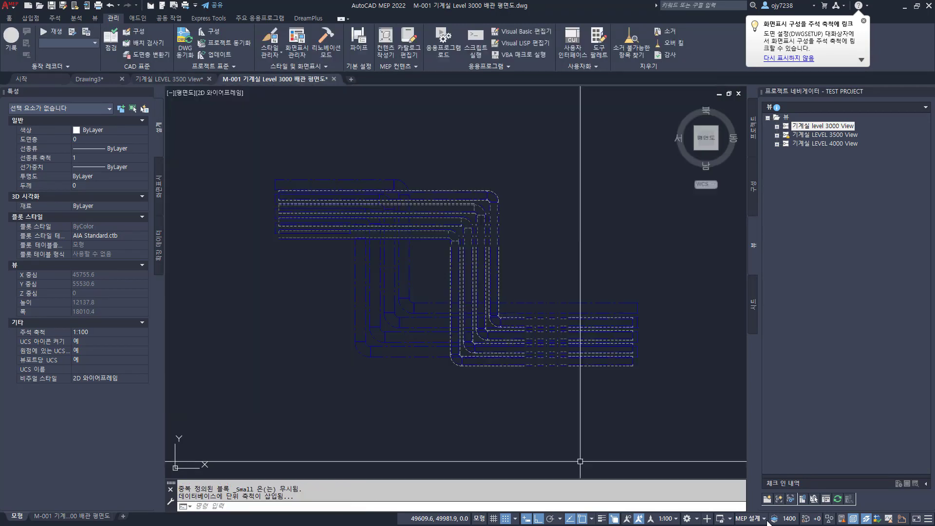
pyautogui.click(763, 520)
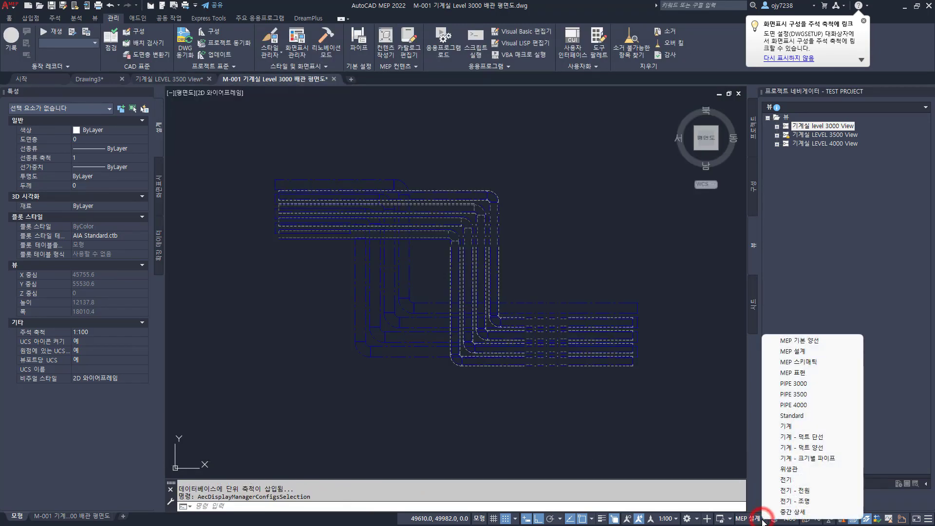
pyautogui.click(794, 384)
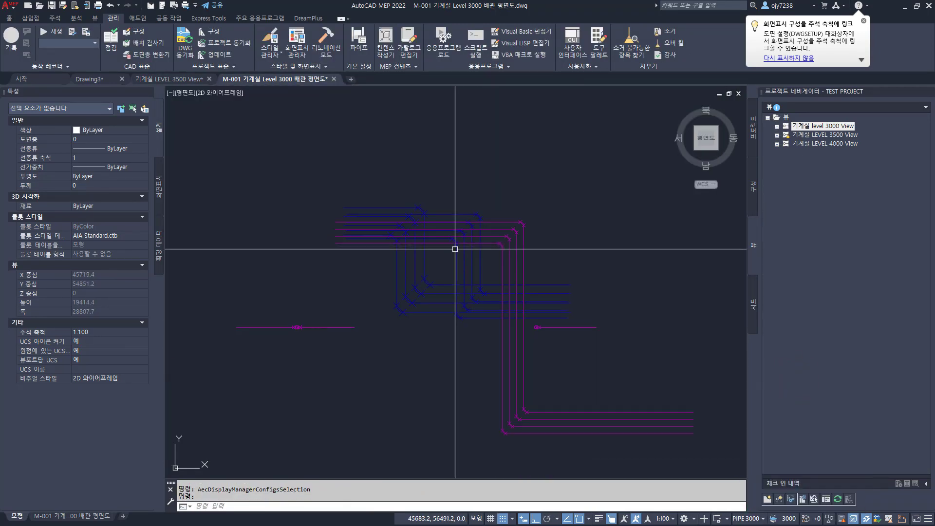
# In the M-001 drawing's 평면 display set, turn on the 평면 representation for 파이프, 파이프 부속, 파이프 사용자 부속 and 파이프 플렉시블.
pyautogui.click(296, 57)
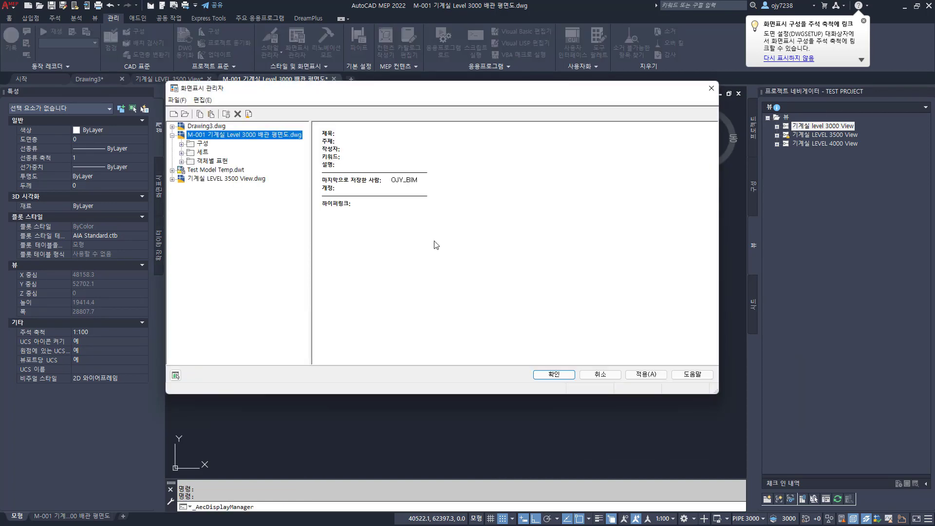
pyautogui.doubleClick(201, 144)
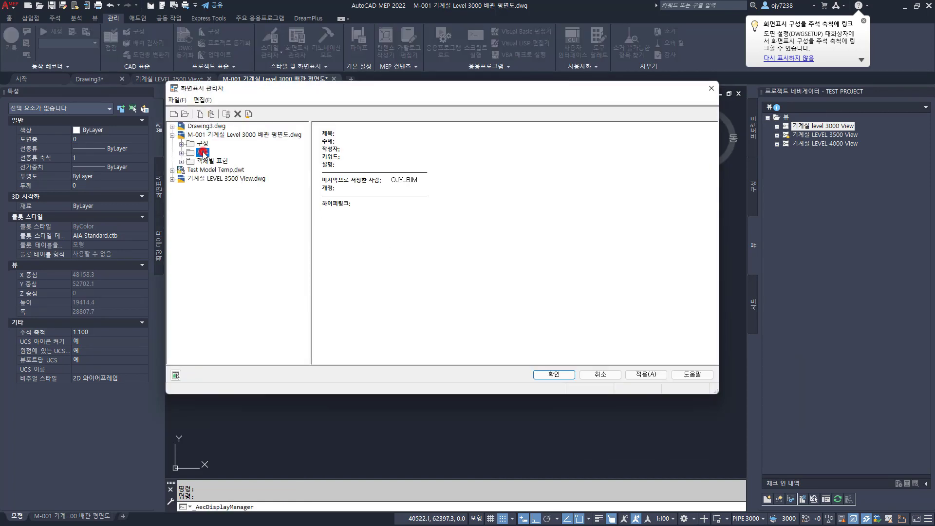
pyautogui.scroll(-6, 200, 146)
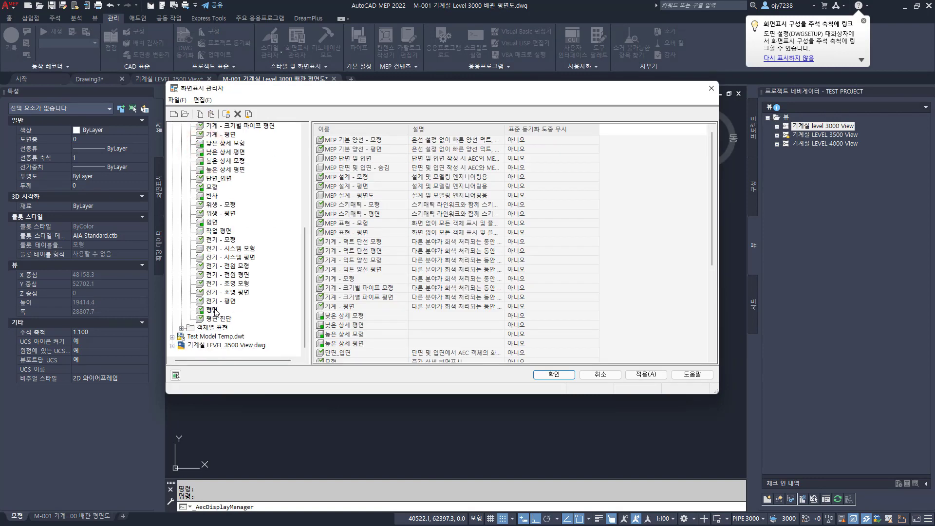
pyautogui.click(213, 310)
pyautogui.scroll(-5, 466, 255)
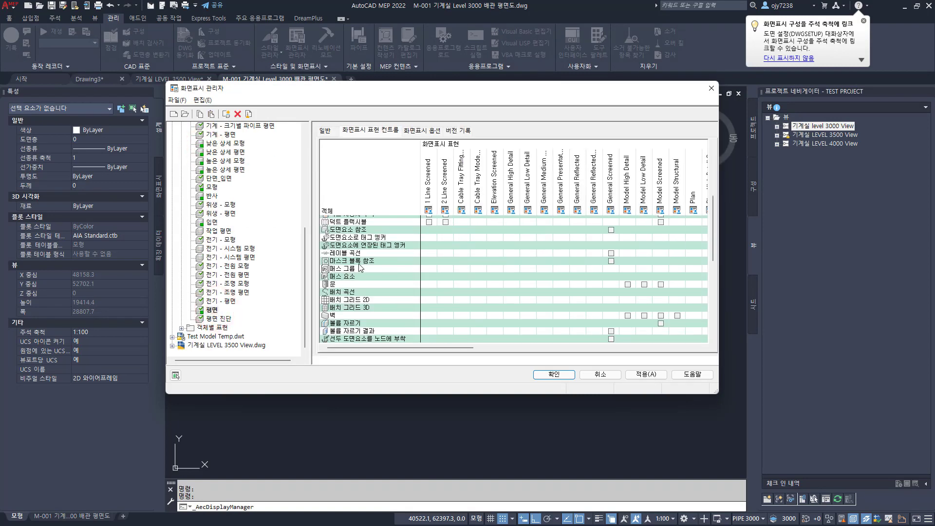
pyautogui.scroll(-10, 434, 306)
pyautogui.moveTo(400, 348); pyautogui.dragTo(686, 346)
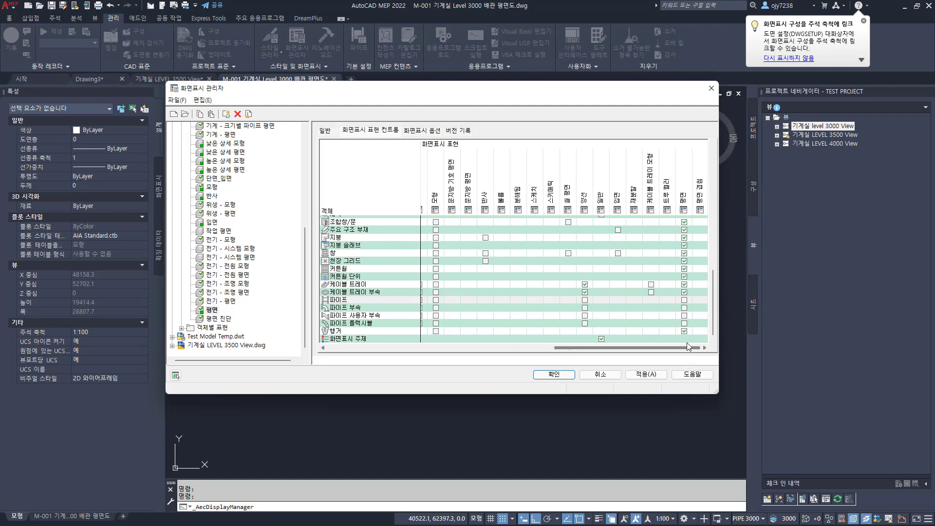
pyautogui.click(685, 300)
pyautogui.click(684, 307)
pyautogui.click(684, 315)
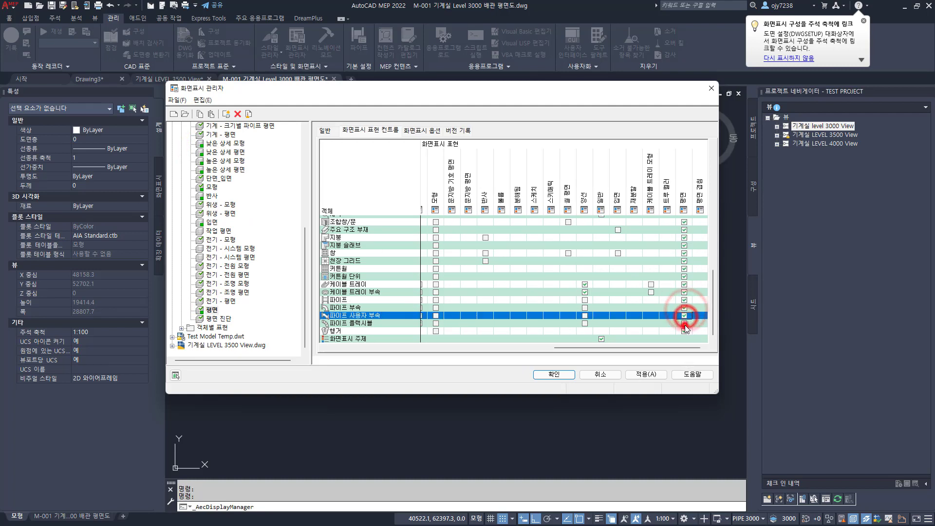
pyautogui.click(684, 323)
# Turn off the 단선 representation for the four pipe object types, apply the changes, and return to the M-001 sheet layout.
pyautogui.moveTo(564, 348); pyautogui.dragTo(518, 348)
pyautogui.click(543, 300)
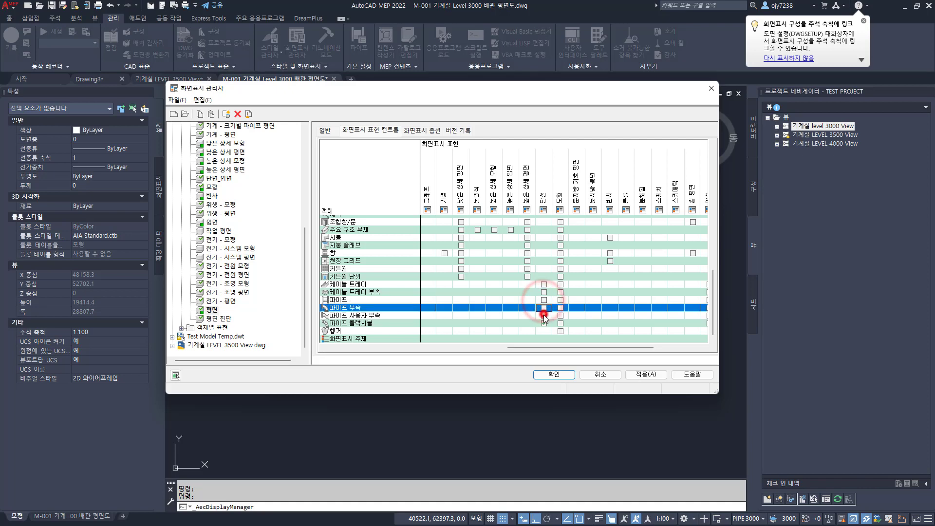
pyautogui.click(544, 315)
pyautogui.click(544, 323)
pyautogui.click(640, 373)
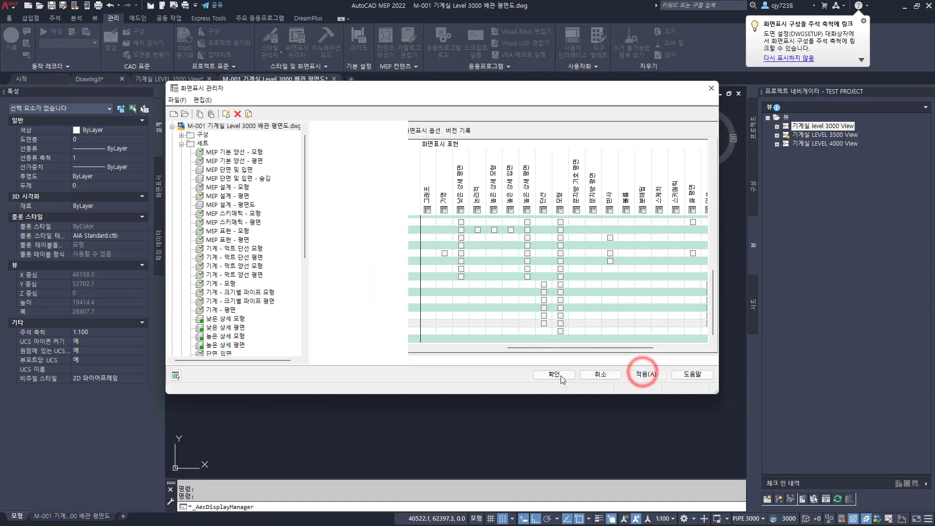
pyautogui.click(559, 375)
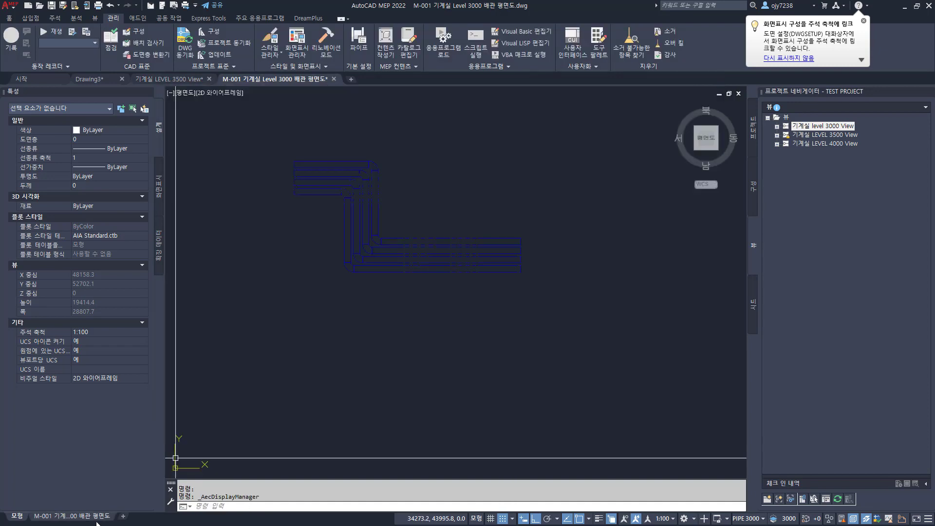
pyautogui.click(91, 515)
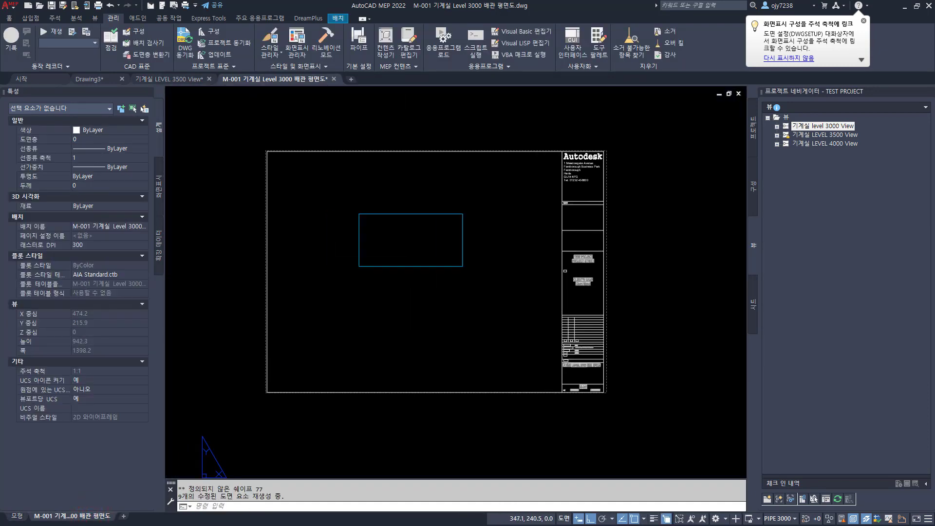
# Try to assign the PIPE 3000 display configuration to the viewport on the M-001 sheet and return to paper space.
pyautogui.scroll(4, 414, 265)
pyautogui.click(756, 518)
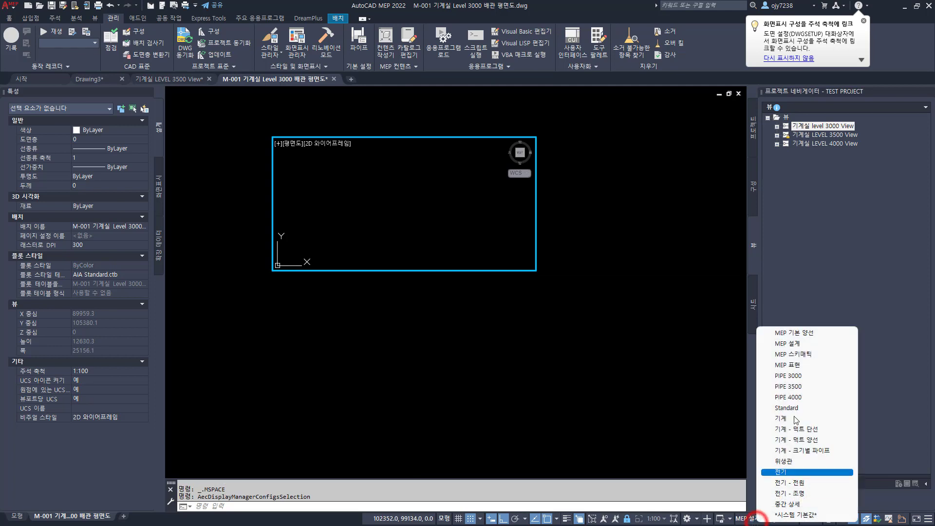
pyautogui.click(793, 377)
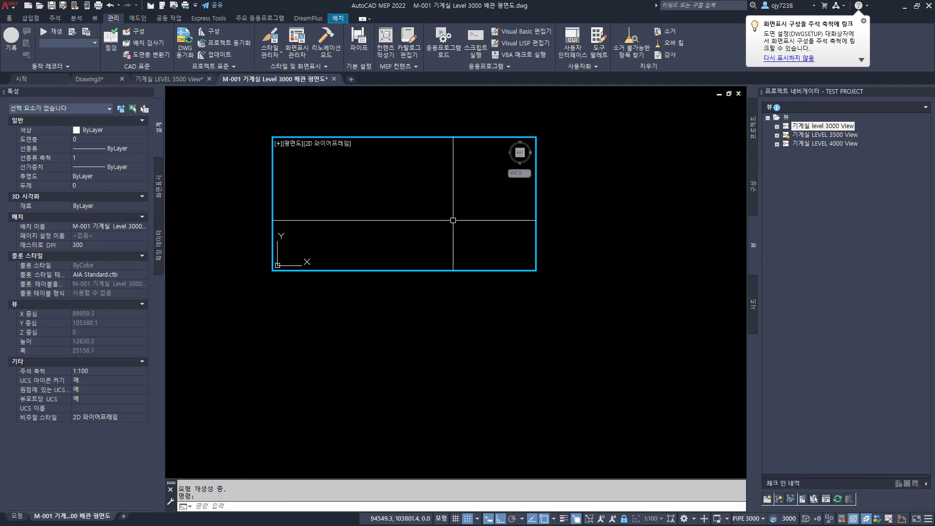
pyautogui.doubleClick(536, 337)
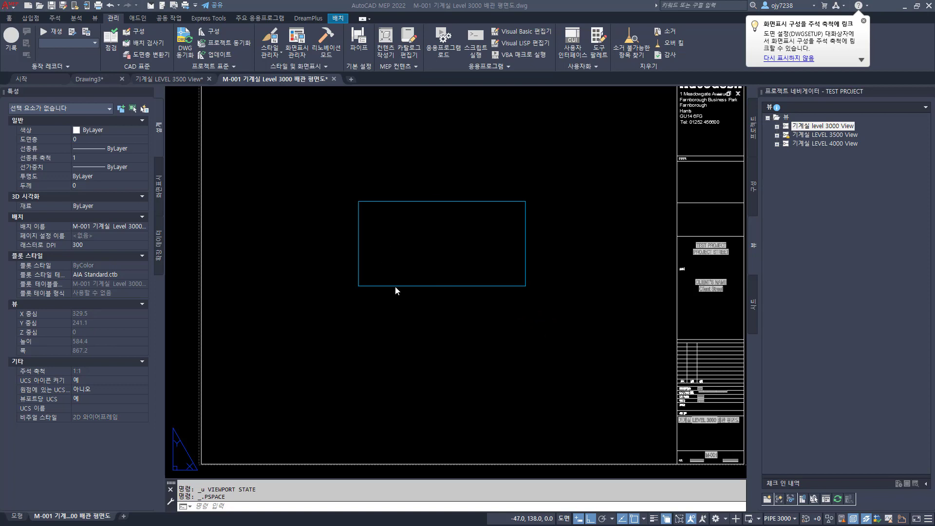
# Activate the M-001 sheet viewport and make PIPE 3000 its display configuration.
pyautogui.doubleClick(486, 226)
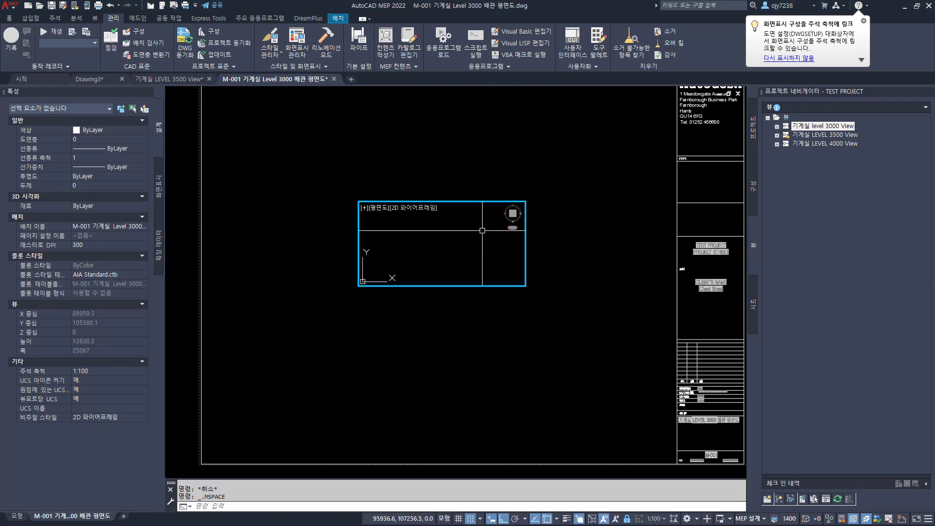
pyautogui.click(747, 518)
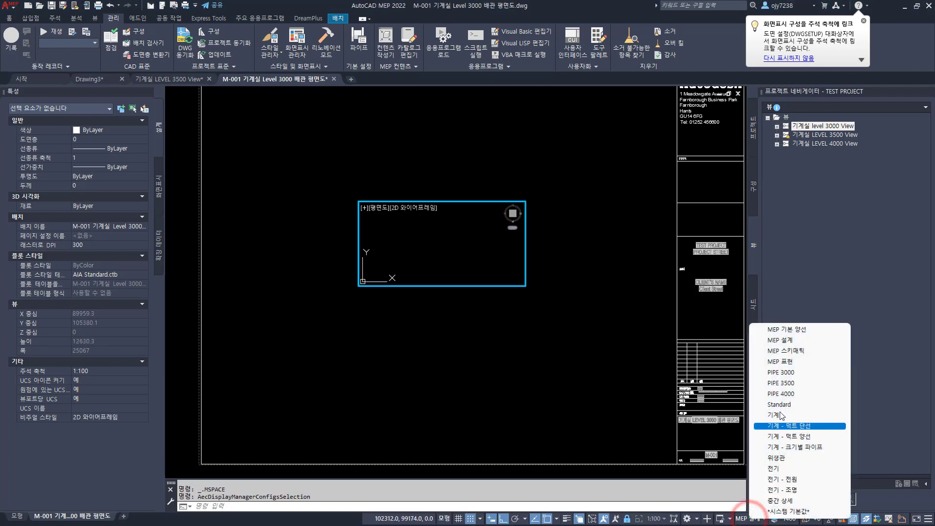
pyautogui.click(781, 373)
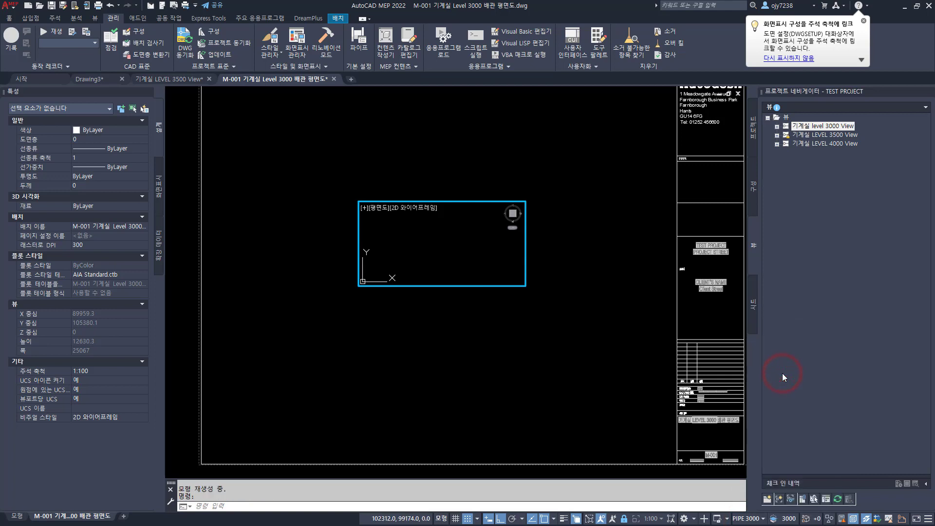
# Unlock the M-001 viewport, fit the piping in it, set the viewport scale to 1:50 and return to paper space.
pyautogui.click(624, 519)
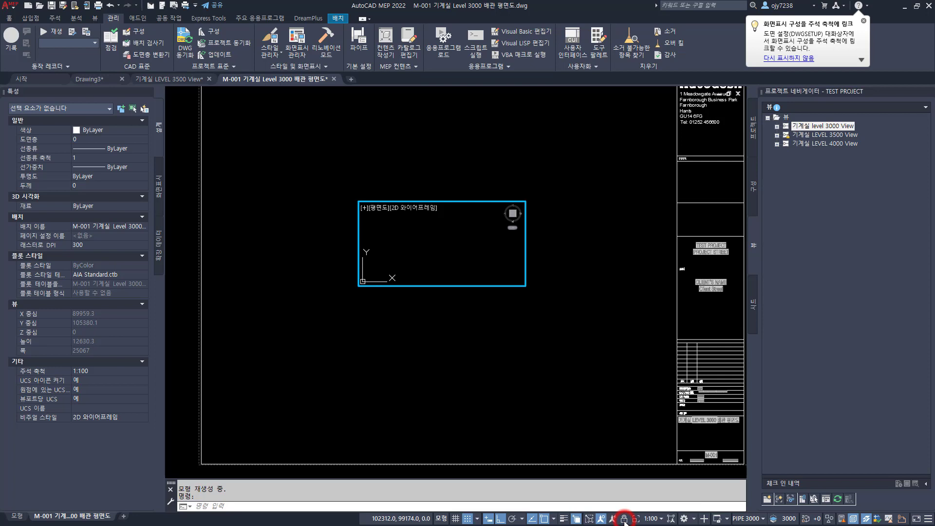
pyautogui.middleClick(437, 240)
pyautogui.middleClick(438, 239)
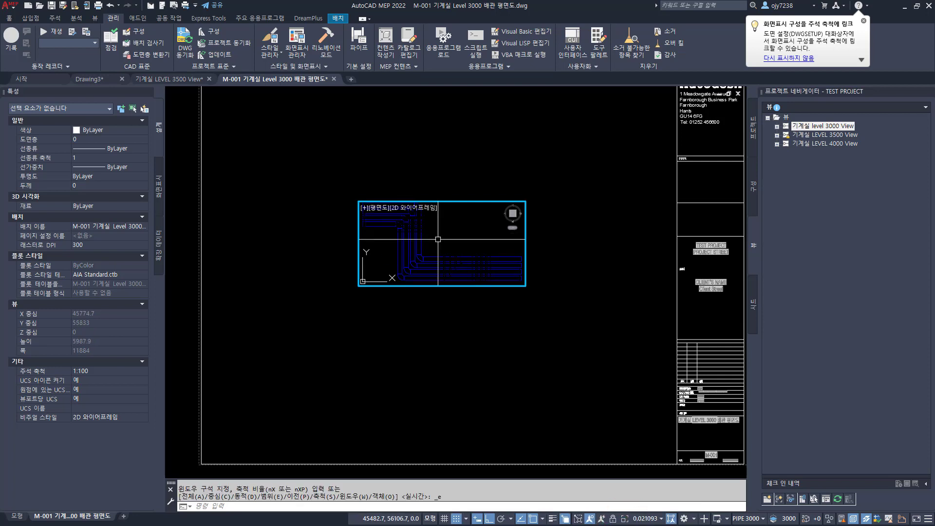
pyautogui.click(648, 518)
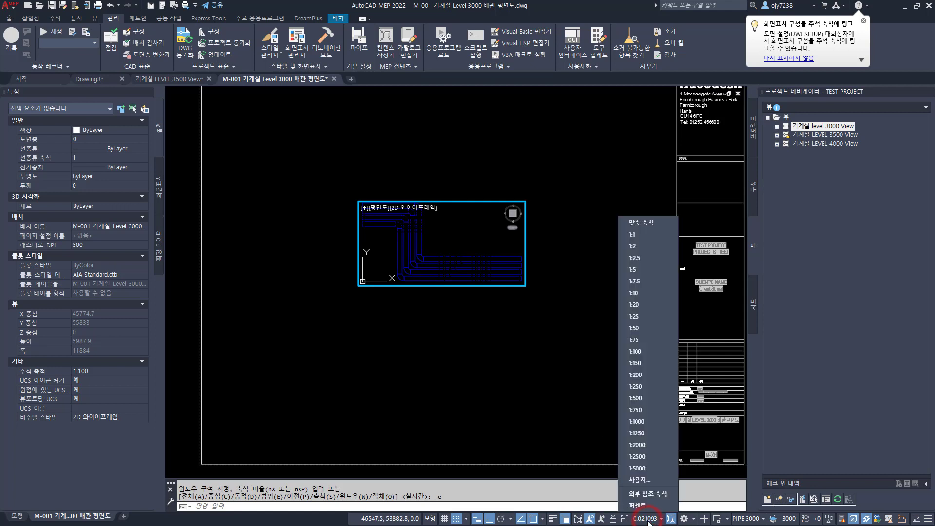
pyautogui.click(634, 352)
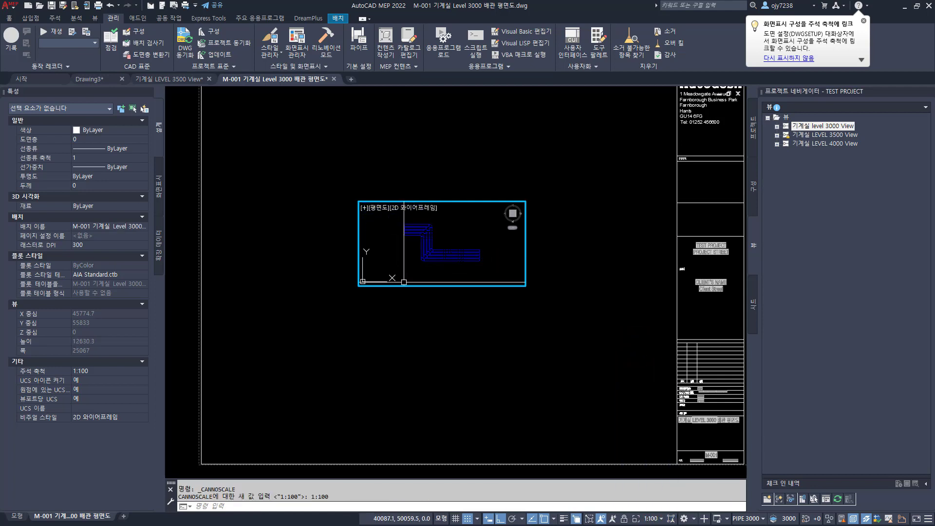
pyautogui.click(653, 519)
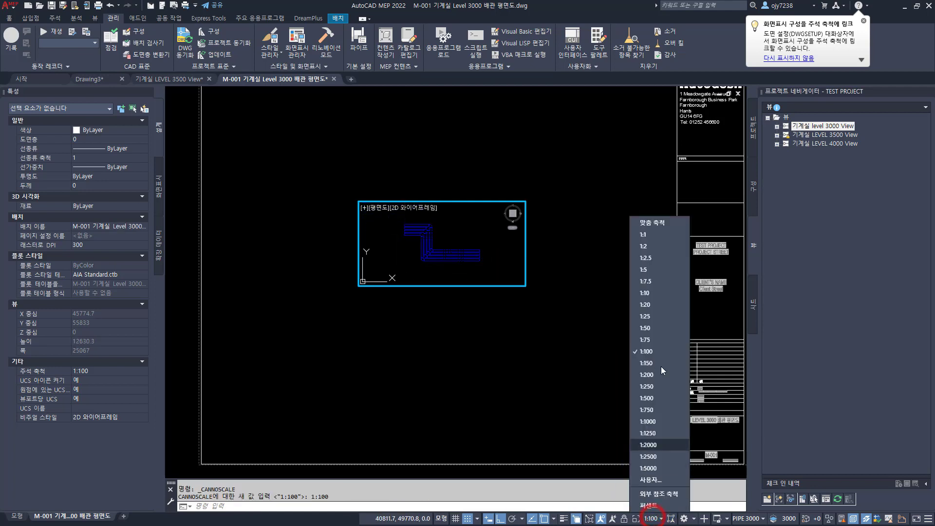
pyautogui.click(645, 328)
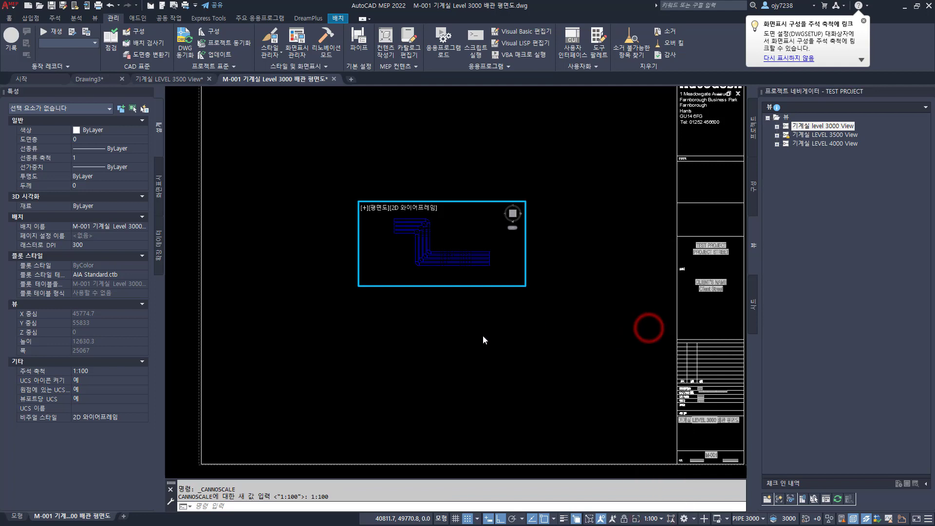
pyautogui.doubleClick(616, 250)
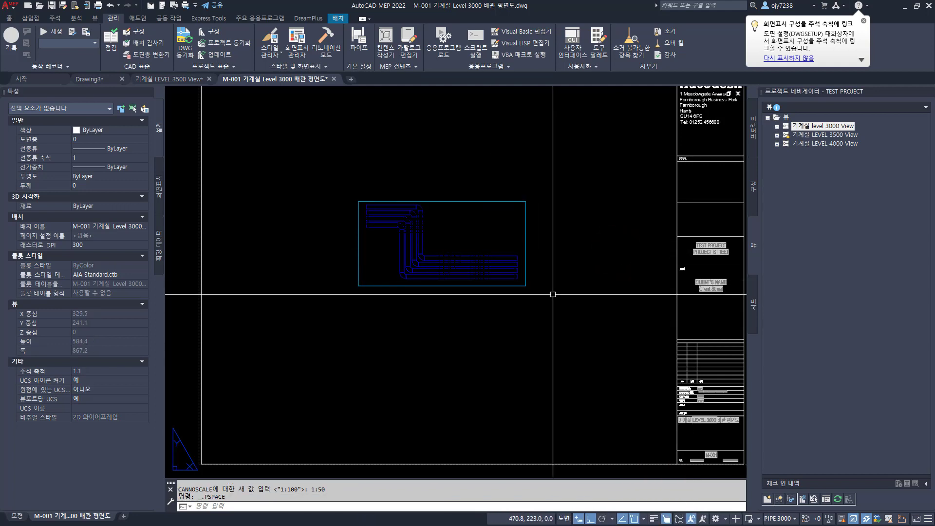
# In the MEP display control options for crossing objects, turn off 바깥쪽에 간격 적용 and 안쪽에 간격 적용 and apply the changes.
pyautogui.scroll(-2, 544, 296)
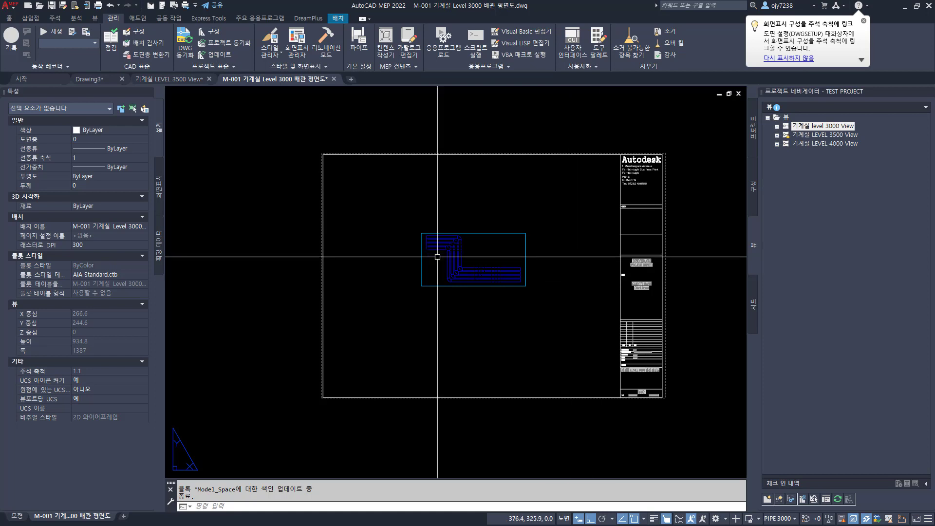
pyautogui.write('zp')
pyautogui.press('Return')
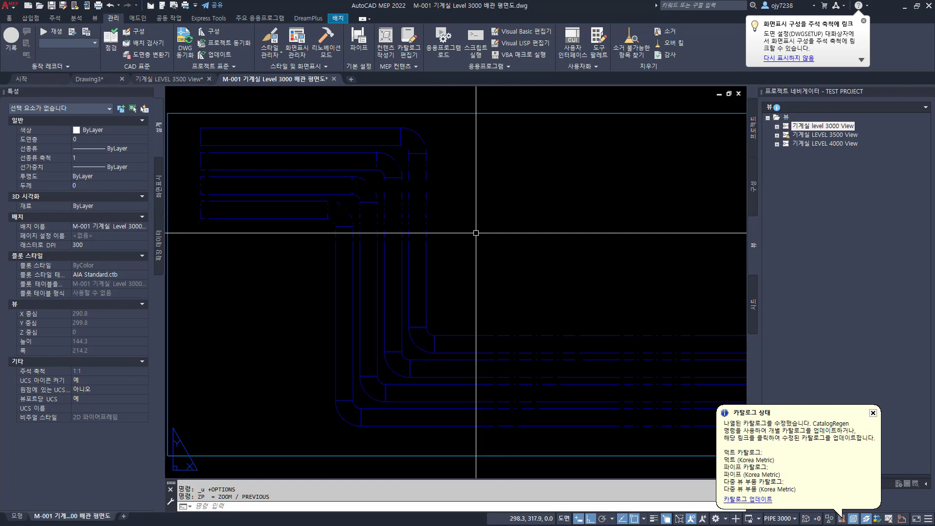
pyautogui.scroll(2, 487, 324)
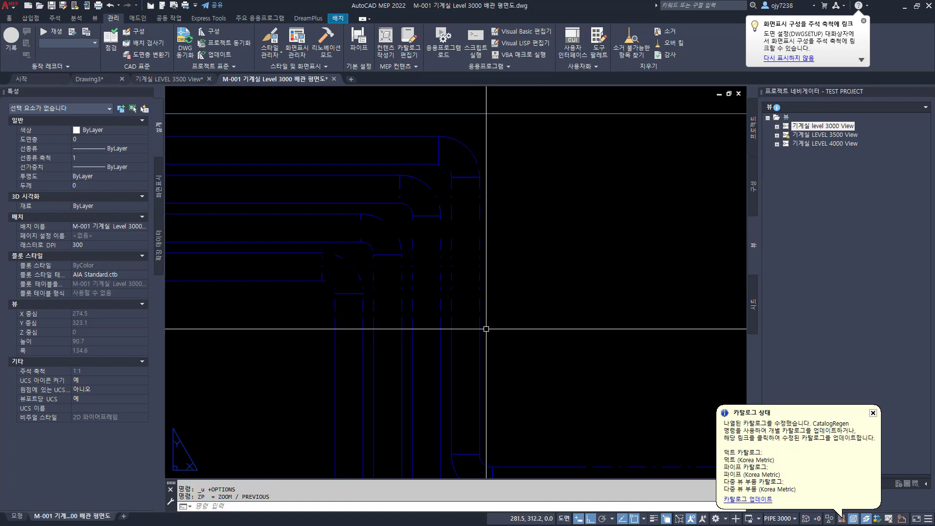
pyautogui.rightClick(497, 493)
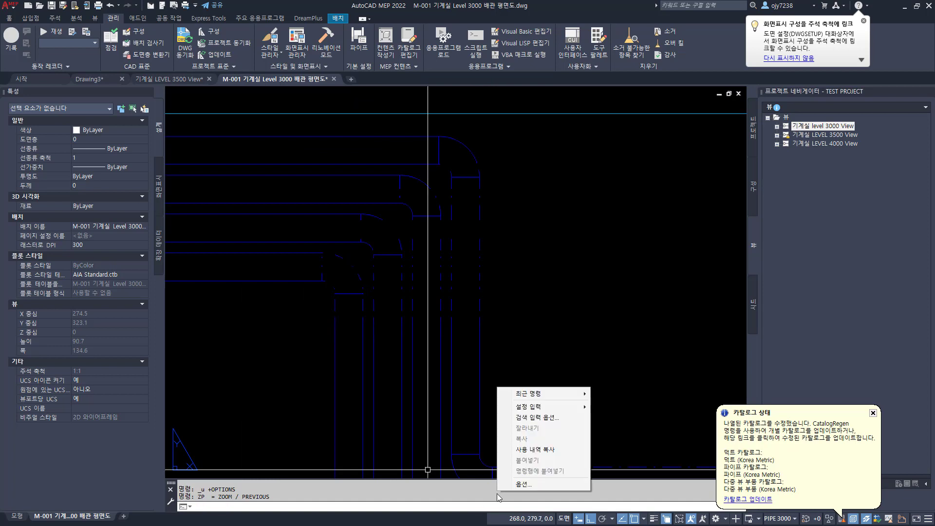
pyautogui.click(532, 484)
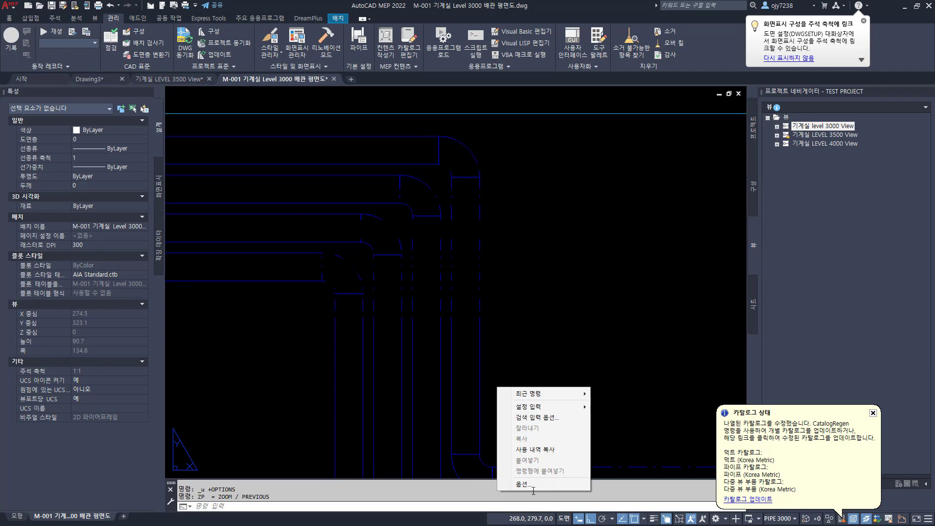
pyautogui.click(607, 142)
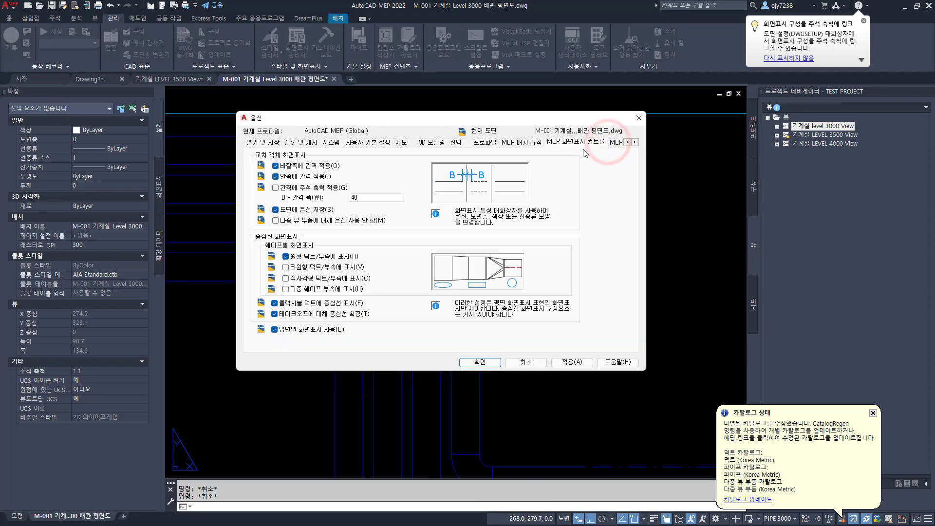
pyautogui.click(275, 166)
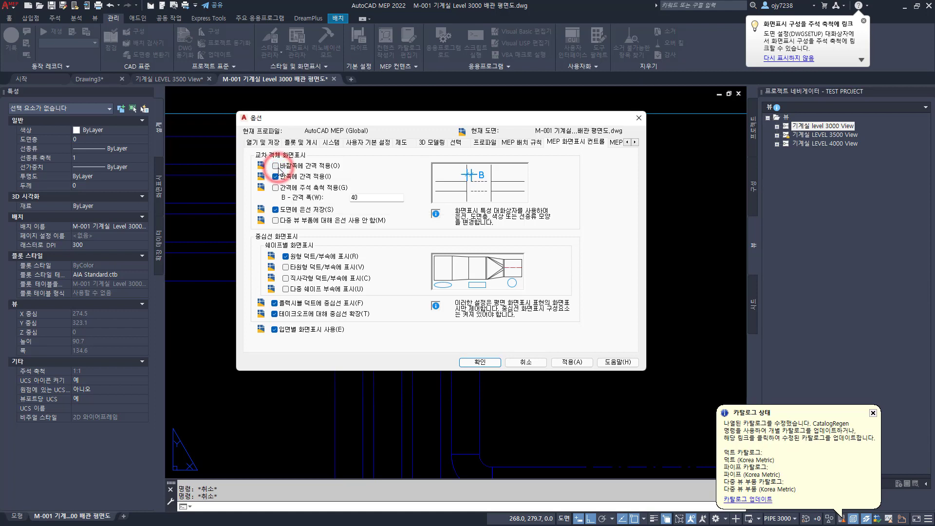
pyautogui.click(275, 178)
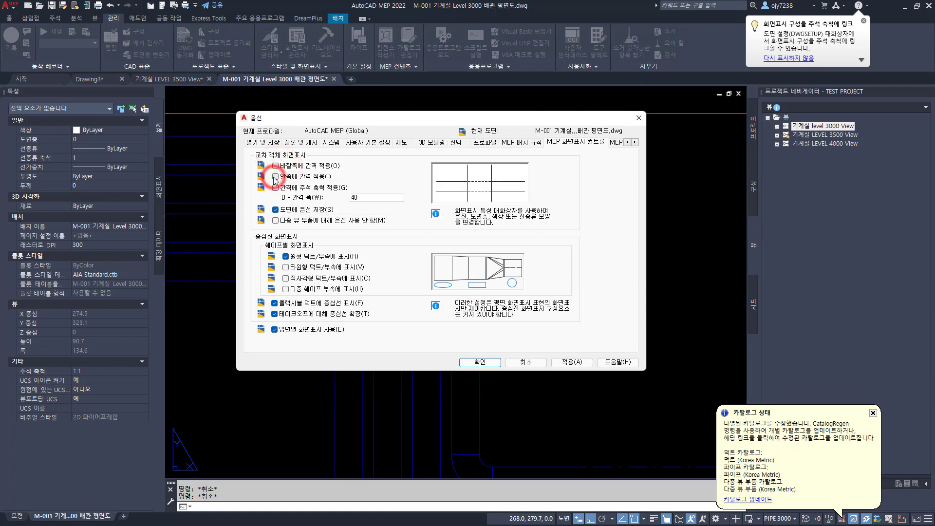
pyautogui.click(572, 362)
pyautogui.click(485, 362)
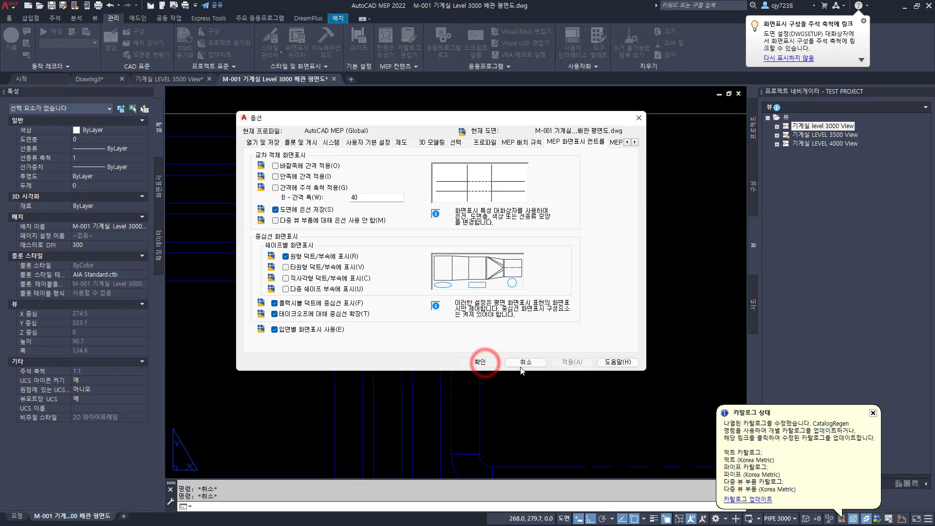
pyautogui.scroll(-2, 439, 308)
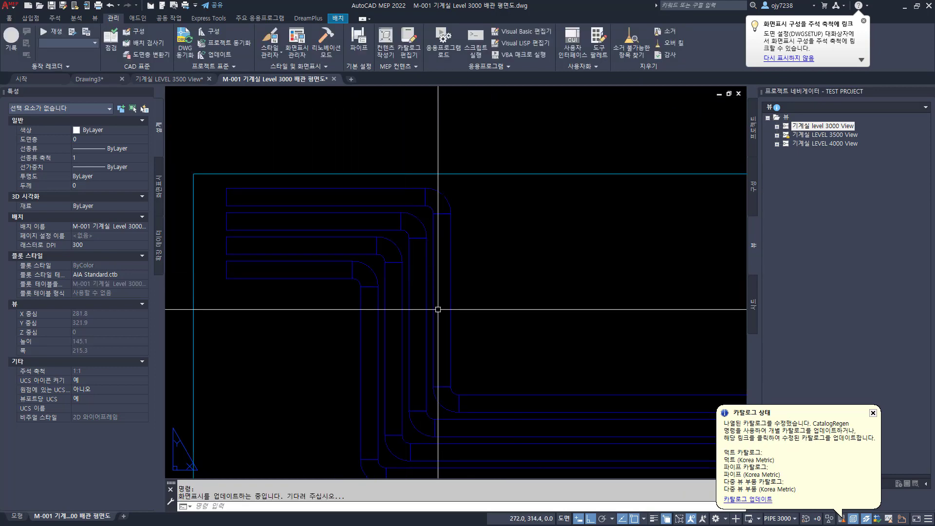
pyautogui.moveTo(448, 314); pyautogui.dragTo(443, 291, button='middle')
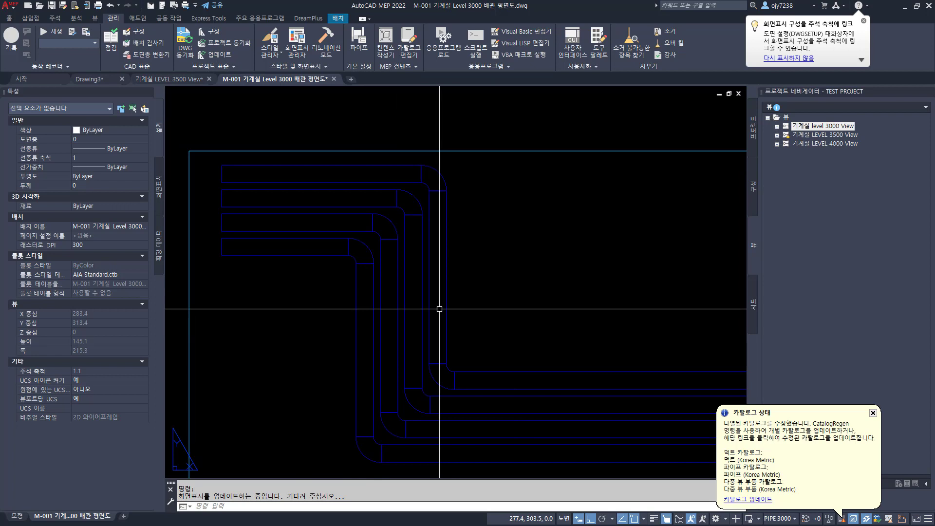